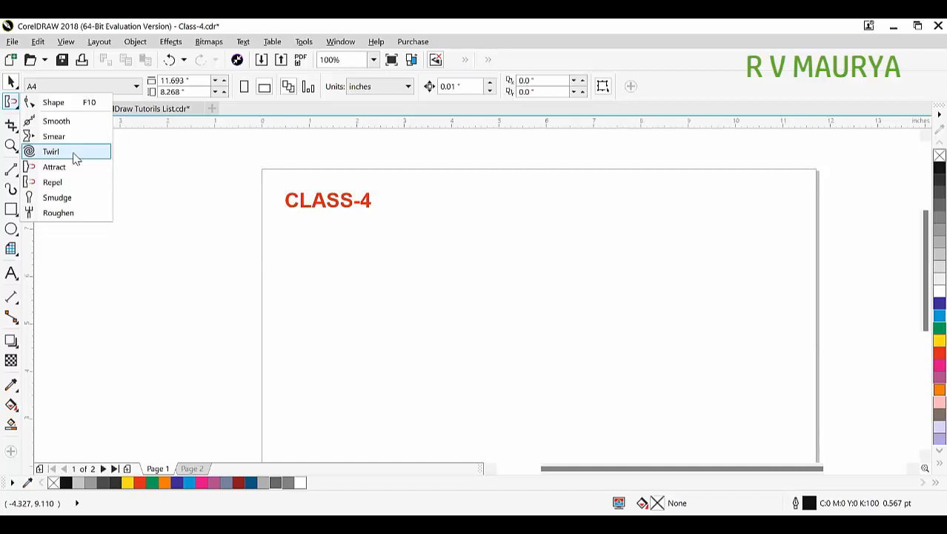
Draw a rectangle about 5.53 by 2.34 inches below the CLASS-4 text and fill it with cyan.
left_click(50, 151)
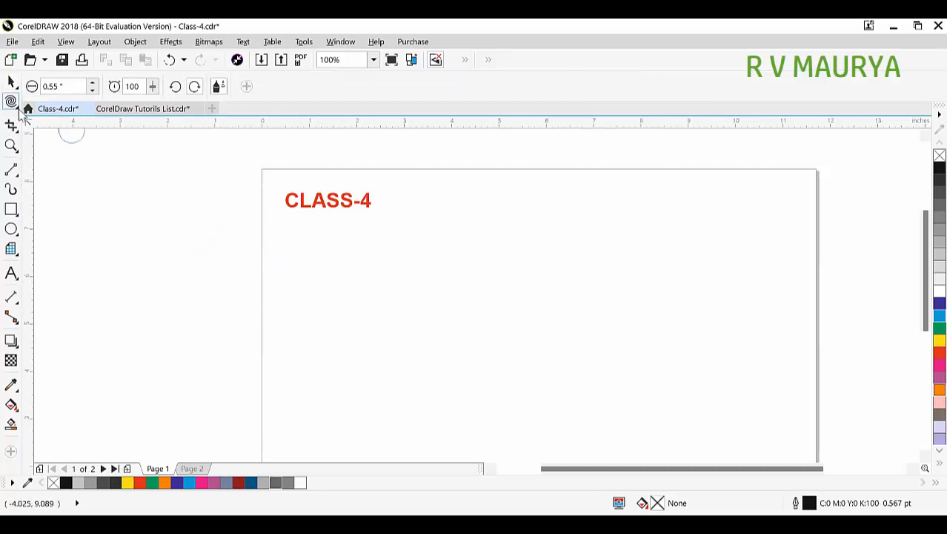
left_click(11, 102)
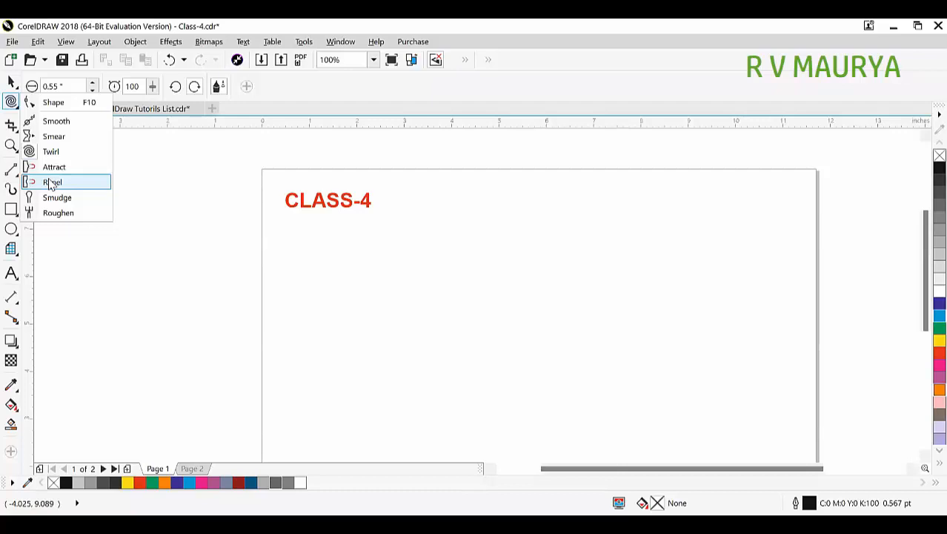
key("F6")
left_click_drag(361, 244, 626, 357)
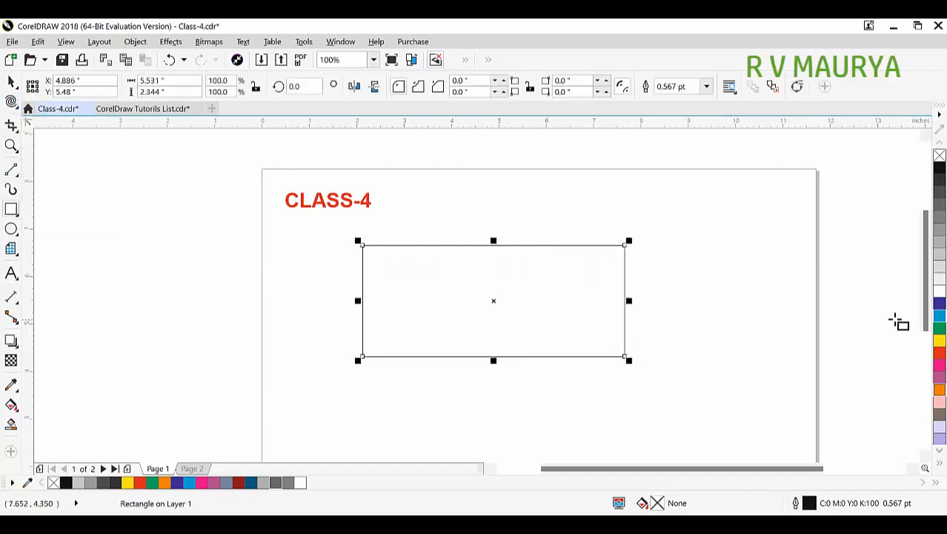
left_click(939, 315)
Move the cyan rectangle slightly down and to the right.
key("z")
left_click_drag(310, 236, 683, 387)
key("space")
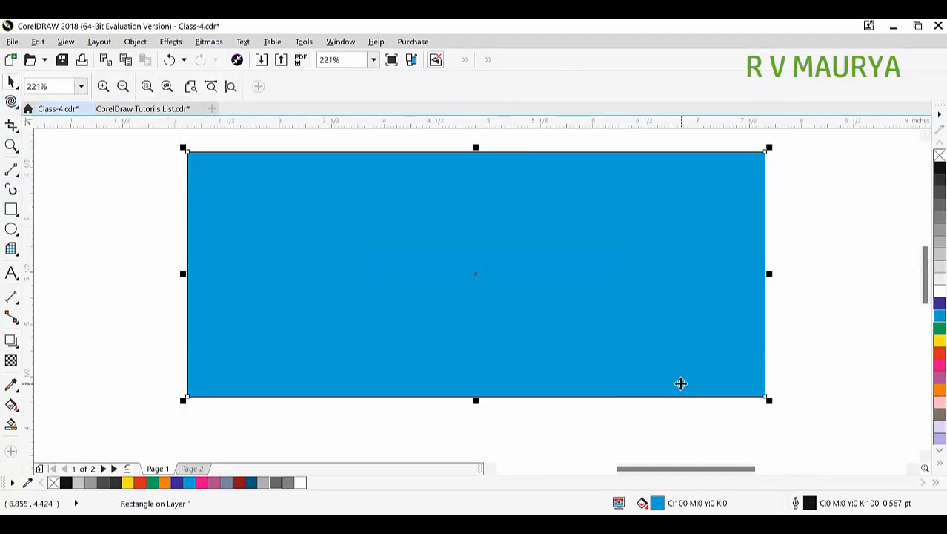
left_click_drag(596, 234, 609, 255)
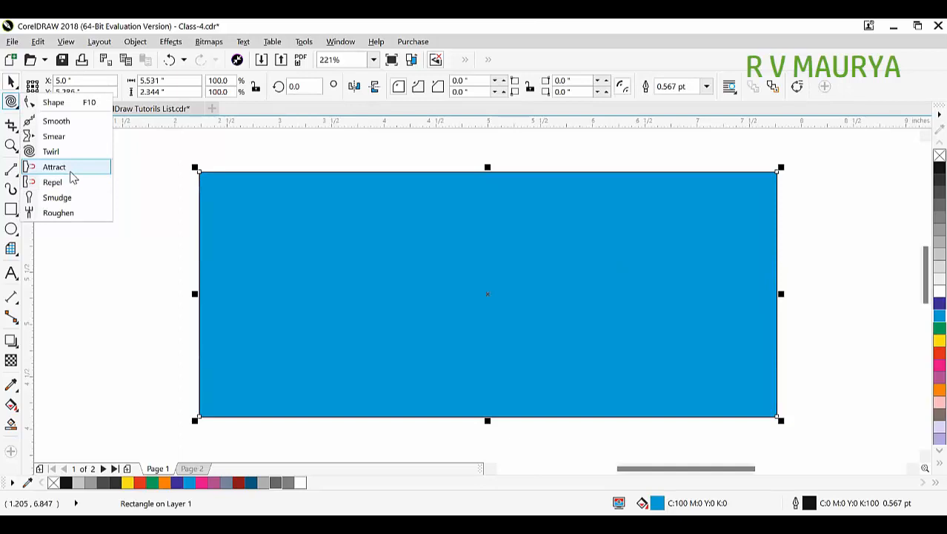
Activate the Attract tool and set its nib size to 0.351 inch.
left_click(54, 166)
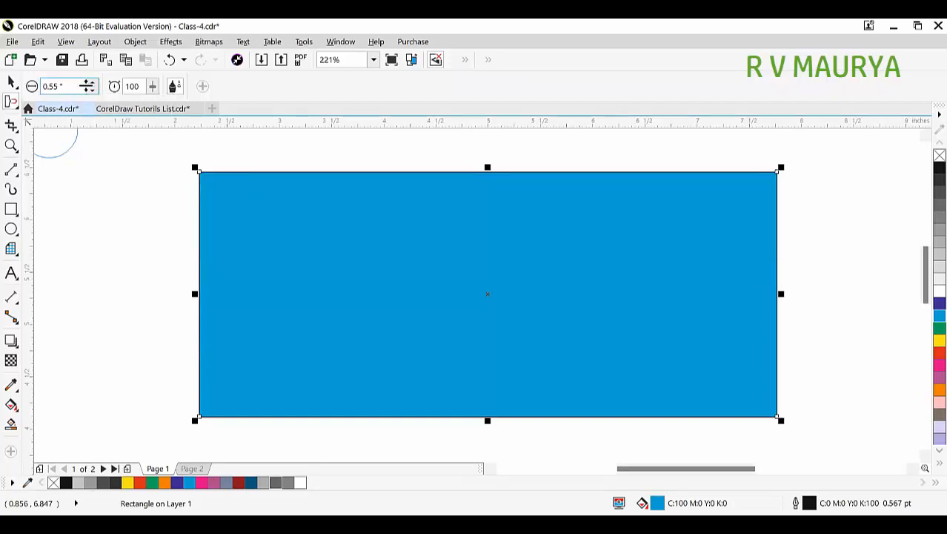
left_click_drag(98, 86, 97, 84)
left_click(92, 91)
left_click(91, 82)
left_click(91, 82)
mouse_move(150, 217)
left_mouse_down()
mouse_move(167, 199)
mouse_move(176, 237)
mouse_move(167, 216)
mouse_move(142, 255)
mouse_move(153, 214)
left_mouse_up()
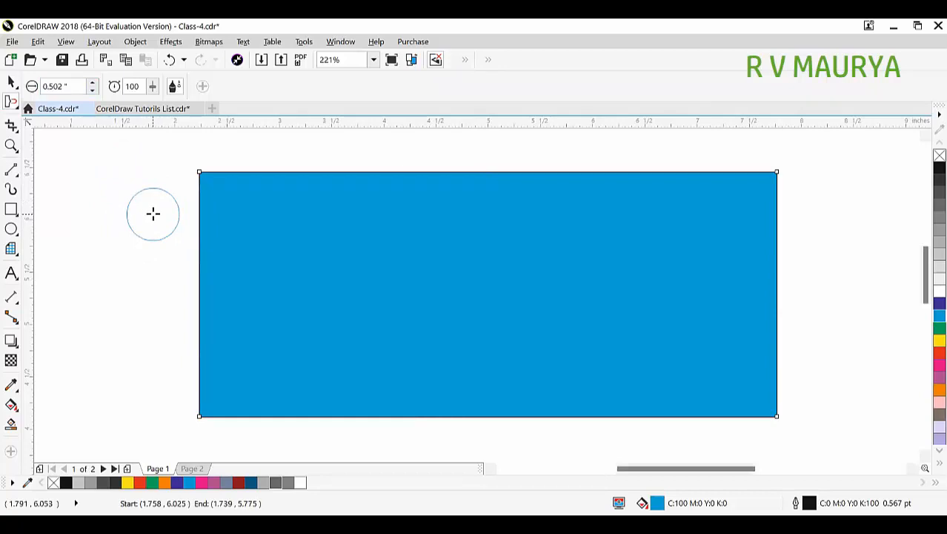
left_click_drag(153, 214, 106, 109)
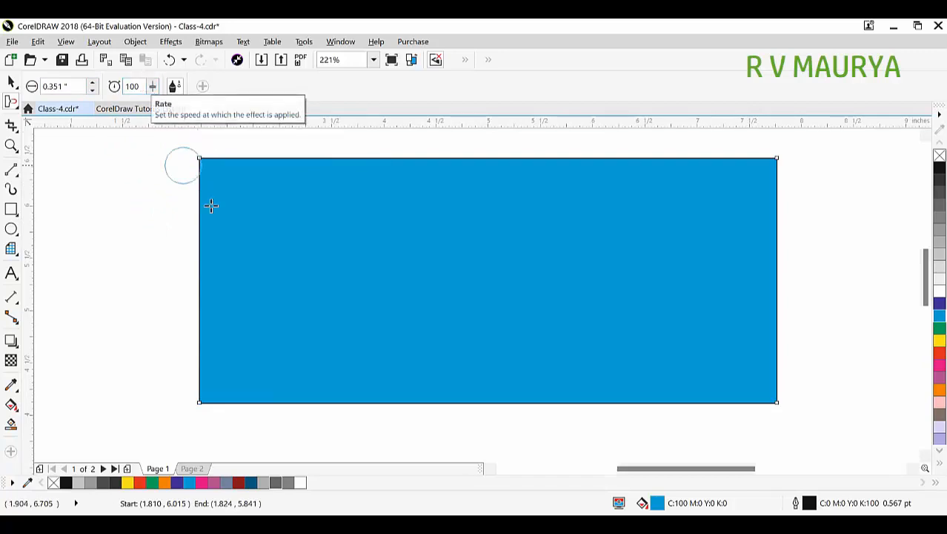
Pull two narrow, deep notches down into the rectangle's upper edge with the Attract tool.
scroll(256, 182, "down", 2)
scroll(249, 213, "up", 3)
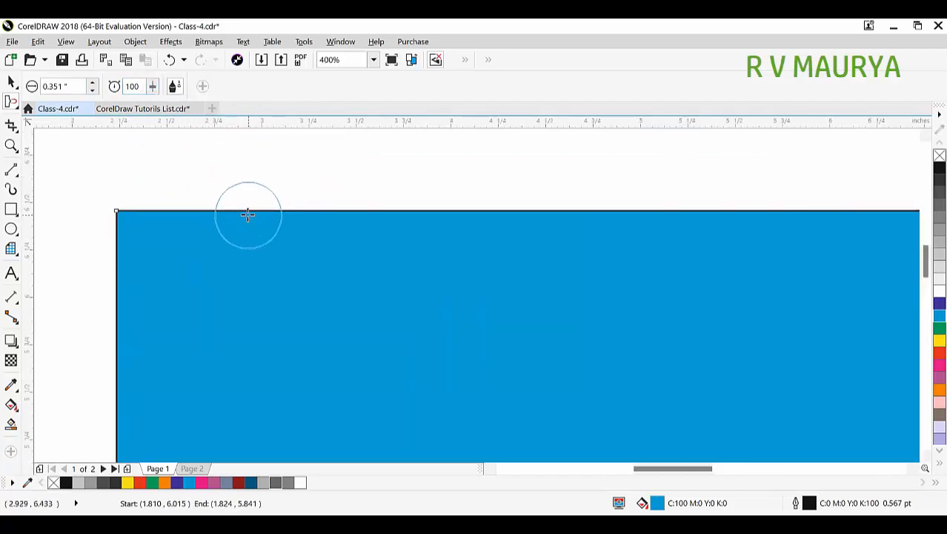
left_click_drag(249, 213, 253, 319)
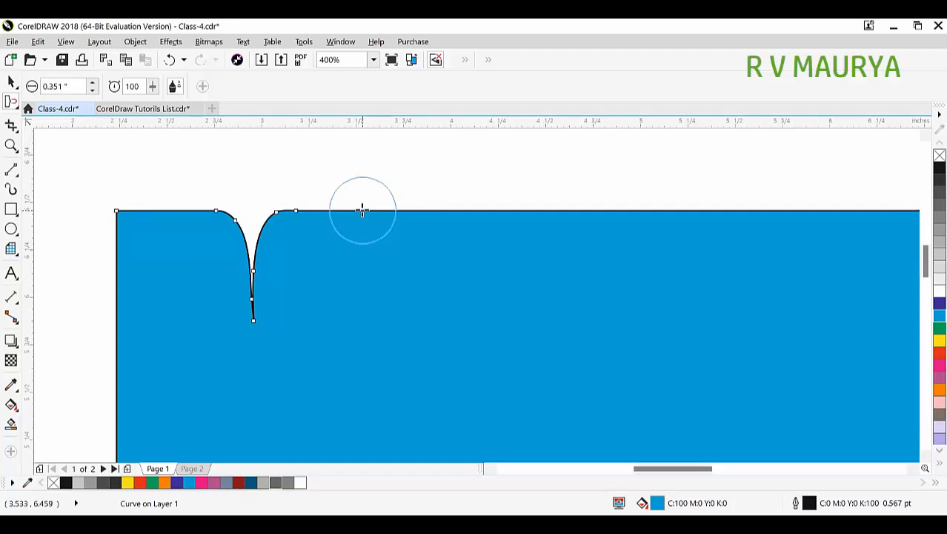
left_click_drag(363, 211, 360, 369)
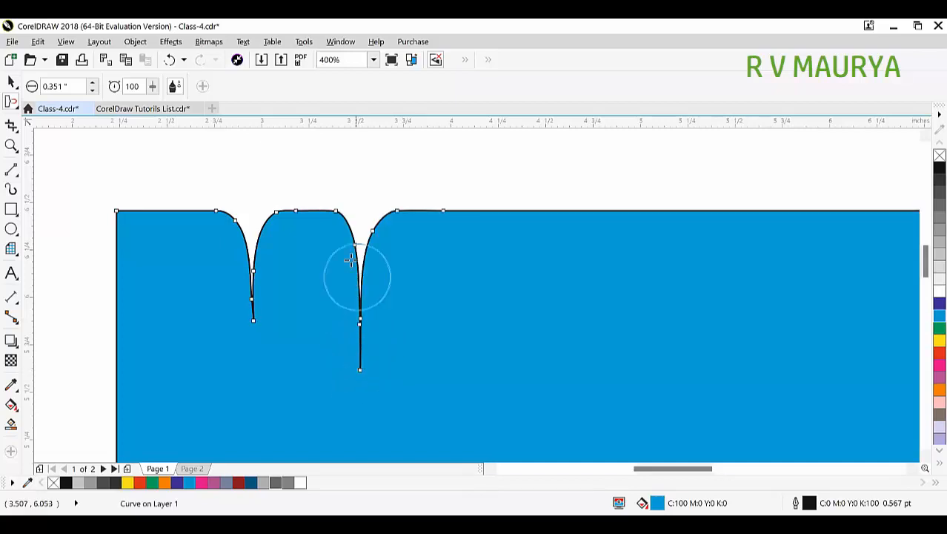
Attract the middle part of the rectangle's upper edge outward with several diagonal strokes to form small peaks.
scroll(300, 269, "down", 2)
scroll(342, 247, "up", 1)
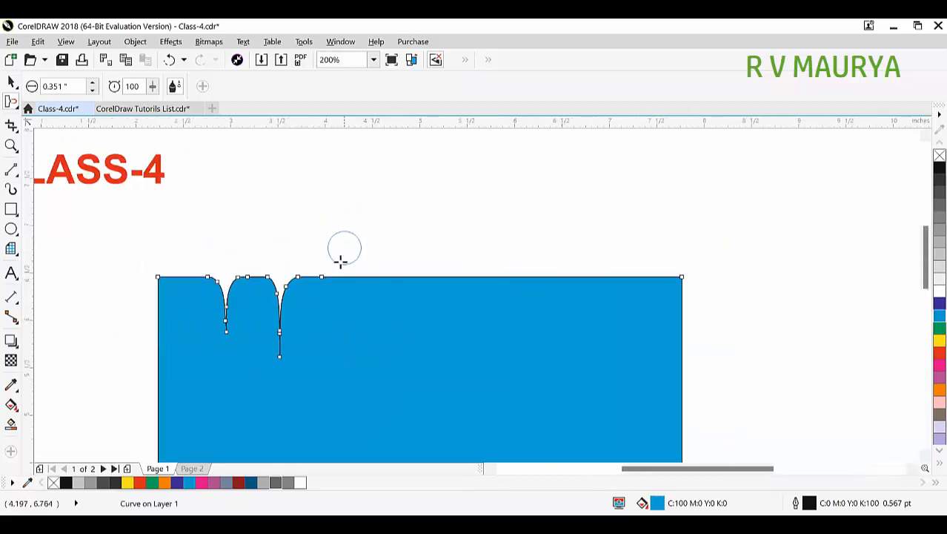
left_click(332, 288)
mouse_move(335, 297)
left_mouse_down()
mouse_move(338, 269)
mouse_move(382, 215)
left_mouse_up()
mouse_move(404, 290)
left_mouse_down()
mouse_move(424, 241)
mouse_move(513, 214)
left_mouse_up()
mouse_move(372, 298)
left_mouse_down()
mouse_move(392, 243)
mouse_move(417, 220)
left_mouse_up()
mouse_move(447, 319)
left_mouse_down()
mouse_move(478, 259)
mouse_move(521, 225)
left_mouse_up()
mouse_move(457, 302)
left_mouse_down()
mouse_move(457, 267)
mouse_move(491, 221)
left_mouse_up()
mouse_move(518, 307)
left_mouse_down()
mouse_move(531, 277)
mouse_move(571, 235)
left_mouse_up()
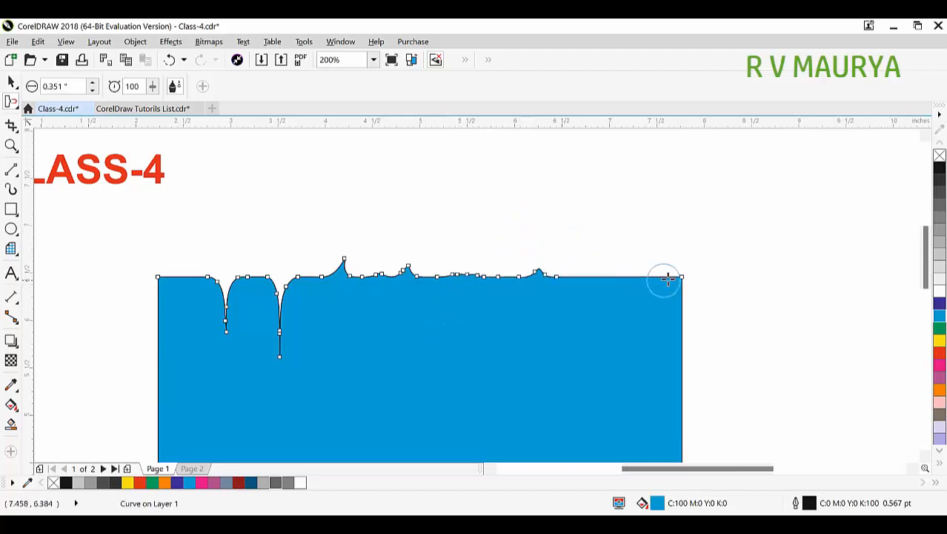
Attract the rectangle's upper edge inward with diagonal strokes, working back from its upper-right corner.
mouse_move(676, 274)
left_mouse_down()
mouse_move(652, 322)
mouse_move(615, 340)
left_mouse_up()
mouse_move(638, 273)
left_mouse_down()
mouse_move(611, 298)
mouse_move(559, 307)
left_mouse_up()
mouse_move(569, 271)
left_mouse_down()
mouse_move(552, 303)
mouse_move(434, 315)
mouse_move(438, 308)
left_mouse_up()
mouse_move(454, 265)
left_mouse_down()
mouse_move(436, 295)
mouse_move(348, 295)
left_mouse_up()
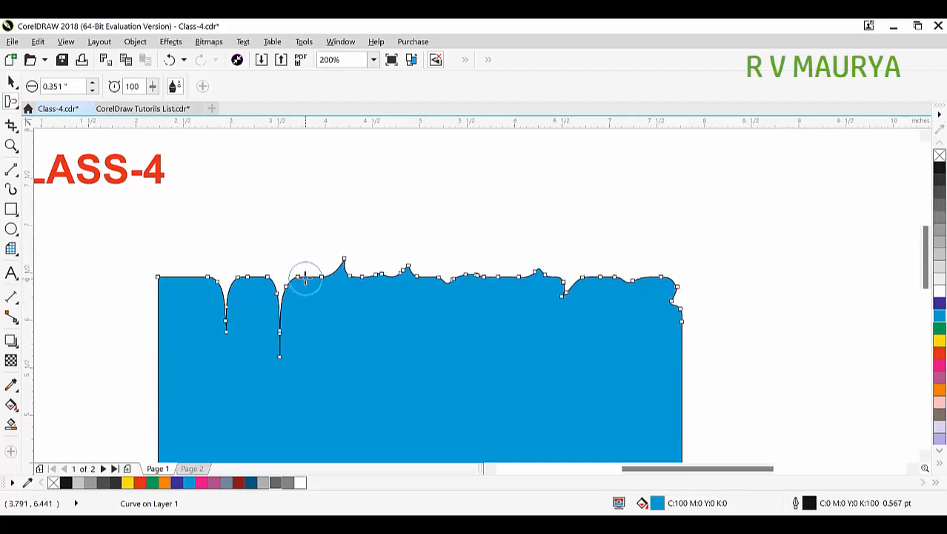
Replace the distorted rectangle with a straight horizontal line about 4 inches long.
key("space")
key("Delete")
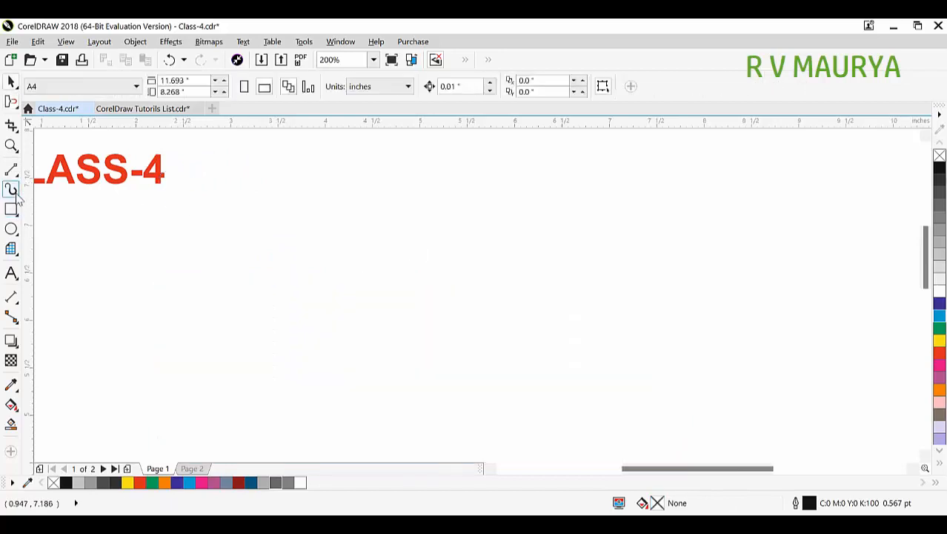
key("F5")
left_click(286, 258)
left_click(664, 268, "ctrl")
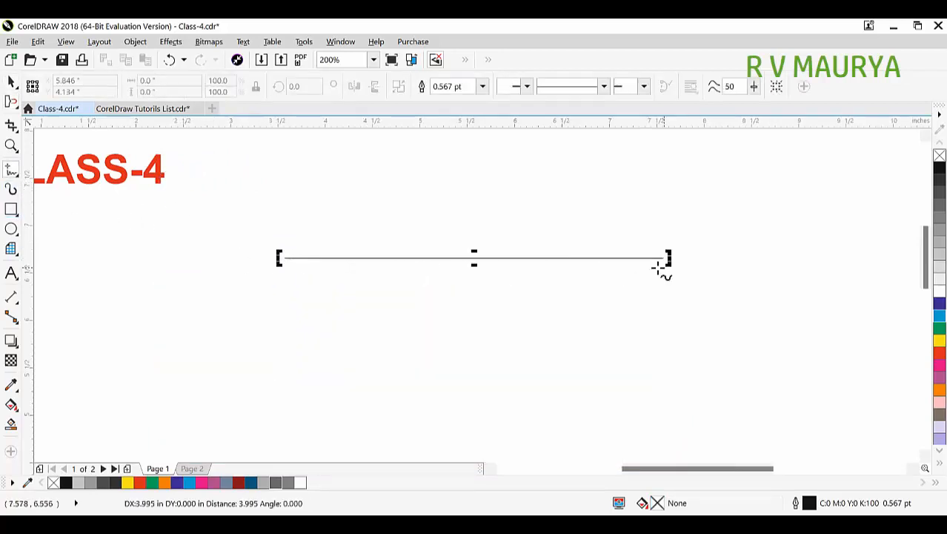
key("space")
Pull five hooked spikes down and to the left out of the line with the Attract tool.
left_click(11, 102)
left_click_drag(343, 254, 312, 295)
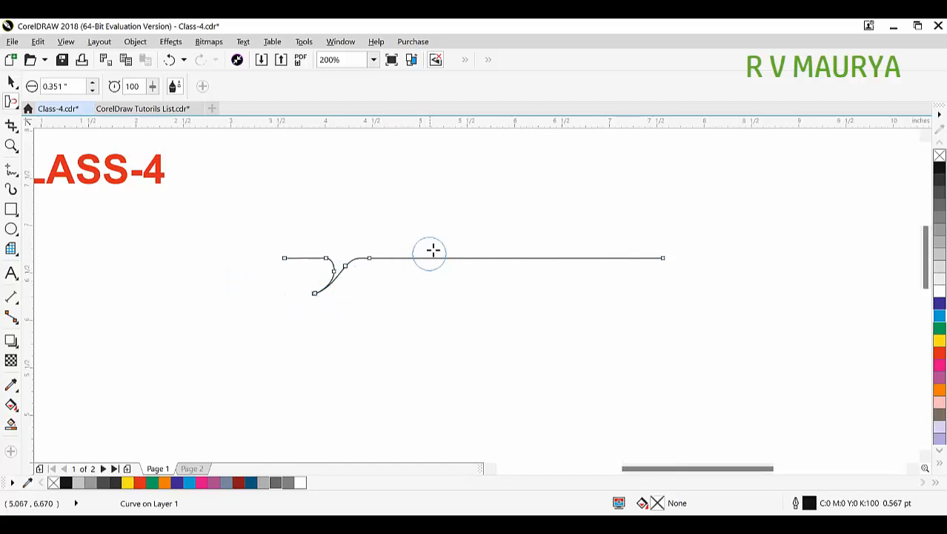
mouse_move(438, 249)
left_mouse_down()
mouse_move(425, 281)
mouse_move(382, 303)
left_mouse_up()
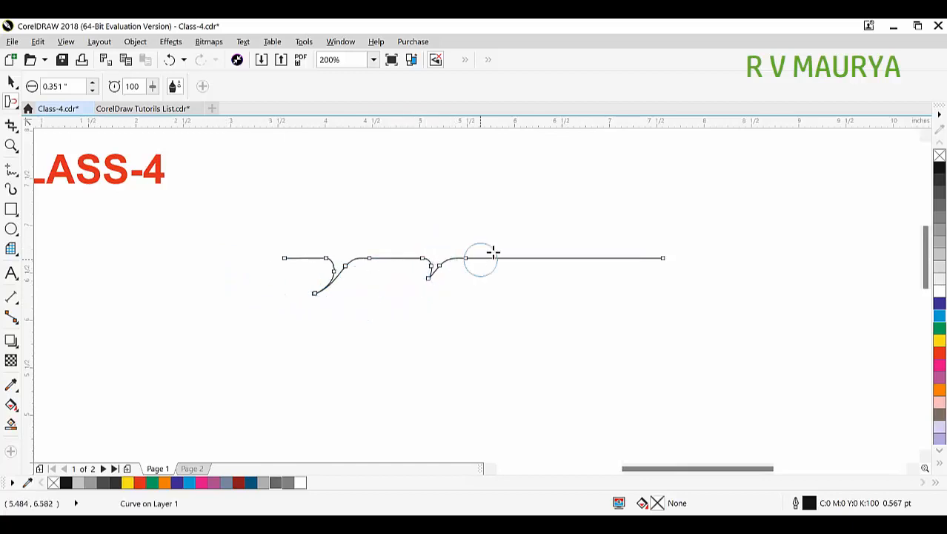
mouse_move(524, 238)
left_mouse_down()
mouse_move(517, 266)
mouse_move(455, 293)
left_mouse_up()
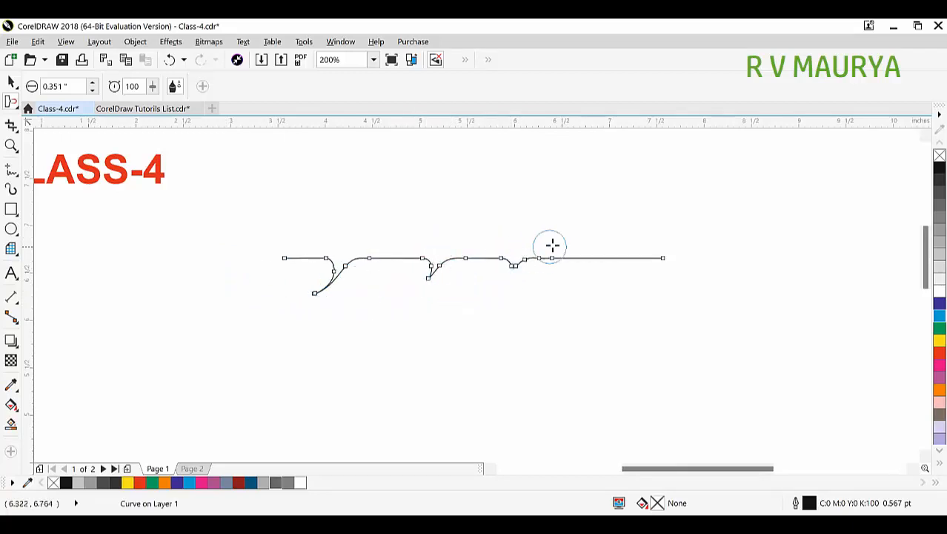
mouse_move(573, 247)
left_mouse_down()
mouse_move(569, 269)
mouse_move(548, 281)
mouse_move(480, 290)
left_mouse_up()
mouse_move(637, 254)
left_mouse_down()
mouse_move(573, 296)
mouse_move(504, 302)
left_mouse_up()
Shift the distorted line slightly and create a vertically mirrored copy directly above it.
key("space")
left_click(712, 328)
left_click_drag(577, 270, 592, 265)
left_click_drag(488, 296, 491, 203)
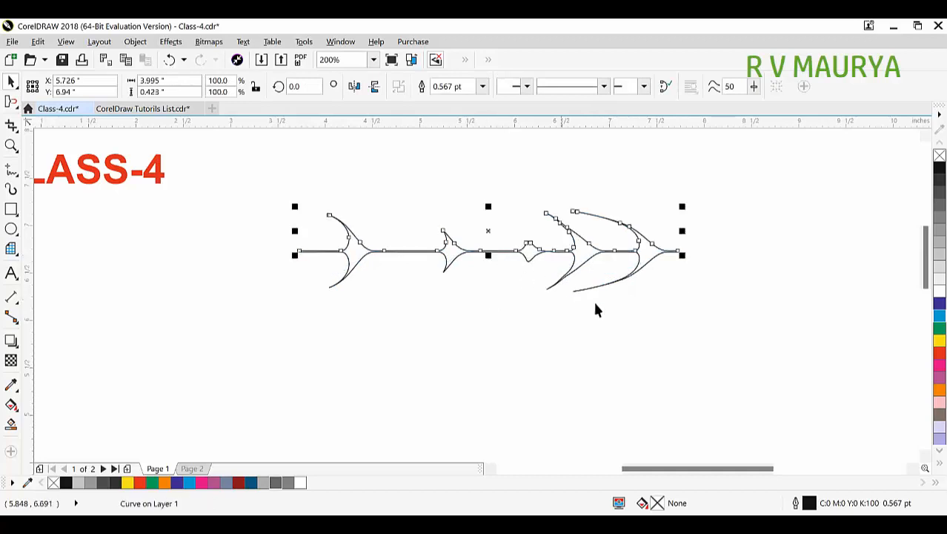
Delete both the distorted line and its mirrored copy.
left_click(701, 229)
left_click_drag(644, 270, 213, 354)
key("Delete")
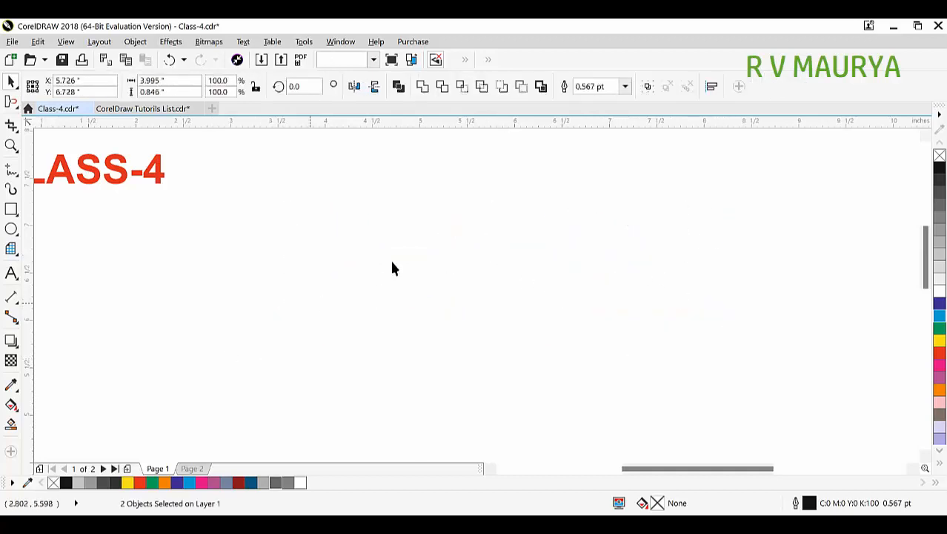
Move the CLASS-4 text down and to the right, to about X 4.142 and Y 6.513 inches.
scroll(424, 267, "down", 2)
left_click_drag(285, 224, 413, 275)
key("z")
left_click_drag(306, 234, 519, 320)
key("space")
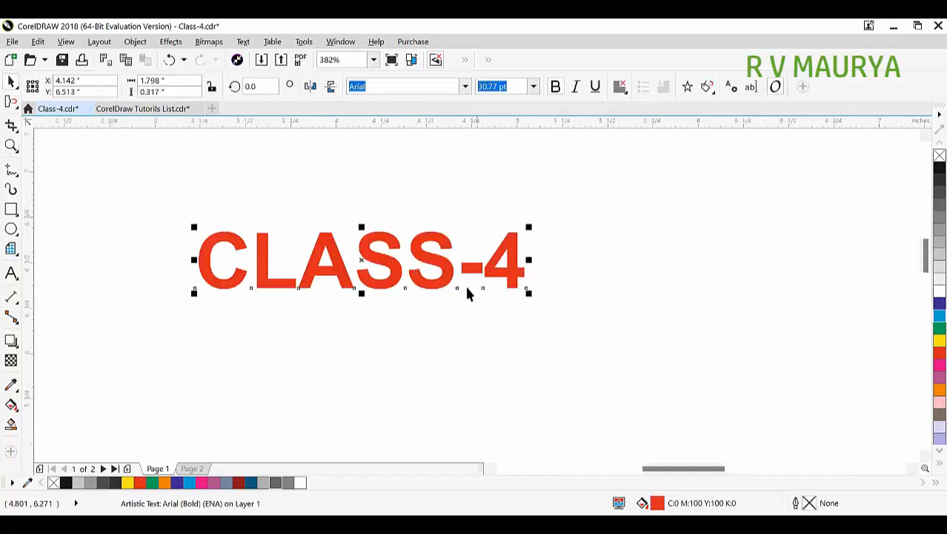
Convert the CLASS-4 text to curves.
left_click(9, 101)
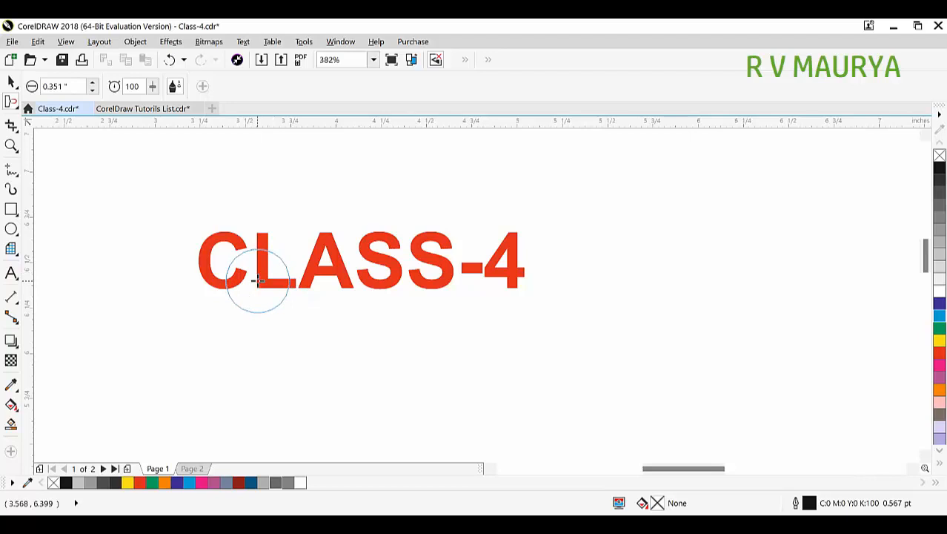
left_click(11, 80)
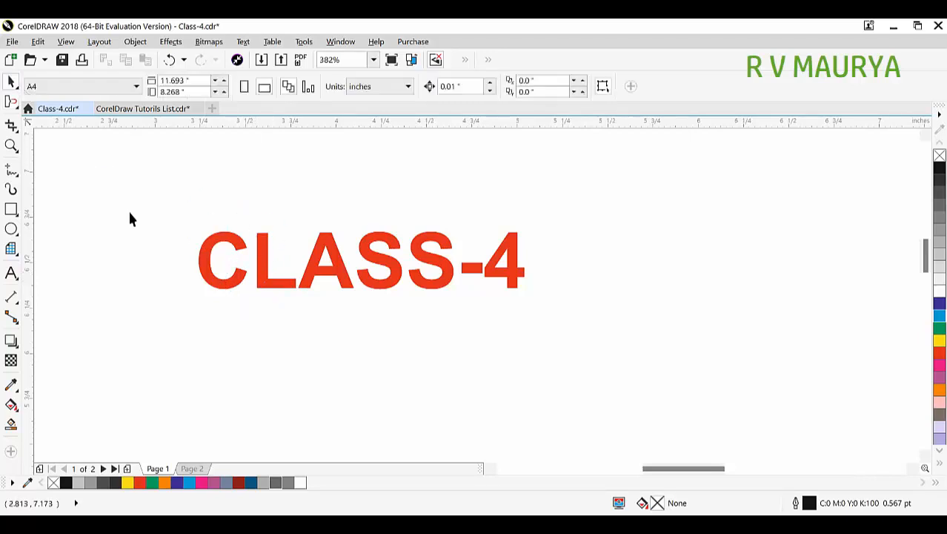
left_click(211, 246)
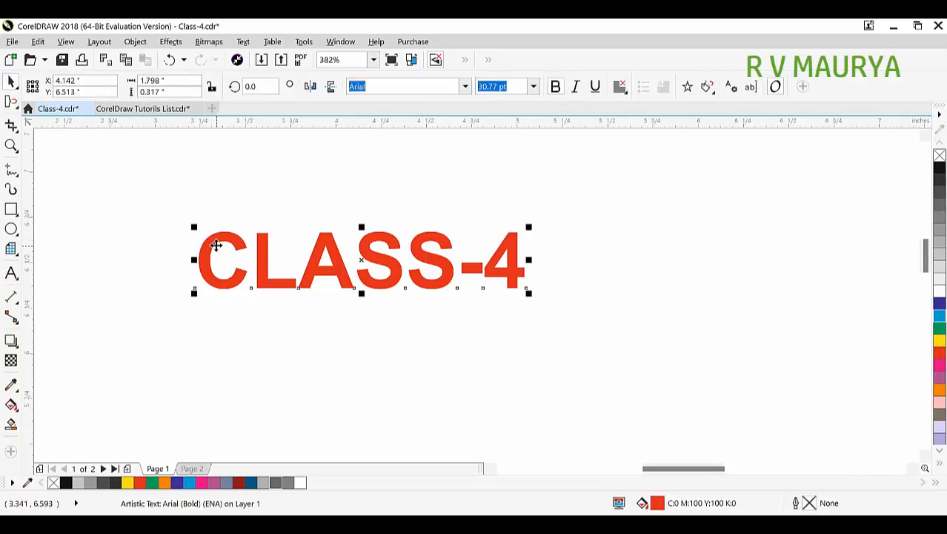
key("ctrl+q")
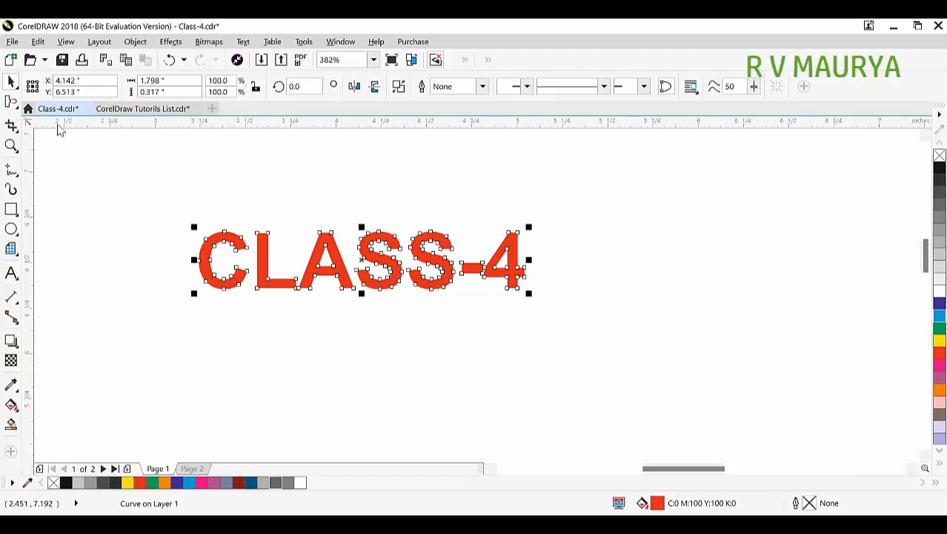
Stretch the stem of the letter L upward to nearly twice its height by moving its upper nodes with the Shape tool.
left_click(15, 105)
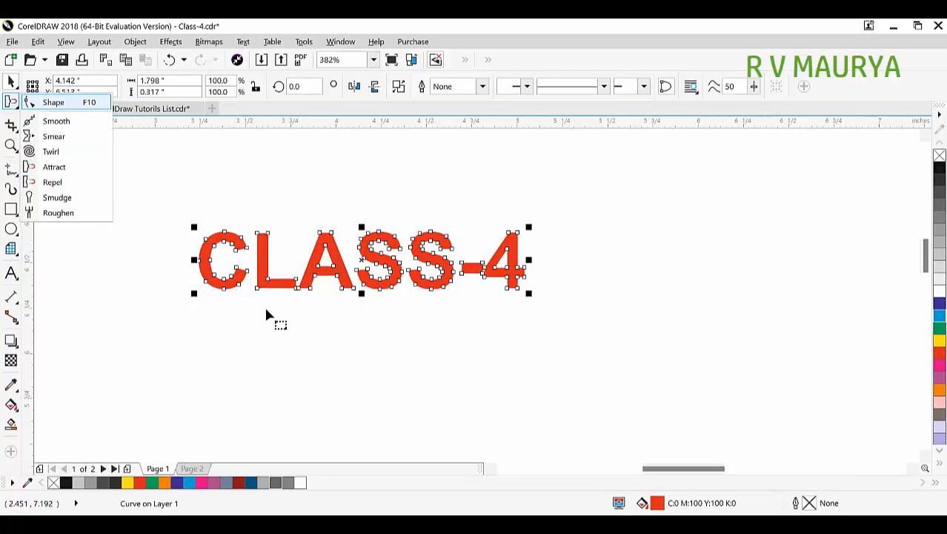
key("F10")
scroll(282, 226, "up", 3)
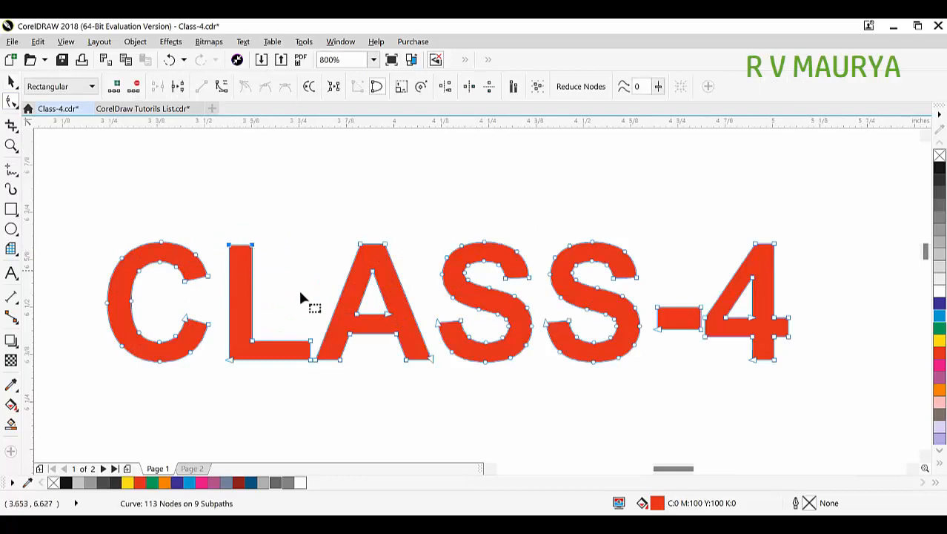
scroll(300, 304, "down", 1)
scroll(263, 260, "up", 2)
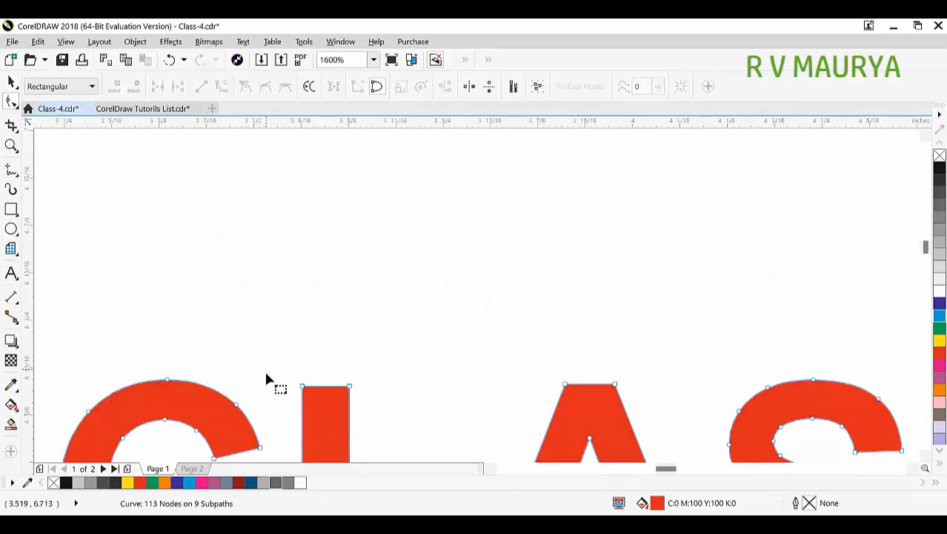
mouse_move(269, 338)
left_mouse_down()
mouse_move(352, 401)
mouse_move(280, 323)
left_mouse_up()
left_click_drag(352, 392, 359, 180)
scroll(322, 221, "down", 2)
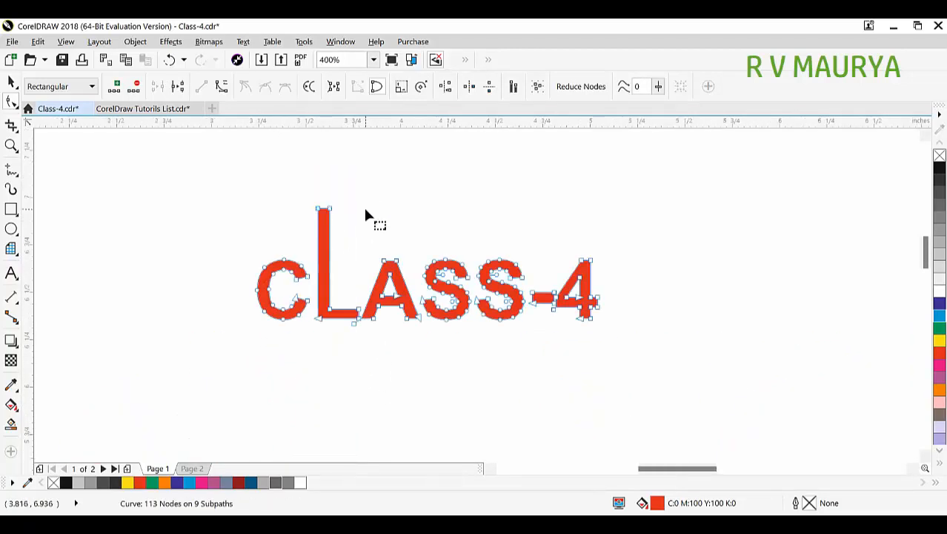
Move the upper-right node of the L outward and down to give its stem a slanted top.
left_click(364, 207)
scroll(330, 208, "up", 1)
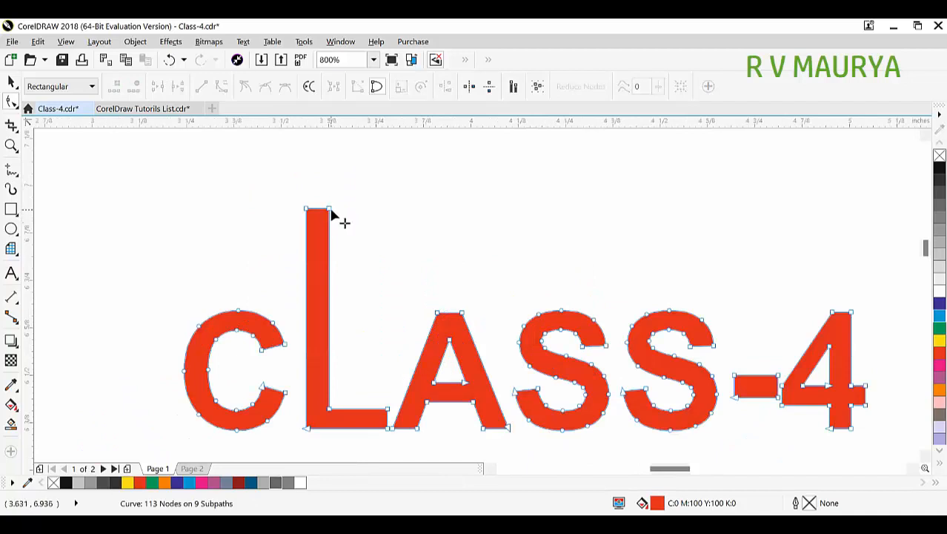
left_click_drag(332, 213, 372, 241)
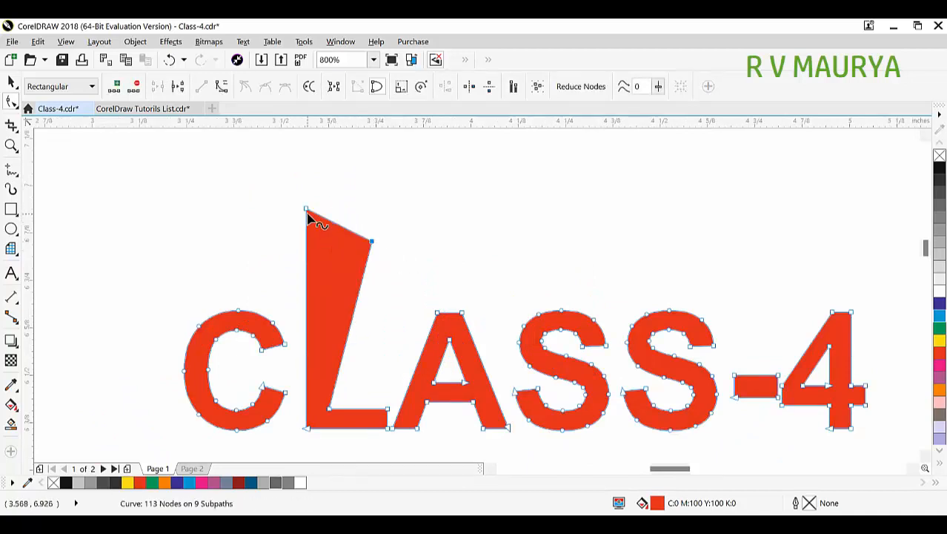
Sharpen the letter A by pulling its upper-left node up and deleting the neighbouring upper-right node.
left_click_drag(438, 313, 430, 226)
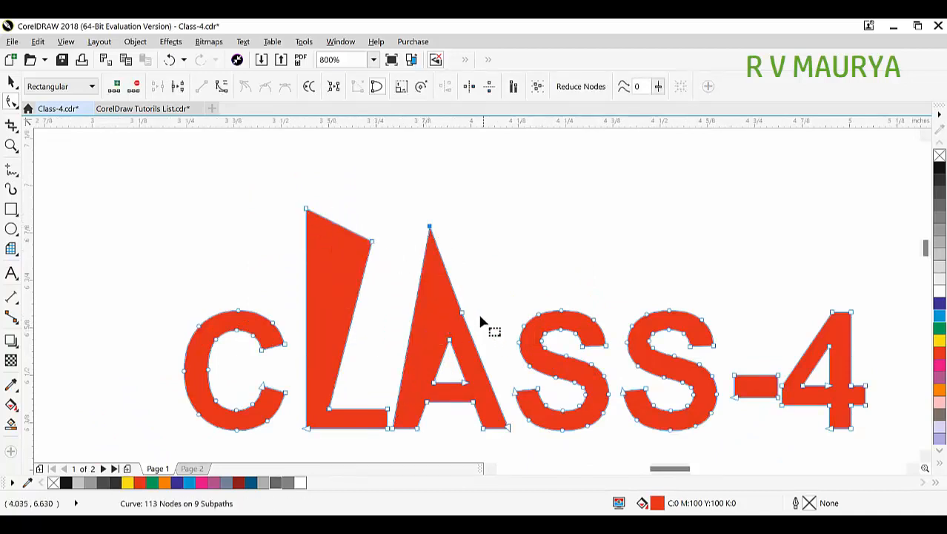
left_click_drag(462, 313, 523, 231)
key("ctrl+z")
key("Delete")
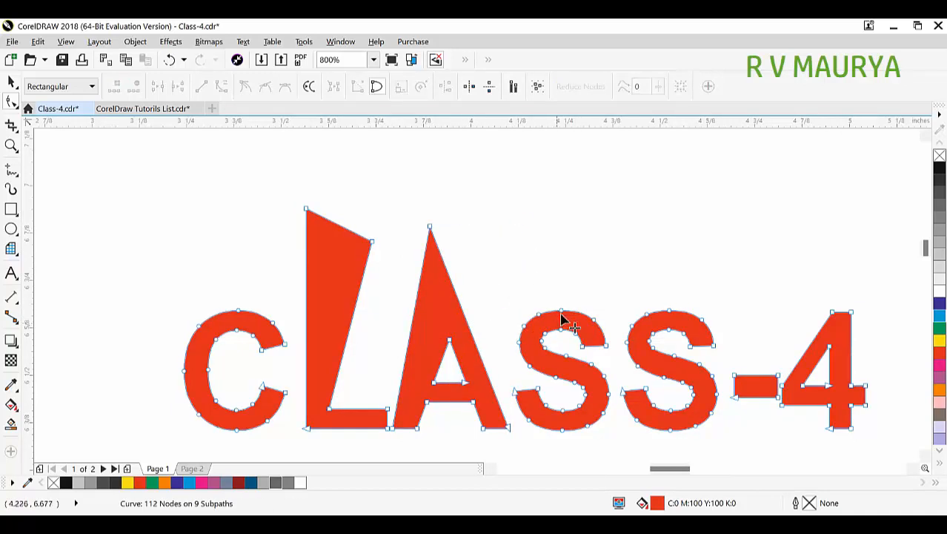
Pull an outer node of the C and an upper-right node of each S outward to form pointed extensions.
left_click_drag(591, 324, 607, 260)
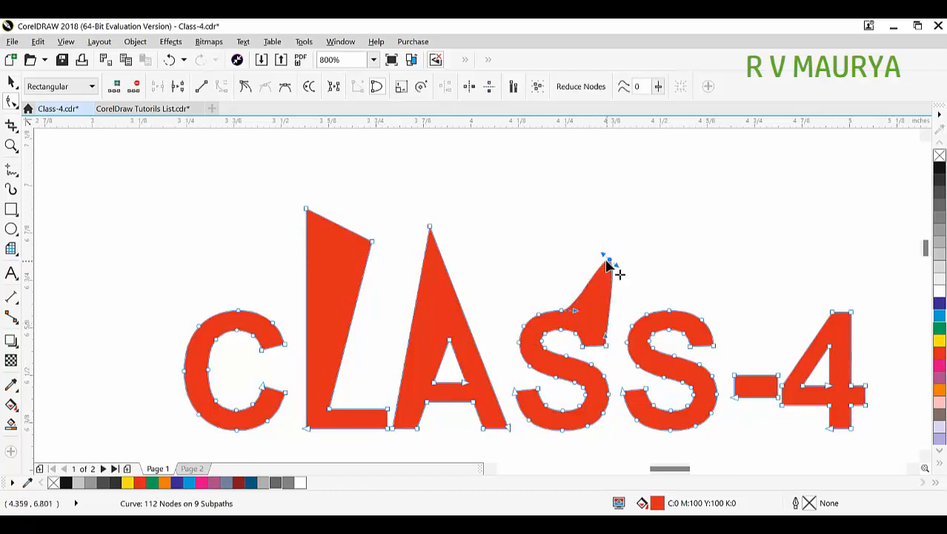
left_click_drag(198, 327, 129, 280)
left_click_drag(697, 324, 745, 258)
key("space")
scroll(519, 252, "down", 1)
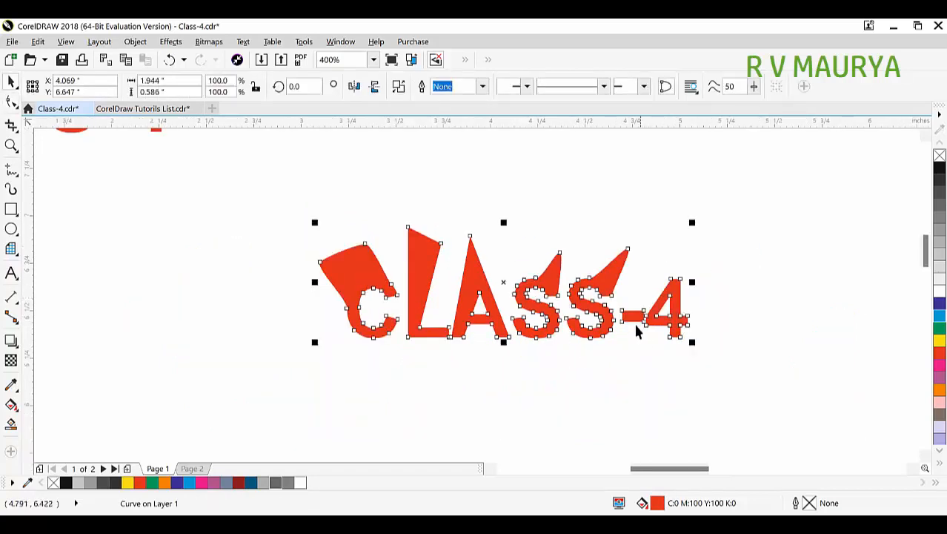
Distort the reshaped letters with Attract strokes across the L and A and through the rest of the word, undoing unwanted strokes.
scroll(599, 299, "up", 1)
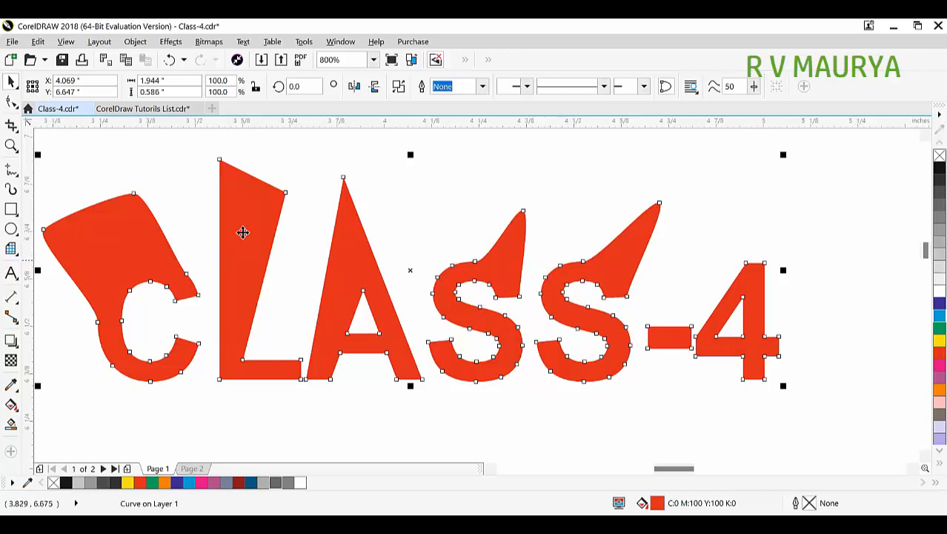
left_click(15, 105)
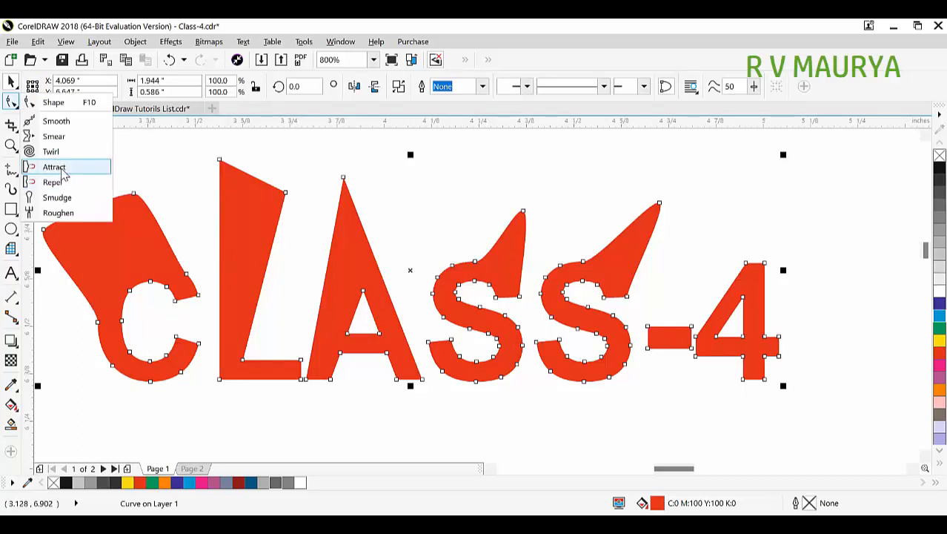
left_click(55, 167)
left_click_drag(275, 252, 381, 319)
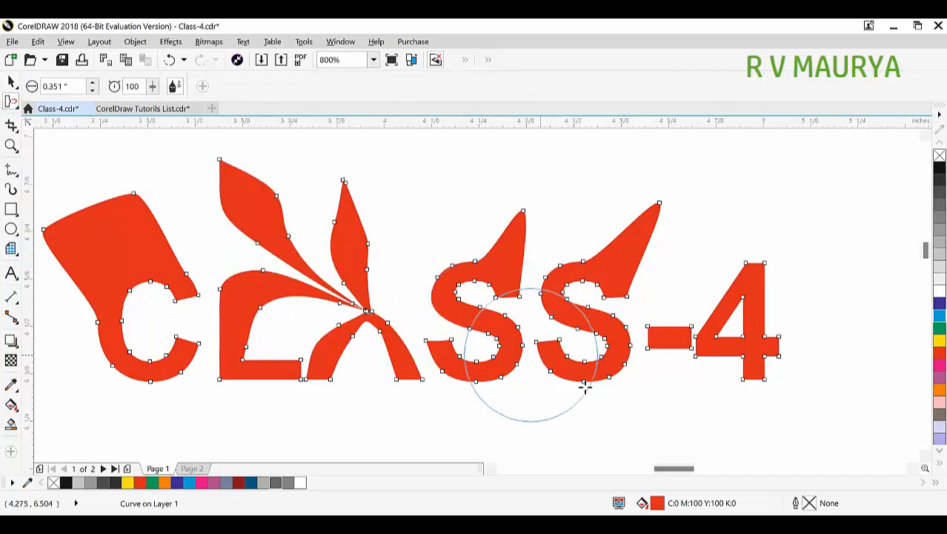
mouse_move(706, 351)
left_mouse_down()
mouse_move(709, 372)
mouse_move(567, 425)
mouse_move(546, 398)
left_mouse_up()
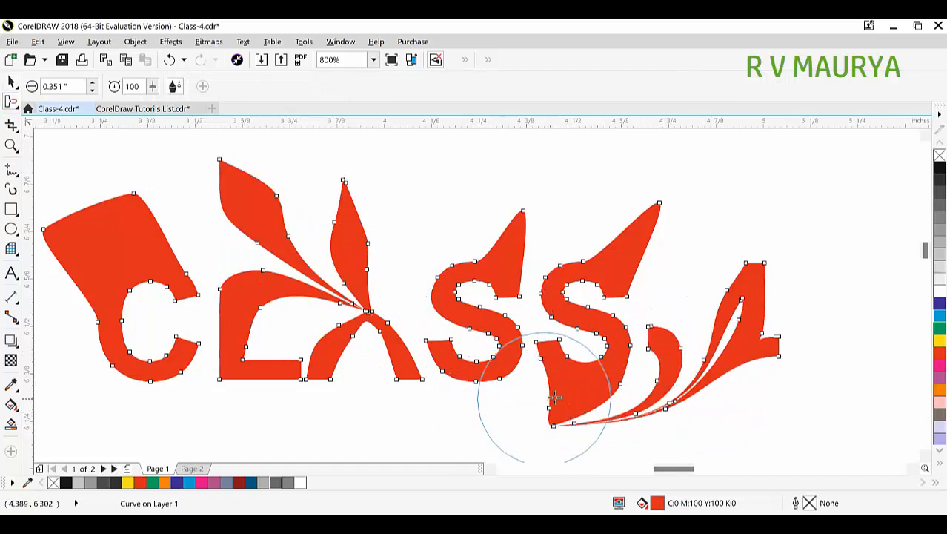
key("ctrl+z")
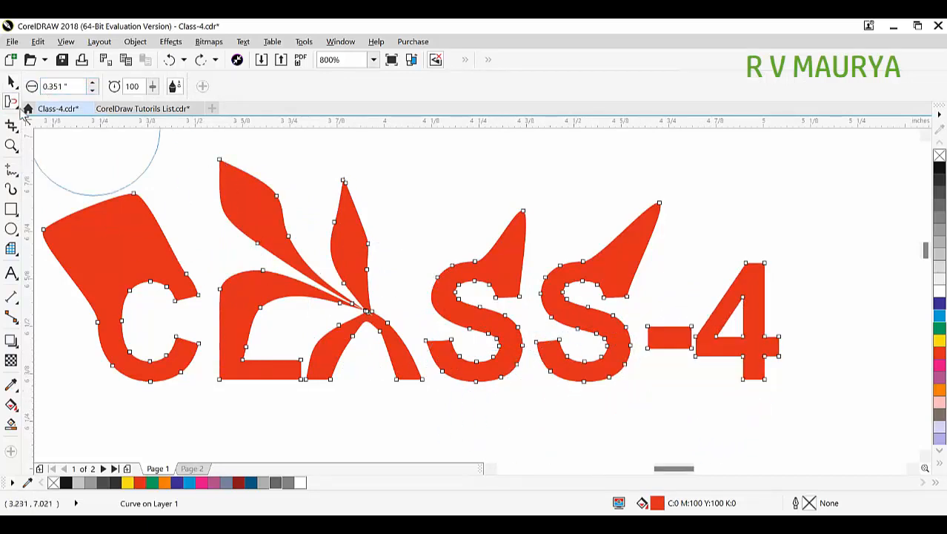
mouse_move(420, 266)
left_mouse_down()
mouse_move(352, 315)
mouse_move(181, 328)
left_mouse_up()
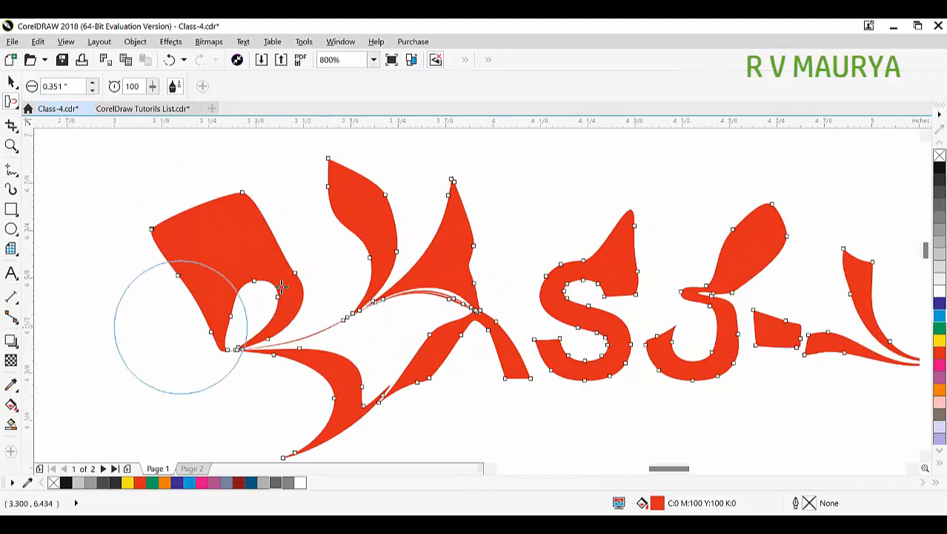
key("ctrl+z")
scroll(407, 267, "down", 1)
key("space")
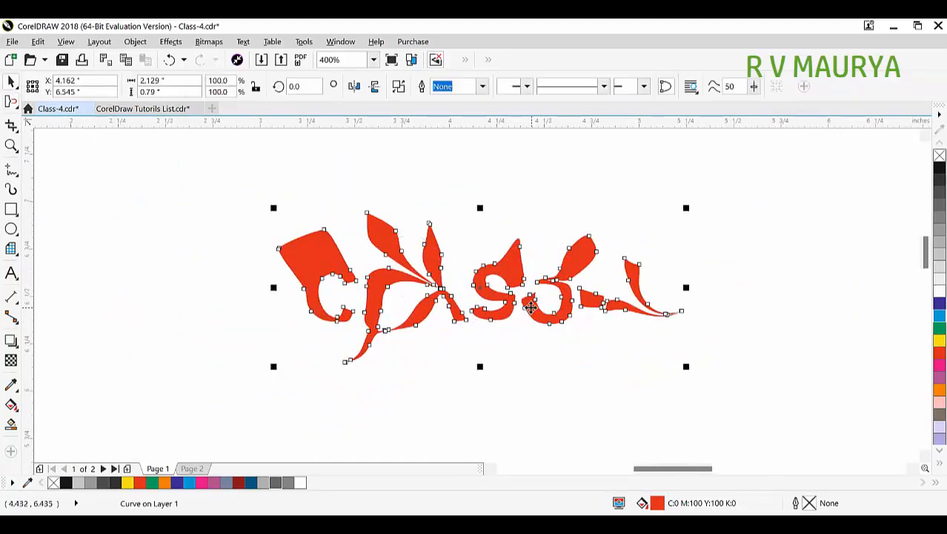
Replace the distorted letters with a rectangle about 2.65 by 0.15 inches, filled cyan with no outline.
key("Delete")
left_click(11, 209)
left_click_drag(214, 213, 725, 249)
key("space")
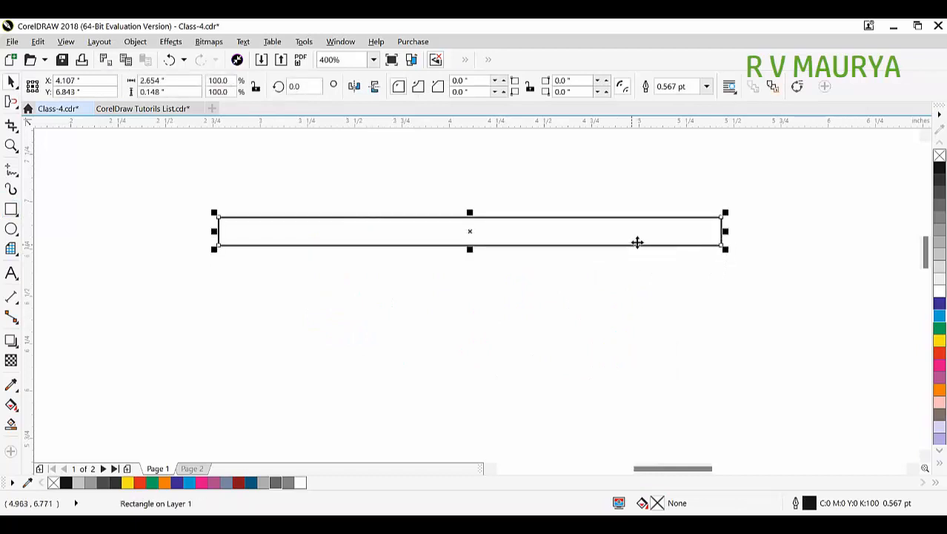
key("space")
left_click(939, 316)
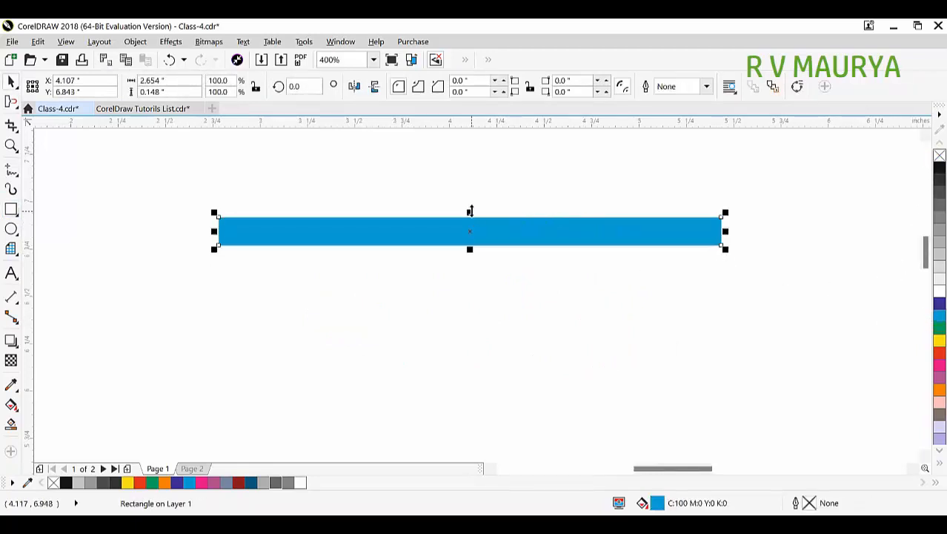
Mirror a copy of the cyan bar directly below it and repeat the duplication twice to stack four bars.
left_click_drag(470, 212, 476, 270)
right_click(476, 270)
key("ctrl+r")
key("ctrl+r")
Recolor the second bar yellow, the third bar red and the lowest bar orange.
left_click(526, 263)
left_click(938, 341)
left_click(681, 306)
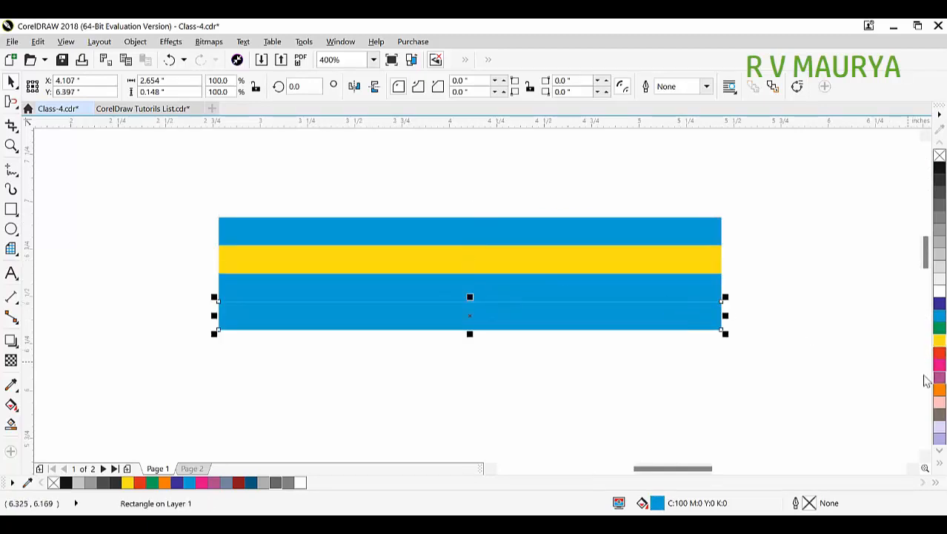
left_click(938, 377)
left_click(939, 390)
left_click(706, 303)
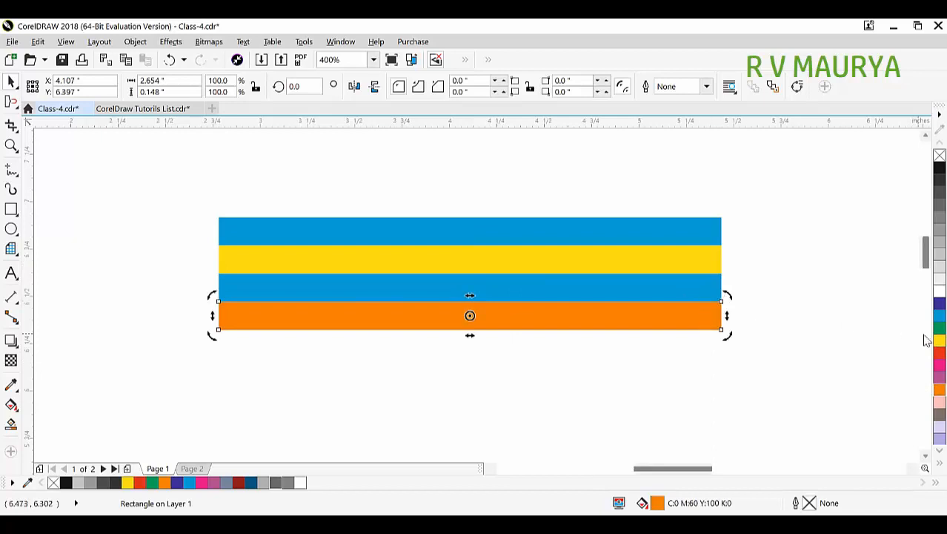
left_click(702, 295)
left_click(939, 353)
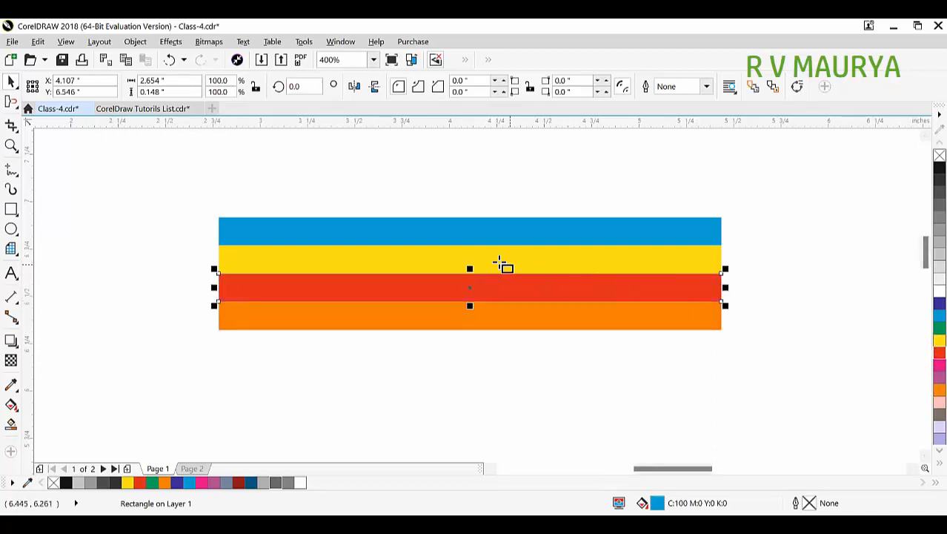
Try an Attract stroke down the left ends of the stacked bars.
left_click(11, 103)
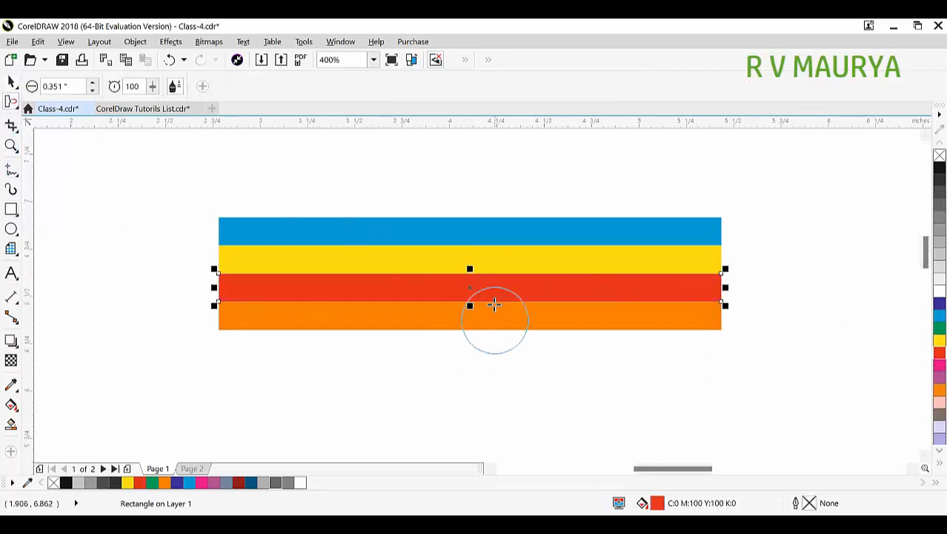
mouse_move(222, 212)
left_mouse_down()
mouse_move(252, 330)
mouse_move(232, 374)
mouse_move(179, 367)
left_mouse_up()
key("ctrl+z")
Select all four colored bars and group them.
key("space")
mouse_move(192, 201)
left_mouse_down()
mouse_move(766, 420)
mouse_move(918, 451)
left_mouse_up()
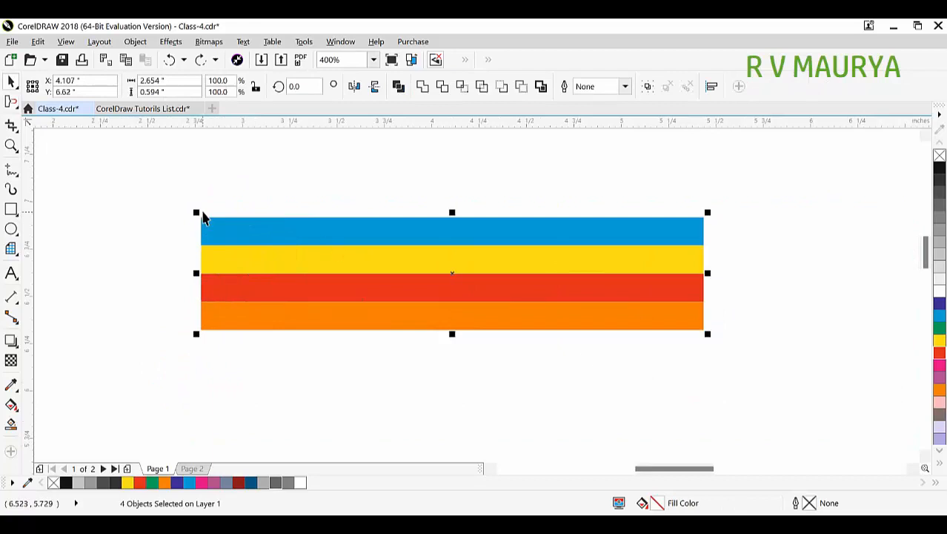
key("ctrl+g")
Try the Attract tool on the group's left end and on the yellow-red seam near its right end, undoing each attempt.
key("space")
mouse_move(282, 216)
left_mouse_down()
mouse_move(280, 242)
mouse_move(233, 295)
mouse_move(188, 305)
mouse_move(160, 293)
left_mouse_up()
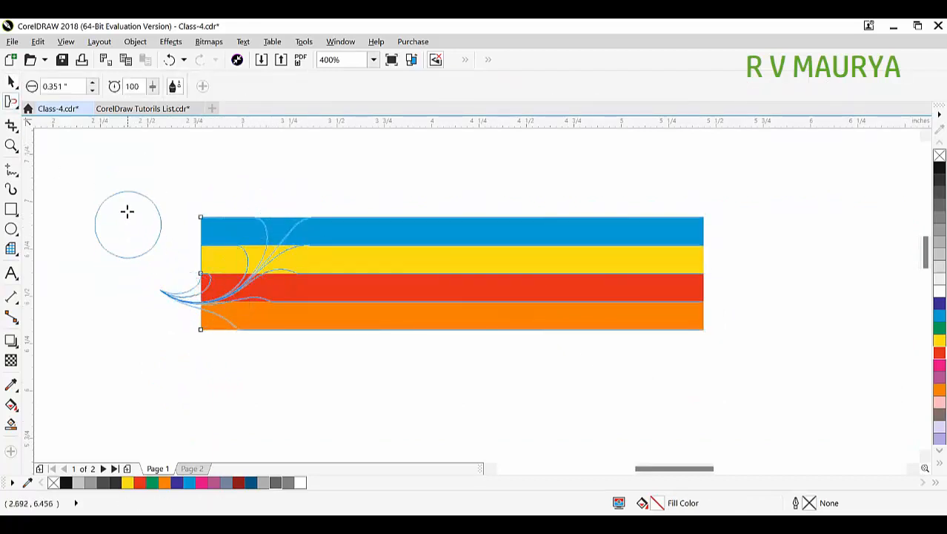
key("ctrl+z")
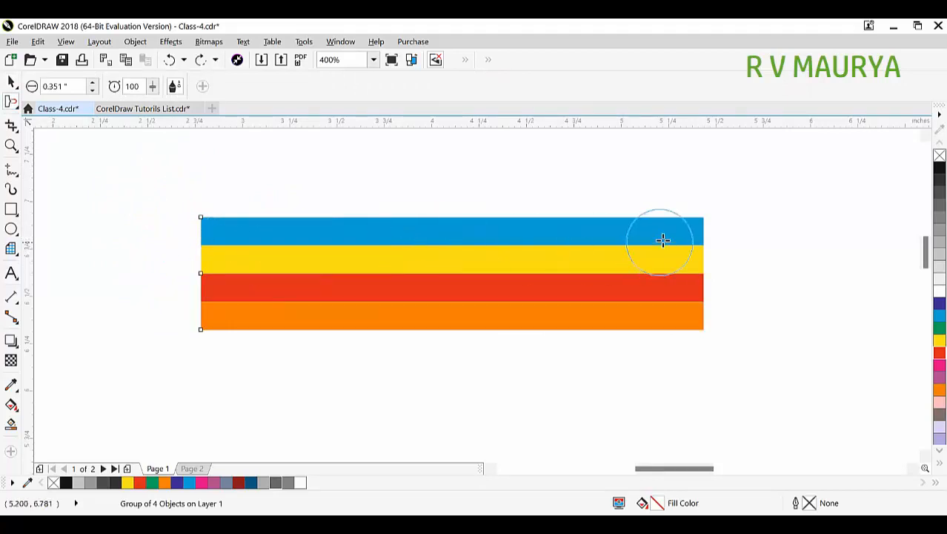
left_click(634, 271)
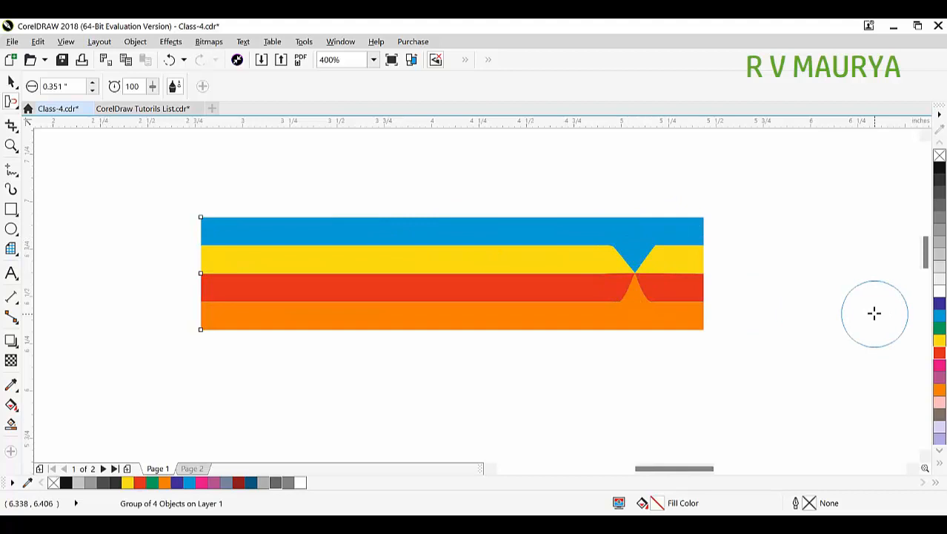
key("ctrl+z")
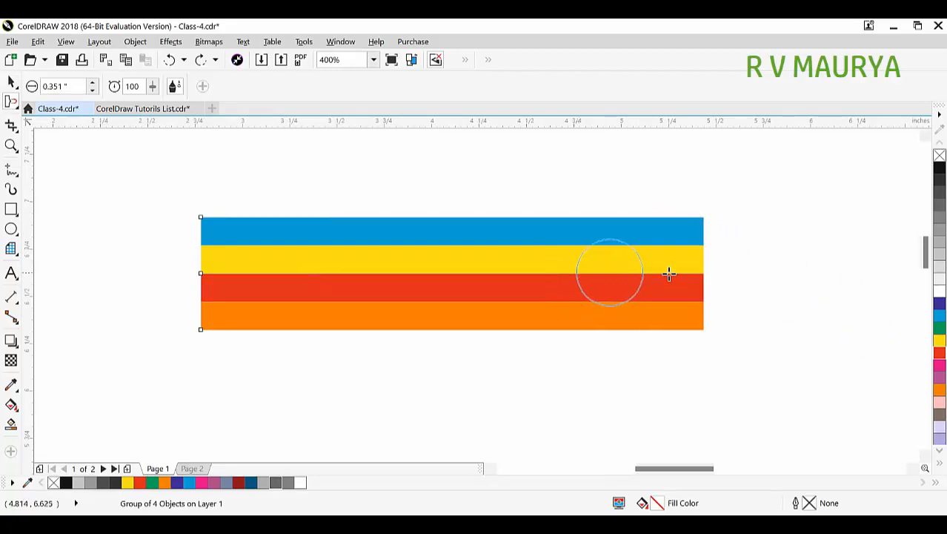
Pinch the grouped stripes with the Attract tool at the middle of both ends and at the two right corners.
left_click(703, 273)
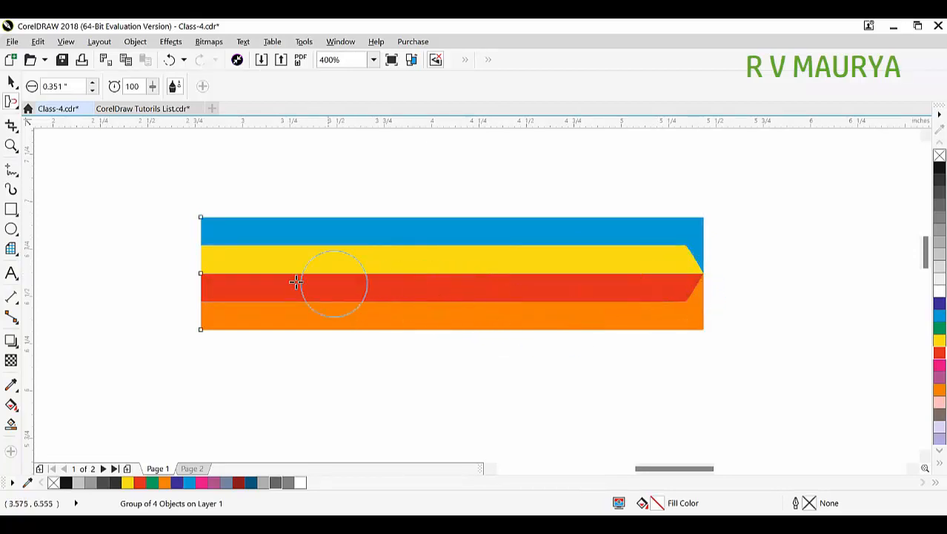
left_click(199, 273)
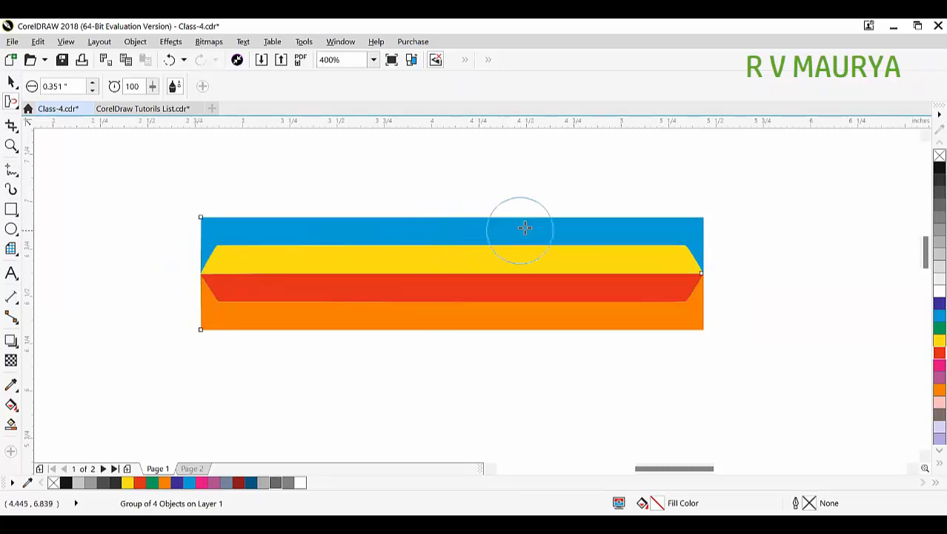
left_click(701, 217)
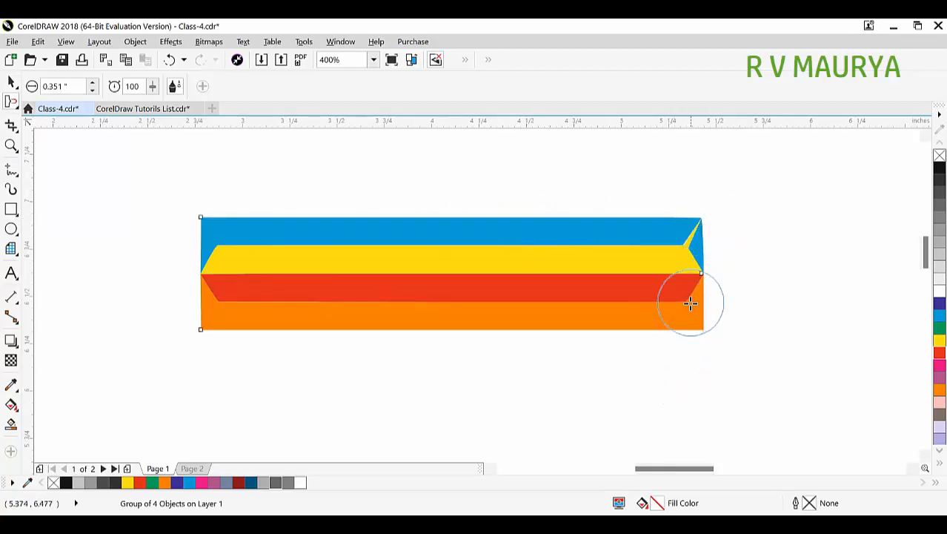
left_click(702, 327)
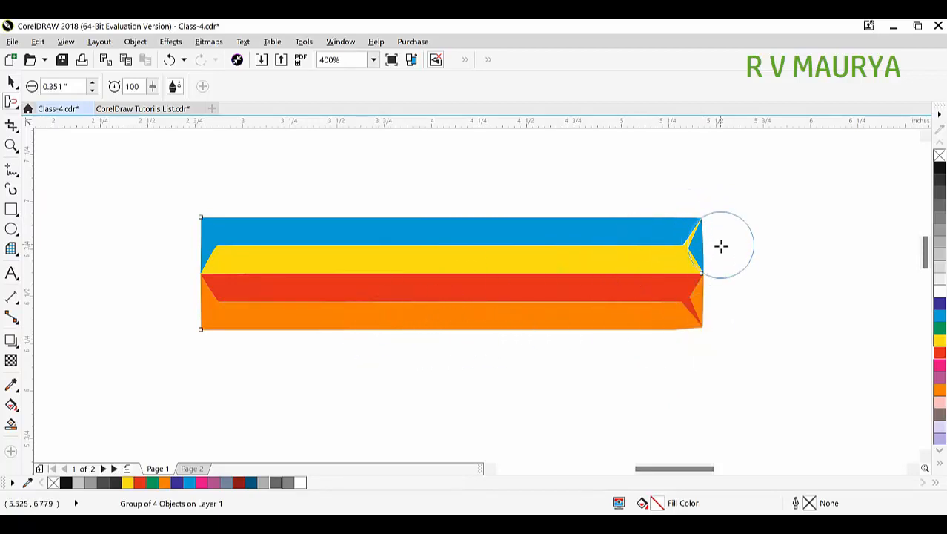
scroll(721, 245, "up", 2)
scroll(637, 242, "down", 2)
Draw a rectangle about 2.98 by 0.69 inches below the striped group.
key("space")
key("space")
key("space")
scroll(476, 215, "down", 3)
key("z")
left_click_drag(367, 191, 613, 295)
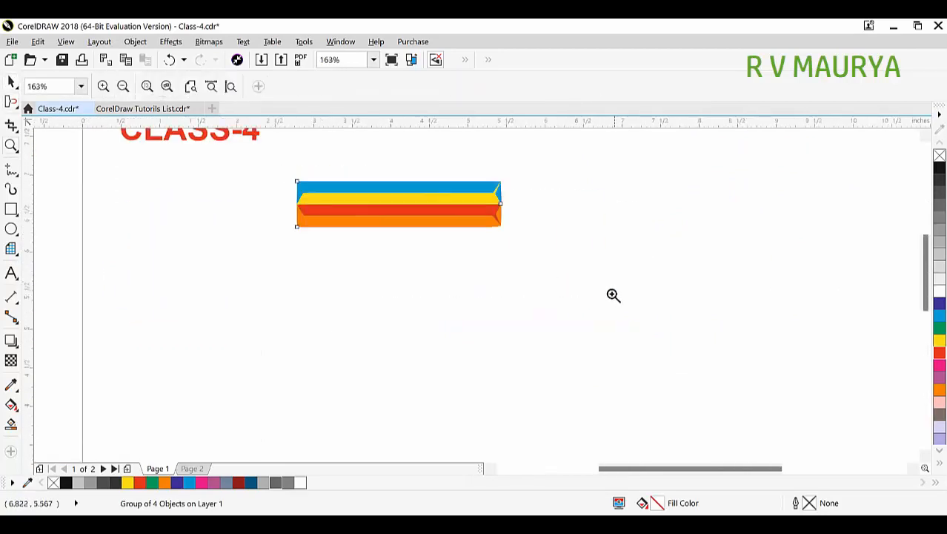
key("space")
left_click_drag(372, 281, 604, 341)
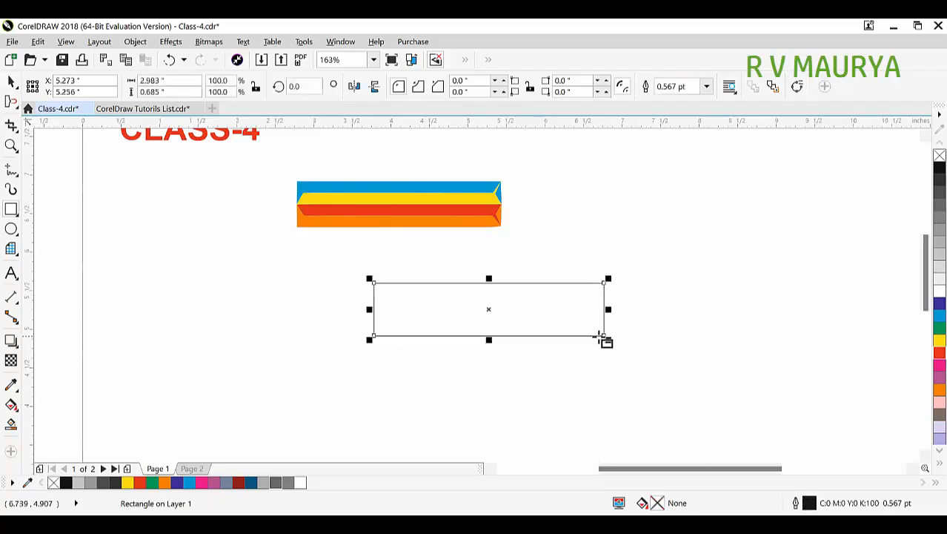
Fill the new rectangle red.
left_click(939, 340)
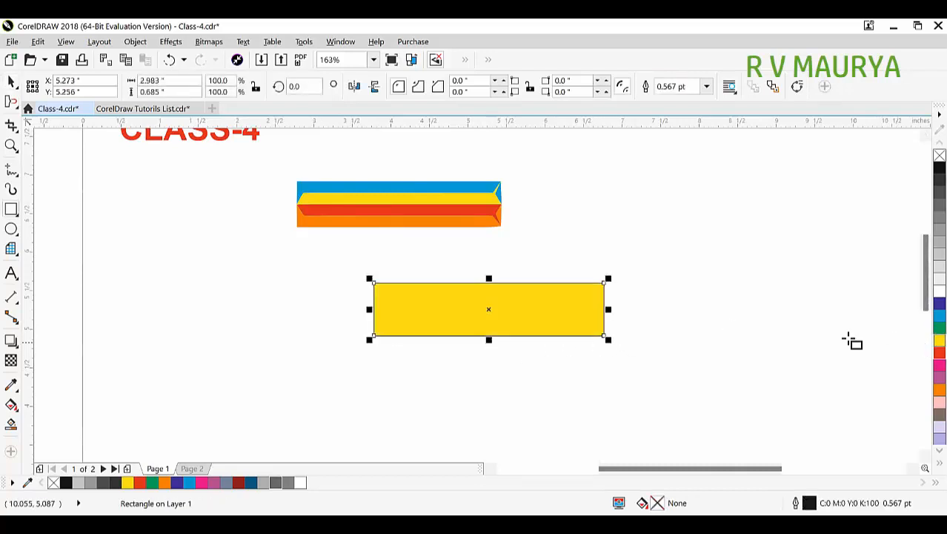
left_click(938, 315)
key("z")
left_click_drag(378, 253, 642, 390)
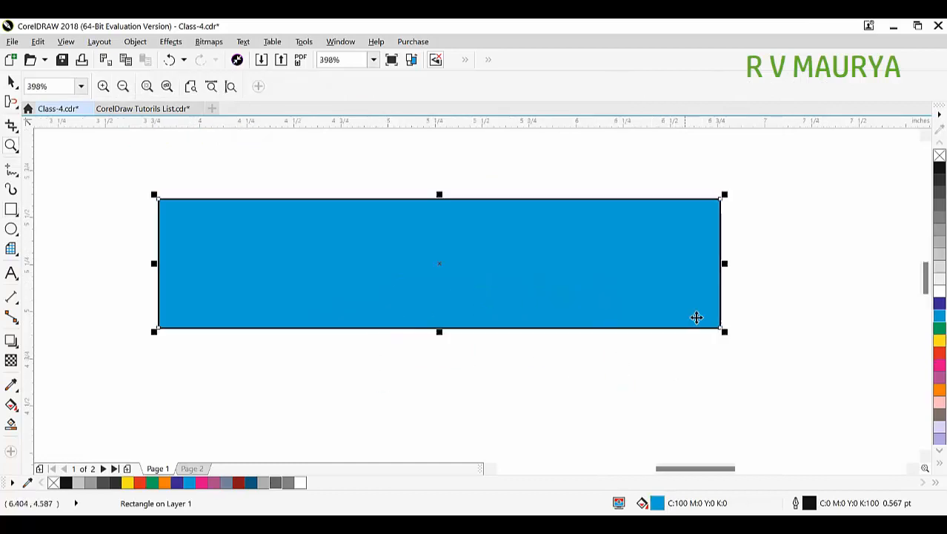
key("space")
left_click(939, 353)
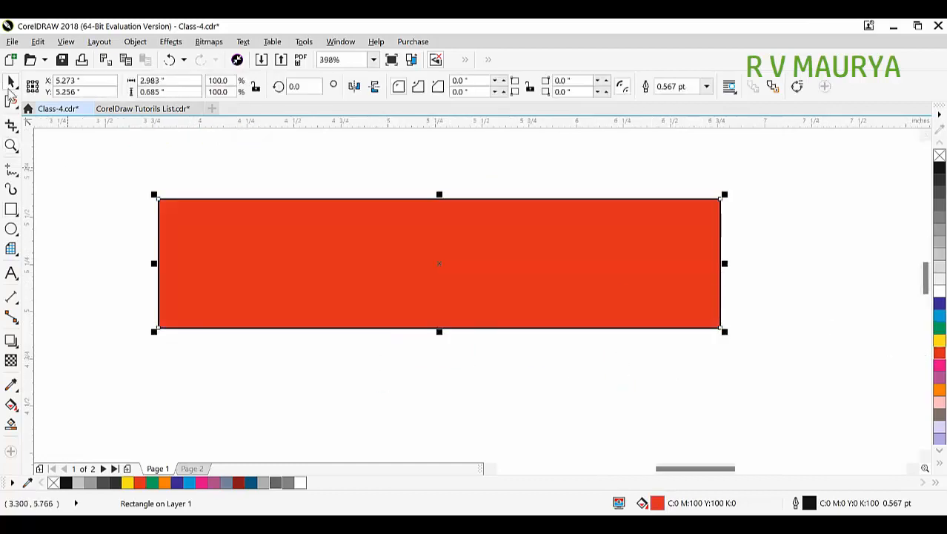
Enlarge the Attract tool's nib to 0.491 inches and try it on the red rectangle's upper-right corner, undoing the attempt.
left_click(12, 103)
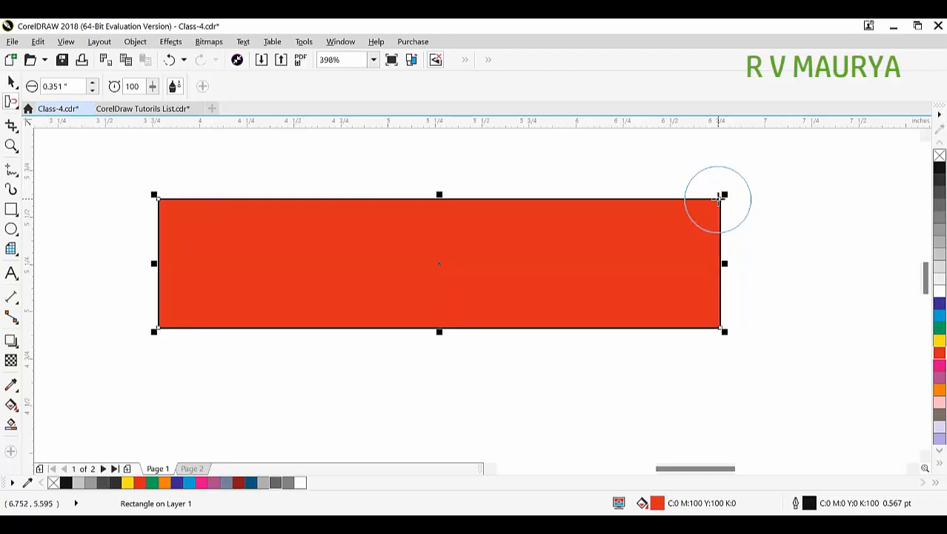
left_click_drag(719, 199, 714, 153)
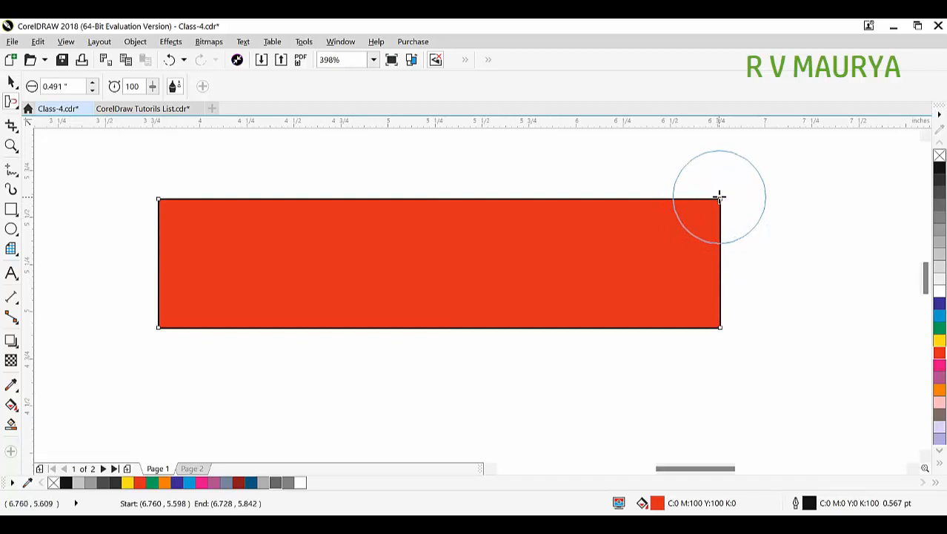
left_click(720, 197)
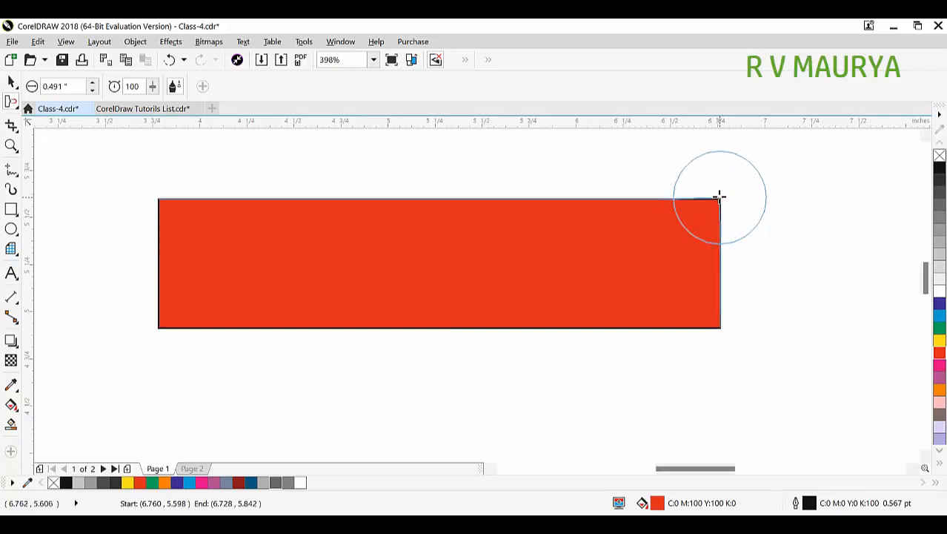
key("ctrl+z")
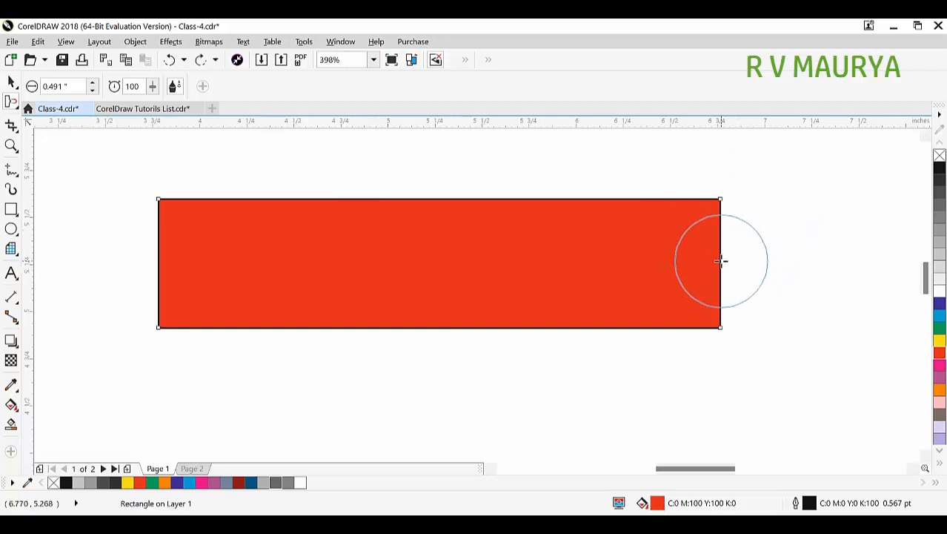
Apply the Attract tool to the middle of the red rectangle's right edge.
left_click(720, 261)
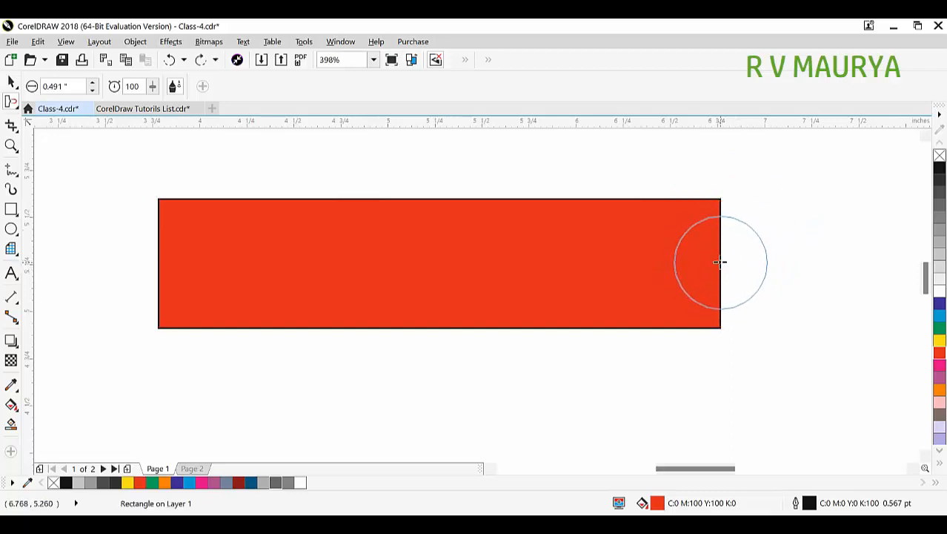
left_click(721, 262)
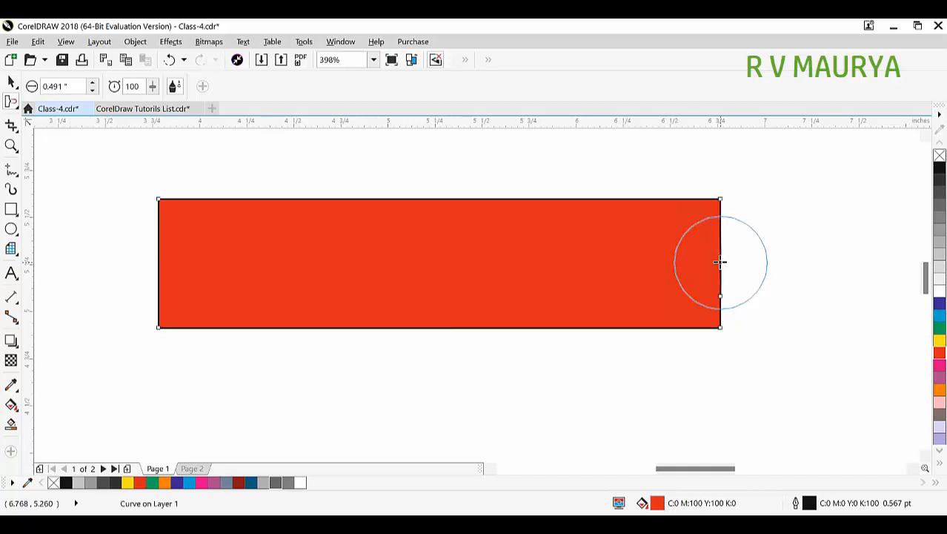
Try pulling the red rectangle's right edge and left edge outward with the Attract tool, undoing each attempt.
left_click_drag(720, 263, 831, 265)
key("ctrl+z")
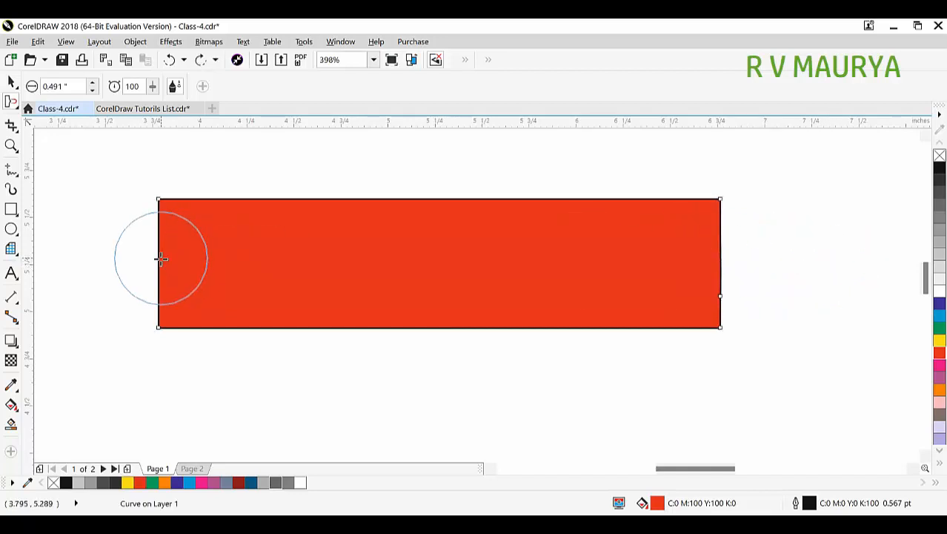
left_click_drag(152, 260, 89, 258)
key("ctrl+z")
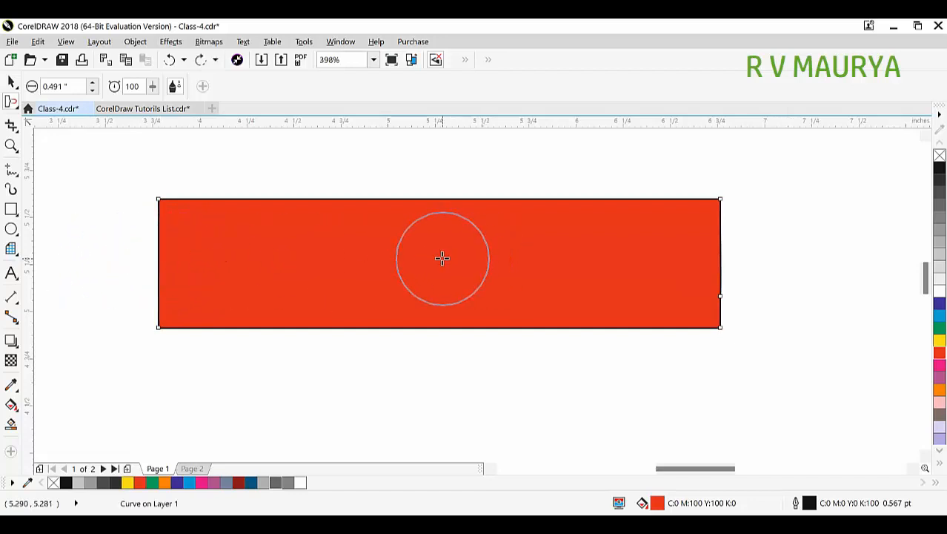
Enlarge the Attract tool's nib to 0.916 inches and try it on the middle of the right edge, undoing the attempt.
left_click_drag(512, 222, 575, 271)
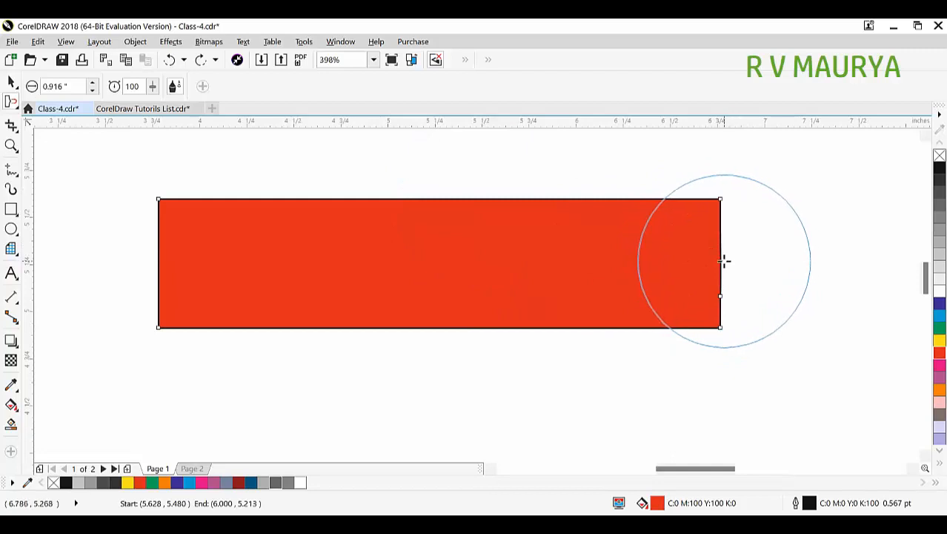
left_click(719, 261)
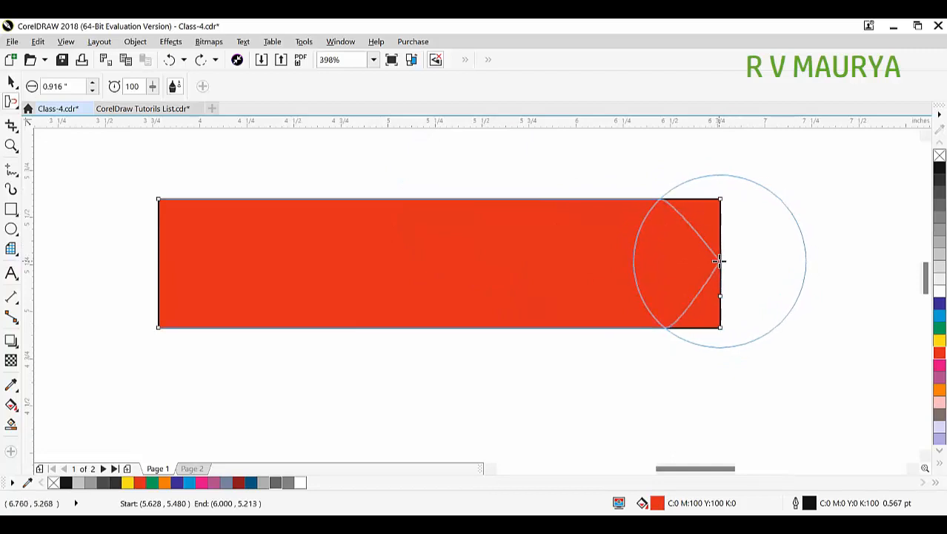
key("ctrl+z")
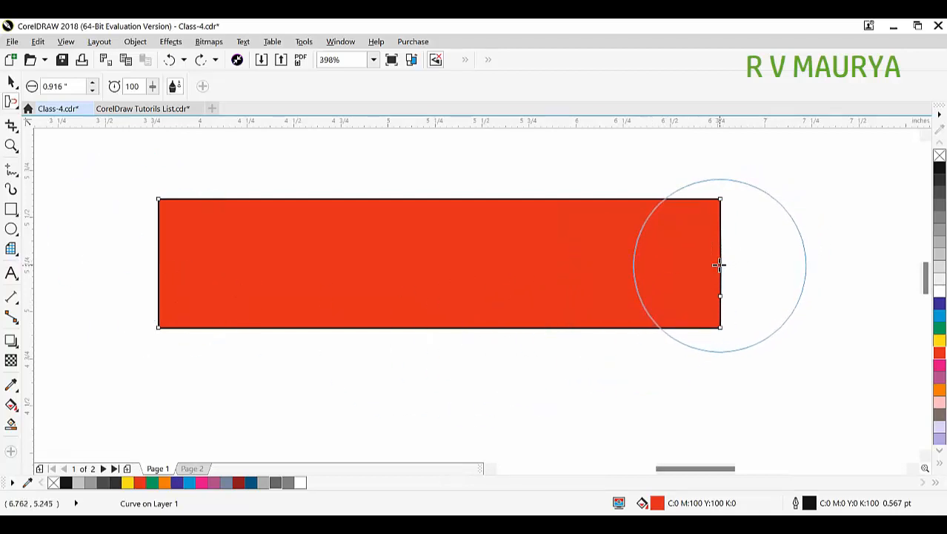
Reduce the Attract tool's nib to 0.767 inches and draw the red rectangle's right end into a point at mid-height.
left_click_drag(719, 265, 779, 225)
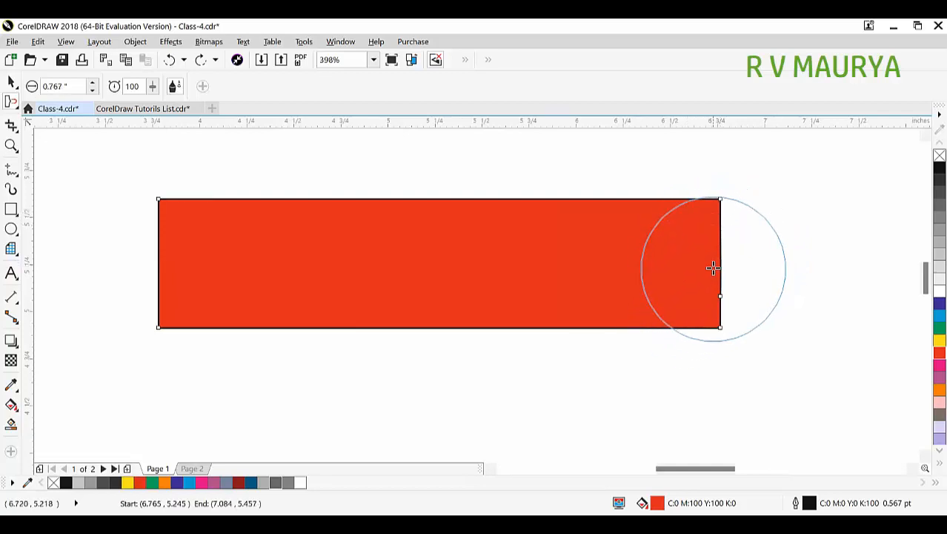
left_click_drag(719, 261, 724, 260)
key("space")
left_click(728, 320)
left_click(490, 250)
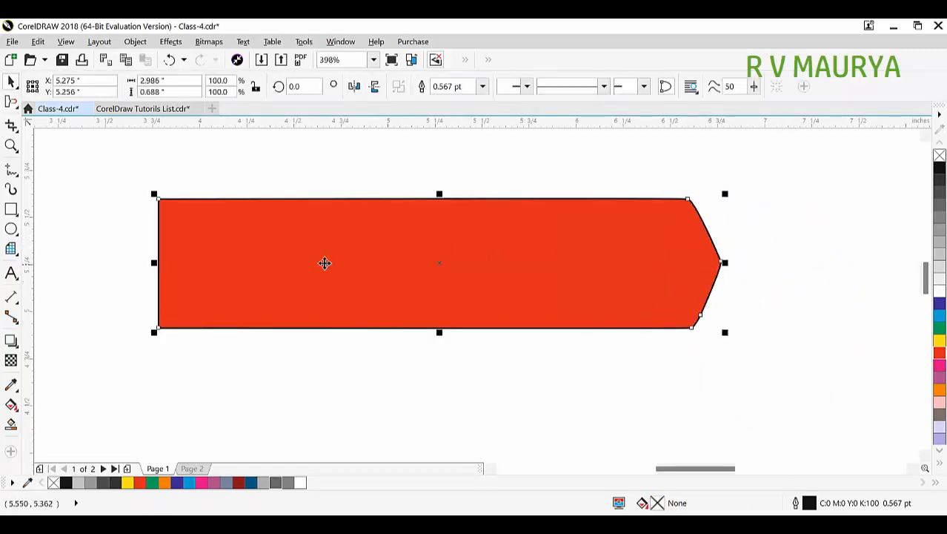
Attract the red shape's left end into a point and pinch the shape at three spots along its horizontal centerline.
key("space")
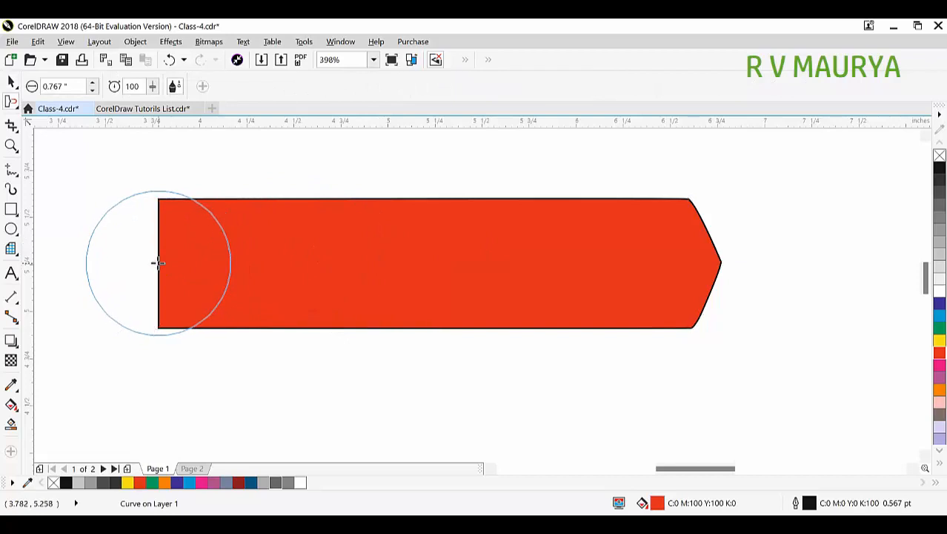
left_click_drag(156, 262, 158, 261)
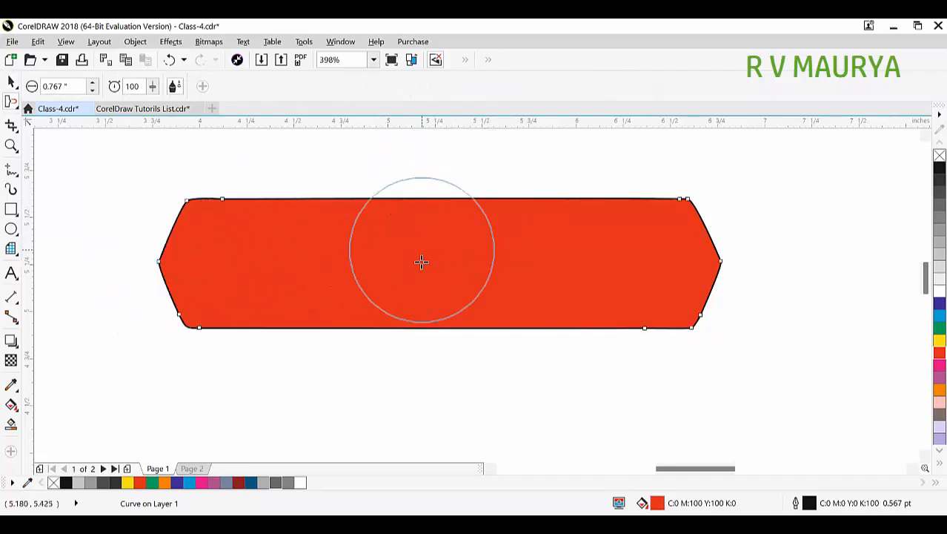
left_click_drag(449, 257, 449, 258)
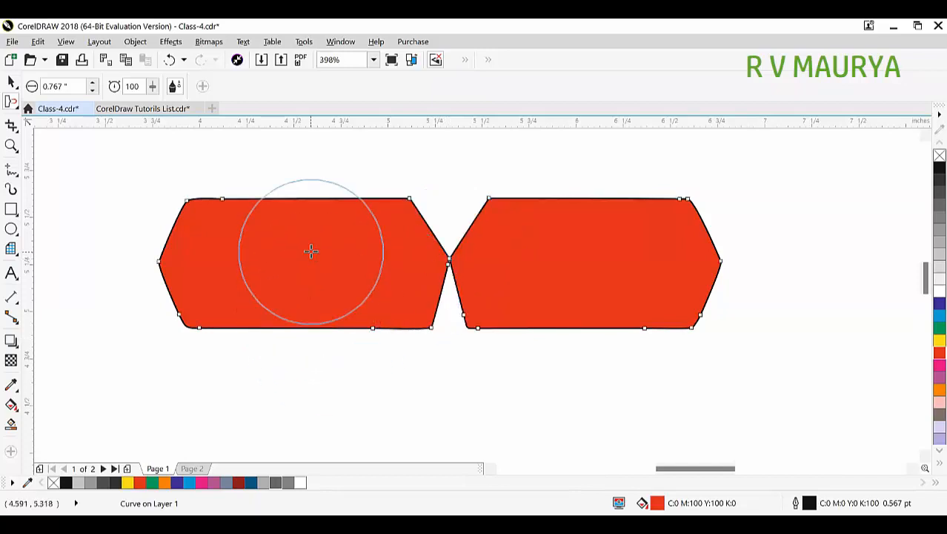
left_click_drag(307, 258, 308, 261)
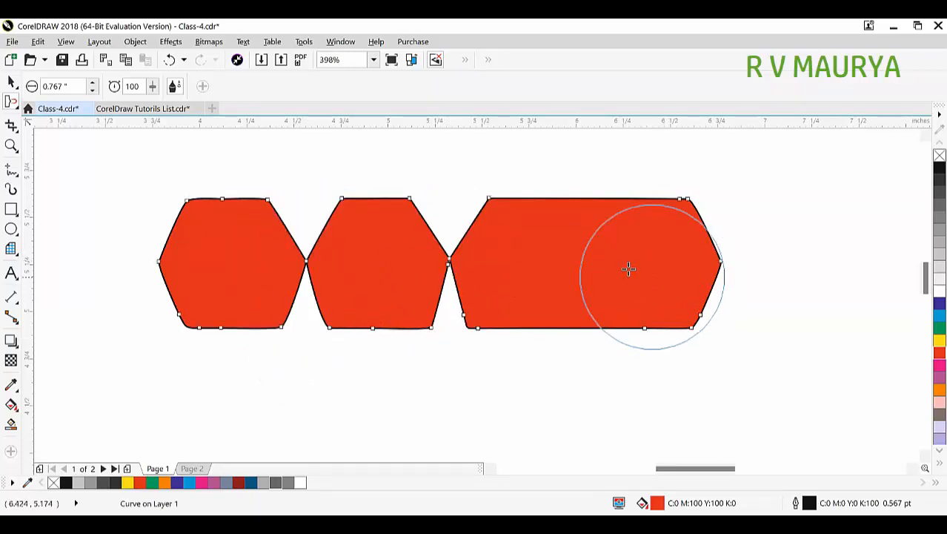
left_click_drag(607, 258, 605, 267)
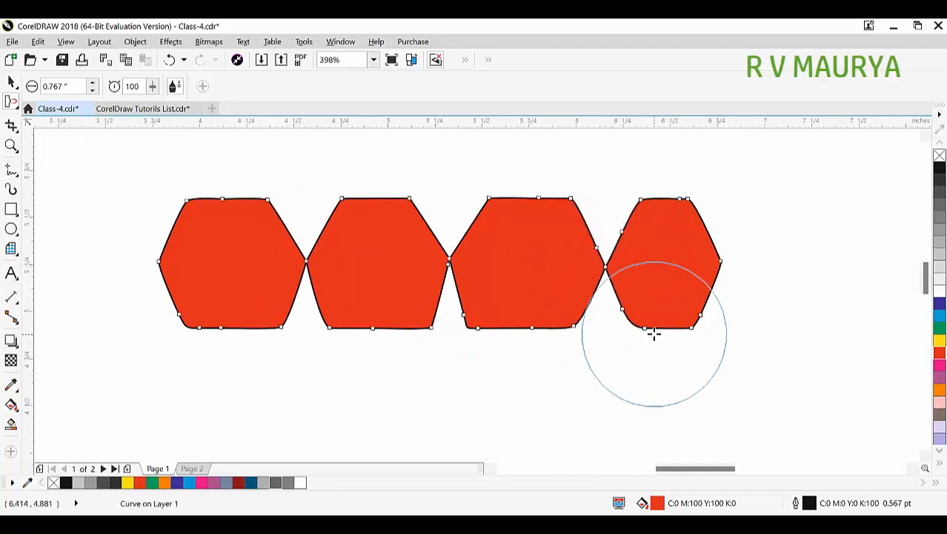
Distort the pinched red shape with two long Attract strokes across it, and delete the shape.
mouse_move(488, 233)
left_mouse_down()
mouse_move(565, 327)
mouse_move(750, 365)
left_mouse_up()
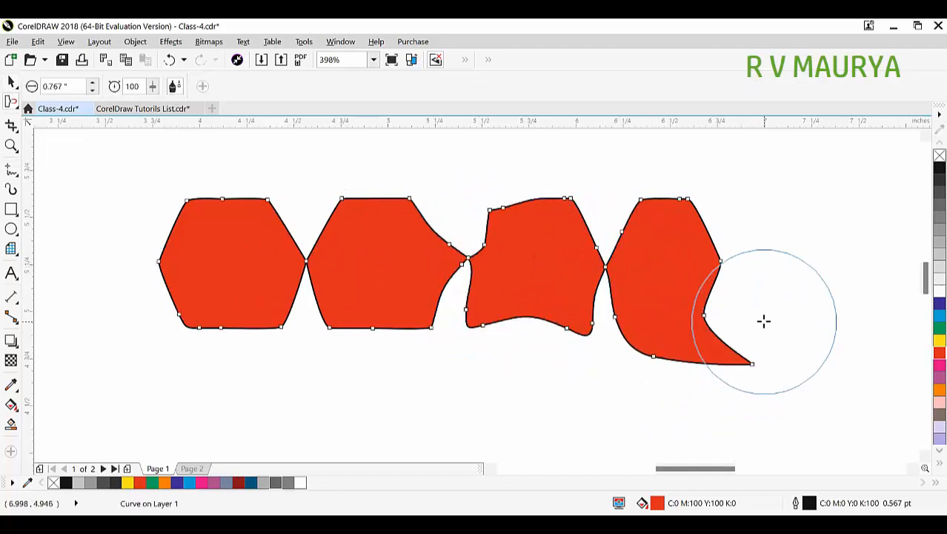
mouse_move(368, 268)
left_mouse_down()
mouse_move(227, 261)
mouse_move(135, 271)
left_mouse_up()
key("space")
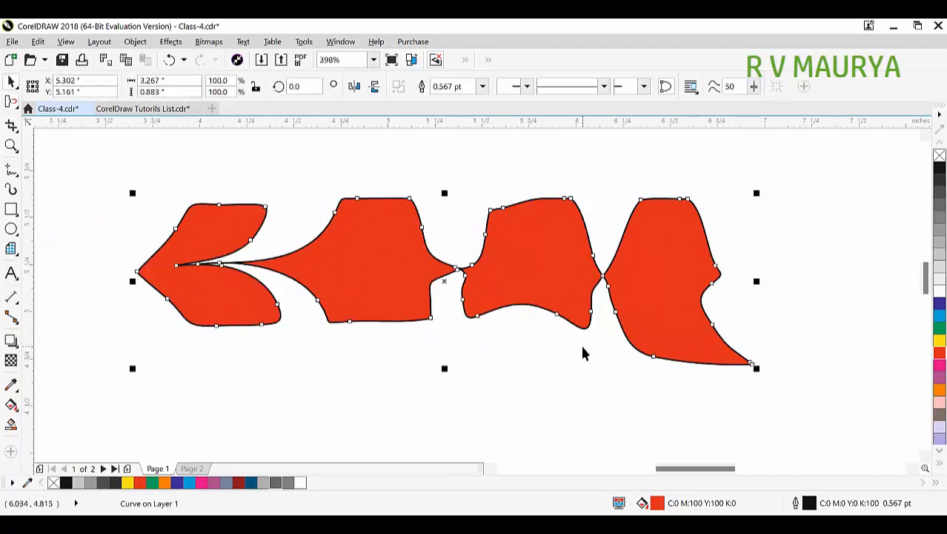
key("Delete")
Draw a rectangle about 1.79 by 0.73 inches and fill it with 70% black.
left_click(11, 210)
mouse_move(293, 185)
left_mouse_down()
mouse_move(515, 321)
mouse_move(631, 322)
left_mouse_up()
left_click(937, 214)
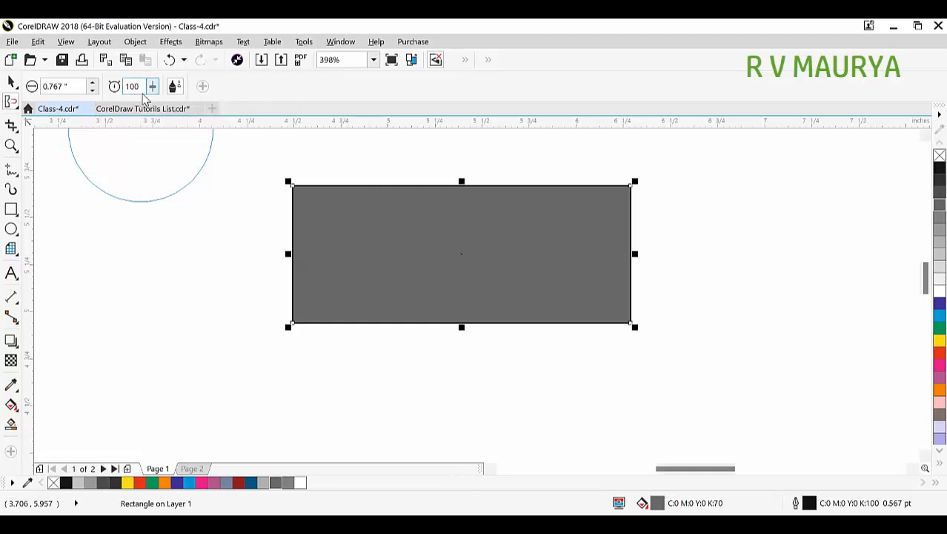
Try the Repel tool on the gray rectangle's upper-left and upper-right corners, undoing each attempt.
left_click_drag(290, 184, 300, 243)
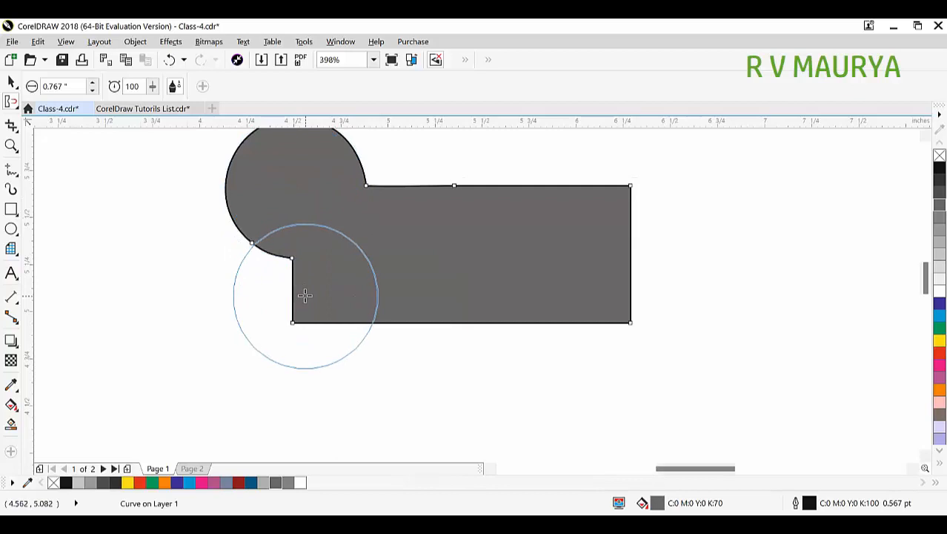
key("ctrl+z")
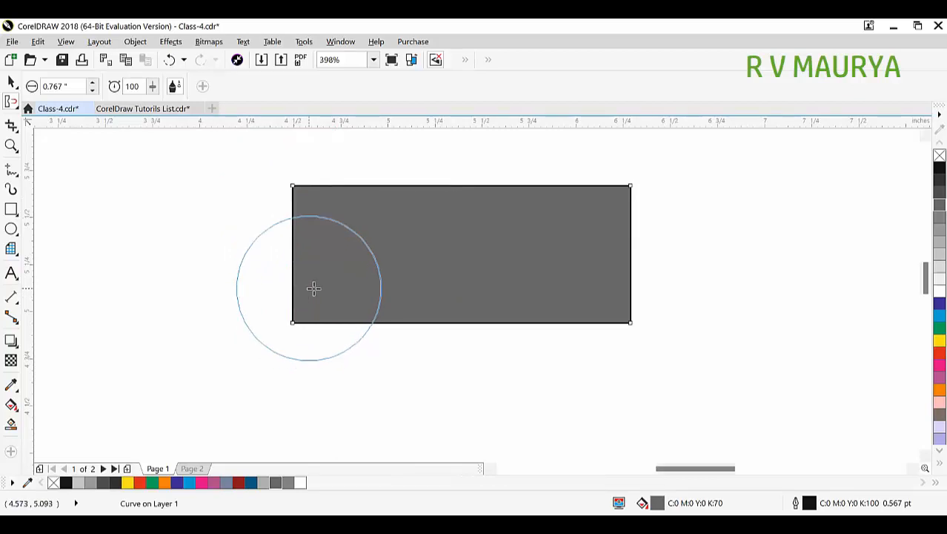
scroll(575, 222, "down", 3)
scroll(579, 243, "up", 3)
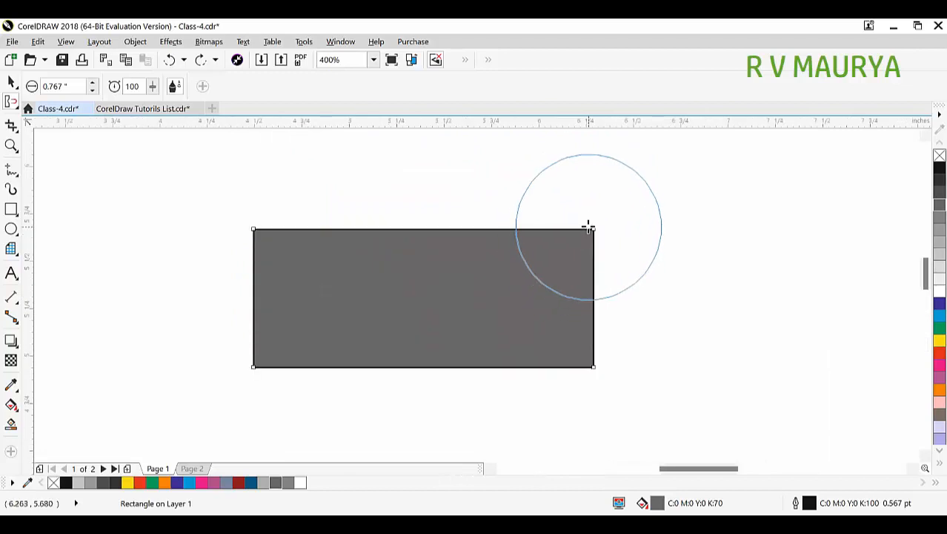
left_click(591, 230)
key("ctrl+z")
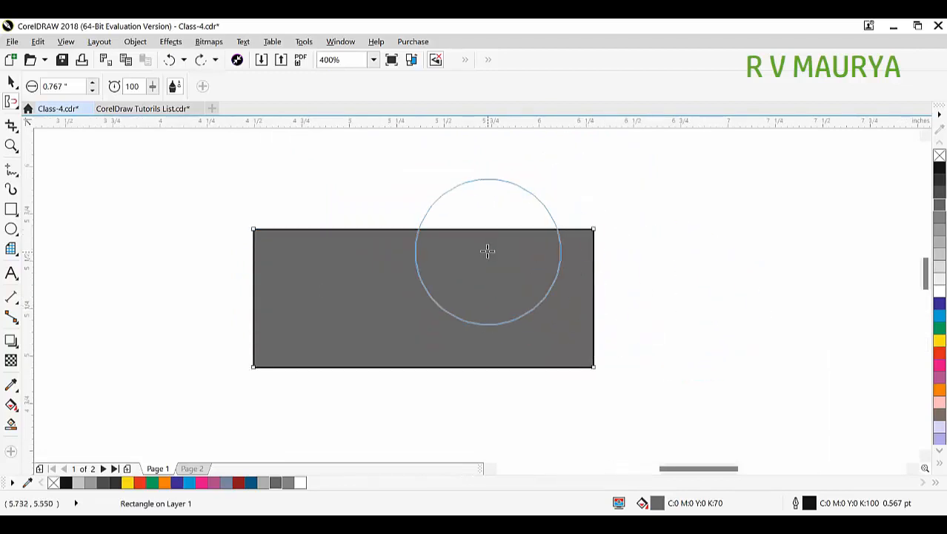
Move the gray rectangle about 0.21 inches right and 0.09 inches down, and fill it yellow.
key("space")
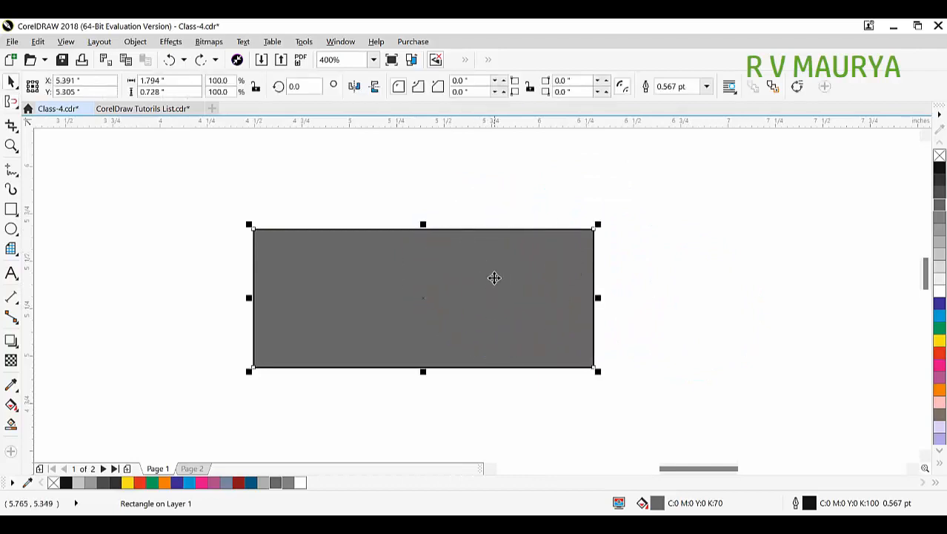
left_click_drag(494, 278, 534, 293)
left_click(938, 340)
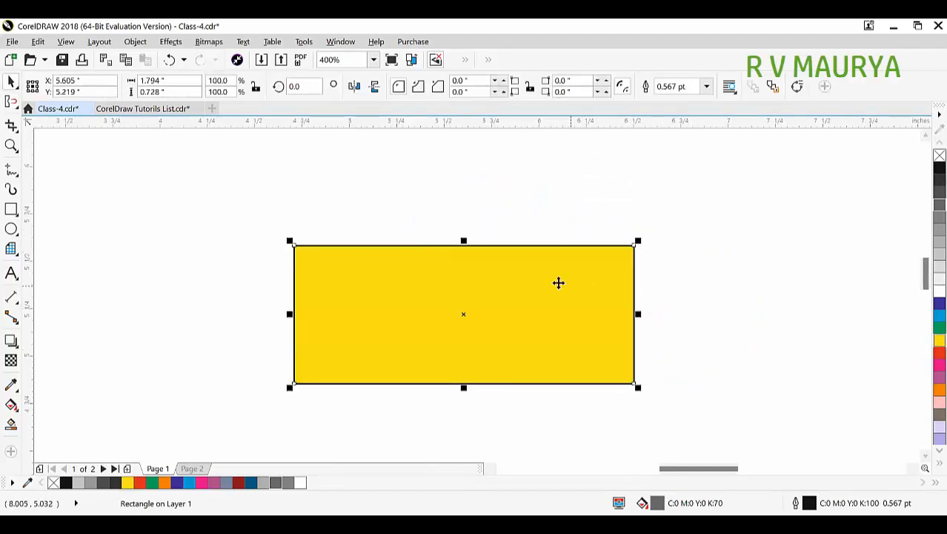
Reduce the Repel tool's nib to 0.16 inches and push three outward bumps and one inward notch into the yellow rectangle's top edge.
key("z")
scroll(289, 226, "up", 2)
scroll(351, 241, "down", 1)
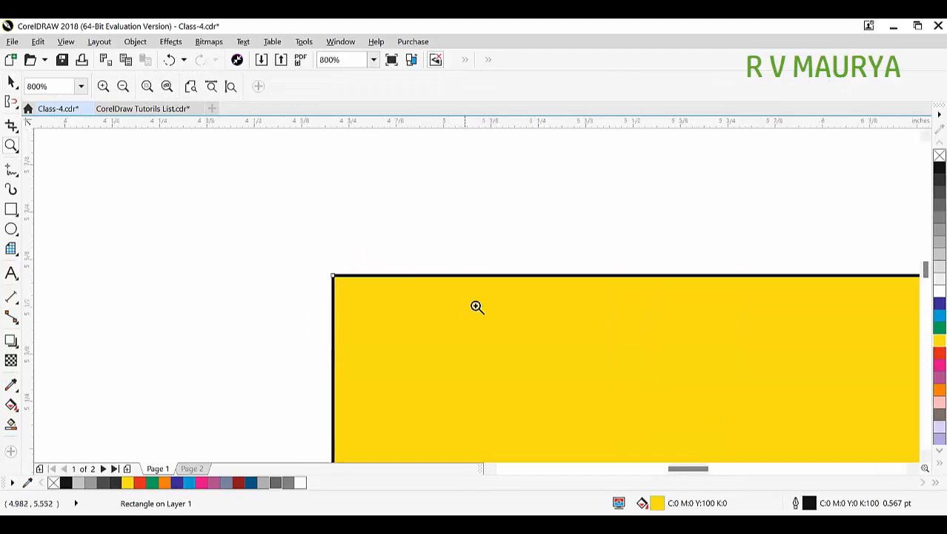
scroll(622, 286, "up", 1)
key("space")
left_click(10, 103)
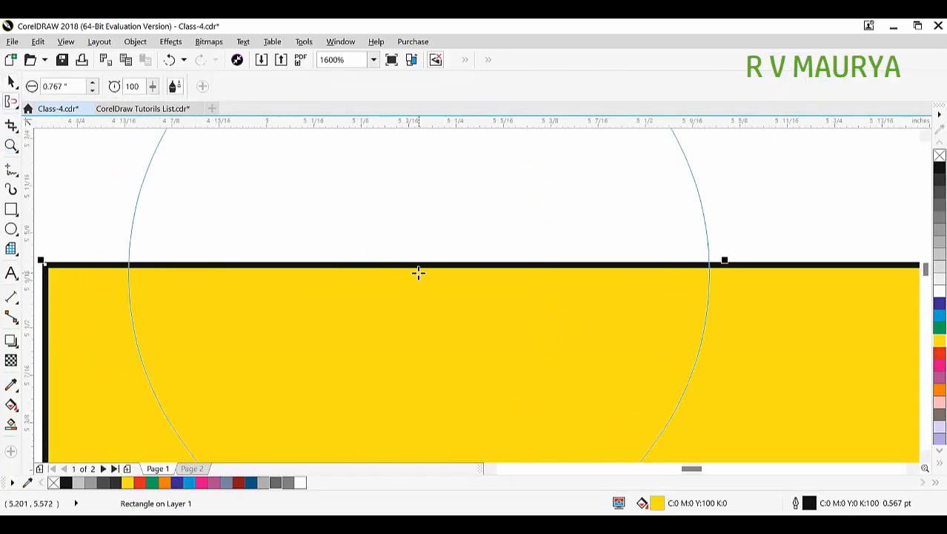
left_click_drag(419, 260, 436, 313)
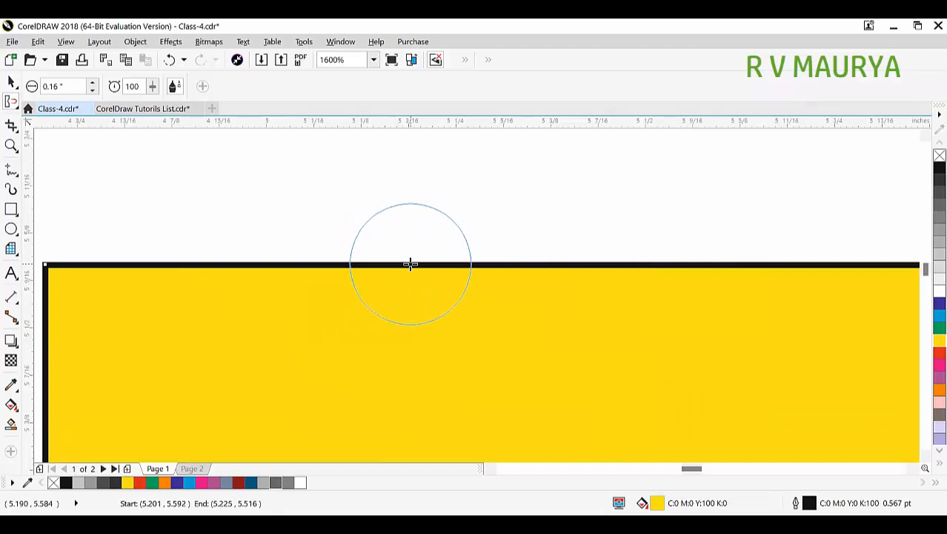
left_click_drag(411, 265, 411, 265)
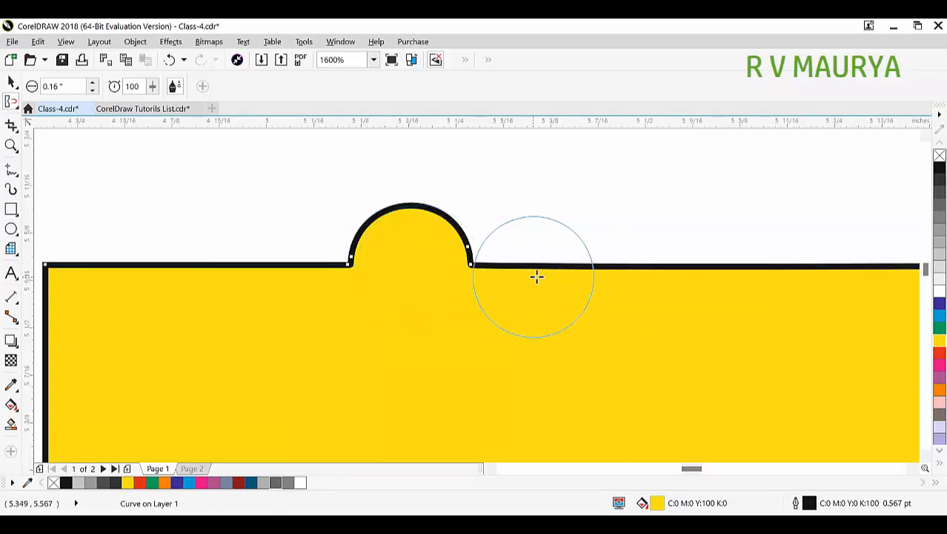
left_click_drag(550, 265, 550, 265)
left_click_drag(687, 266, 687, 266)
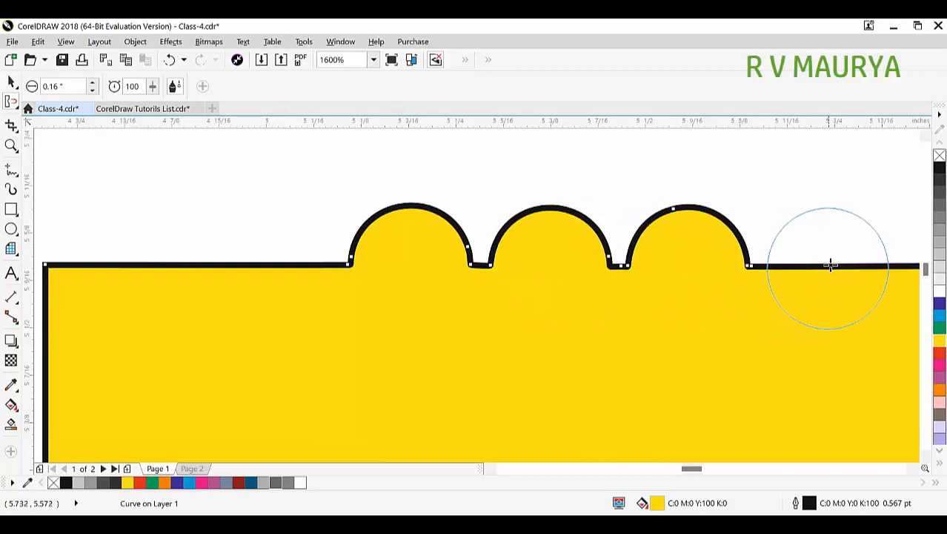
left_click_drag(832, 265, 818, 264)
Repel two more outward bumps and another inward notch along the rest of the yellow rectangle's top edge.
scroll(818, 264, "down", 3)
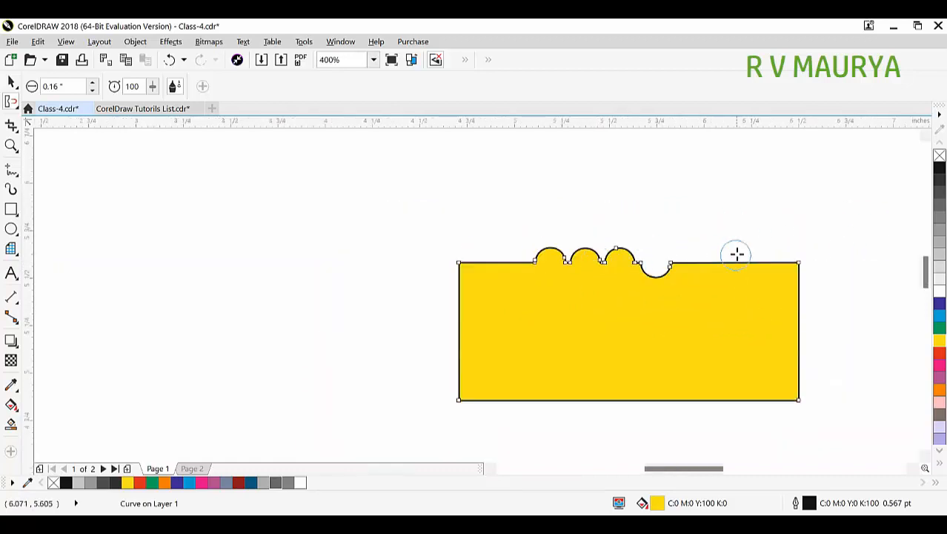
scroll(702, 269, "up", 1)
scroll(702, 269, "up", 2)
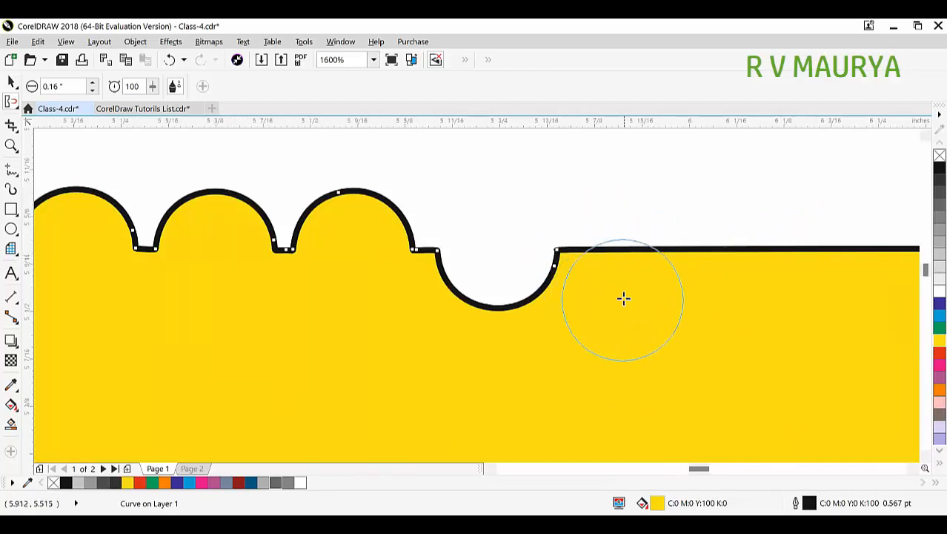
left_click(641, 252)
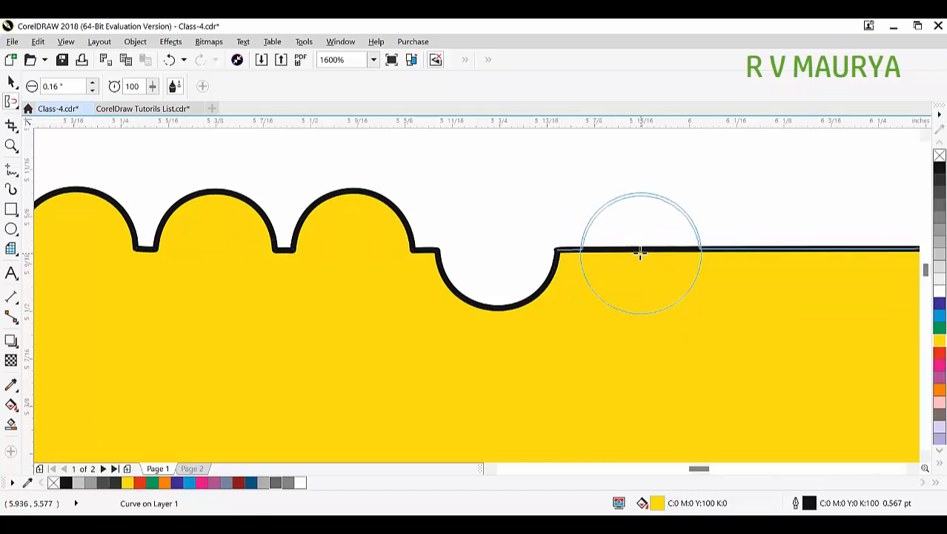
left_click(773, 251)
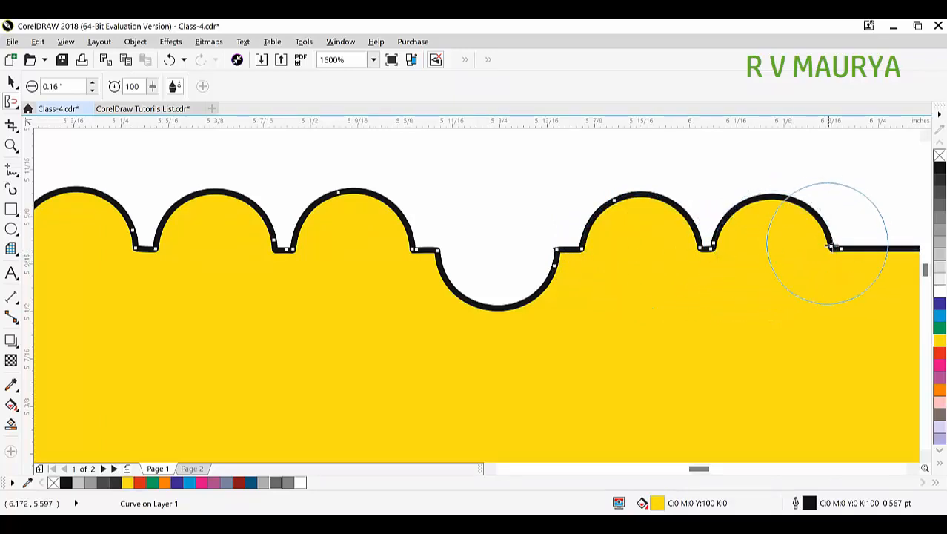
scroll(523, 256, "down", 2)
scroll(617, 258, "up", 2)
left_click(586, 261)
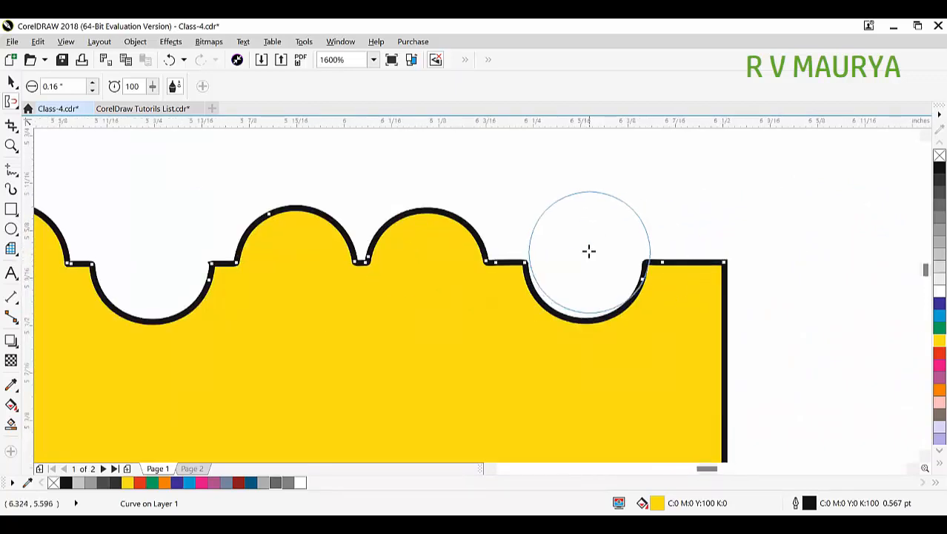
Repel an inward notch and an outward bump just below it into the upper part of the yellow rectangle's right edge.
scroll(585, 259, "down", 1)
scroll(647, 324, "up", 2)
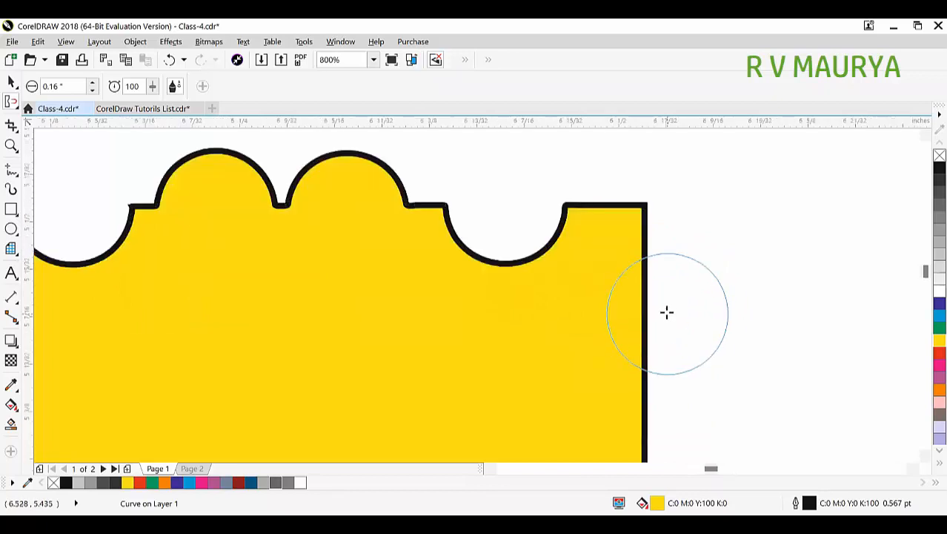
left_click(630, 290)
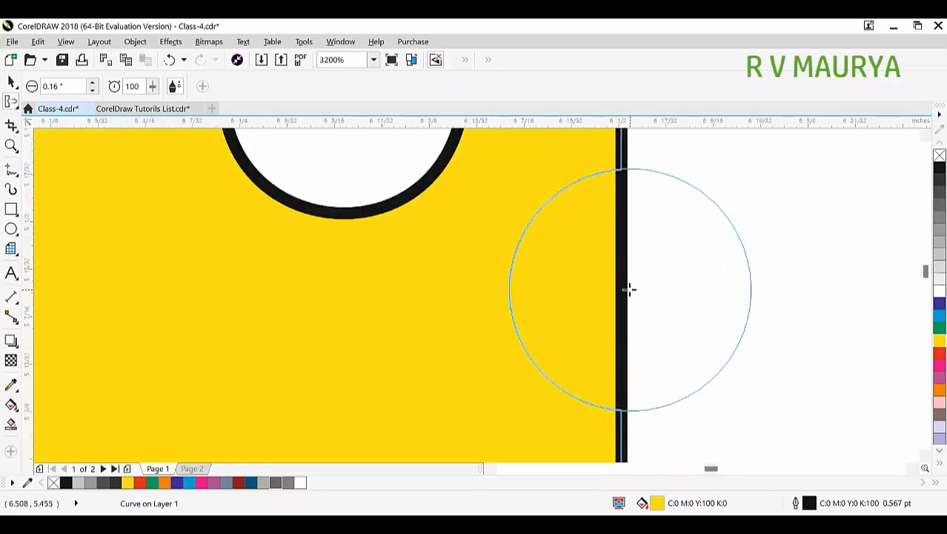
scroll(629, 289, "down", 2)
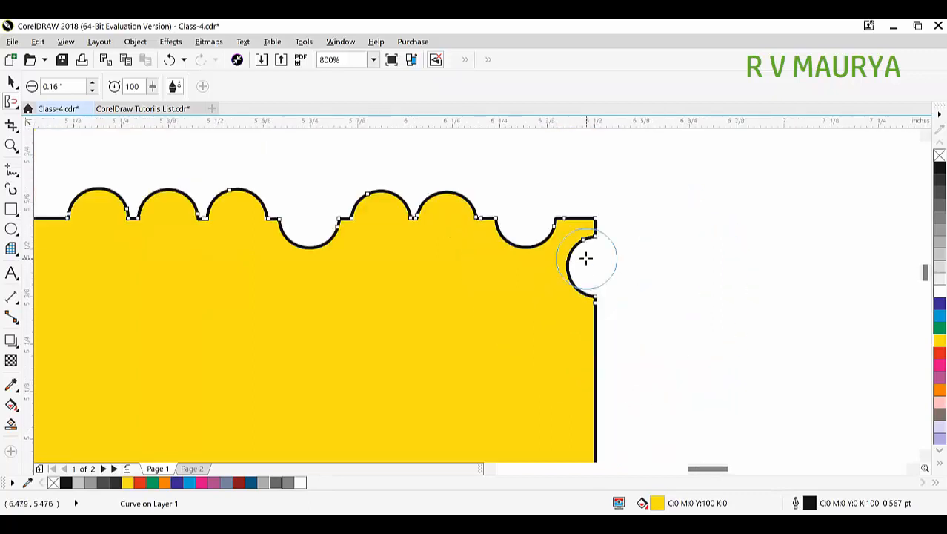
left_click(593, 332)
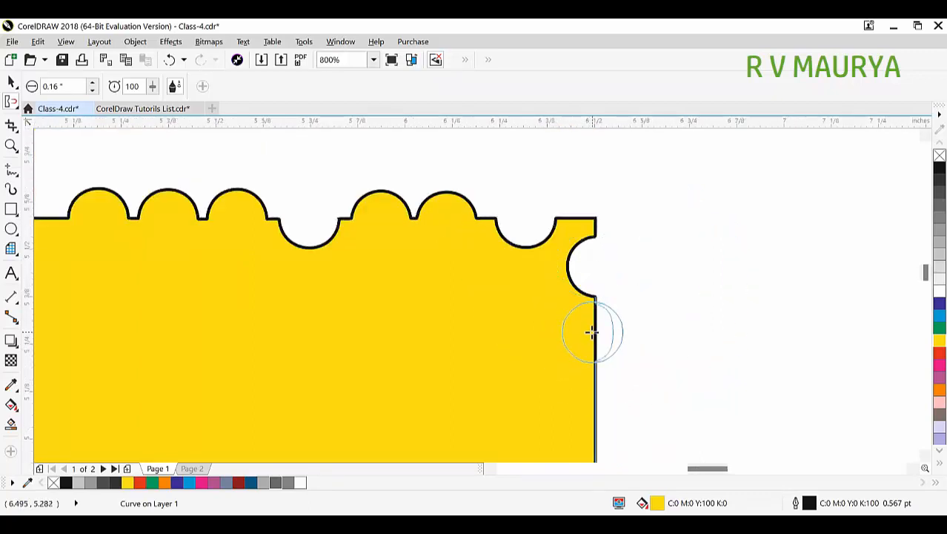
scroll(606, 336, "down", 2)
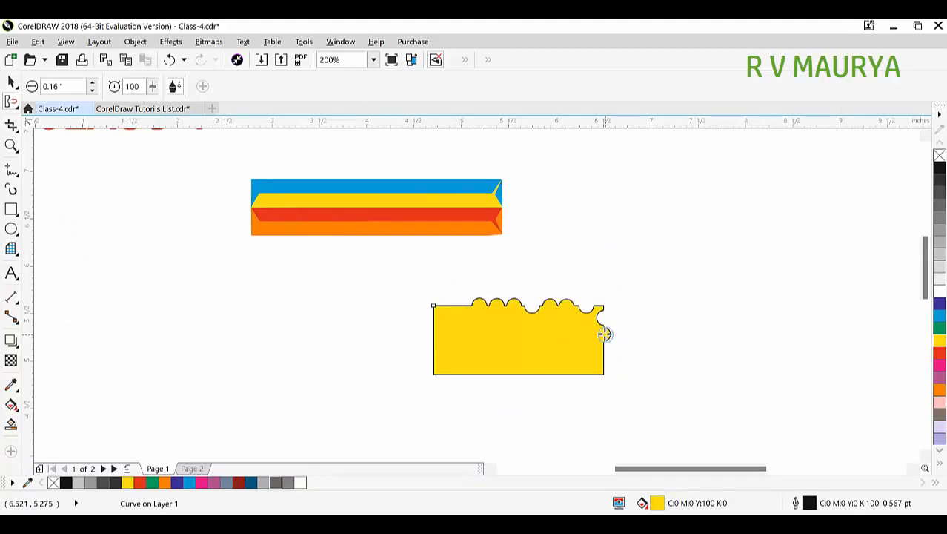
Repel an outward bump and an inward notch into the straight left part of the yellow rectangle's top edge.
scroll(449, 303, "up", 3)
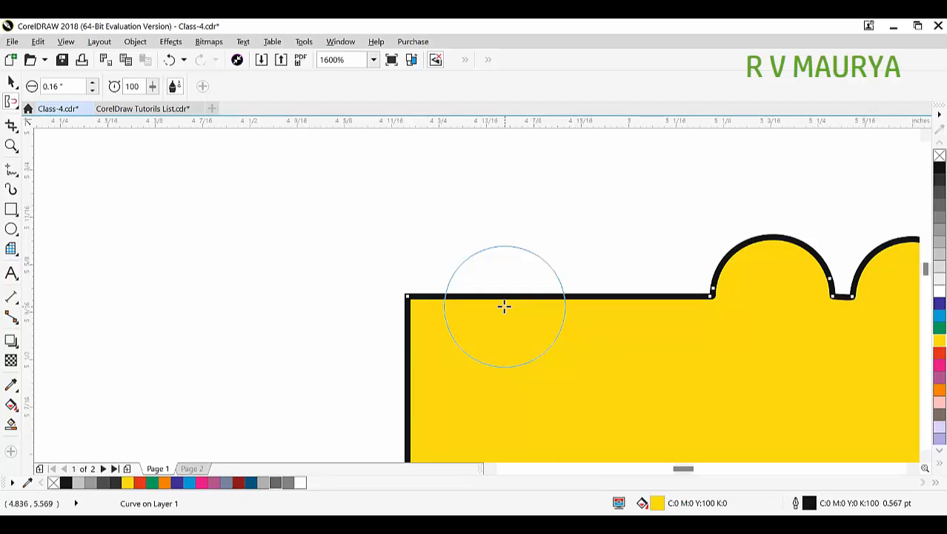
left_click(505, 300)
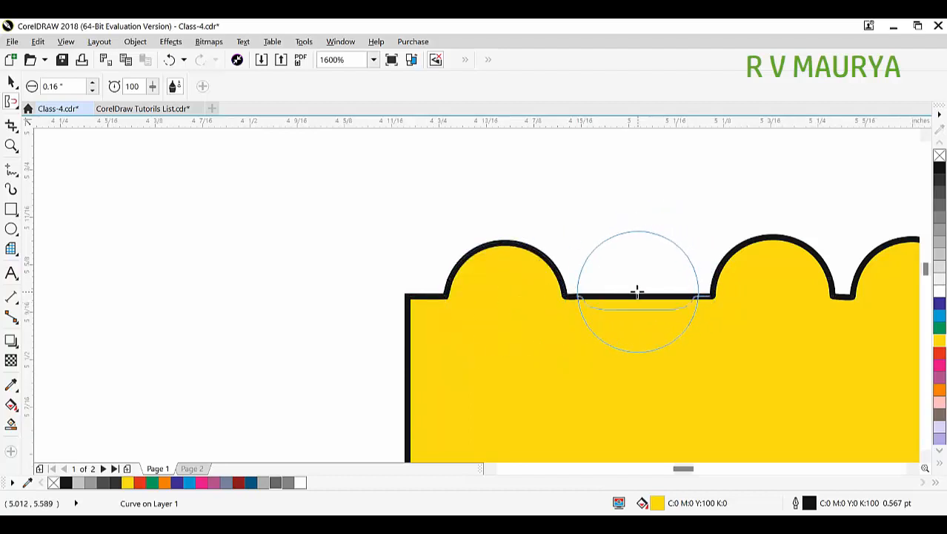
left_click(638, 291)
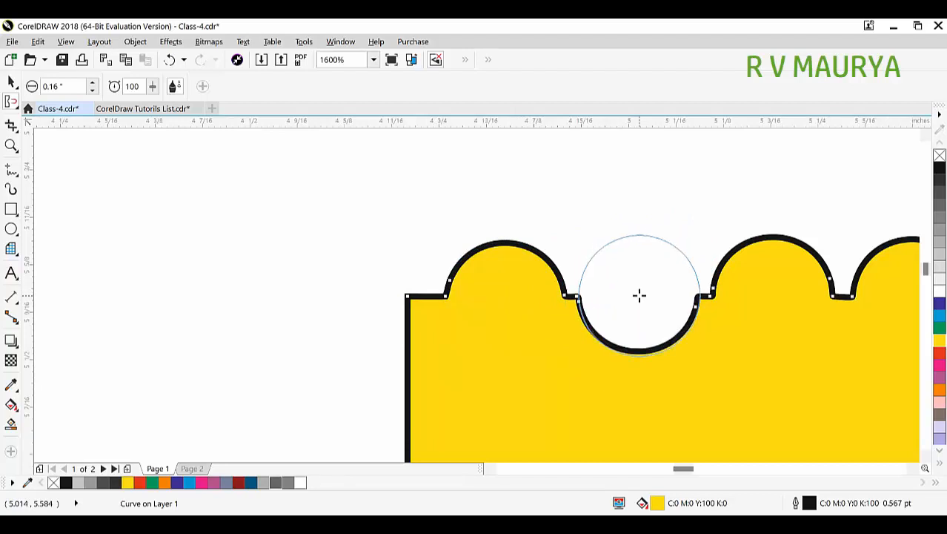
Delete the yellow rectangle with the bumped edges.
scroll(524, 348, "down", 4)
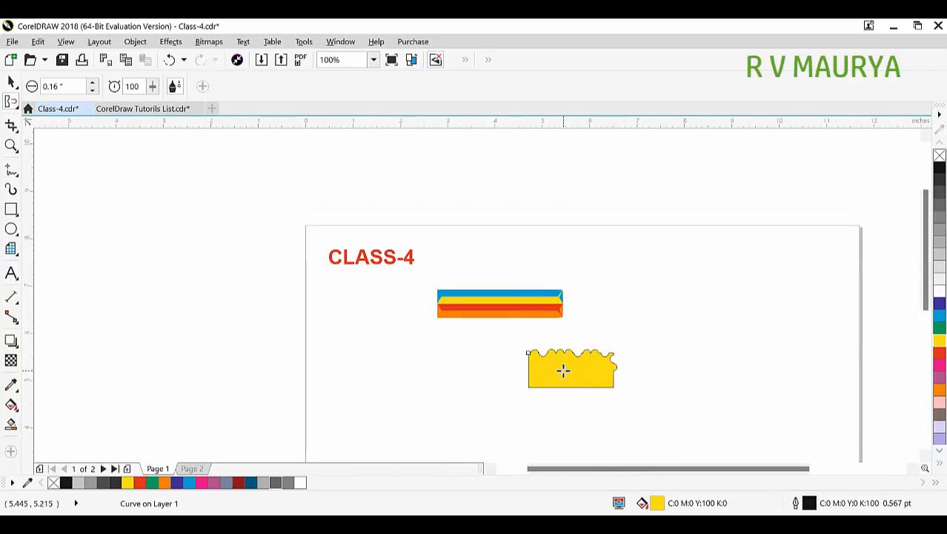
key("space")
key("Delete")
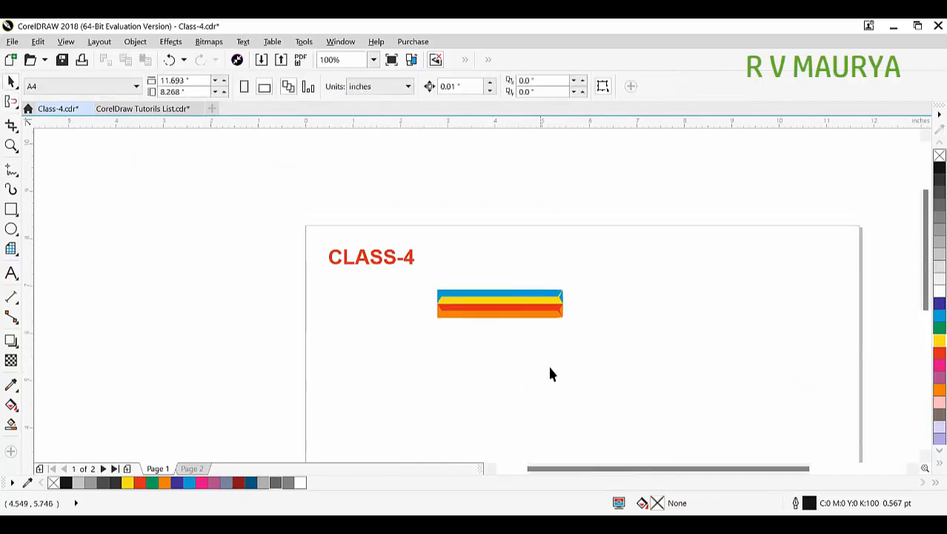
Draw a horizontal straight line about 1.98 inches long below the colored bars.
scroll(550, 367, "up", 2)
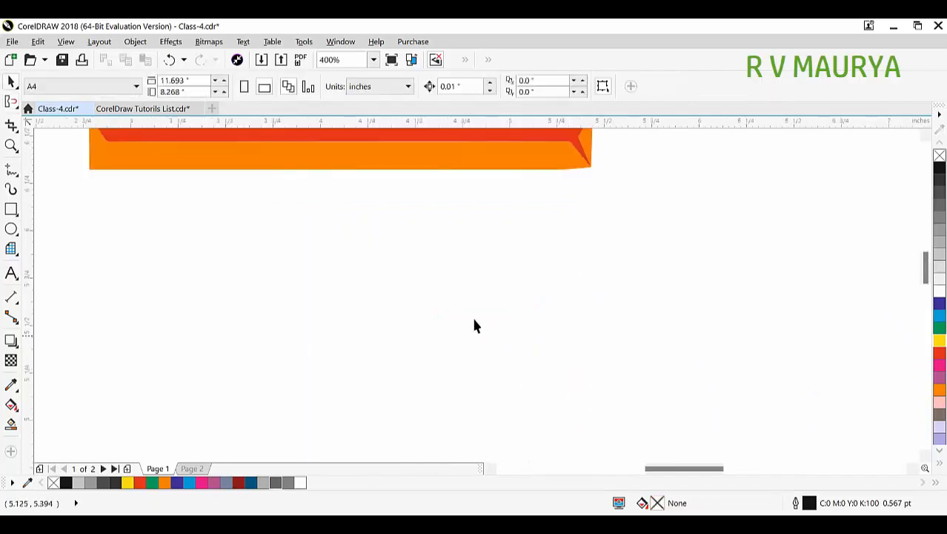
left_click(11, 169)
left_click(416, 303)
left_click(791, 337, "ctrl")
key("space")
scroll(603, 302, "up", 1)
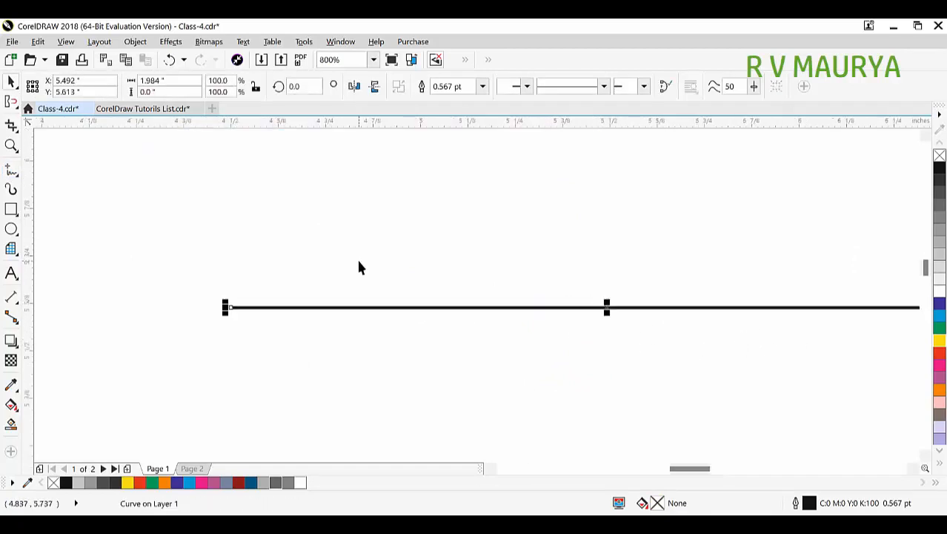
Repel a downward semicircle into the line and an upward arc at its left end with the 0.16-inch nib.
left_click(10, 101)
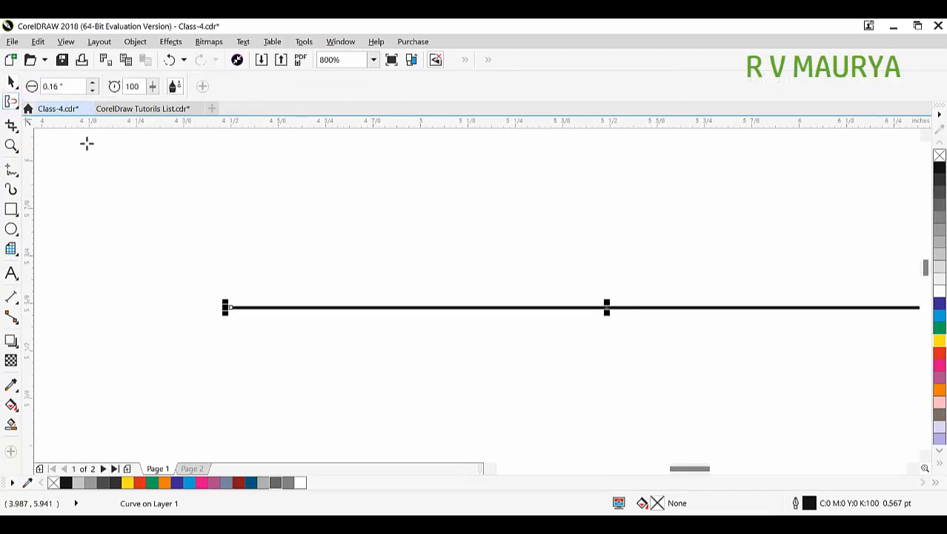
left_click_drag(298, 308, 341, 306)
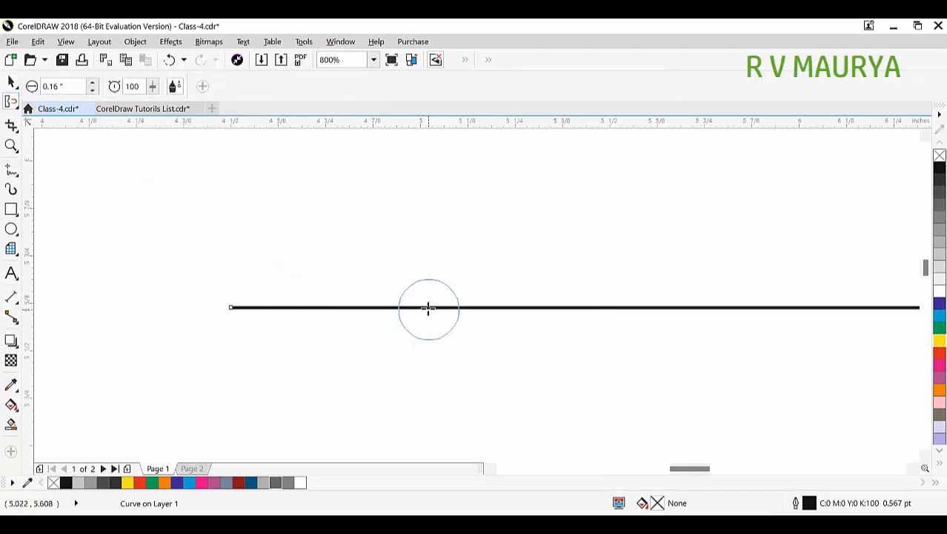
left_click_drag(429, 306, 424, 307)
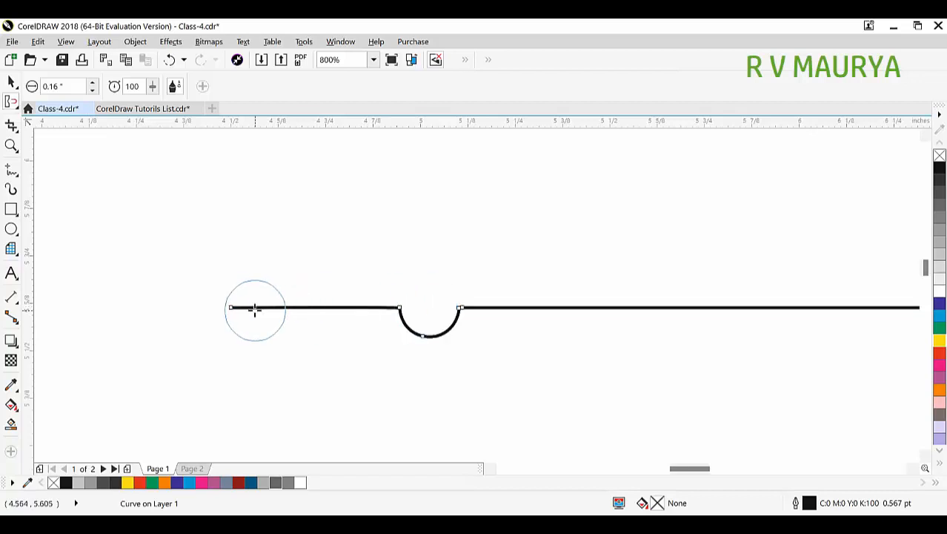
left_click_drag(232, 307, 234, 284)
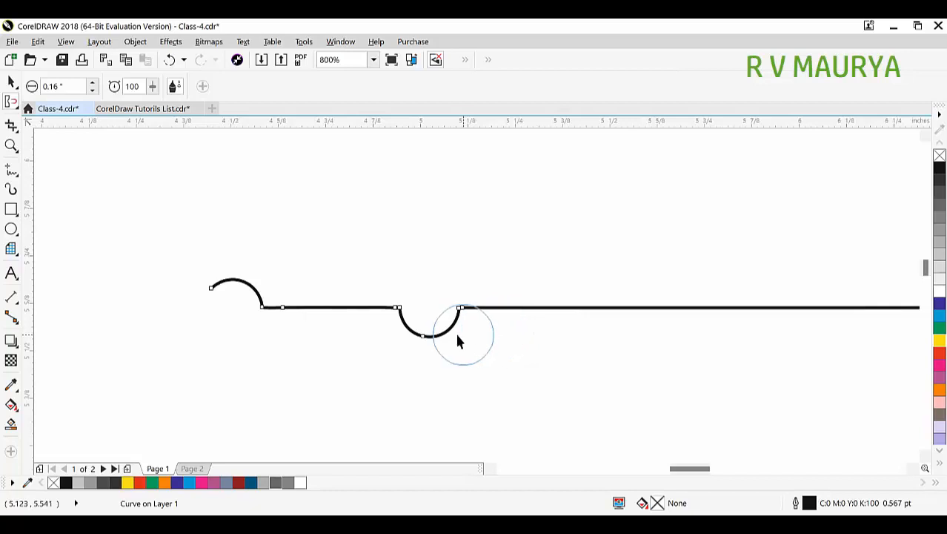
Make a vertically mirrored copy of the bumped line directly above it and delete both lines.
key("space")
left_click_drag(597, 341, 598, 281)
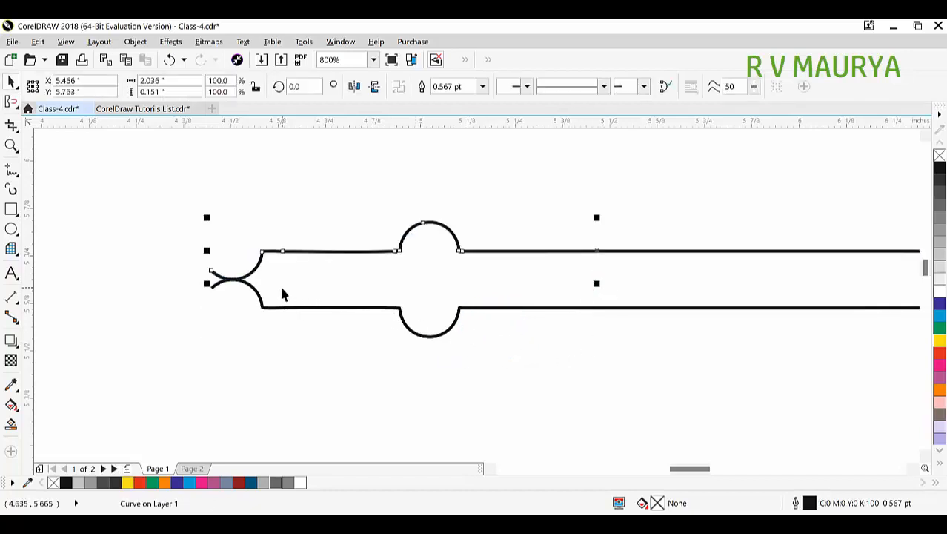
scroll(282, 294, "down", 1)
key("Delete")
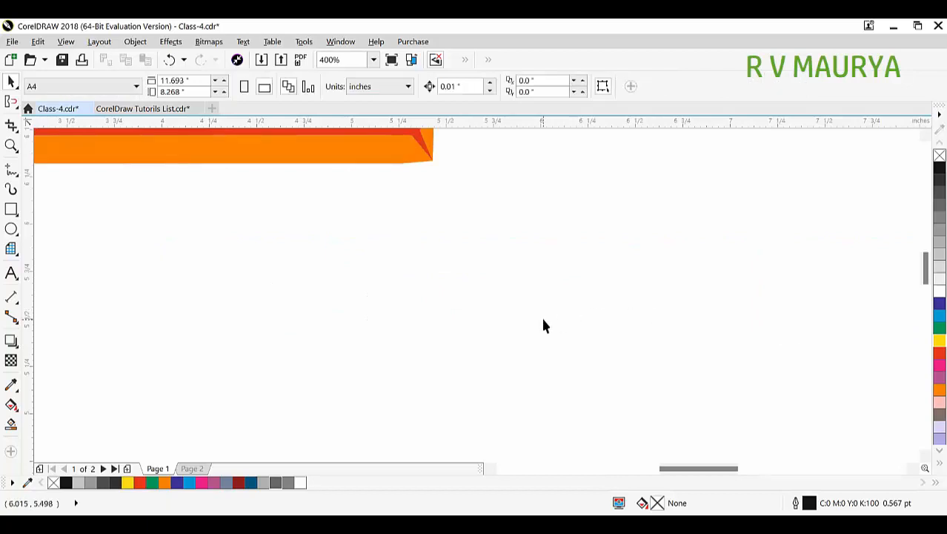
scroll(459, 262, "down", 3)
key("z")
left_click_drag(273, 186, 554, 317)
key("space")
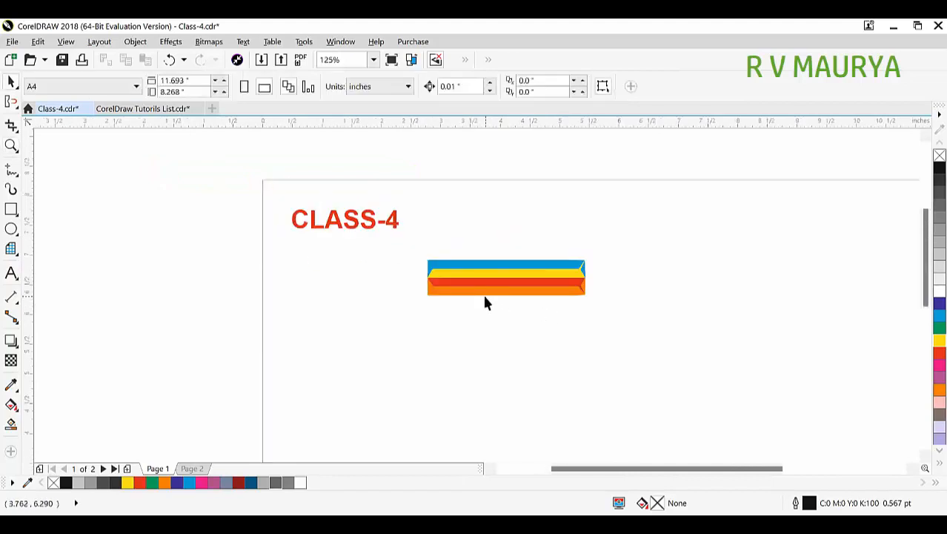
mouse_move(482, 284)
left_mouse_down()
mouse_move(554, 302)
mouse_move(483, 284)
left_mouse_up()
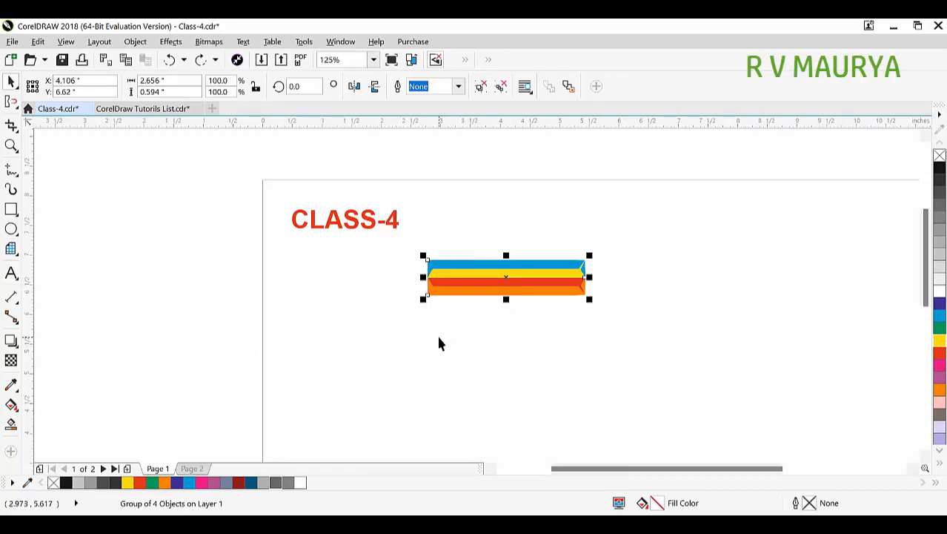
left_click(15, 104)
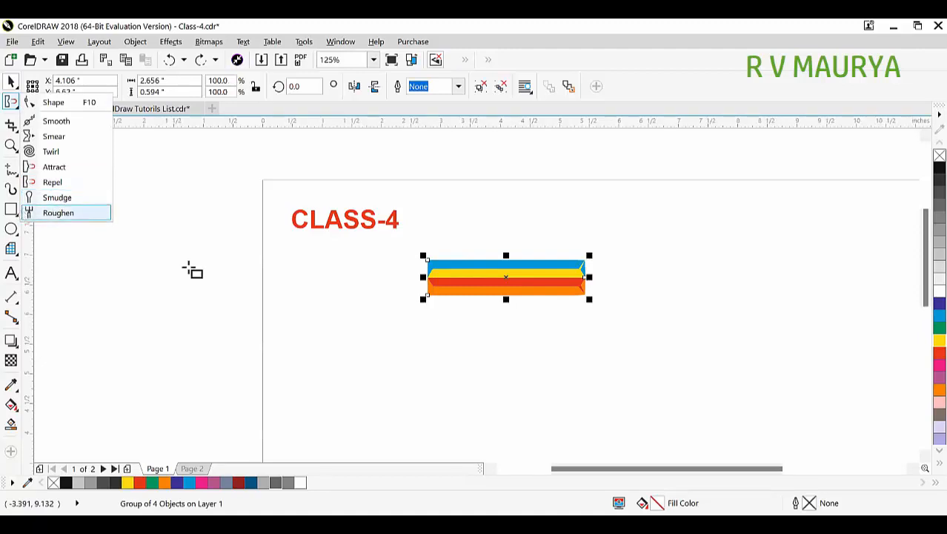
Draw a rectangle about 6.9 × 1.3 inches below the colored bars and fill it with 50% black.
scroll(417, 292, "down", 2)
key("z")
left_click_drag(406, 309, 564, 366)
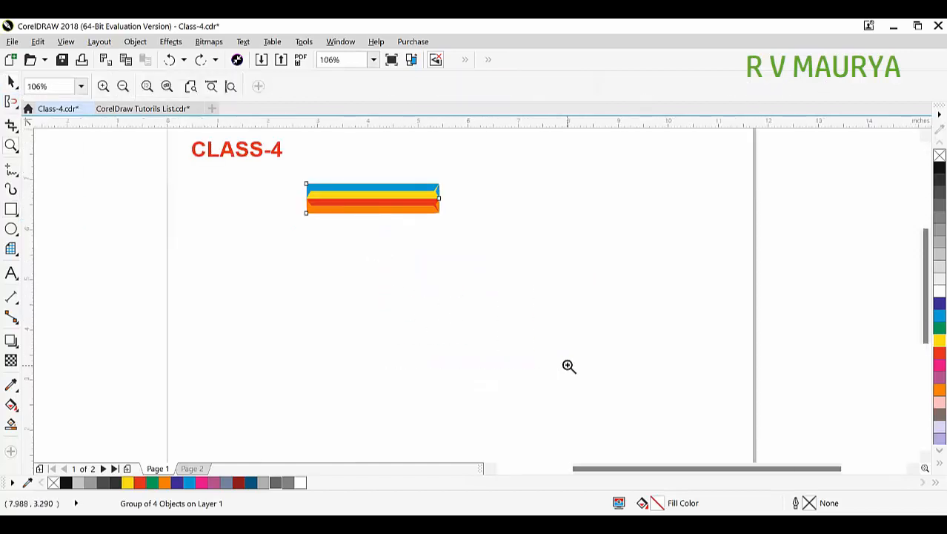
key("space")
left_click(13, 209)
left_click_drag(271, 247, 622, 321)
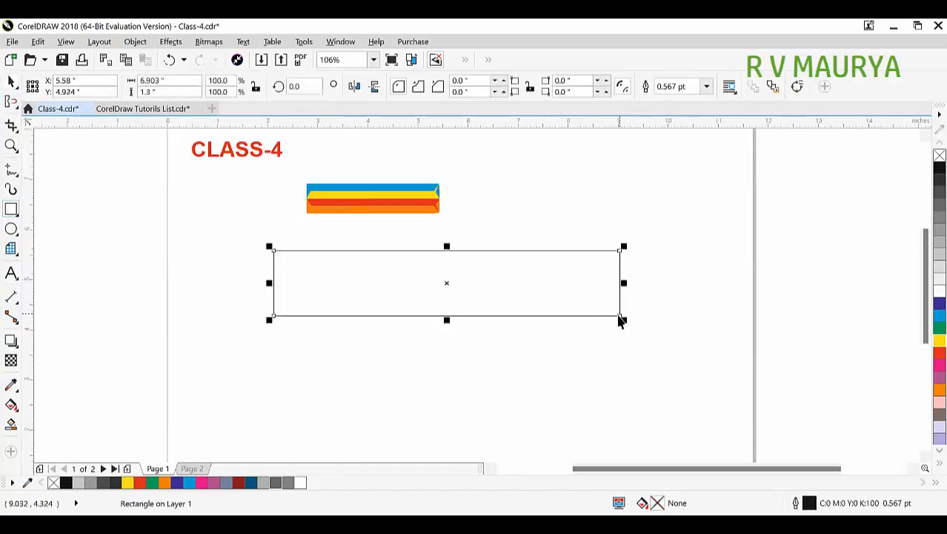
left_click(939, 221)
key("z")
scroll(376, 265, "up", 2)
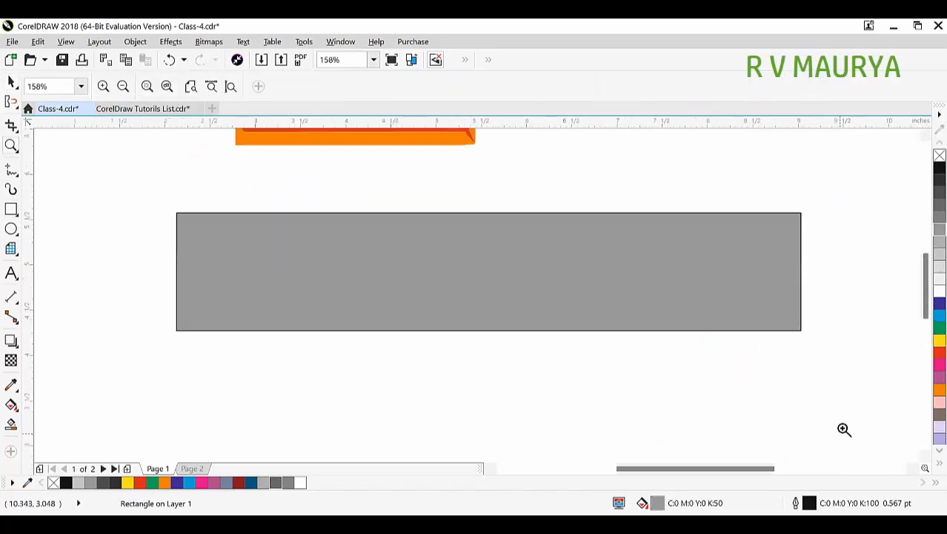
Try the Smudge tool along the gray rectangle's lower edge, undo the stroke and delete the rectangle.
key("space")
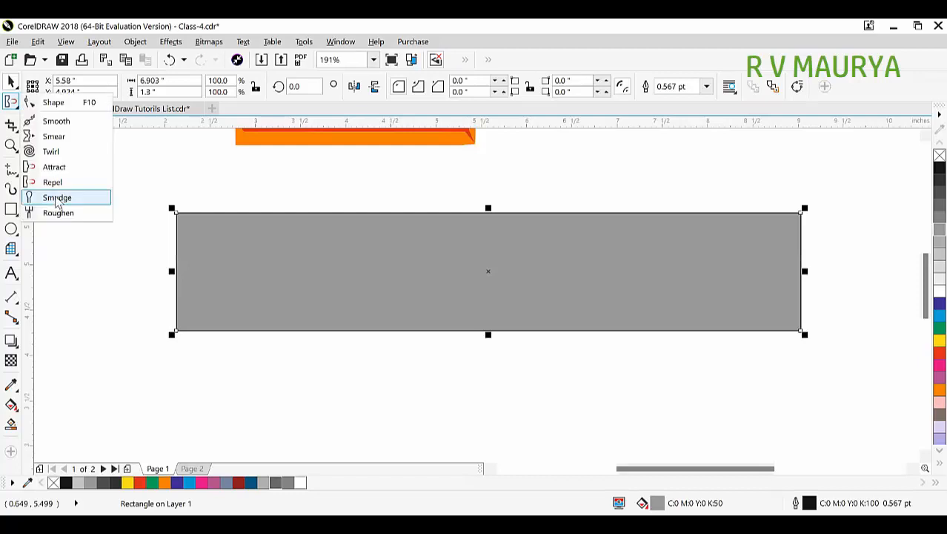
left_click(57, 198)
left_click_drag(223, 332, 628, 338)
key("ctrl+z")
scroll(541, 257, "down", 2)
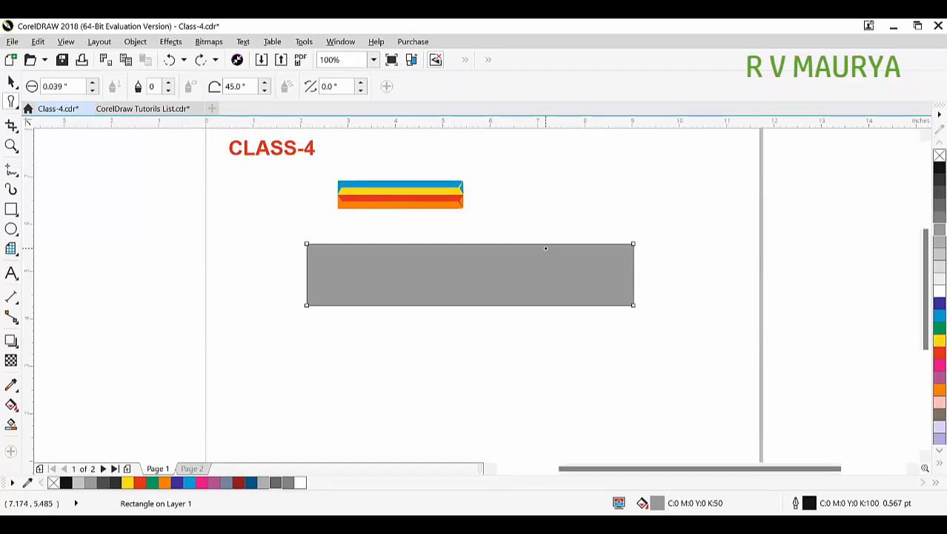
key("space")
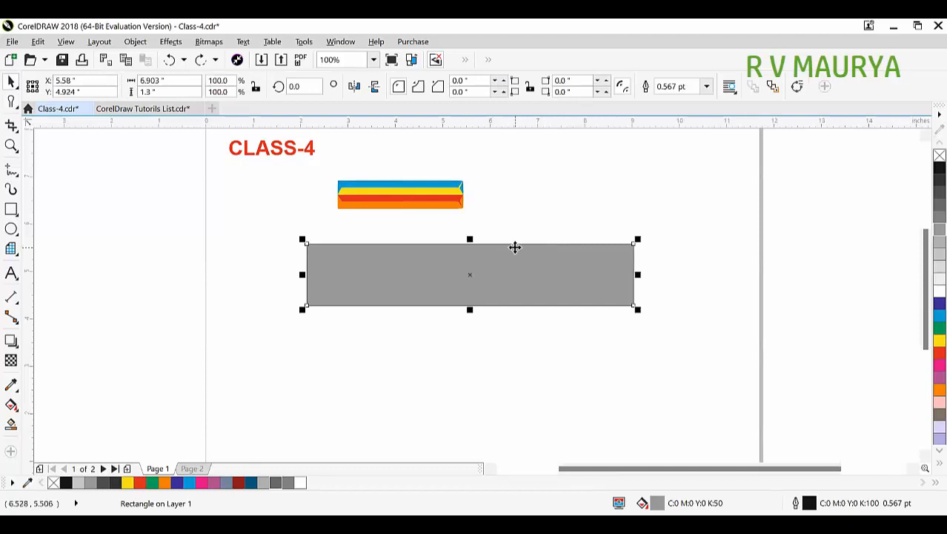
key("Delete")
Draw a tall rectangle about 0.69 × 3.65 inches below the colored bars and fill it red.
key("F6")
left_click_drag(438, 252, 472, 428)
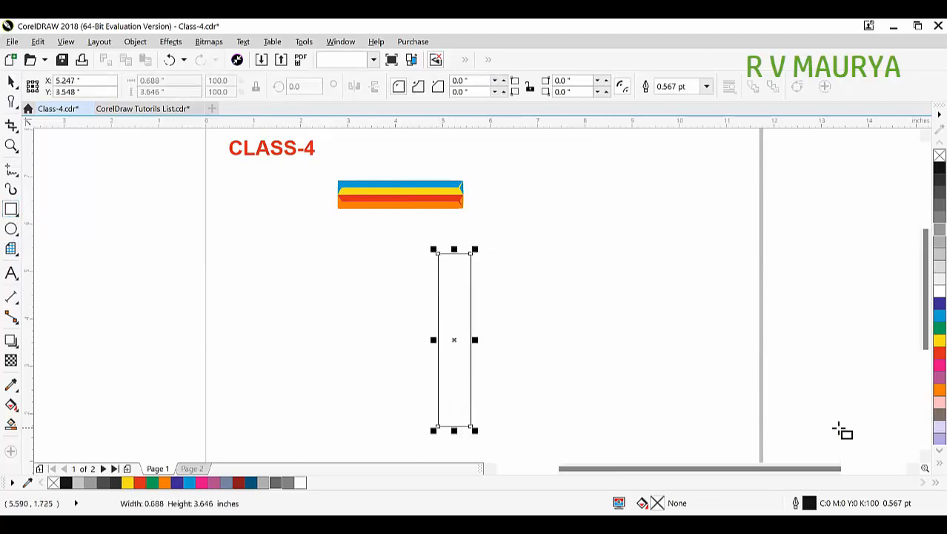
left_click(940, 353)
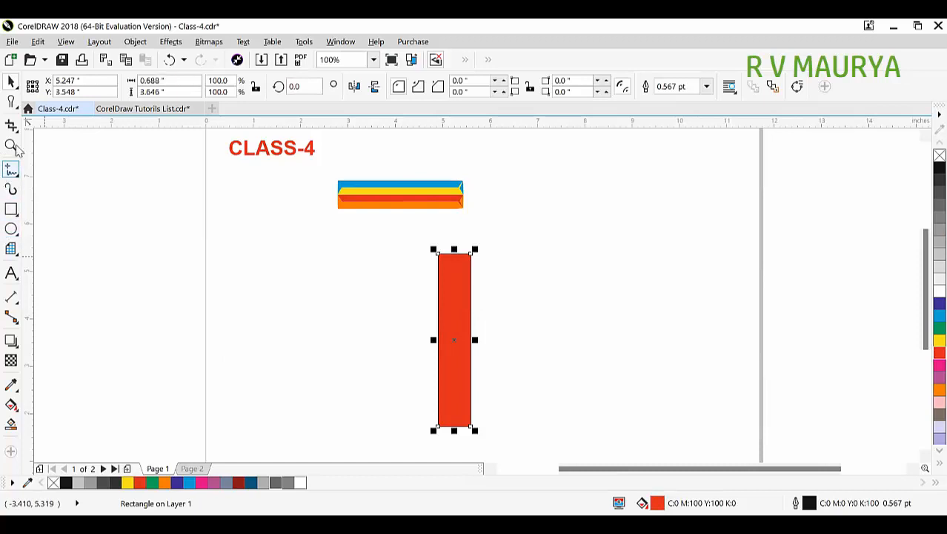
Smudge two thin curved branches out of the red rectangle's right edge with the 0.039-inch nib.
left_click(11, 102)
mouse_move(472, 364)
left_mouse_down()
mouse_move(495, 334)
mouse_move(580, 332)
left_mouse_up()
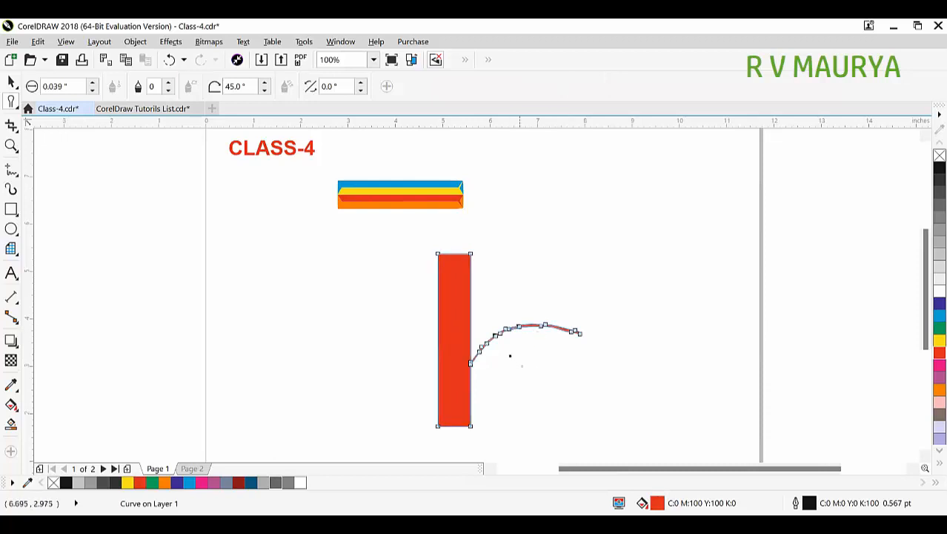
scroll(481, 294, "up", 2)
mouse_move(461, 344)
left_mouse_down()
mouse_move(503, 281)
mouse_move(606, 275)
left_mouse_up()
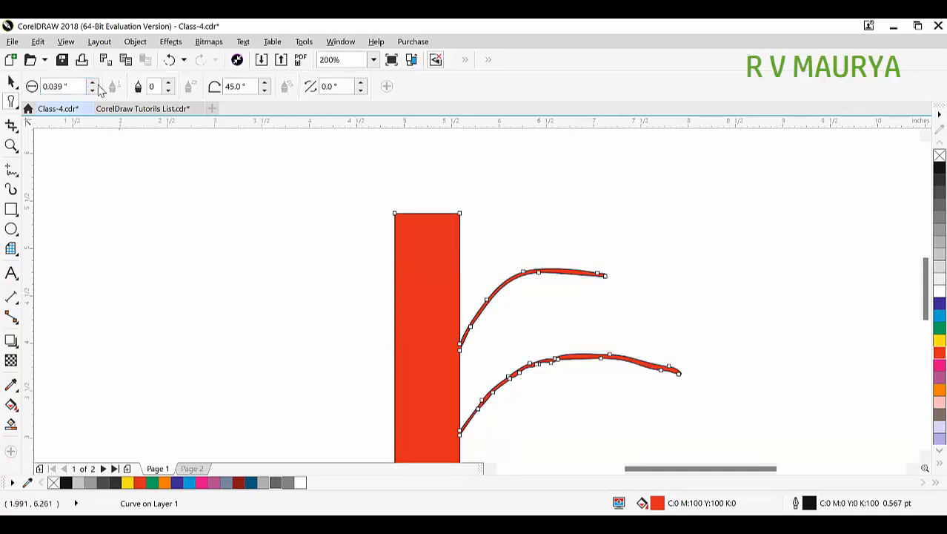
Set the Smudge nib size to 0.37 inches and pull a thick curled branch out of the red rectangle's left edge.
mouse_move(93, 86)
left_mouse_down()
mouse_move(94, 101)
mouse_move(96, 86)
left_mouse_up()
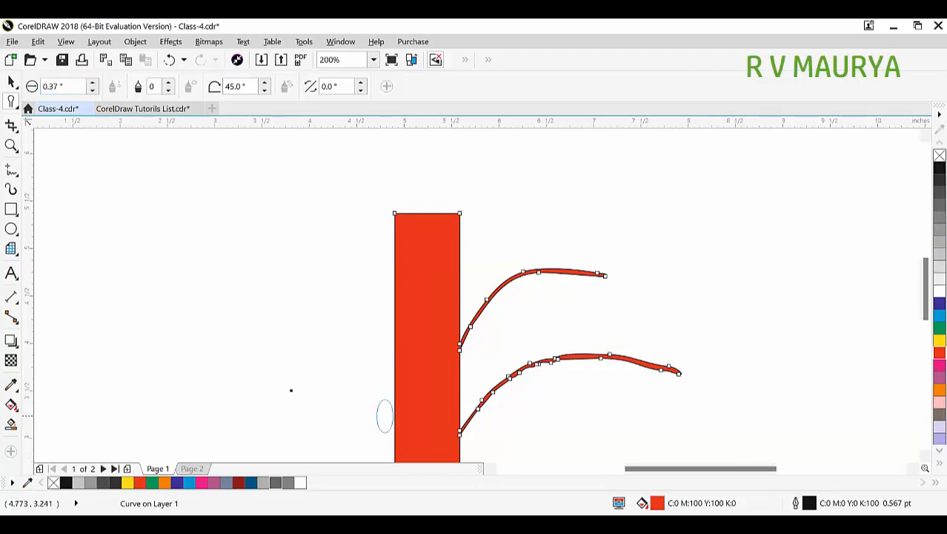
mouse_move(383, 373)
left_mouse_down()
mouse_move(295, 266)
mouse_move(187, 254)
mouse_move(153, 318)
mouse_move(227, 385)
left_mouse_up()
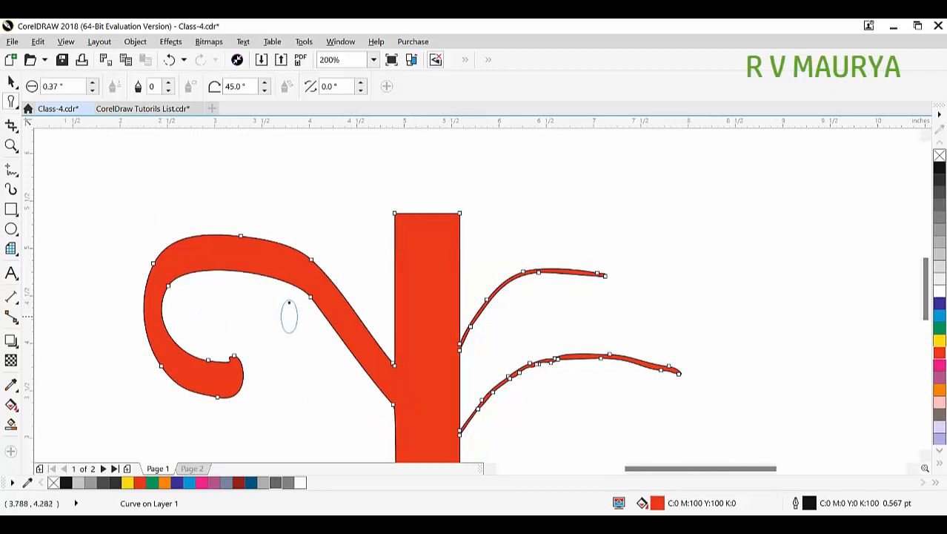
Try a smudge stroke starting at the left edge of the red rectangle's lower part and undo it.
scroll(289, 311, "down", 2)
mouse_move(337, 408)
left_mouse_down()
mouse_move(407, 366)
mouse_move(504, 449)
mouse_move(472, 398)
left_mouse_up()
key("ctrl+z")
Smudge a curled branch from the red rectangle's upper-right corner and a larger one from that curl's top, undoing one extra stroke.
mouse_move(374, 260)
left_mouse_down()
mouse_move(485, 237)
mouse_move(521, 284)
mouse_move(478, 261)
left_mouse_up()
mouse_move(491, 226)
left_mouse_down()
mouse_move(590, 187)
mouse_move(664, 294)
mouse_move(588, 264)
mouse_move(604, 240)
left_mouse_up()
left_click_drag(527, 194, 569, 163)
key("ctrl+z")
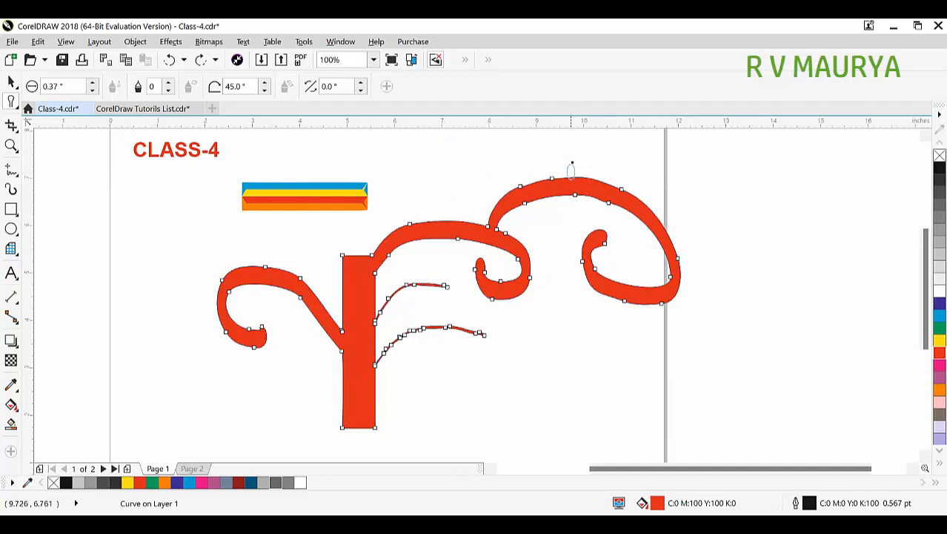
Smudge an upward curl and a long spiral branch extending right from the upper side of the large curled branch.
scroll(571, 163, "down", 2)
scroll(572, 214, "up", 2)
mouse_move(570, 230)
left_mouse_down()
mouse_move(634, 221)
mouse_move(599, 146)
mouse_move(534, 184)
mouse_move(570, 183)
left_mouse_up()
mouse_move(653, 222)
left_mouse_down()
mouse_move(772, 344)
mouse_move(821, 335)
left_mouse_up()
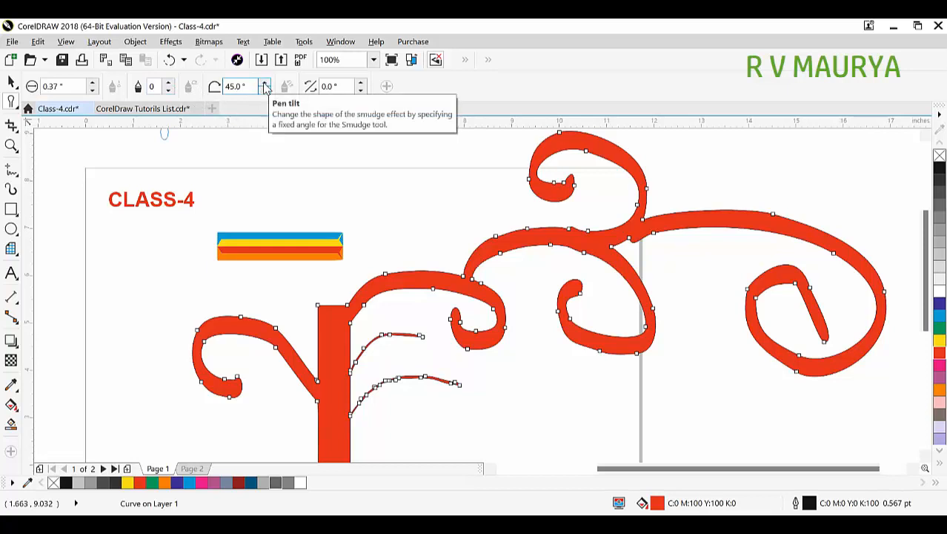
Set the Smudge pen tilt to 90° and try two strokes on the lower part of the red rectangle, undoing both.
scroll(305, 226, "down", 2)
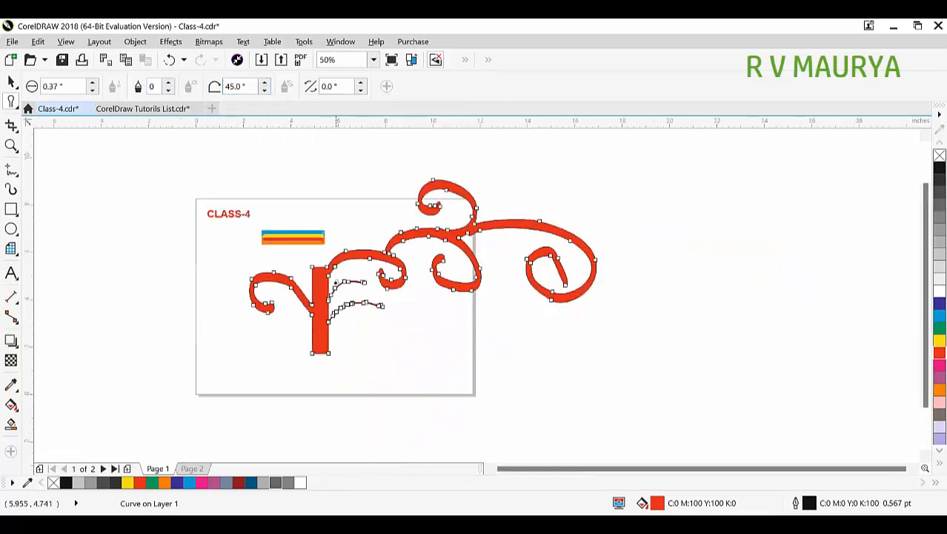
left_click(246, 86)
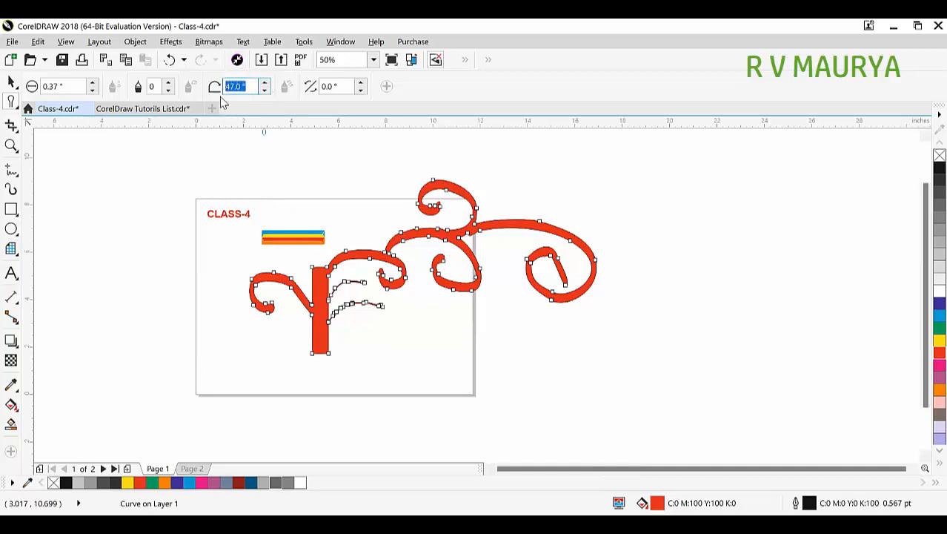
type("90")
key("Return")
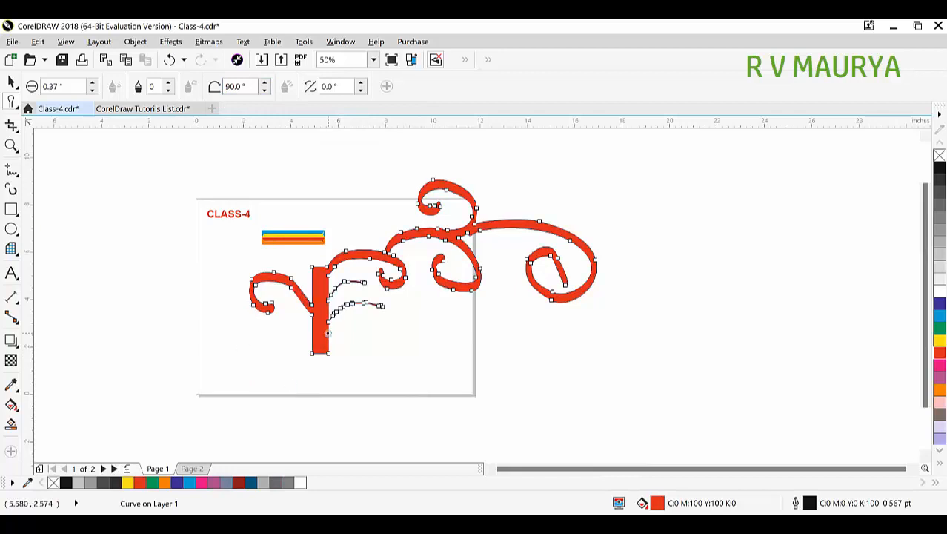
scroll(327, 349, "up", 3)
left_click(337, 310)
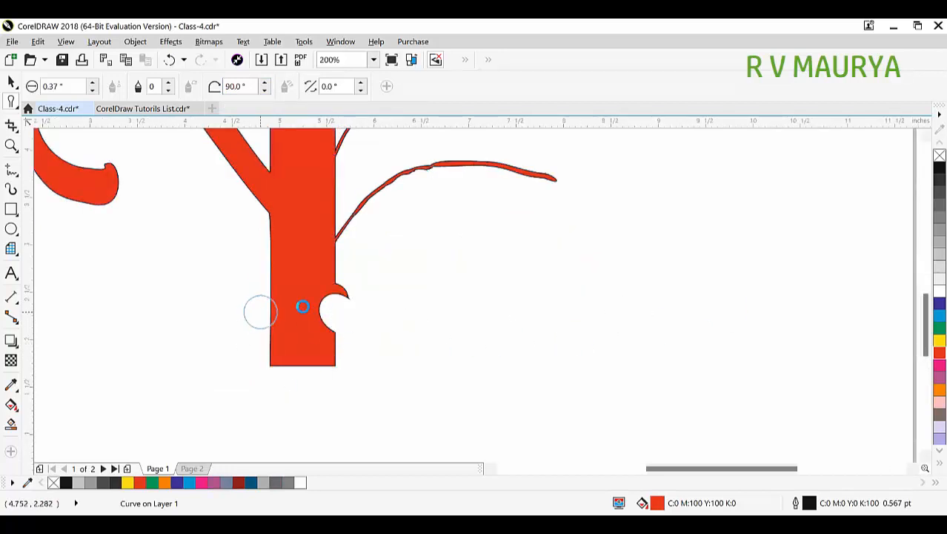
key("ctrl+z")
scroll(352, 311, "down", 2)
mouse_move(326, 303)
left_mouse_down()
mouse_move(258, 323)
mouse_move(126, 271)
mouse_move(103, 235)
left_mouse_up()
key("ctrl+z")
Smudge a thick branch leftward from the red rectangle's lower part and a long stroke rightward across it, undoing one extra stroke.
mouse_move(324, 307)
left_mouse_down()
mouse_move(241, 356)
mouse_move(88, 367)
left_mouse_up()
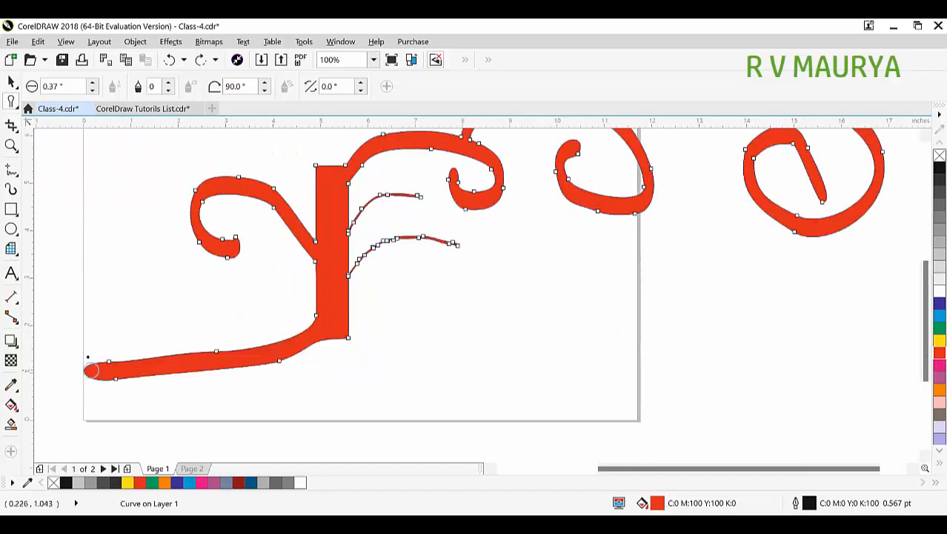
left_click_drag(319, 311, 391, 311)
key("ctrl+z")
left_click_drag(166, 297, 724, 323)
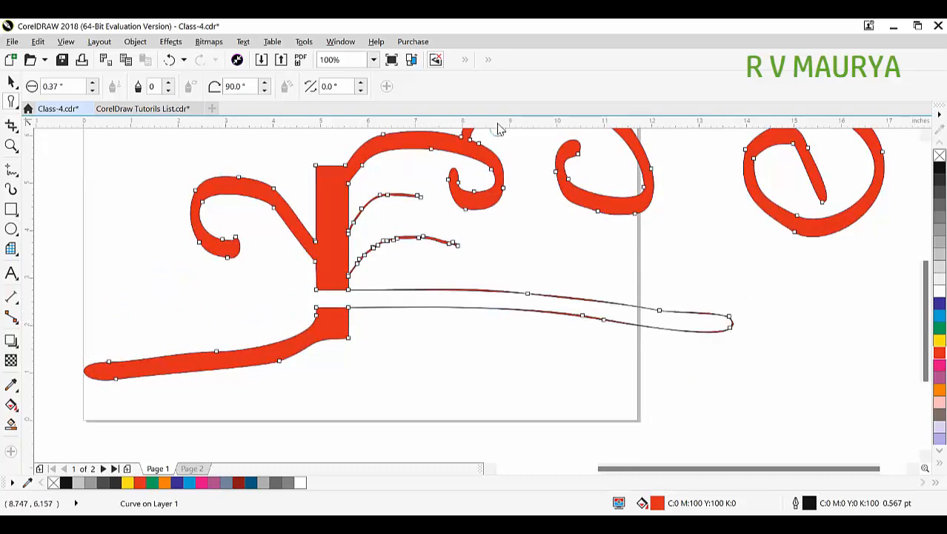
Delete the smudged red shape and draw a green-filled rectangle about 7.76 by 2 inches in its place.
key("space")
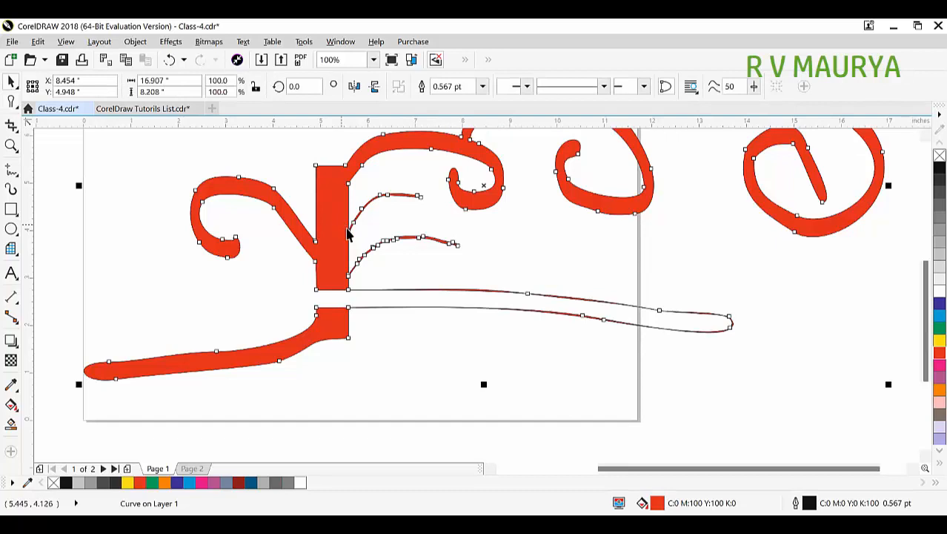
key("Delete")
left_click(11, 210)
mouse_move(558, 239)
left_mouse_down()
mouse_move(499, 280)
mouse_move(190, 333)
left_mouse_up()
left_click(939, 328)
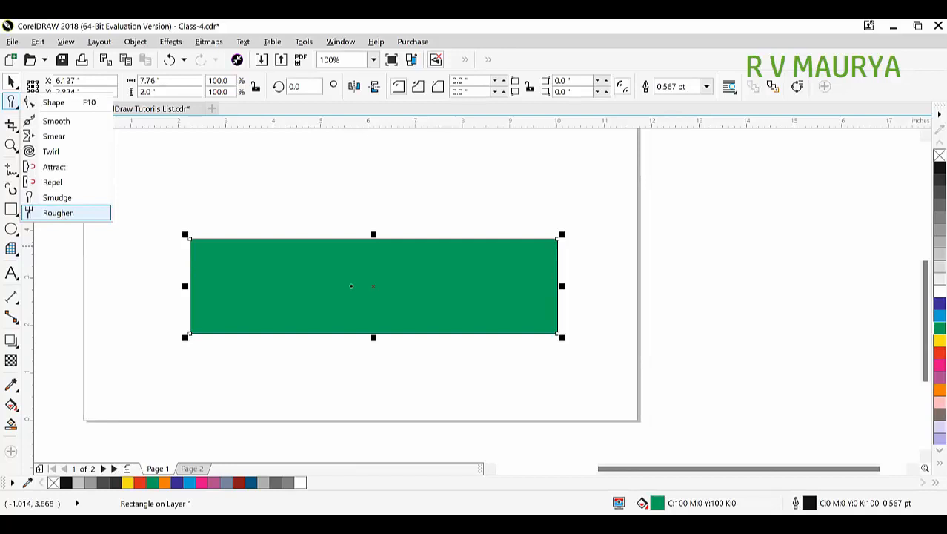
Roughen the green rectangle's upper and left edges using the Roughen tool with a 0.4-inch nib and spike frequency 1.
left_click(59, 213)
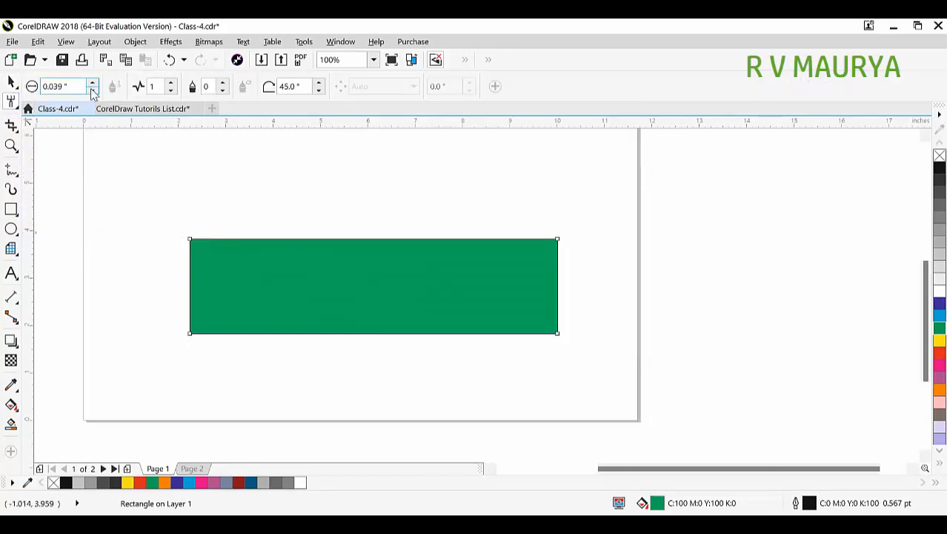
mouse_move(93, 86)
left_mouse_down()
mouse_move(94, 101)
mouse_move(101, 83)
left_mouse_up()
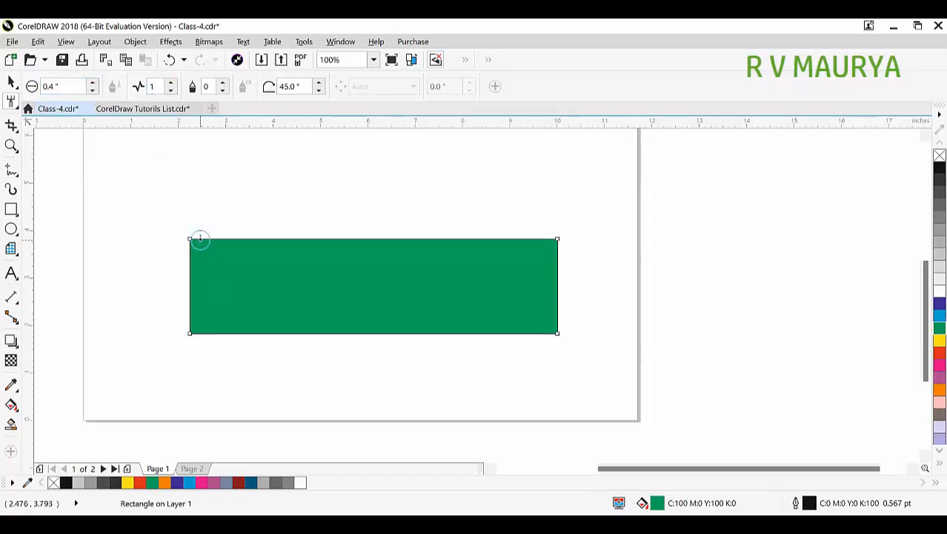
mouse_move(195, 238)
left_mouse_down()
mouse_move(469, 237)
mouse_move(383, 250)
left_mouse_up()
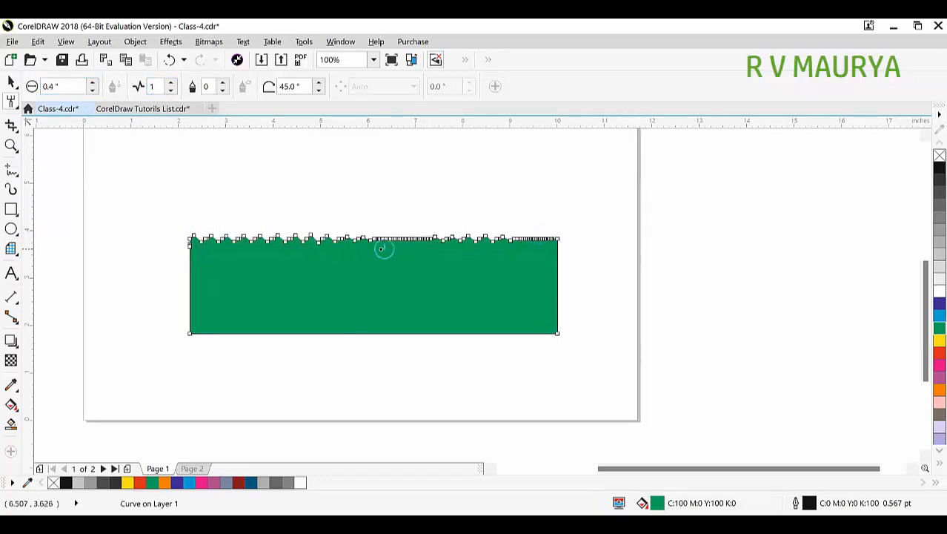
scroll(290, 238, "up", 3)
scroll(370, 252, "down", 2)
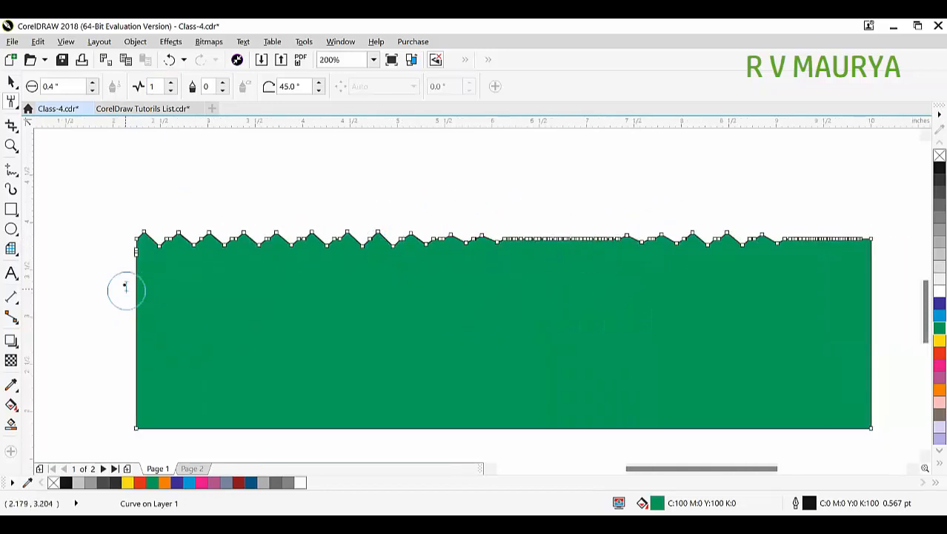
left_click_drag(135, 252, 134, 424)
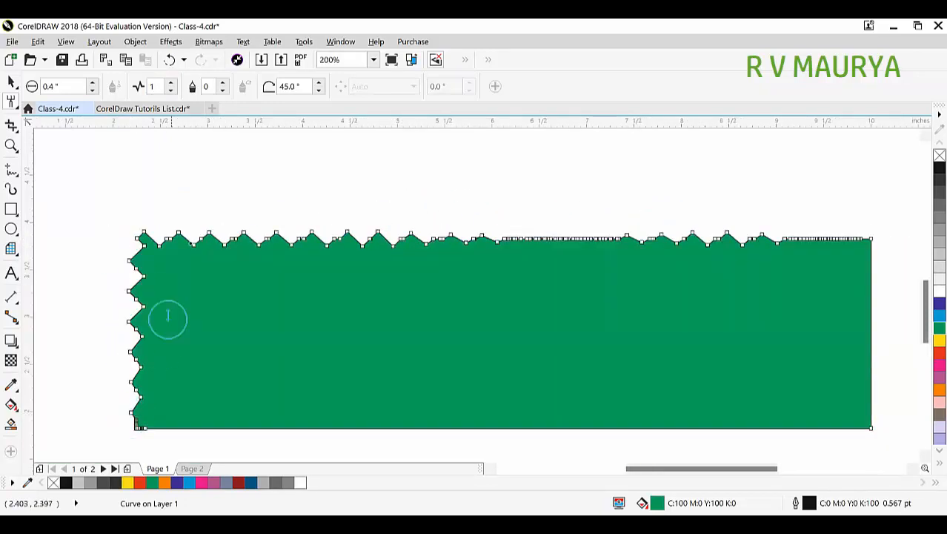
Try roughening the green rectangle's lower edge with a spike frequency of 10 and undo it.
type("0")
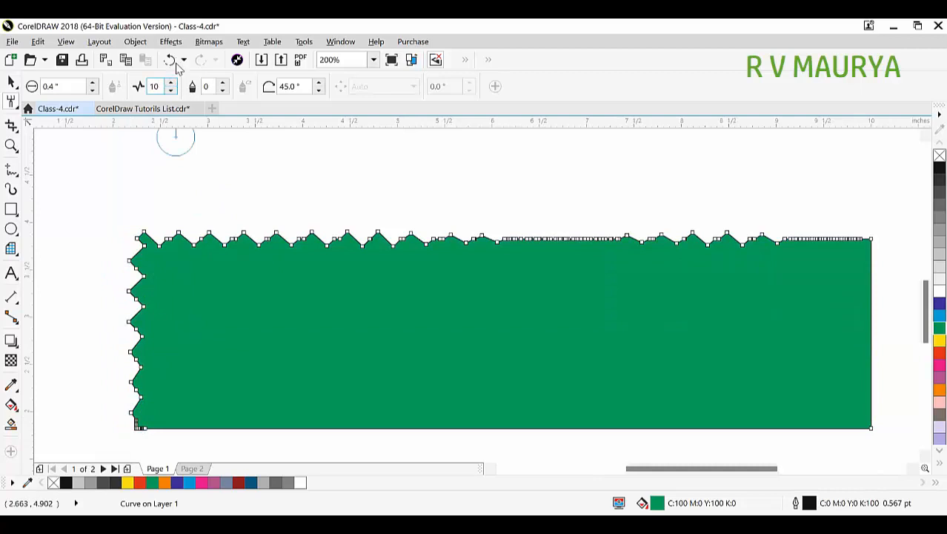
scroll(131, 301, "down", 2)
left_click_drag(154, 365, 514, 361)
scroll(277, 368, "up", 4)
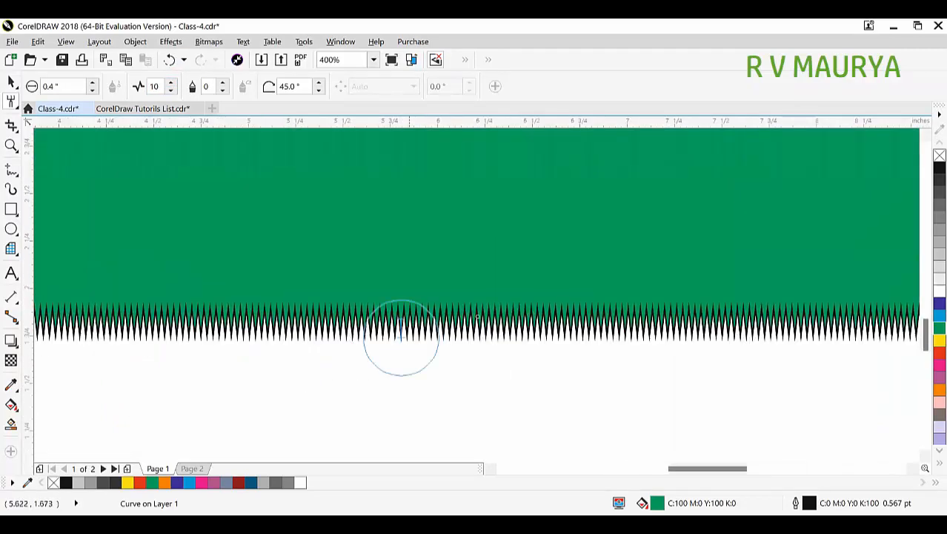
scroll(406, 307, "down", 2)
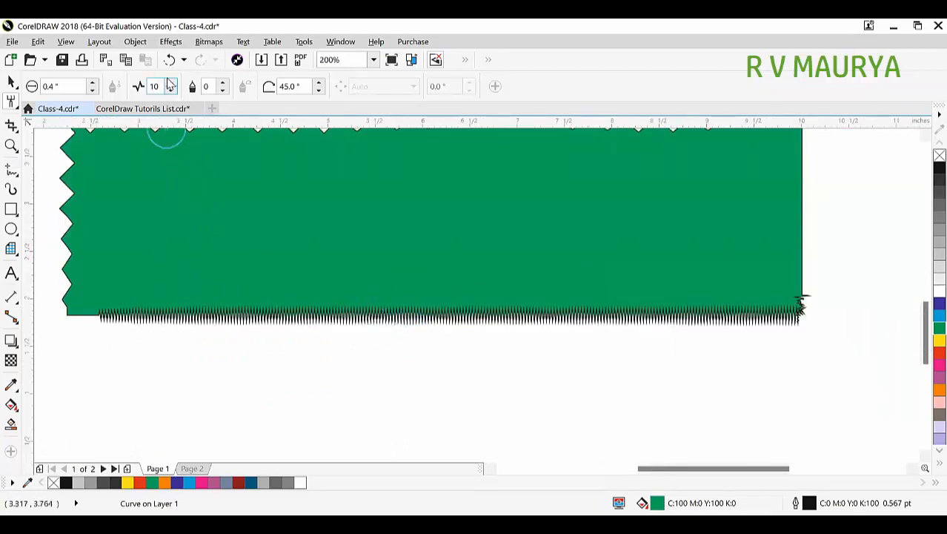
key("ctrl+z")
Roughen the green rectangle's lower edge with a spike frequency of 6, and its right edge with dryout set to 3.
left_click_drag(171, 86, 172, 90)
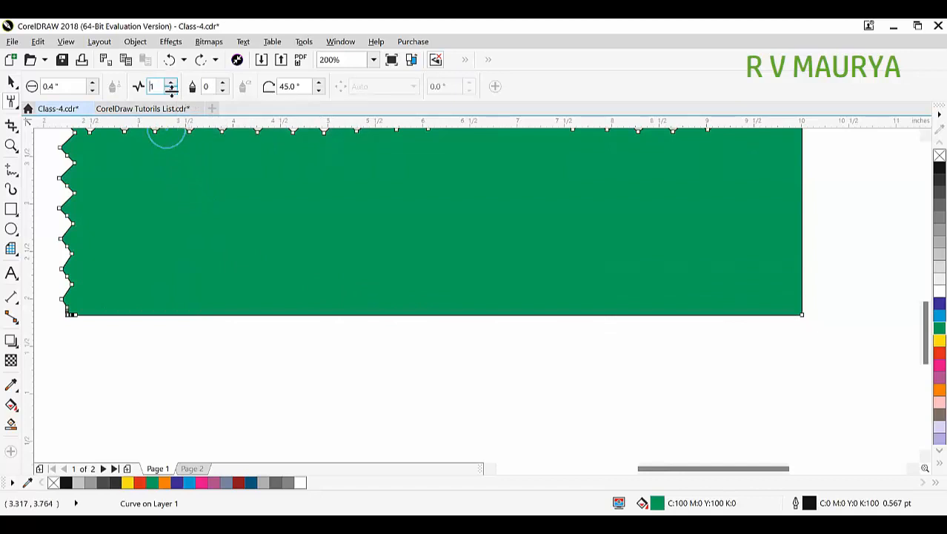
left_click_drag(110, 318, 784, 318)
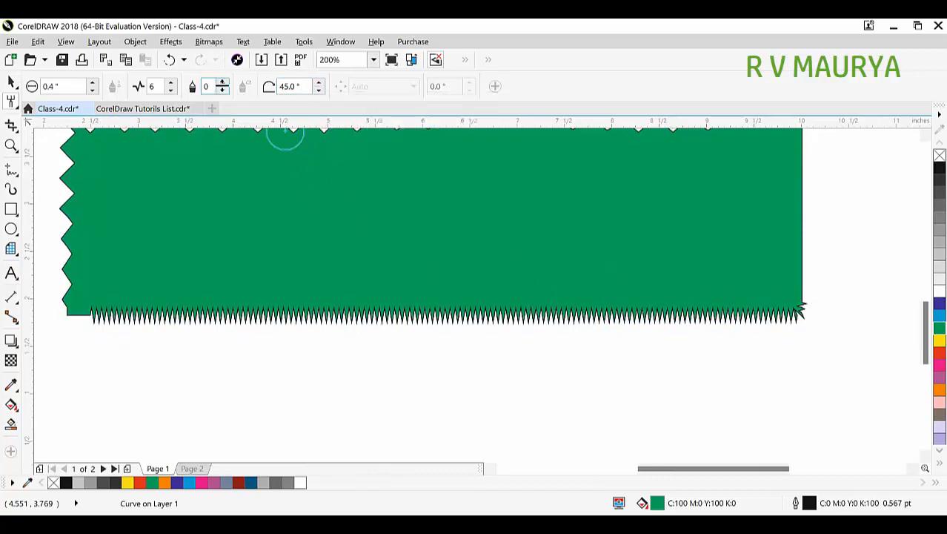
left_click(224, 84)
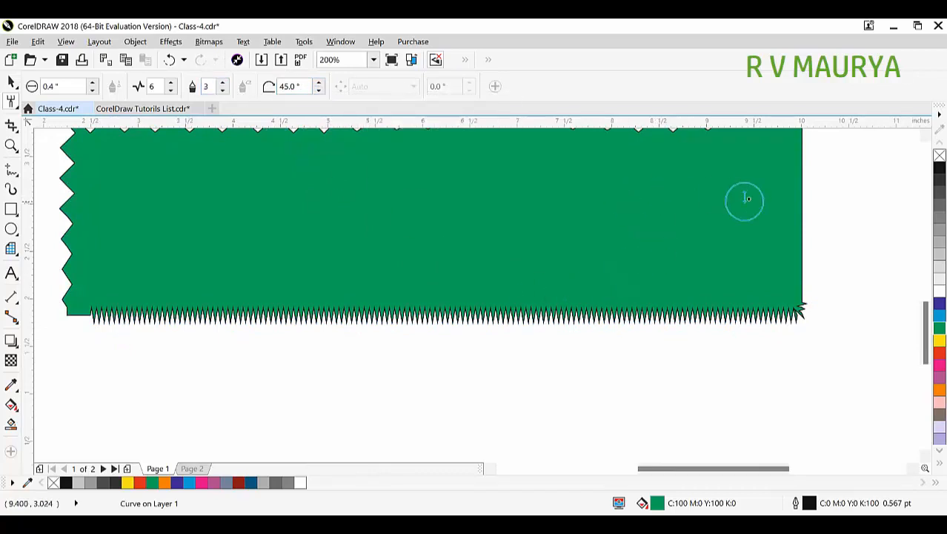
left_click_drag(803, 163, 804, 319)
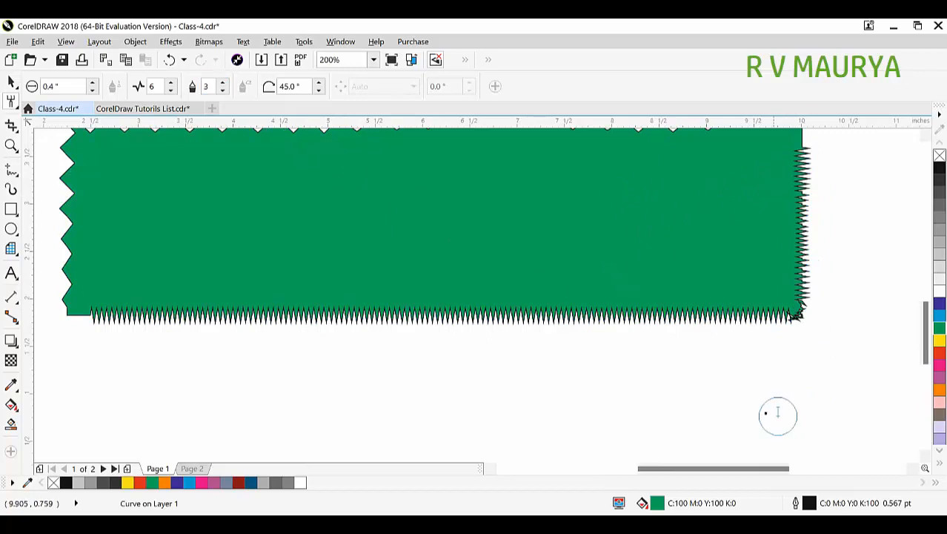
Delete the roughened green shape from the page.
scroll(488, 354, "down", 2)
scroll(474, 352, "up", 2)
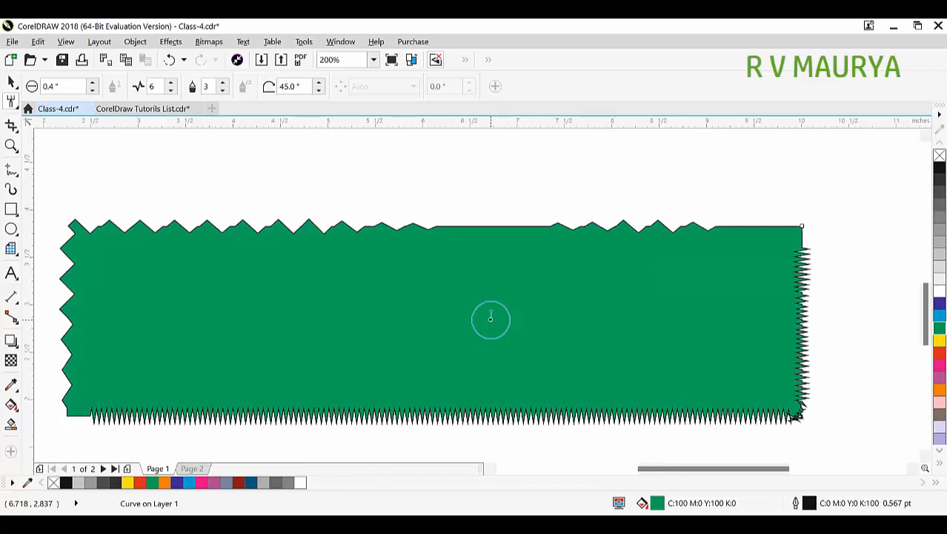
key("space")
key("Delete")
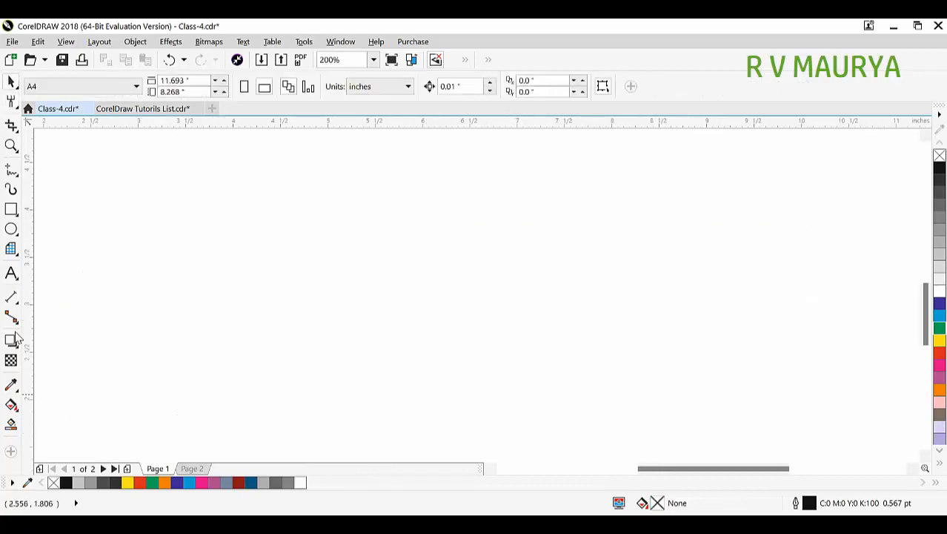
left_click(15, 129)
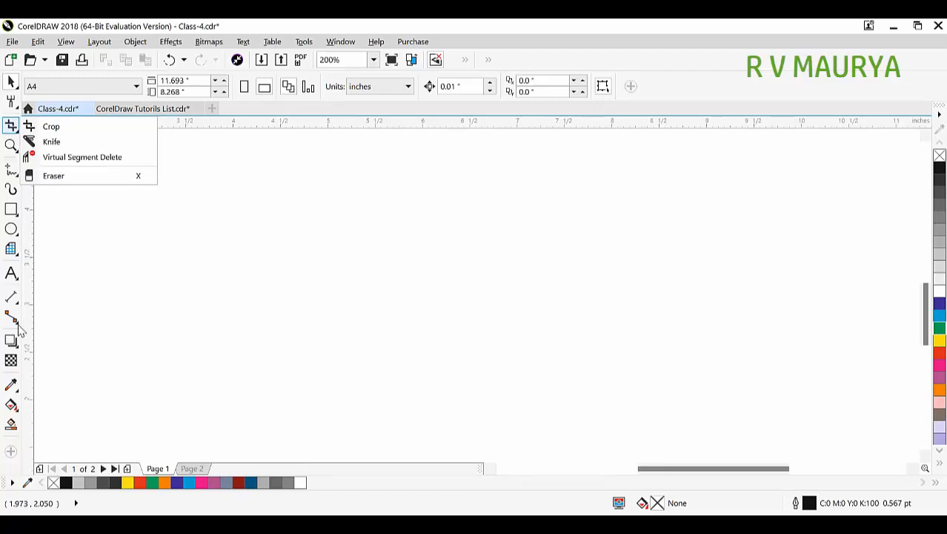
left_click(12, 102)
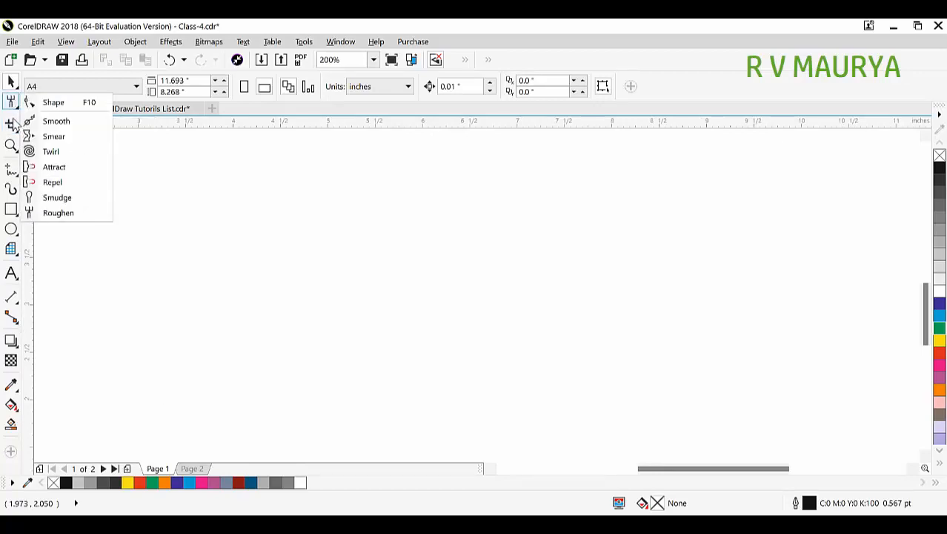
left_click(14, 128)
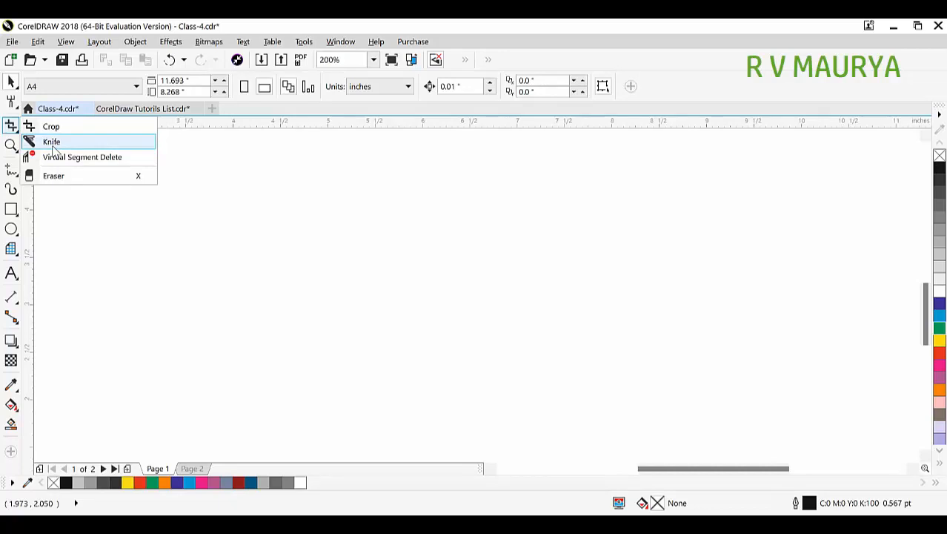
left_click(374, 215)
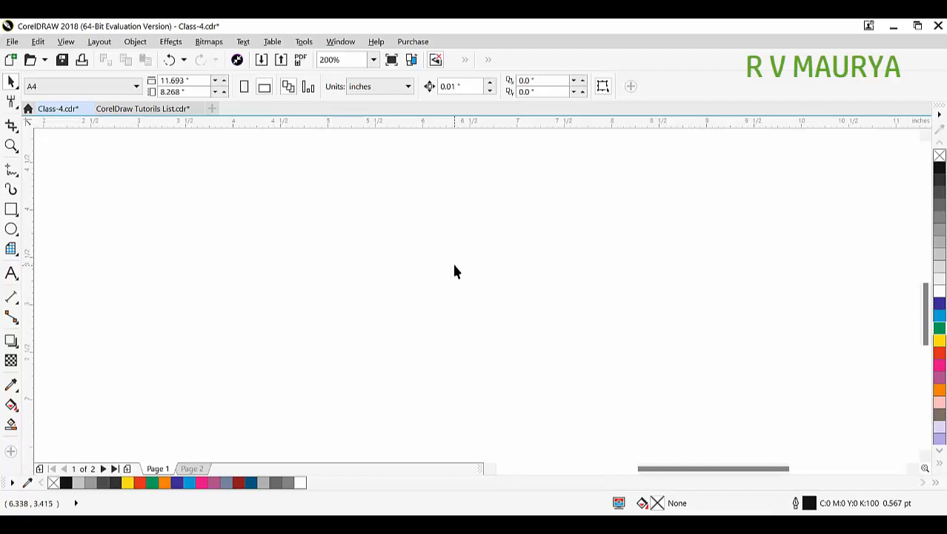
key("ctrl+i")
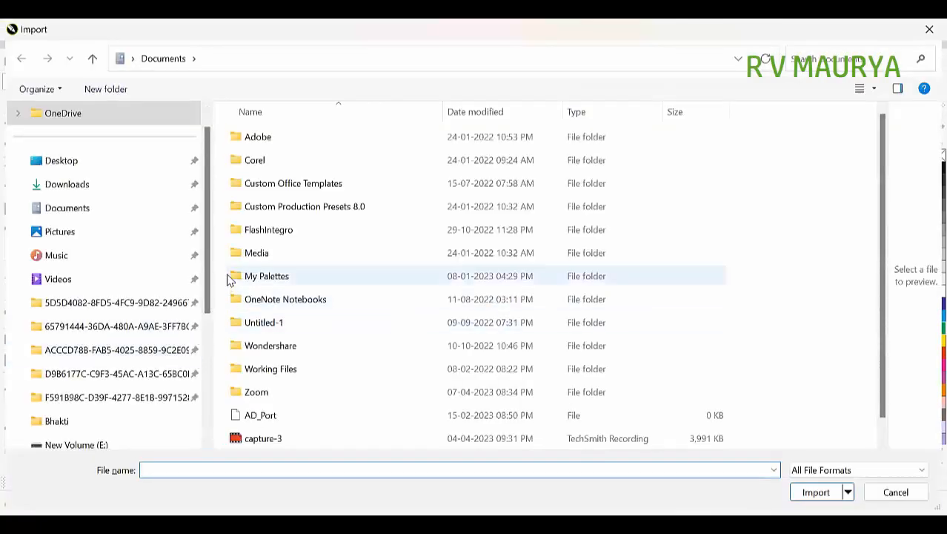
scroll(229, 277, "down", 1)
scroll(138, 297, "down", 2)
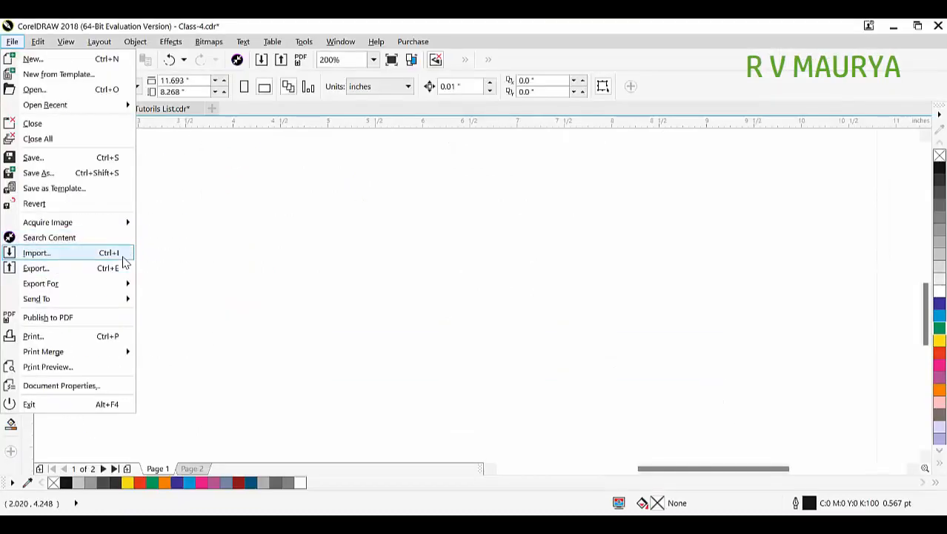
left_click(458, 252)
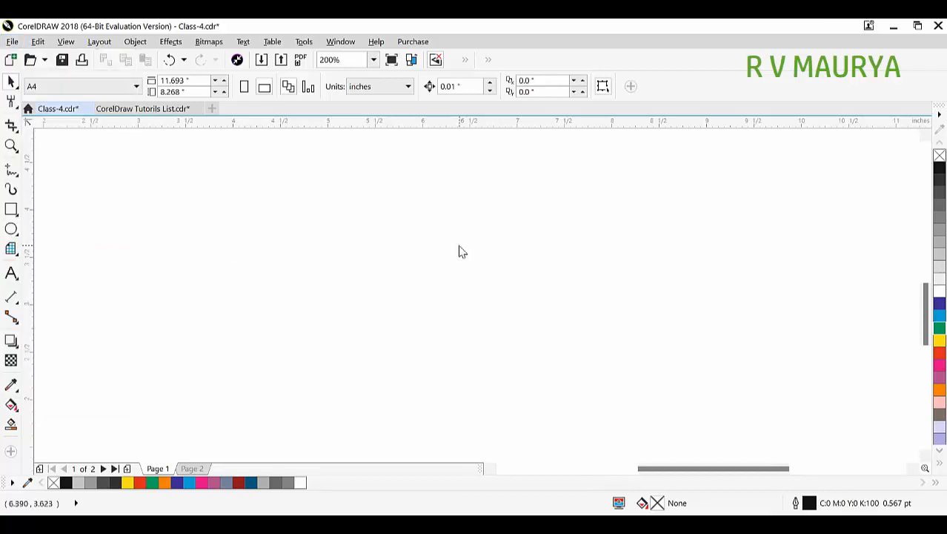
Import the photo IMG_20220611_072912 from the DCIM Camera folder on drive D, placing it about 2.2 inches wide.
key("ctrl+i")
scroll(110, 340, "down", 2)
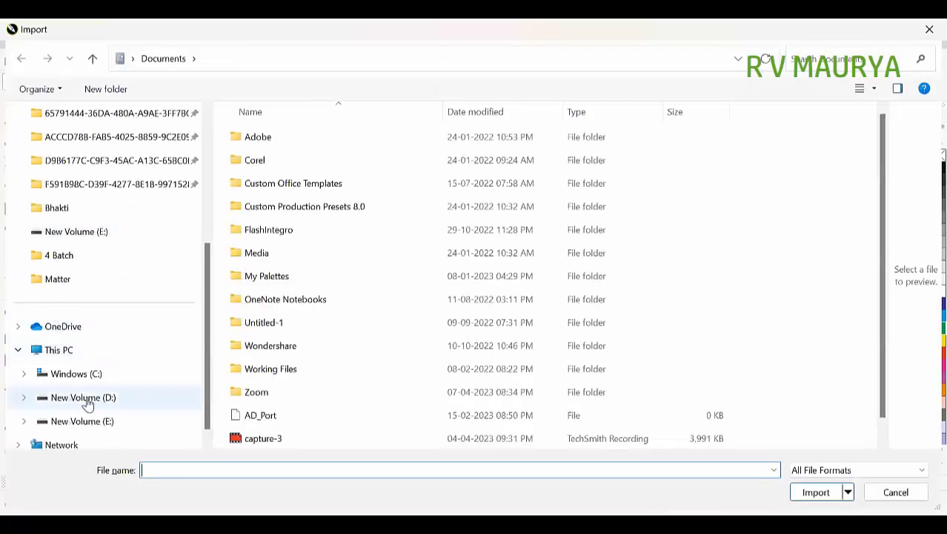
left_click(114, 378)
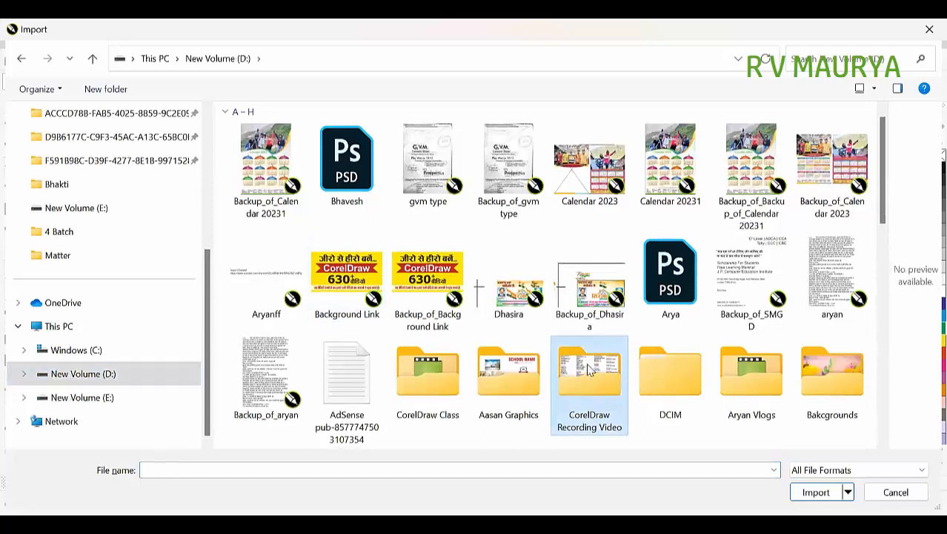
double_click(673, 376)
double_click(263, 138)
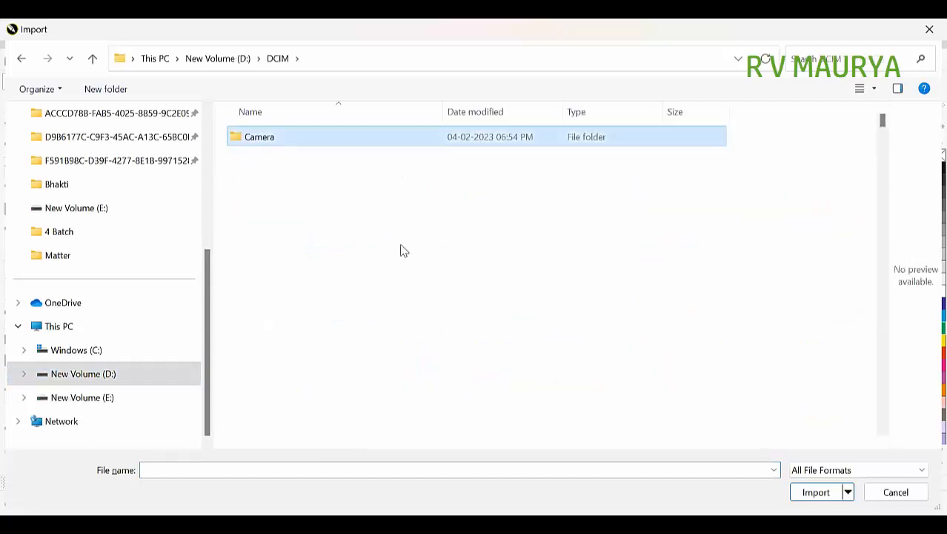
scroll(586, 296, "down", 5)
scroll(519, 297, "up", 5)
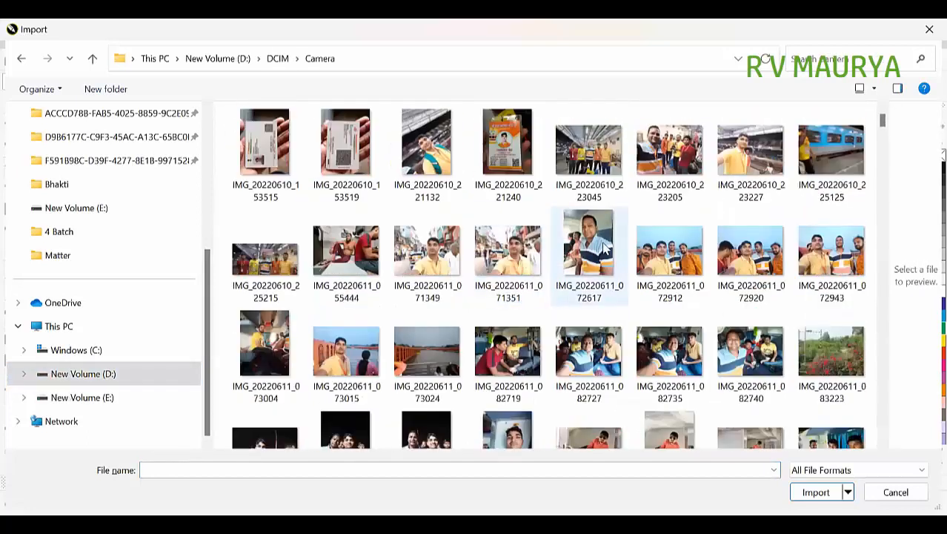
left_click(830, 352)
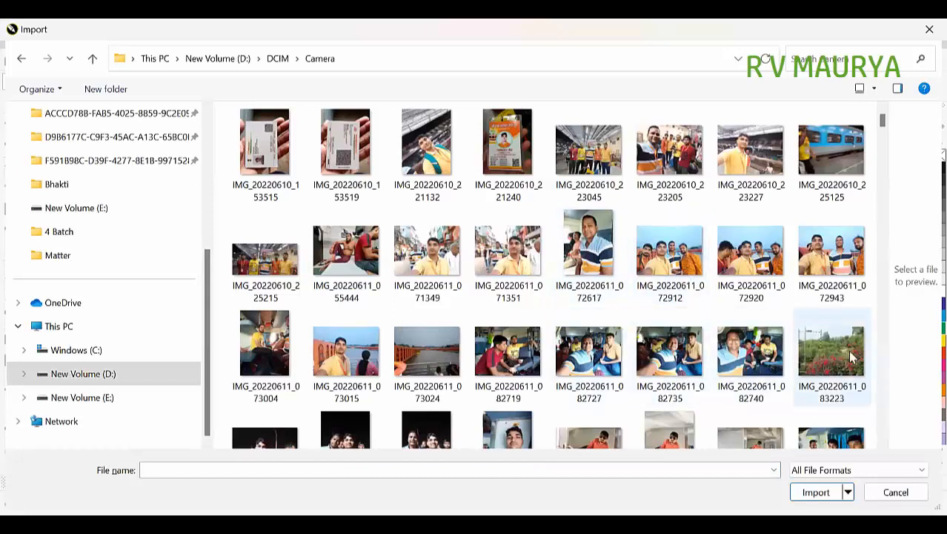
left_click_drag(686, 267, 921, 276)
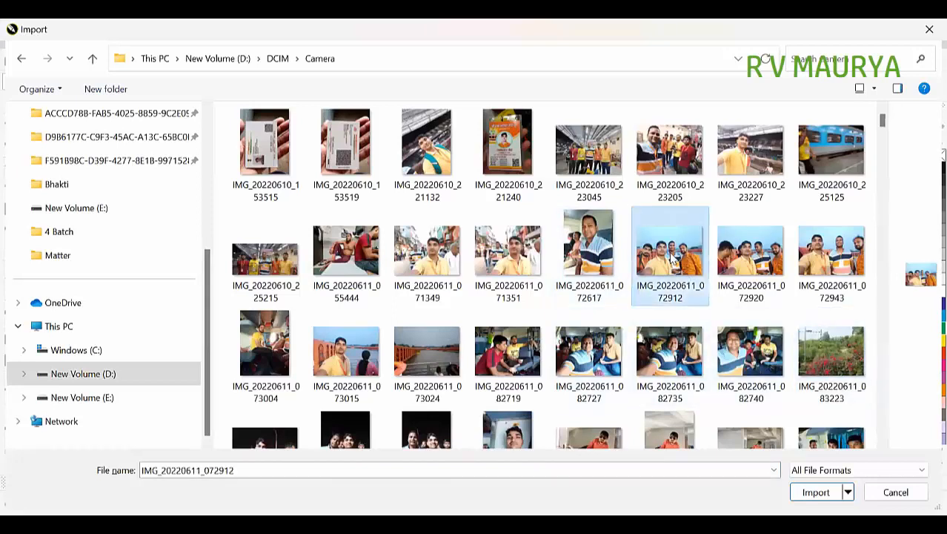
double_click(667, 261)
left_click_drag(406, 240, 710, 397)
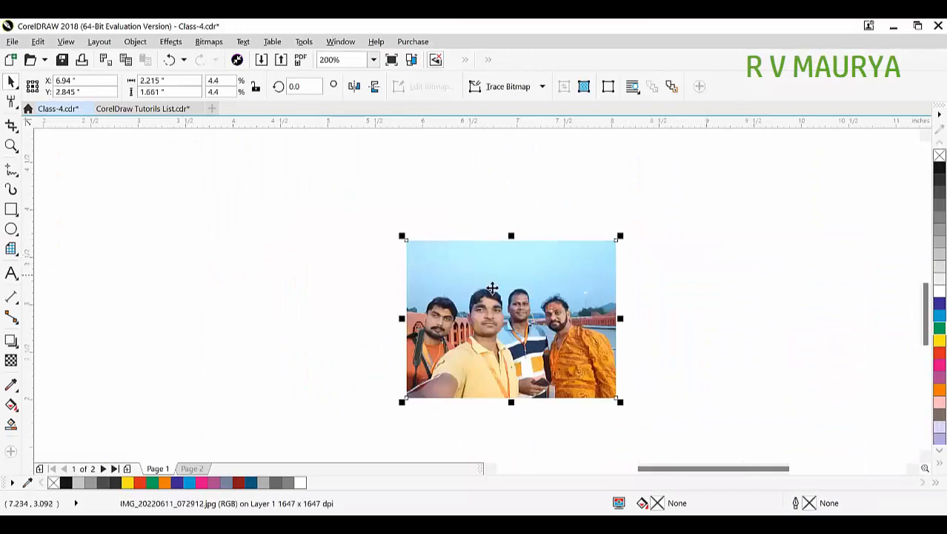
Enlarge the imported photo to about 6.7 by 5 inches and move it within the lower part of the page.
scroll(493, 287, "down", 2)
left_click_drag(545, 274, 567, 183)
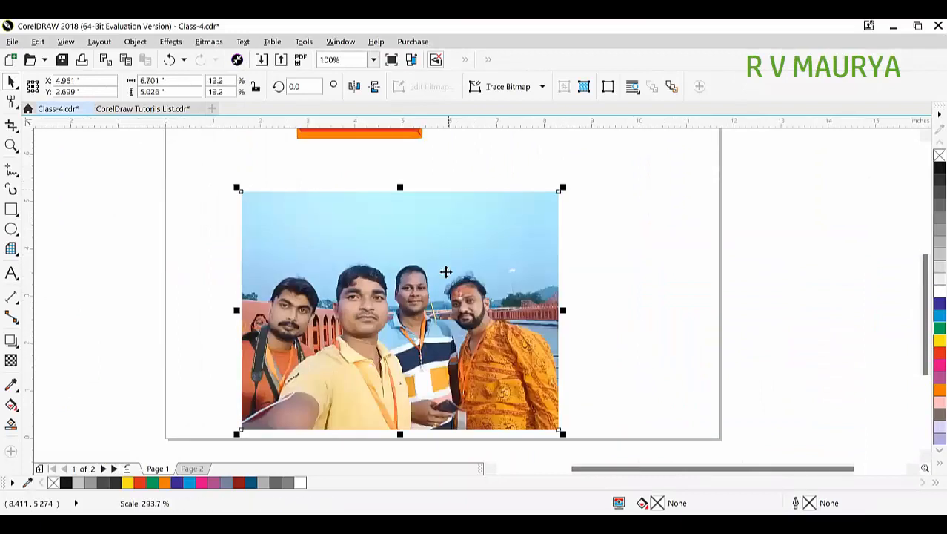
left_click_drag(446, 272, 486, 234)
left_click_drag(544, 243, 499, 259)
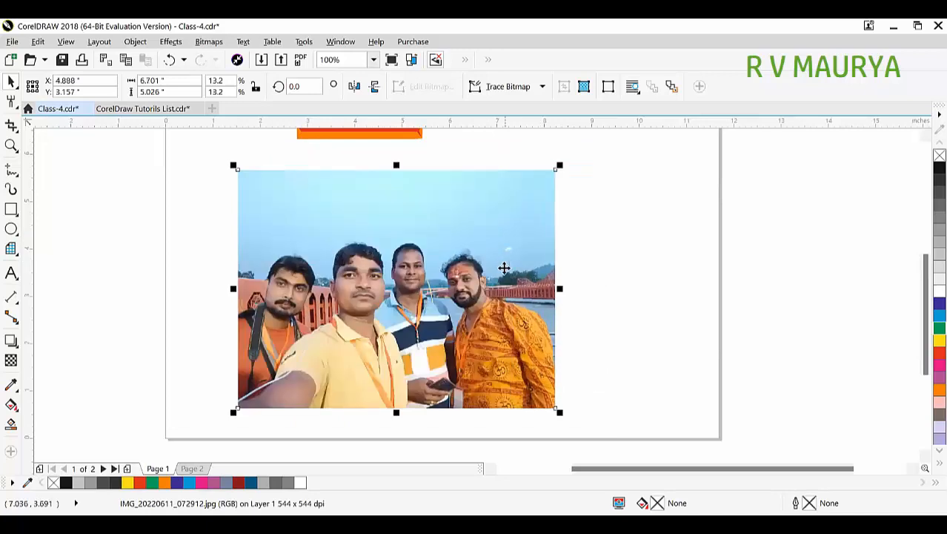
Shrink the photo to about 4.5 by 3.4 inches and place a copy to its upper right, inside the page.
left_click_drag(563, 165, 453, 247)
left_click_drag(328, 294, 598, 228)
right_click(598, 228)
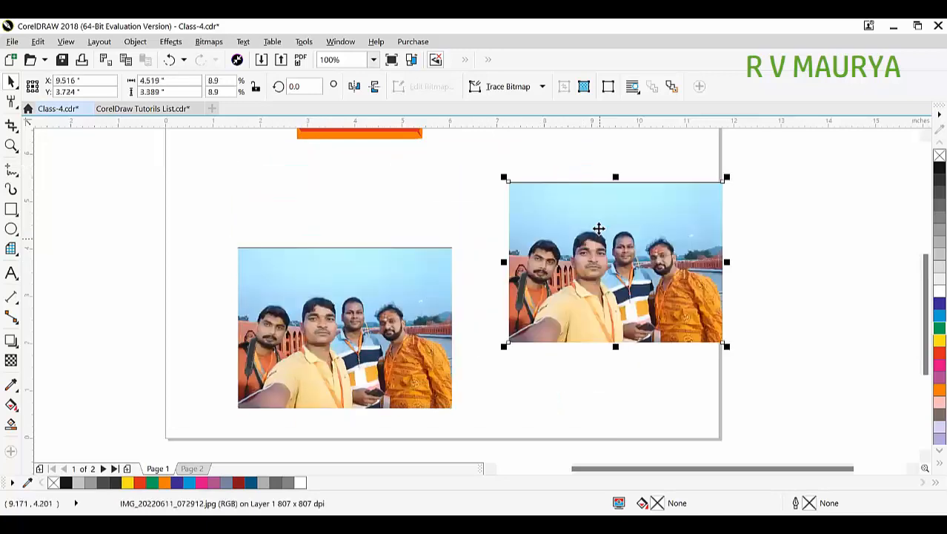
left_click_drag(538, 240, 508, 233)
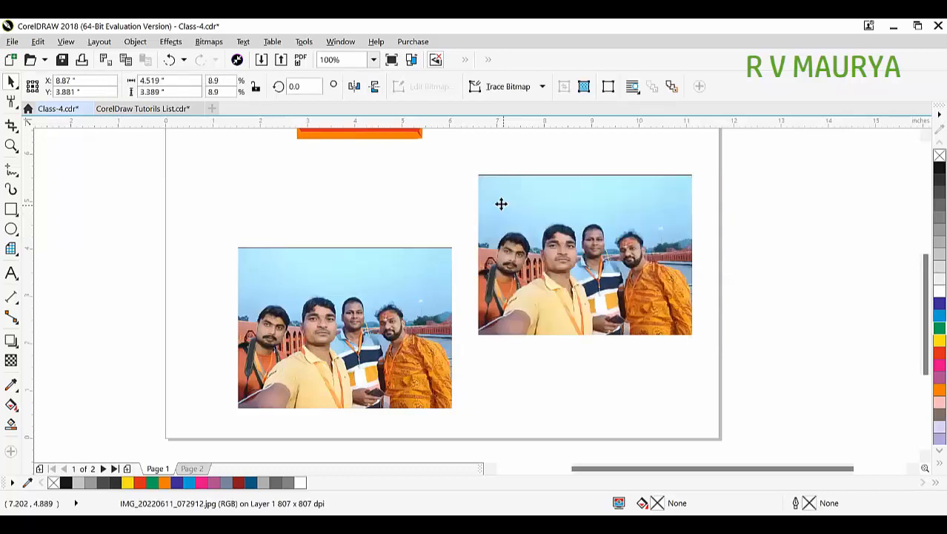
left_click(479, 160)
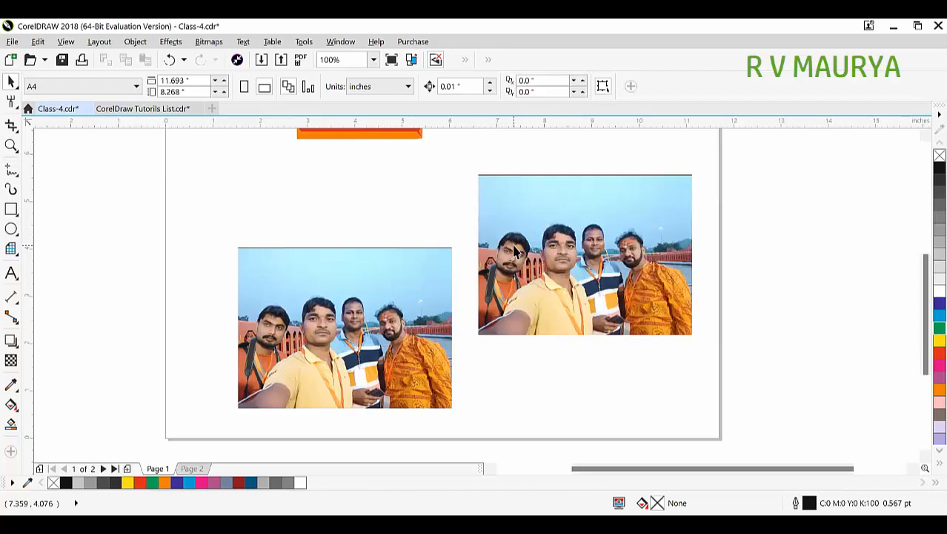
Enlarge the original lower-left photo slightly from its upper-right corner and deselect it.
left_click(385, 289)
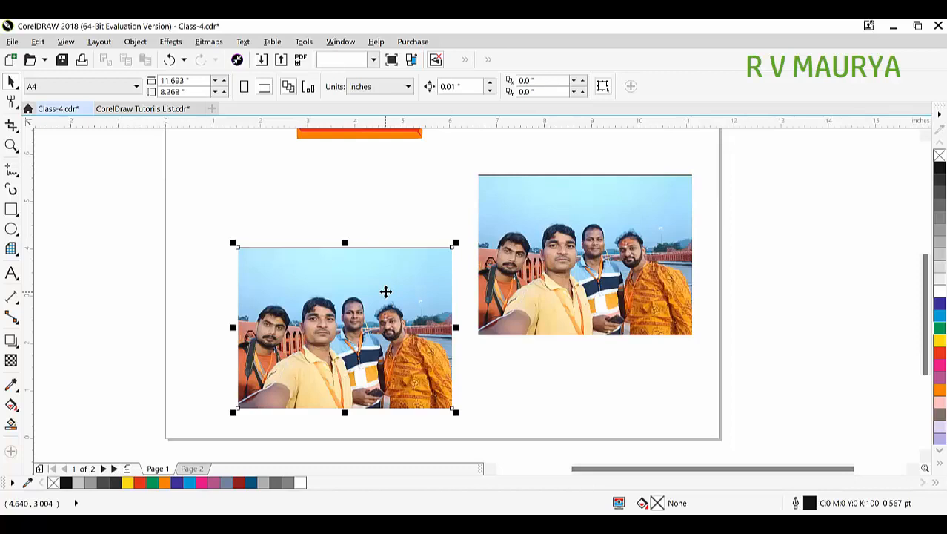
left_click_drag(457, 243, 471, 232)
left_click(436, 181)
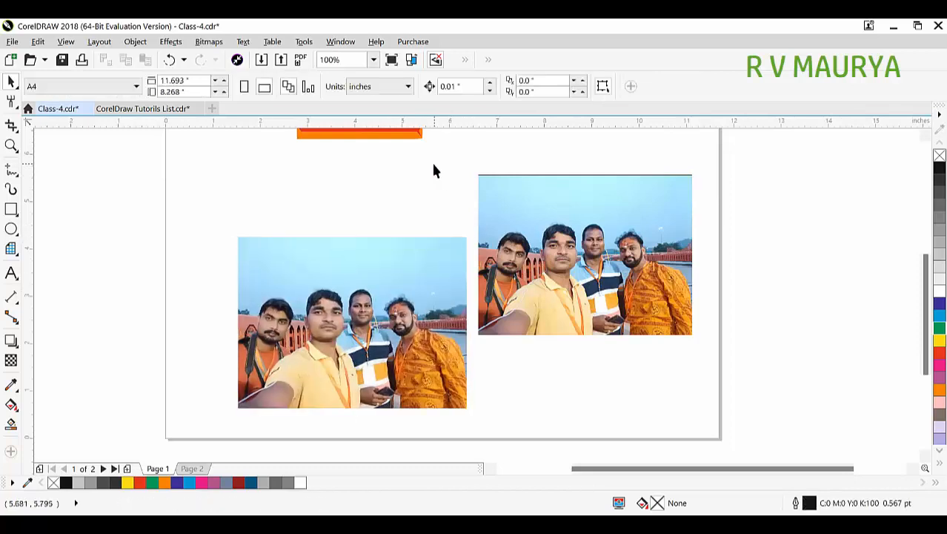
With nothing selected, try cropping the right photo to an area about 2.75 by 2.4 inches and undo the crop.
left_click(11, 126)
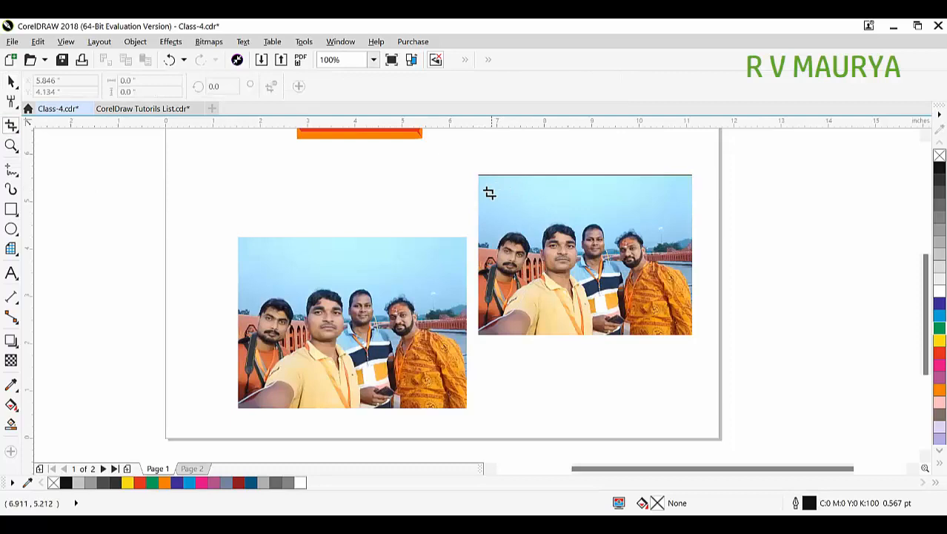
left_click_drag(486, 196, 616, 312)
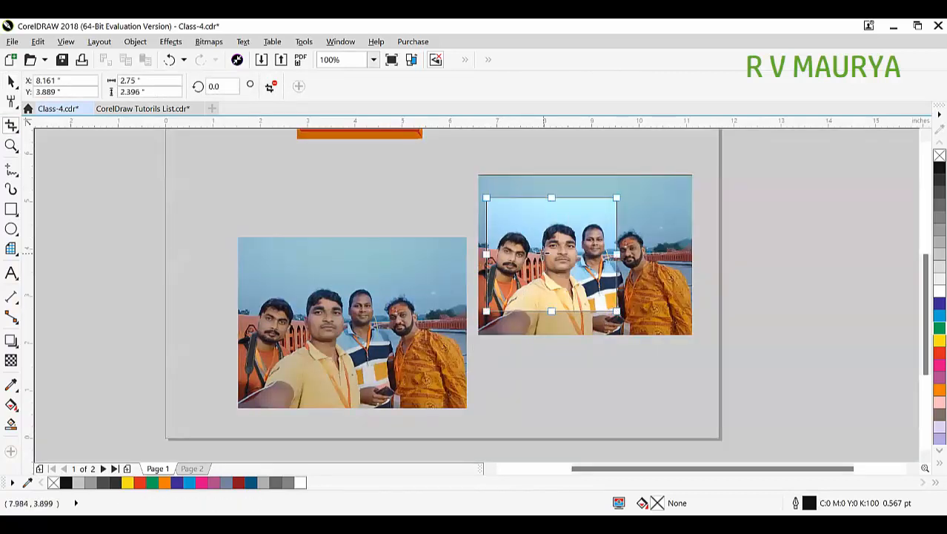
double_click(549, 243)
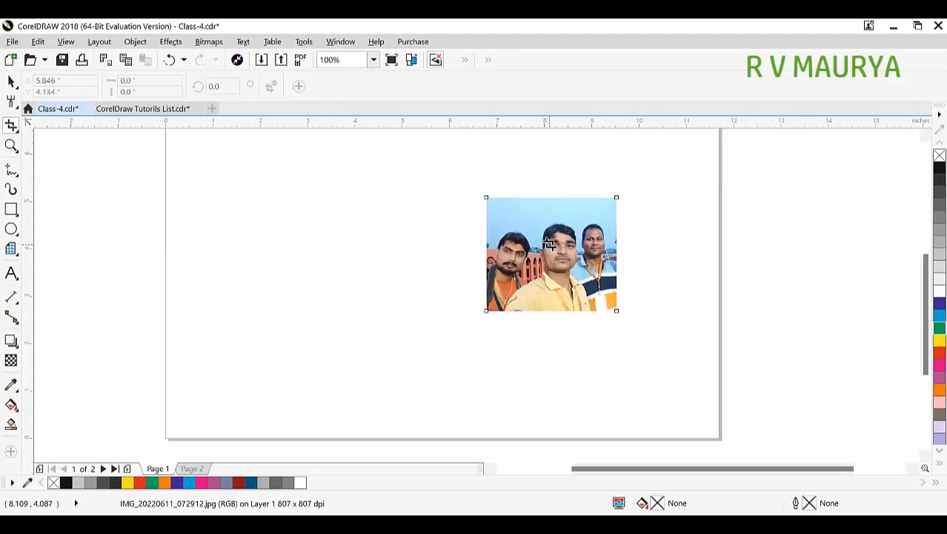
scroll(627, 337, "down", 1)
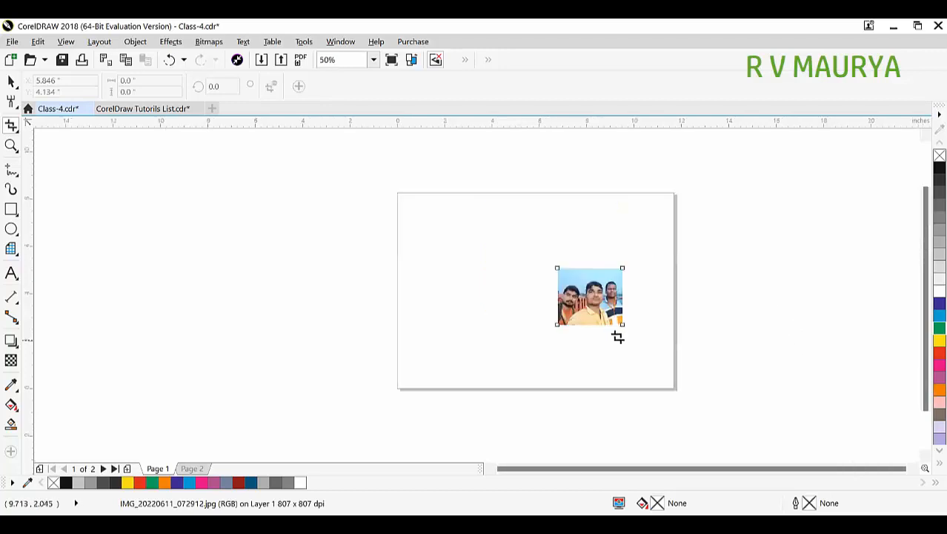
scroll(591, 275, "up", 1)
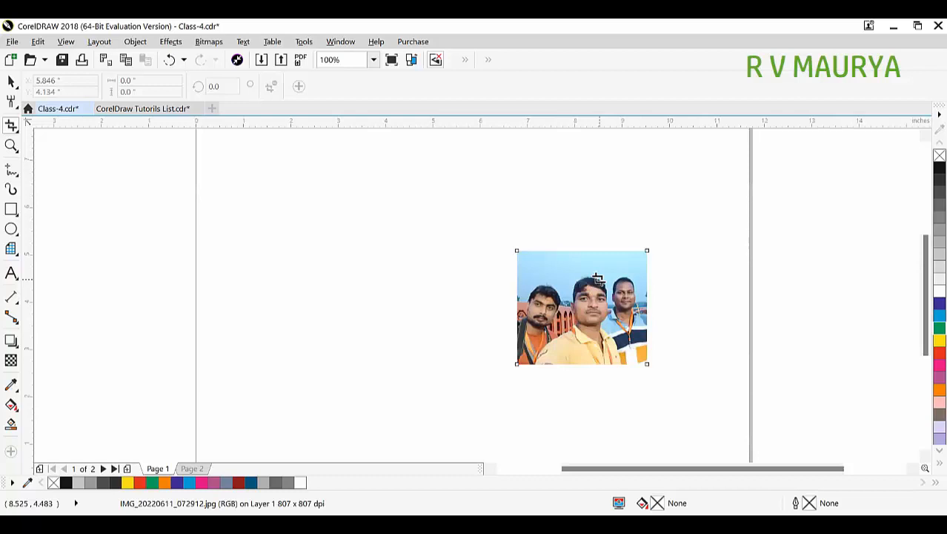
key("ctrl+z")
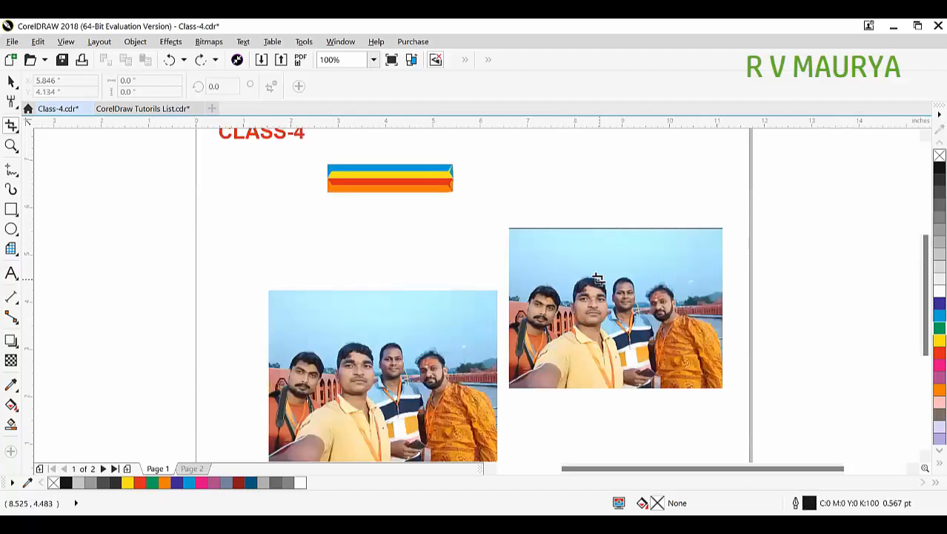
Try two more crops on the right photo with no object selected, undoing each one.
scroll(414, 385, "down", 1)
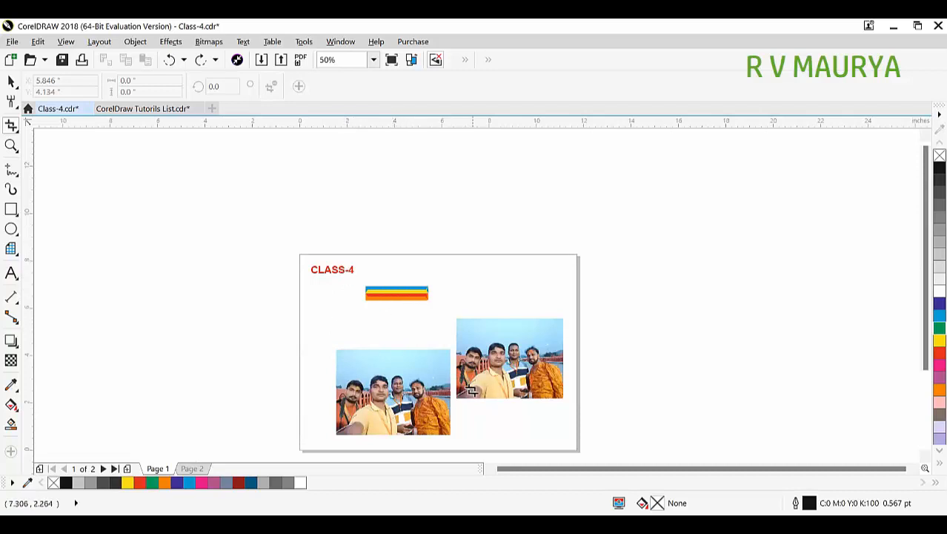
left_click_drag(479, 320, 556, 378)
double_click(540, 345)
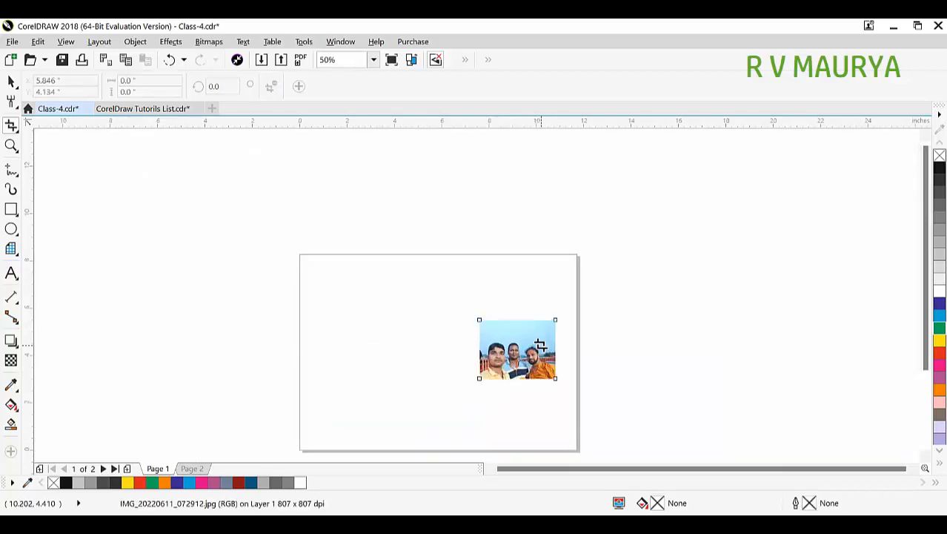
key("ctrl+z")
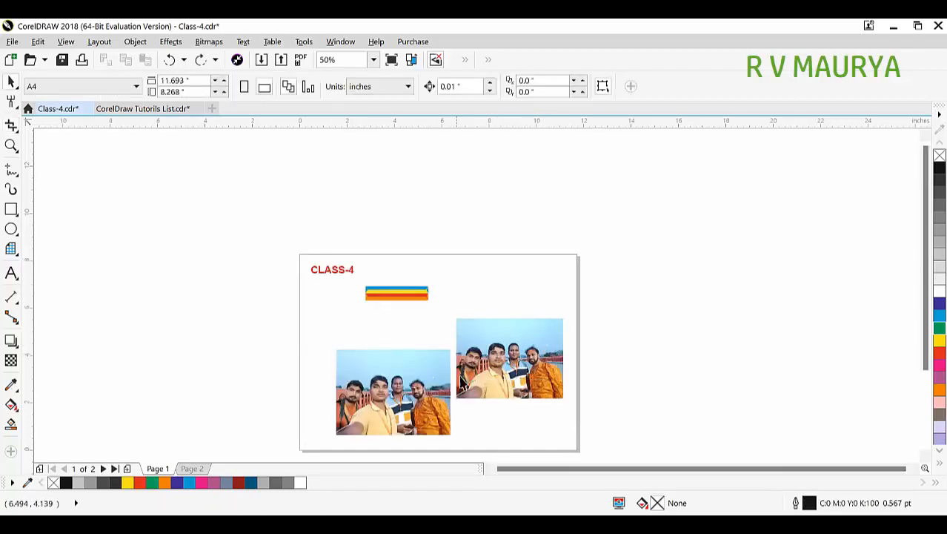
left_click(11, 126)
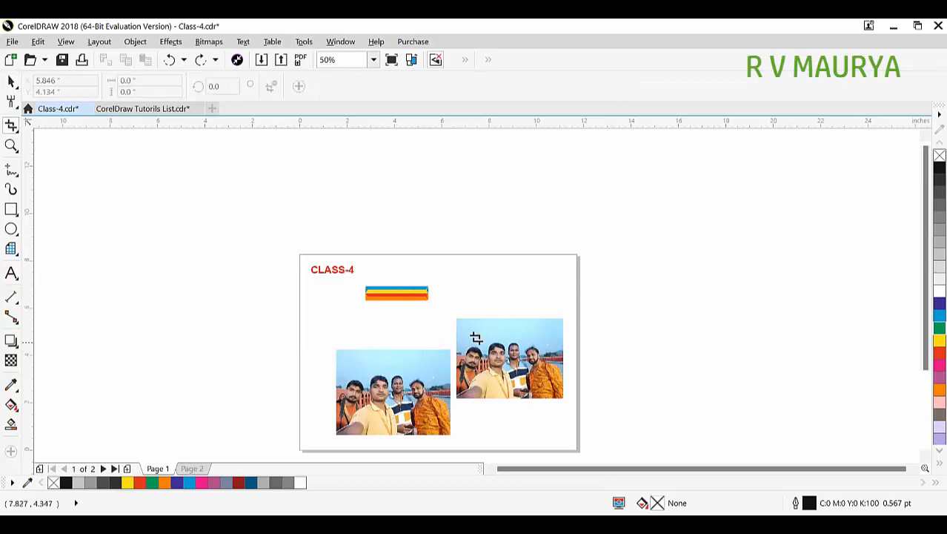
left_click_drag(471, 330, 547, 394)
double_click(519, 367)
key("ctrl+z")
Select the right photo and crop only it to about 3.57 by 2.36 inches around the four people.
left_click(513, 321)
key("F2")
left_click_drag(402, 288, 613, 421)
left_click(708, 376)
left_click_drag(448, 264, 464, 233)
key("ctrl+z")
left_click(10, 127)
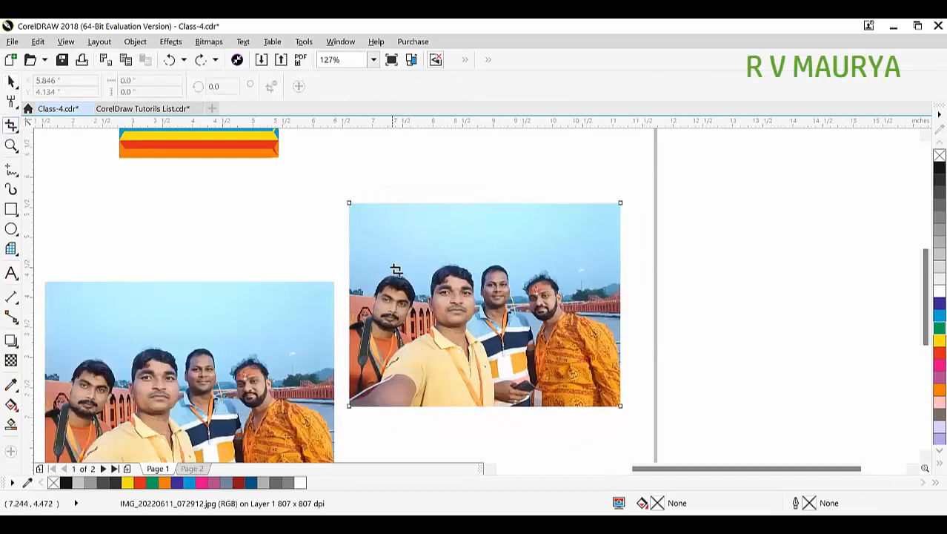
left_click_drag(375, 232, 588, 372)
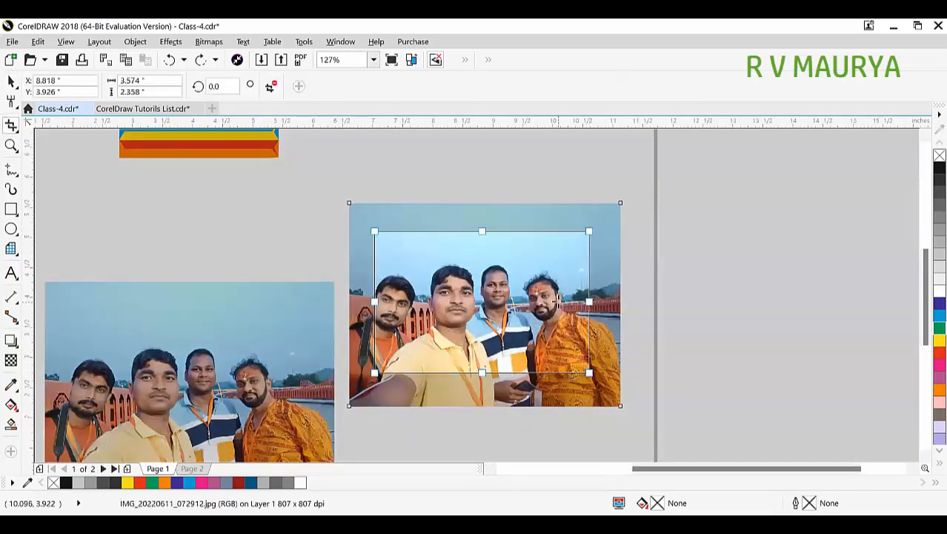
key("Return")
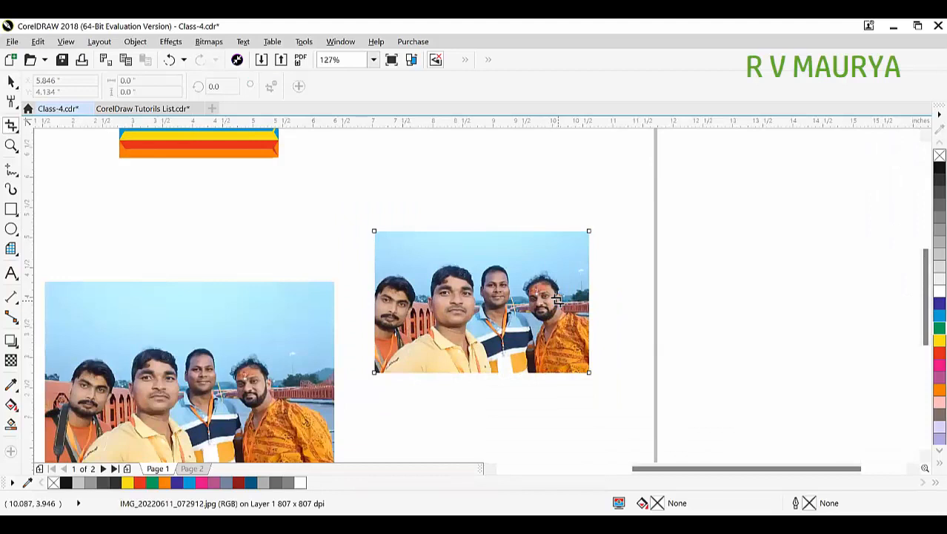
Select the coloured striped group below the CLASS-4 heading and crop it to its middle section with a frame about 1.5 inches wide.
scroll(341, 353, "down", 2)
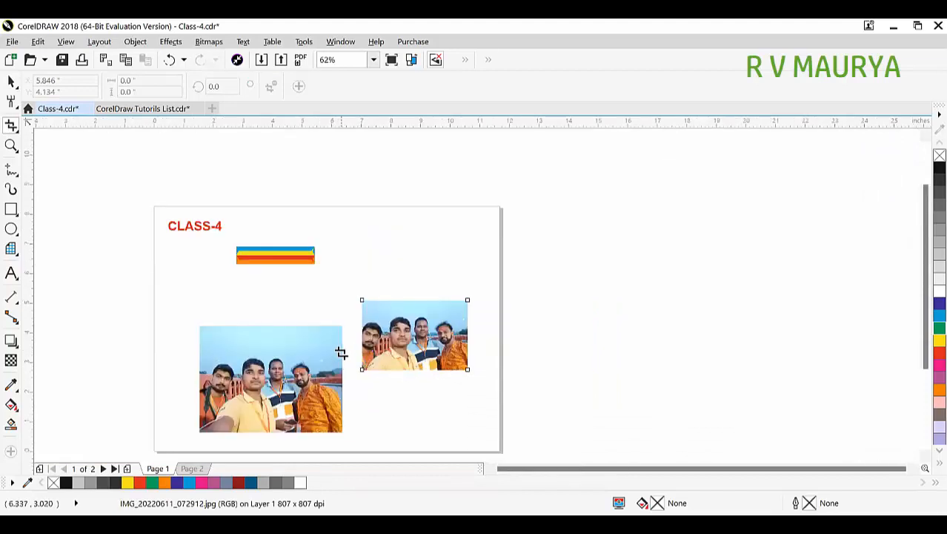
scroll(252, 254, "up", 2)
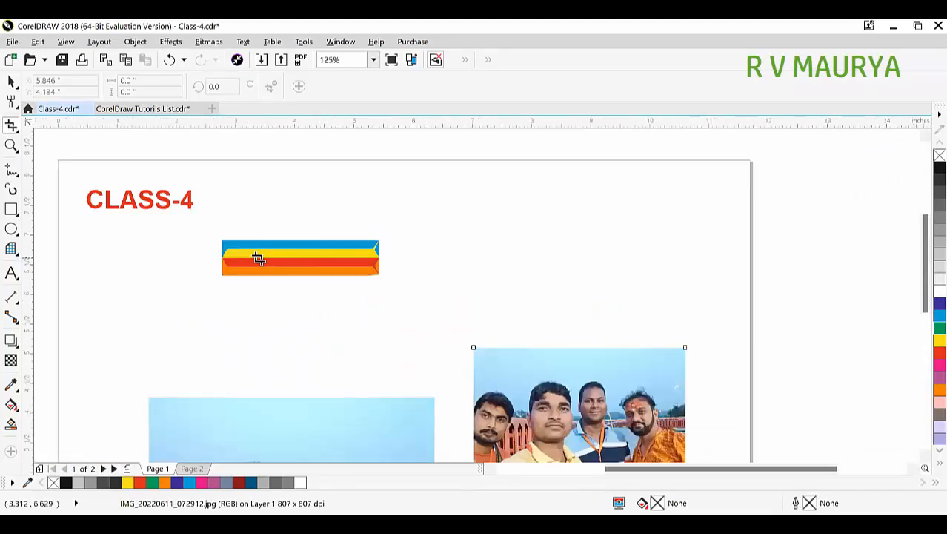
scroll(337, 234, "down", 2)
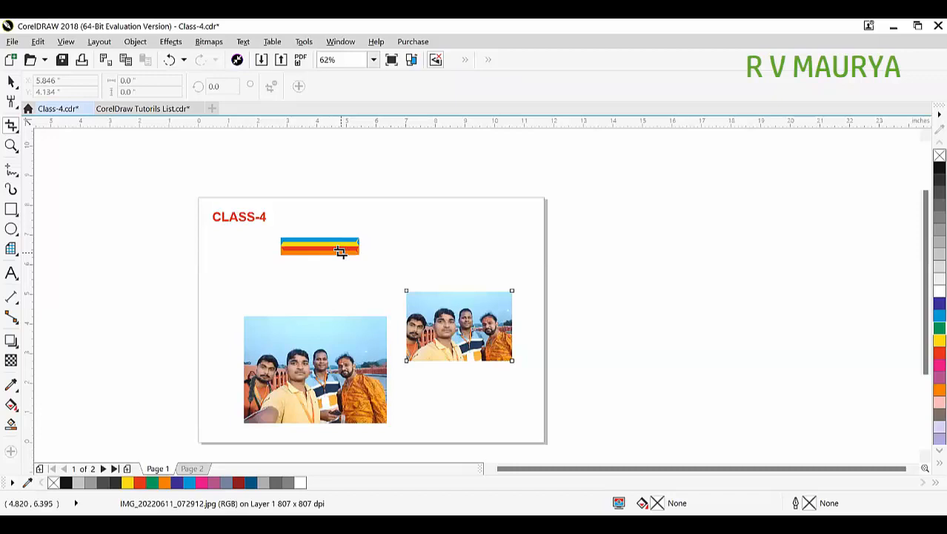
key("space")
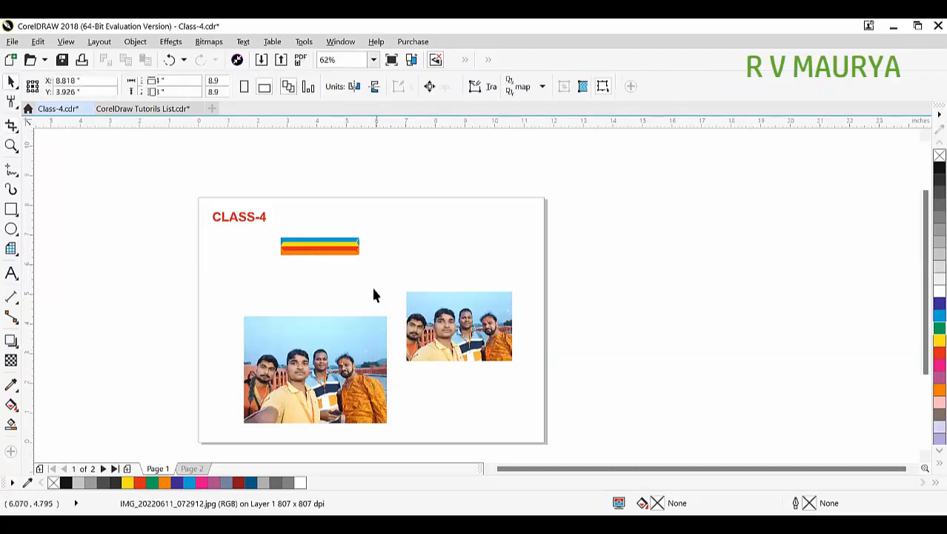
left_click(307, 245)
key("shift+F2")
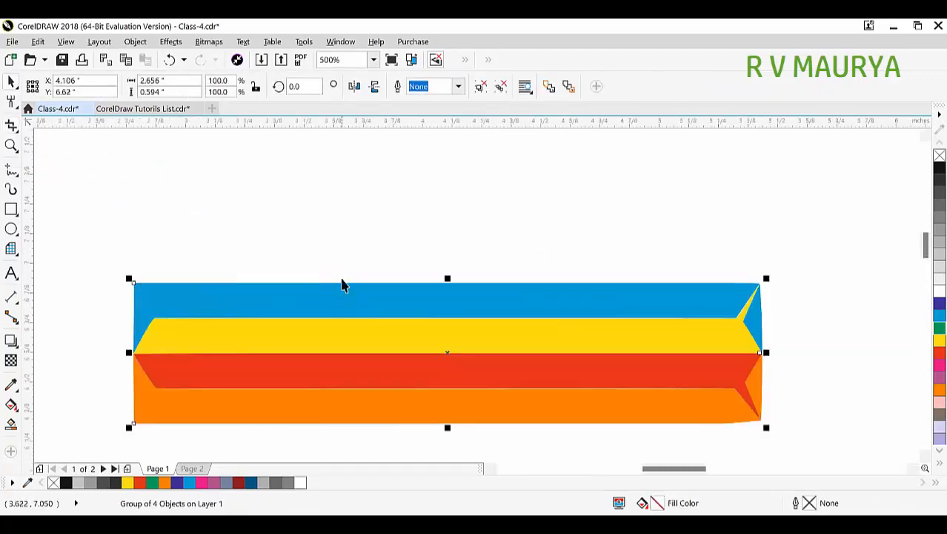
left_click(11, 126)
left_click_drag(264, 267, 622, 443)
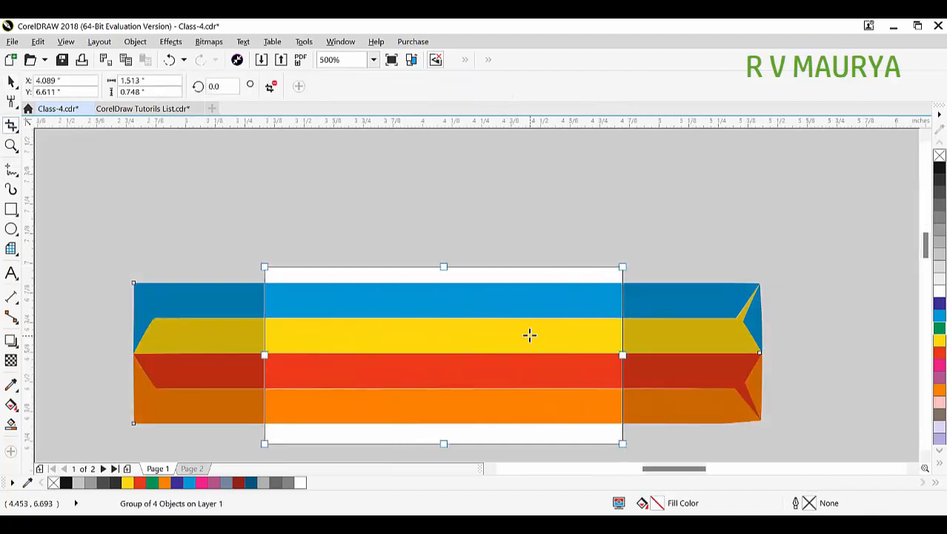
double_click(530, 336)
scroll(510, 322, "down", 6)
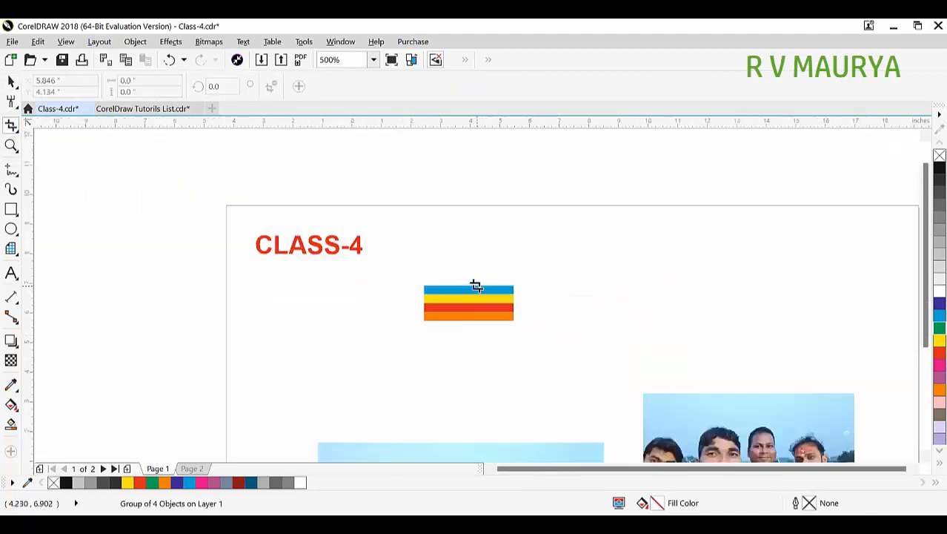
scroll(542, 362, "up", 3)
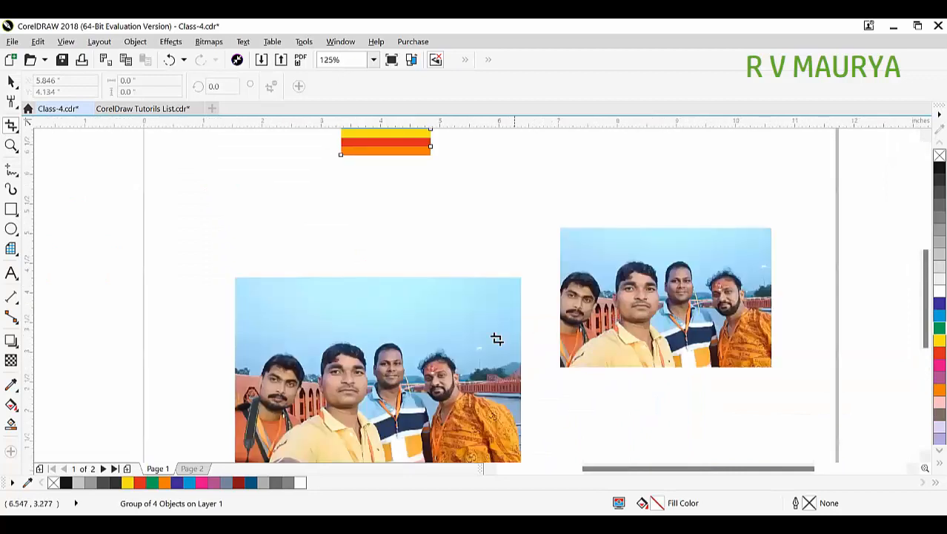
With nothing selected, try cropping the right photo to about 2.53 by 2.0 inches around three people and undo the crop.
scroll(444, 252, "down", 2)
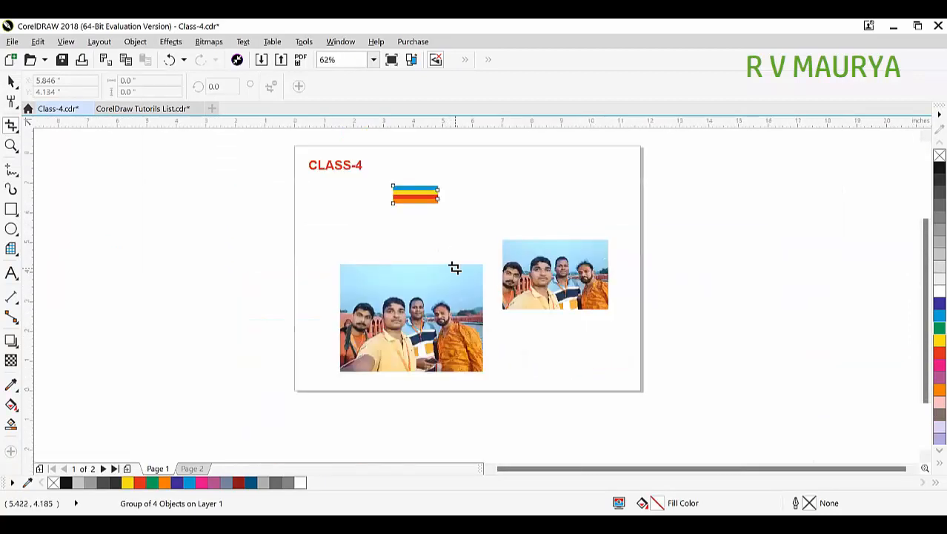
key("space")
left_click(478, 226)
left_click(525, 253)
left_click(503, 203)
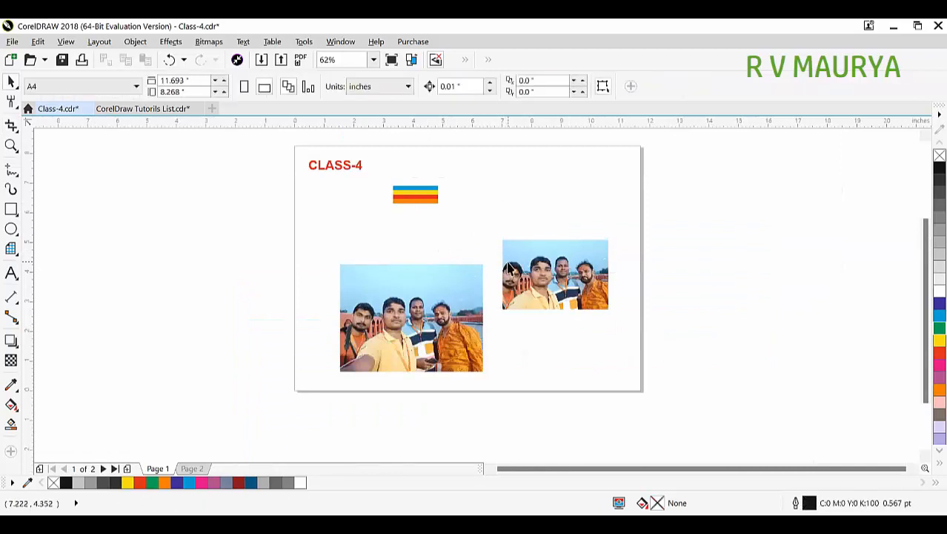
left_click(10, 124)
left_click_drag(532, 249, 606, 308)
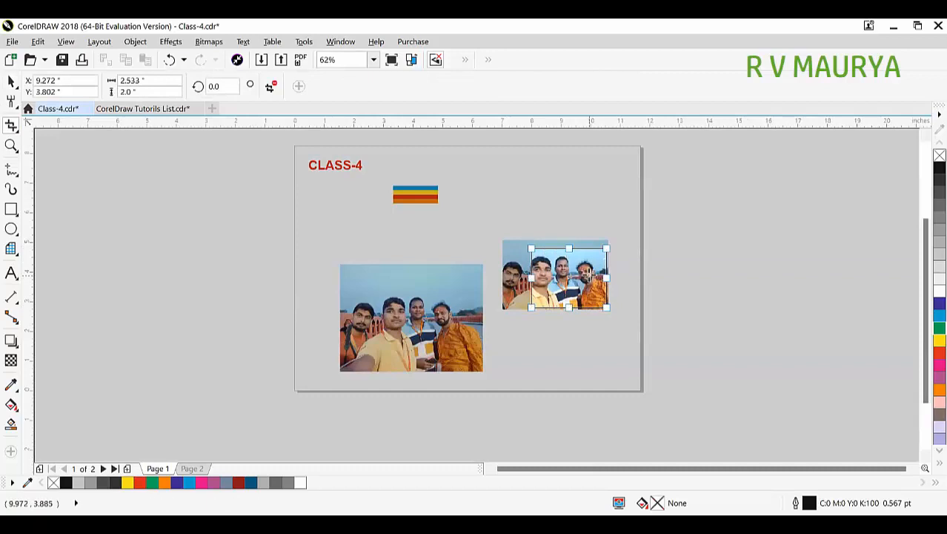
double_click(587, 274)
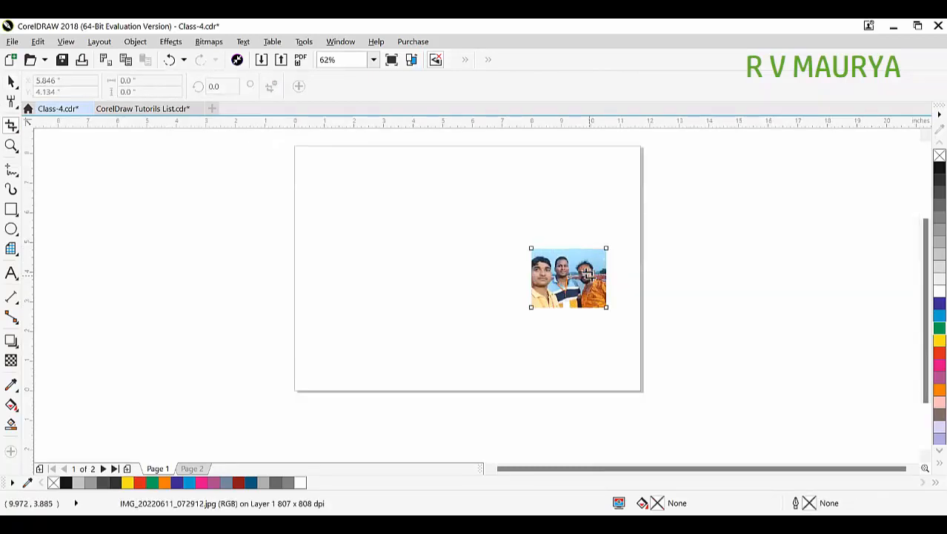
key("ctrl+z")
Undo the earlier crops of the striped group and the right photo, and clear the selection.
key("ctrl+z")
key("ctrl+z")
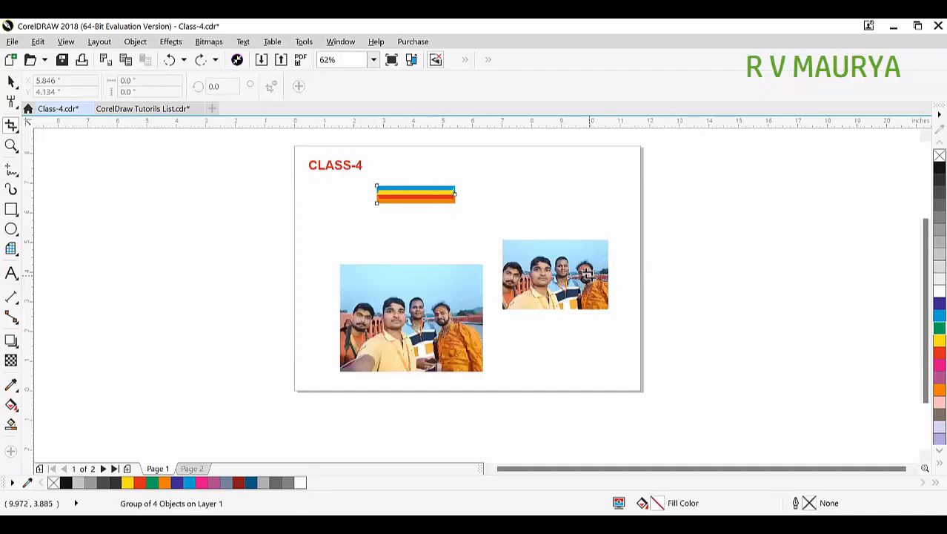
key("ctrl+z")
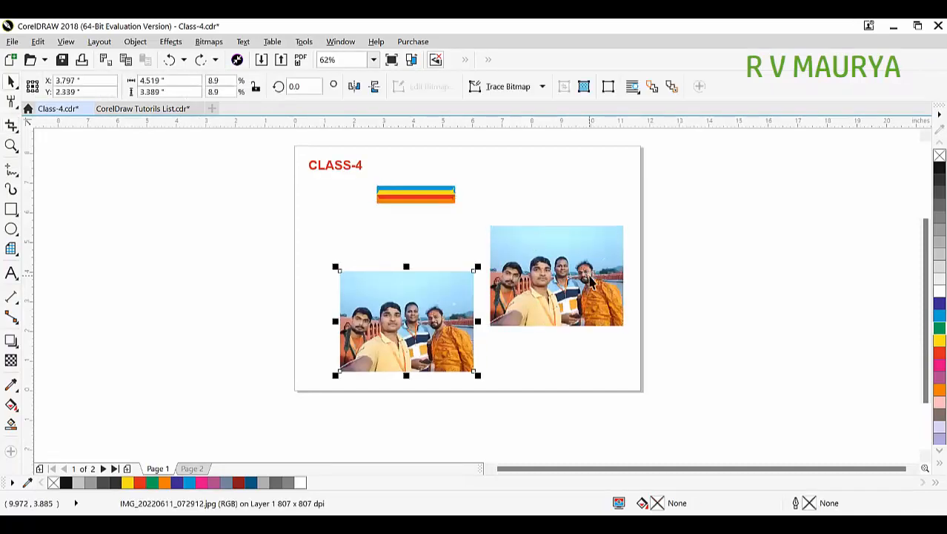
key("space")
left_click(738, 273)
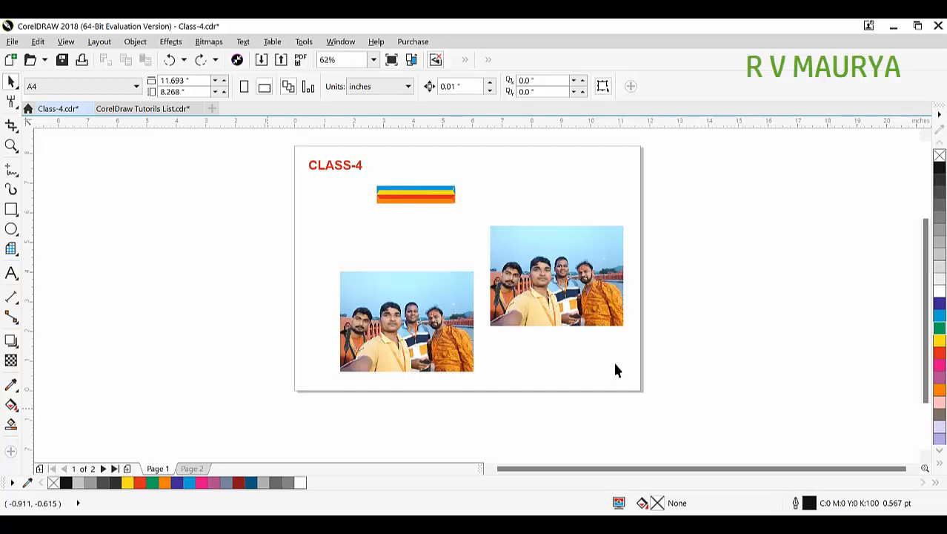
scroll(397, 330, "up", 4)
scroll(343, 357, "down", 3)
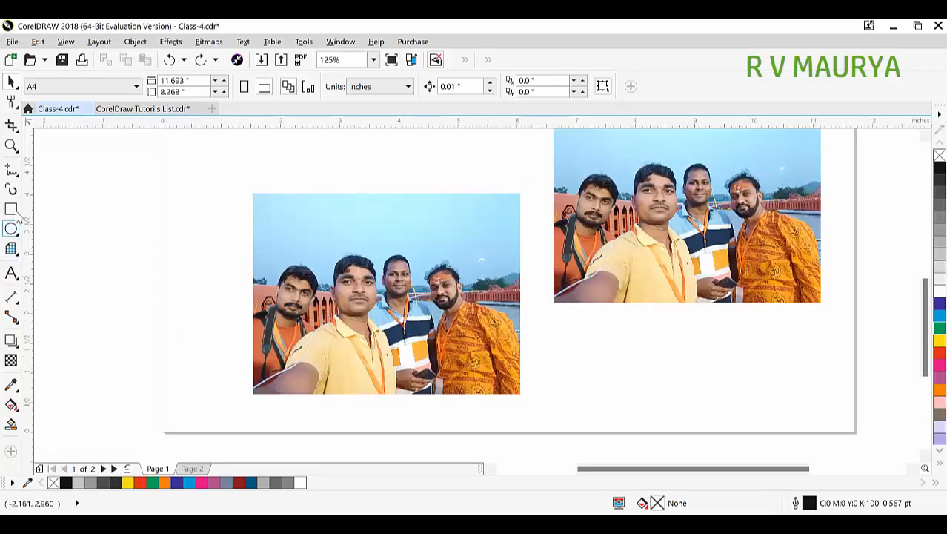
left_click(15, 175)
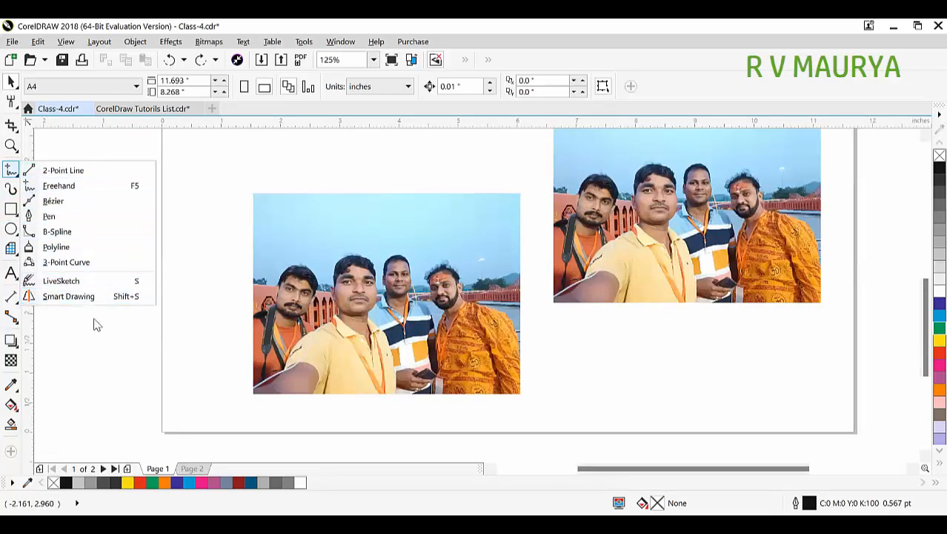
left_click(205, 250)
Select the right copy of the photo and delete it from the page.
left_click_drag(608, 219, 615, 246)
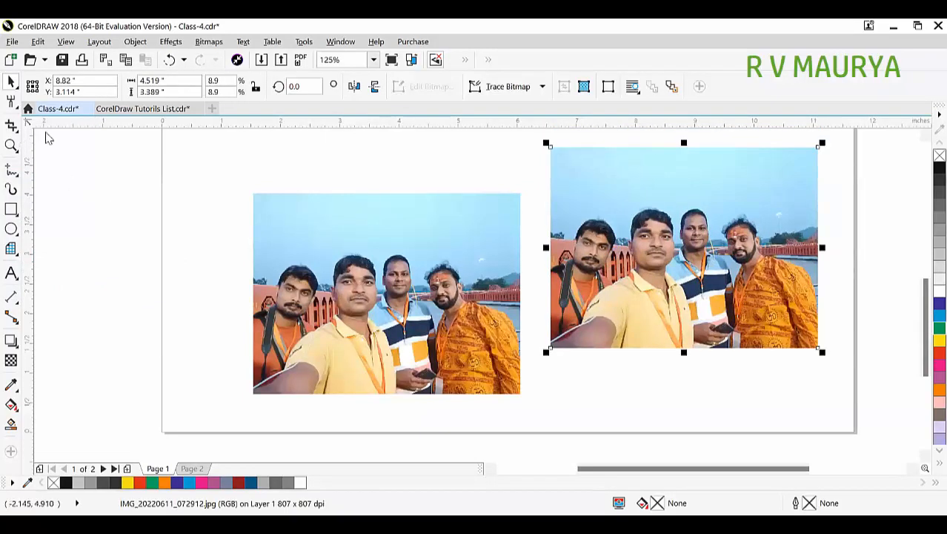
left_click(16, 130)
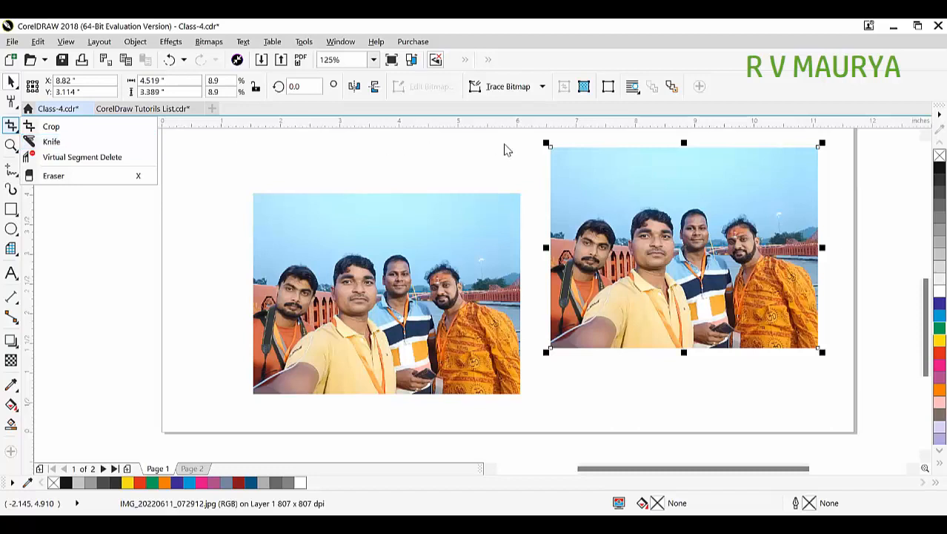
left_click(561, 254)
key("Delete")
Move the remaining photo slightly up and to the right, centring it at about X 4.24, Y 2.56 inches, and keep it selected.
left_click(469, 243)
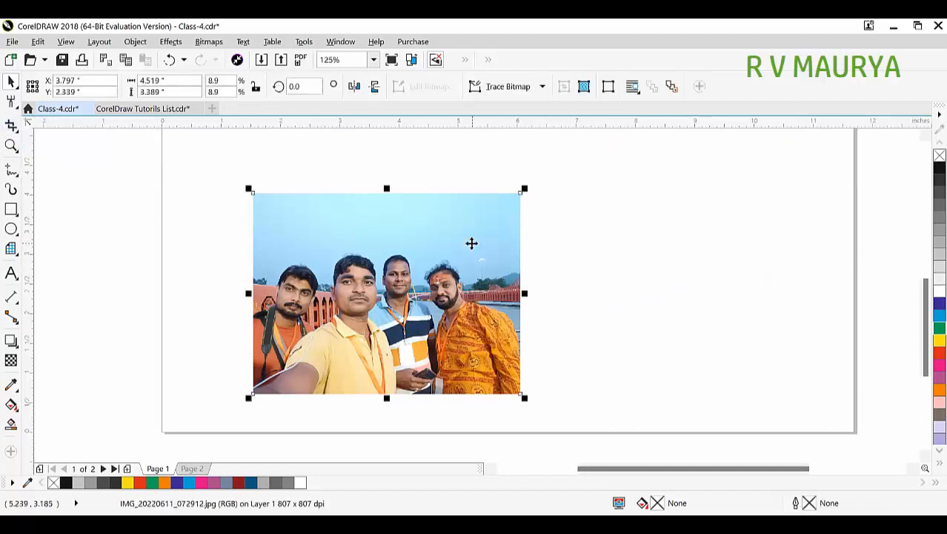
left_click_drag(443, 222, 469, 210)
left_click(436, 224)
left_click(552, 215)
left_click(488, 205)
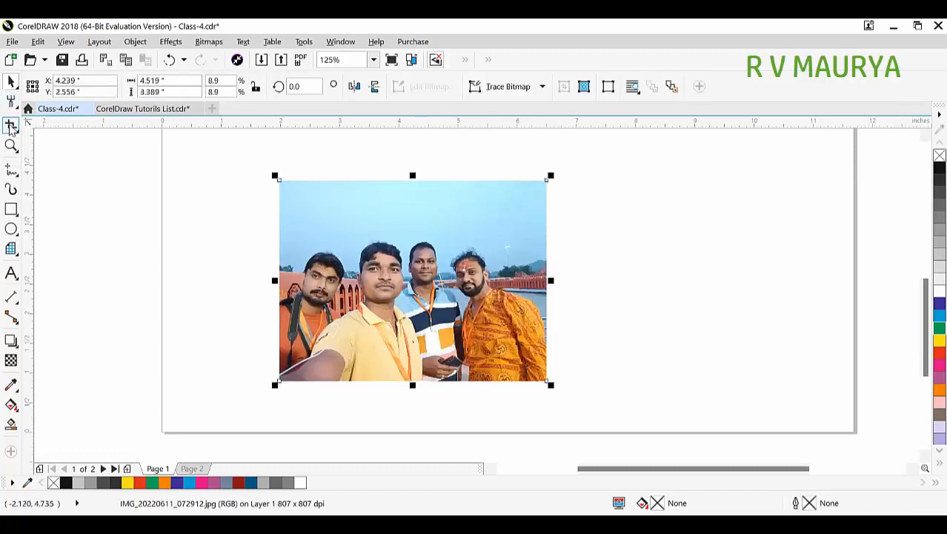
Activate the Knife tool and go through its Freehand and Bézier modes, keeping 2-Point Line mode for straight cuts.
left_click(15, 105)
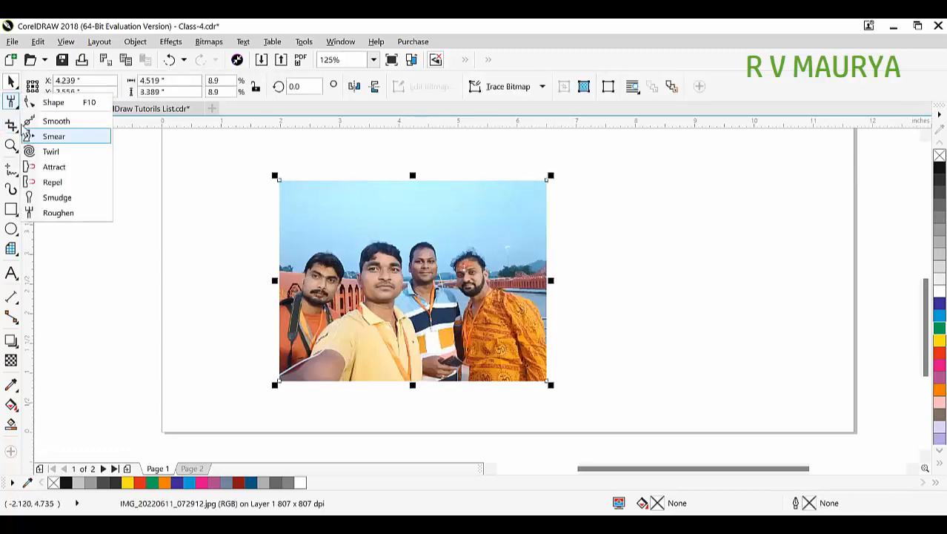
left_click(15, 126)
left_click(48, 144)
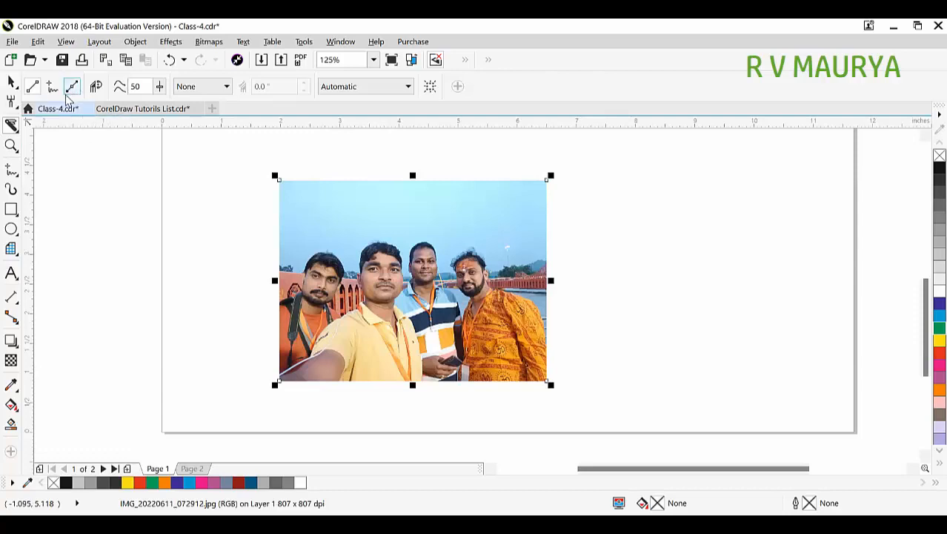
left_click(52, 88)
left_click(29, 89)
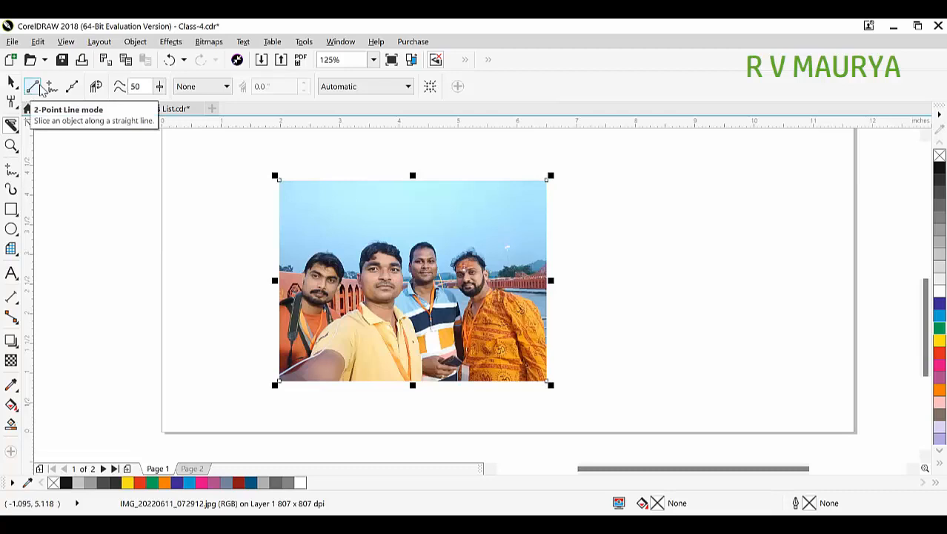
left_click(51, 87)
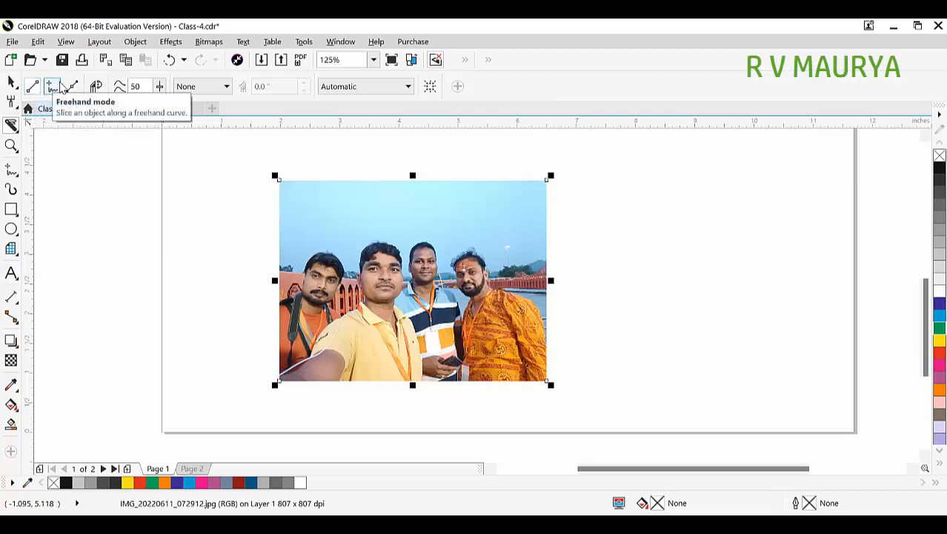
left_click(71, 88)
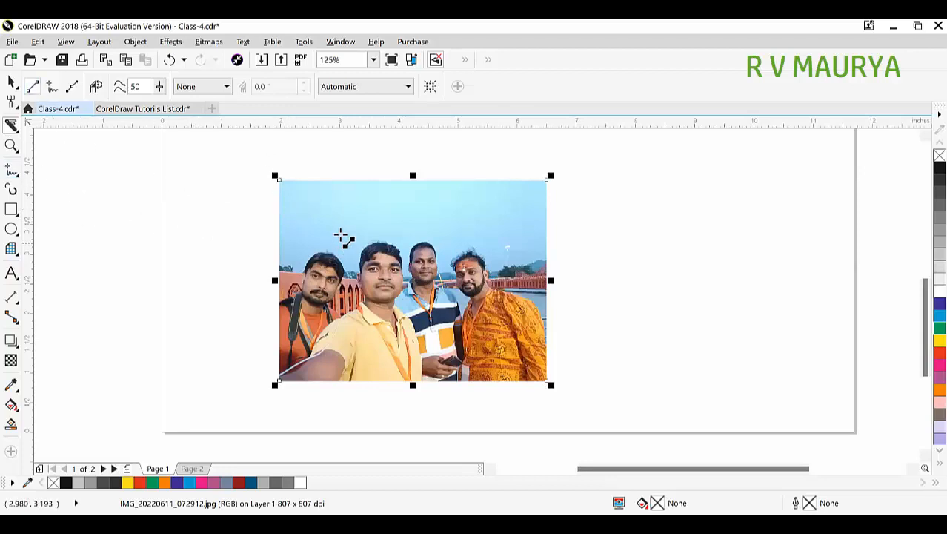
Try slicing the photo along a slanted straight line about 6.4 inches long across the sky, separate the upper strip, and undo both.
left_click(252, 205)
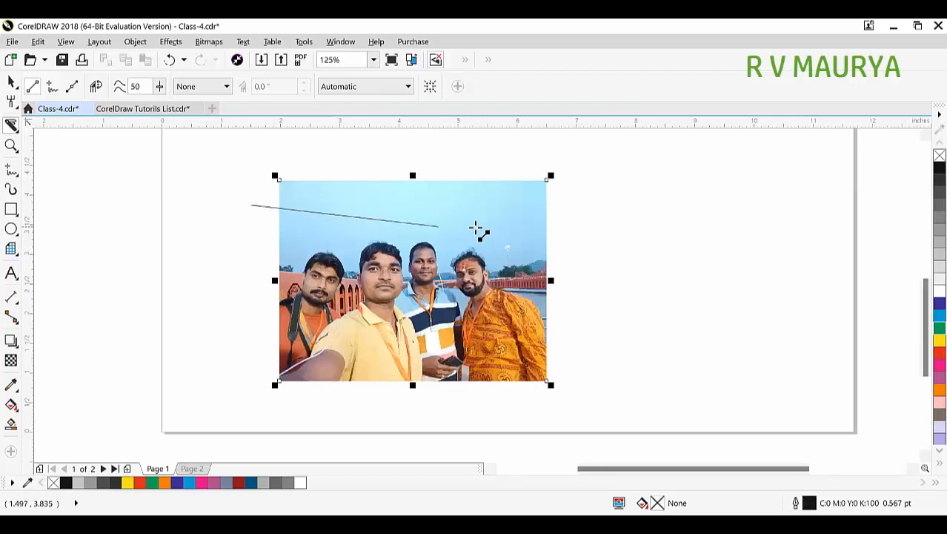
left_click(639, 207)
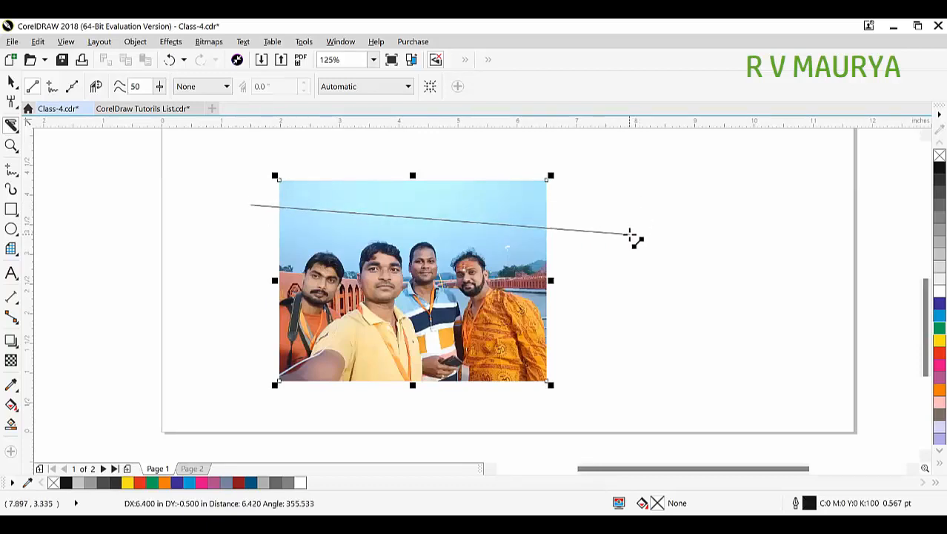
left_click_drag(629, 234, 629, 234)
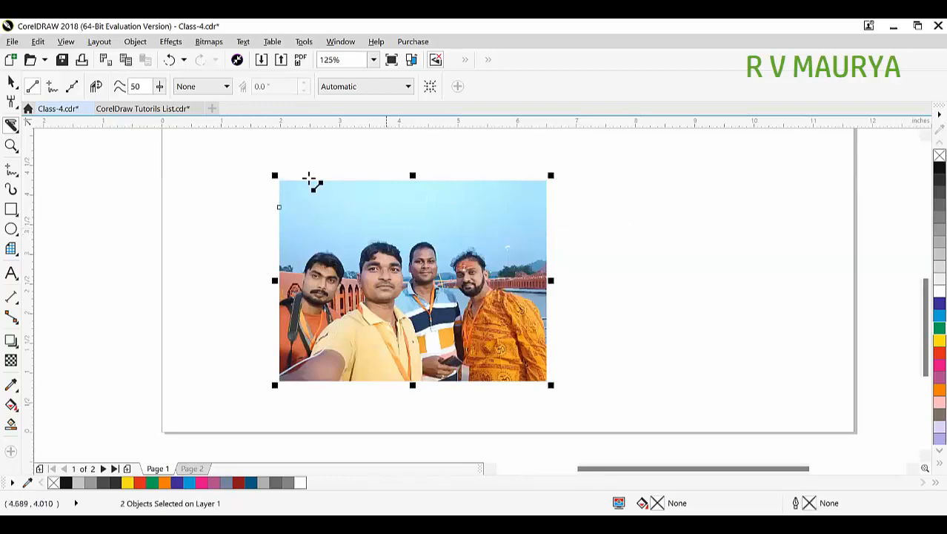
left_click(15, 83)
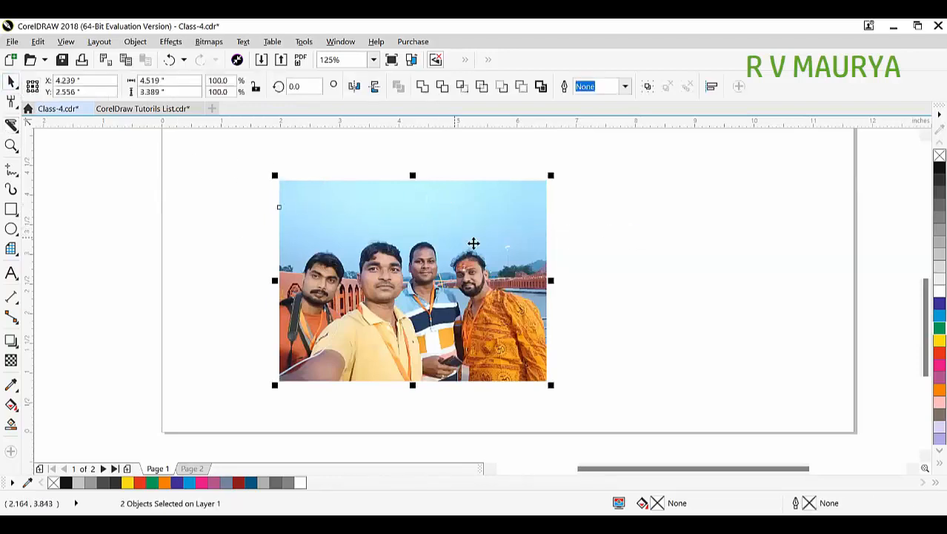
left_click(511, 198)
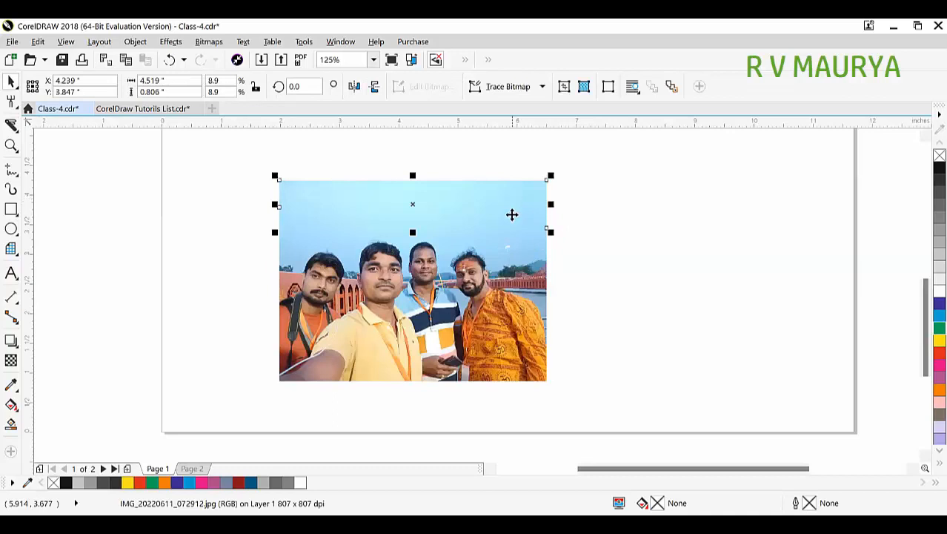
left_click_drag(511, 214, 518, 189)
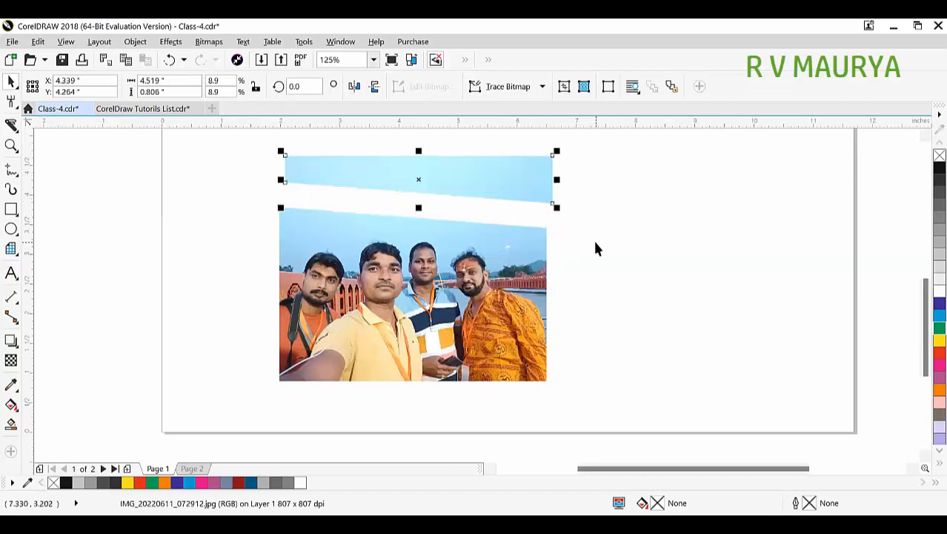
key("ctrl+z")
key("ctrl+z")
Try another straight Knife cut rising toward the photo's upper right corner, separate the sky strip, and undo both.
key("space")
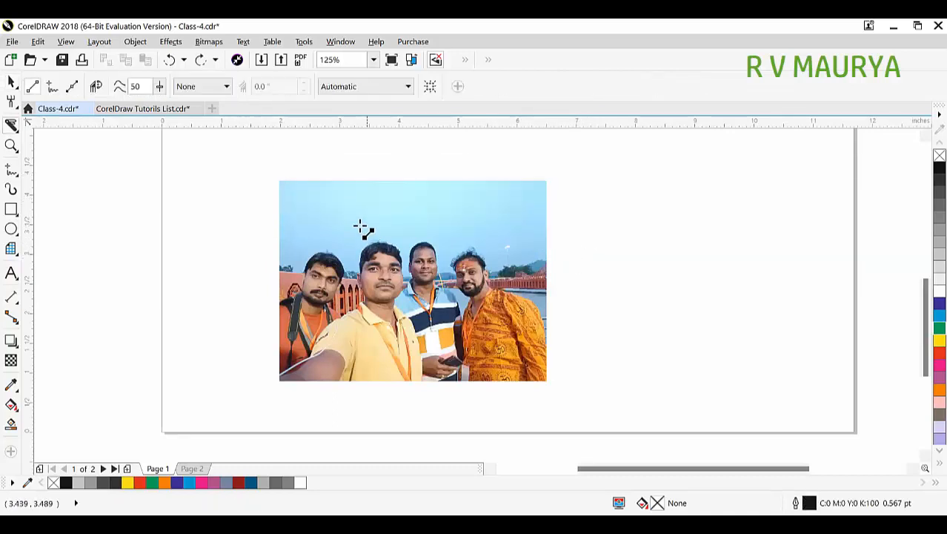
left_click(238, 211)
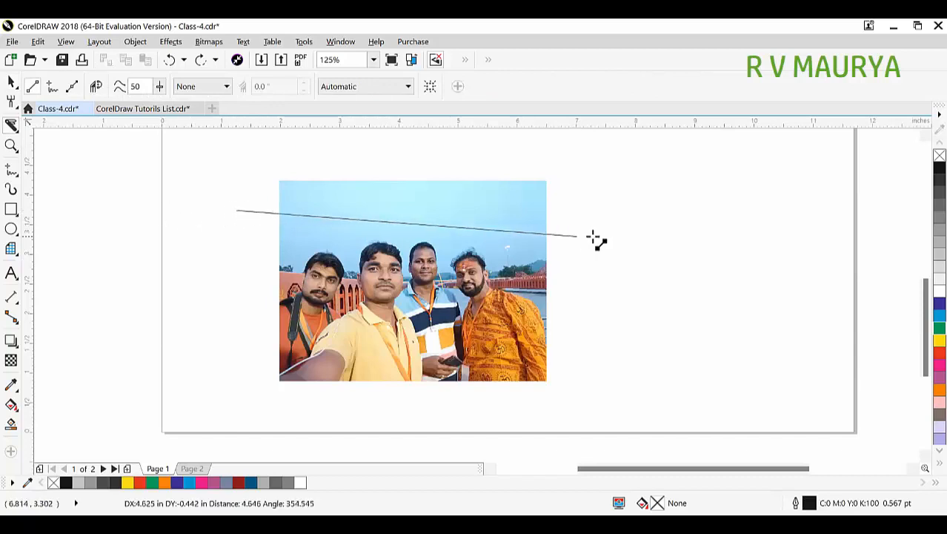
left_click(659, 172)
key("space")
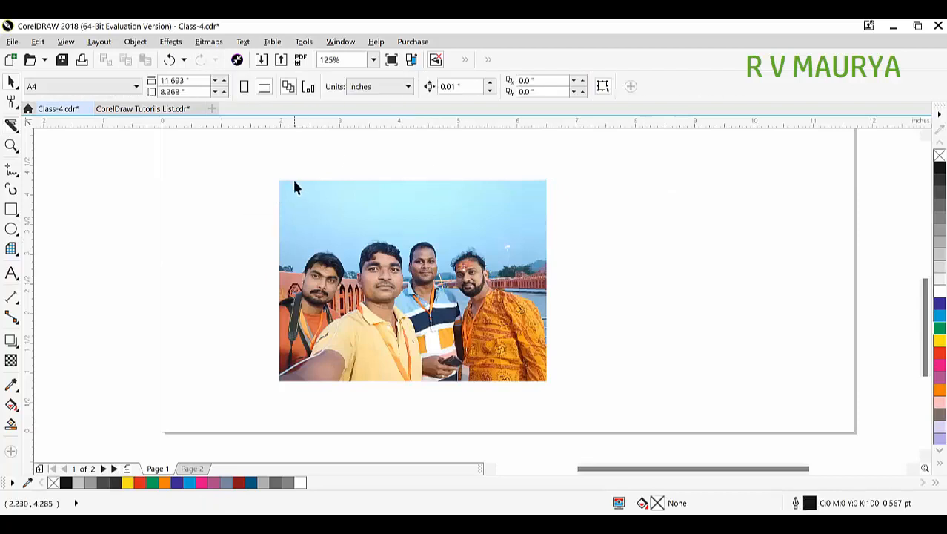
left_click_drag(294, 186, 310, 174)
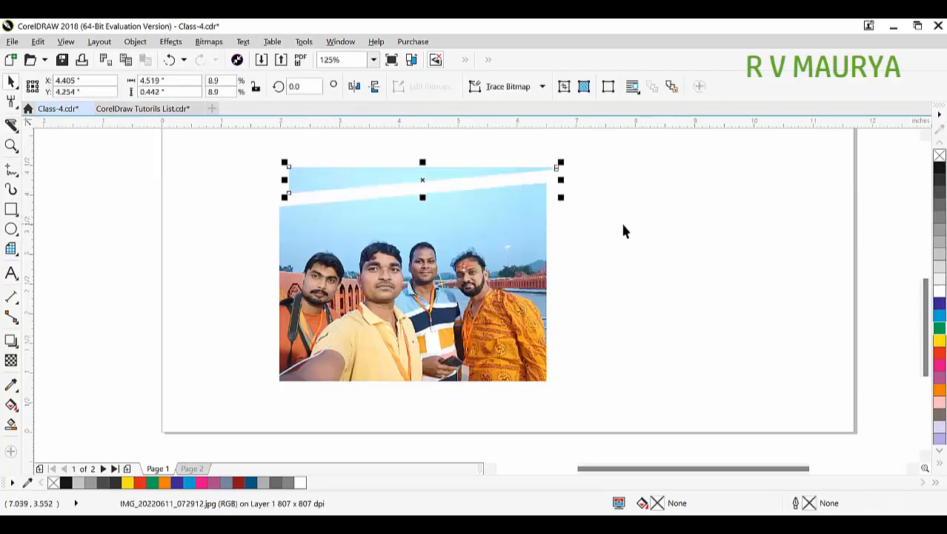
key("ctrl+z")
key("ctrl+z")
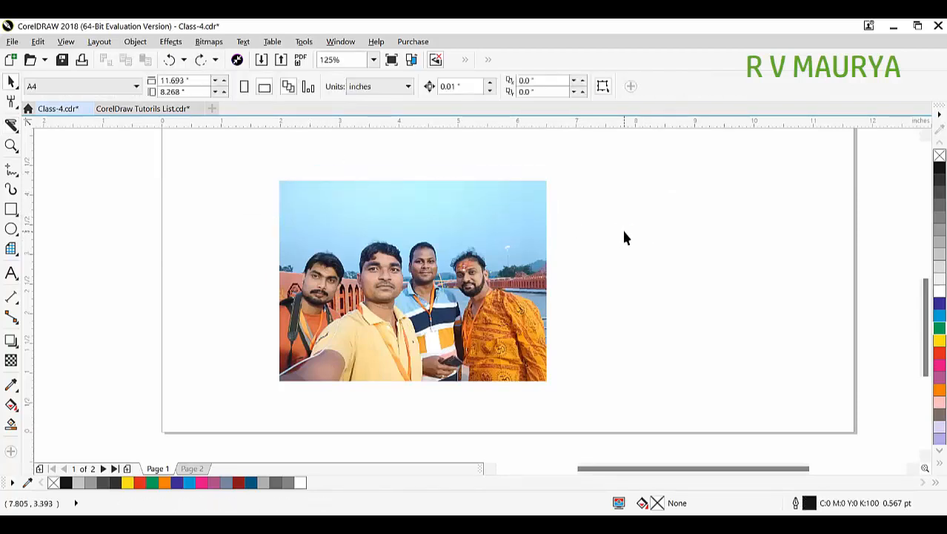
Move the photo left and draw a yellow-filled rectangle about 3.75 by 2.74 inches in the empty area beside it.
left_click_drag(448, 268, 405, 266)
left_click(11, 210)
left_click_drag(593, 183, 818, 349)
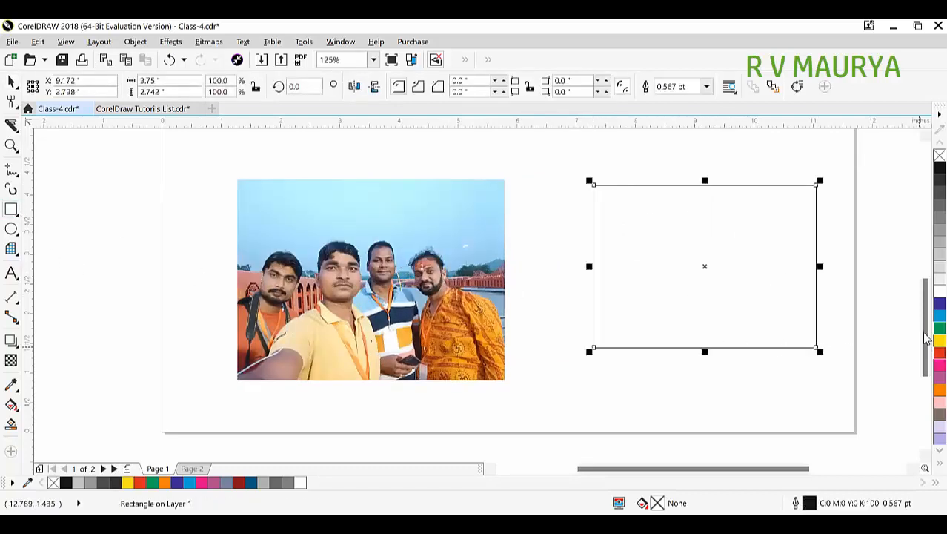
left_click(939, 315)
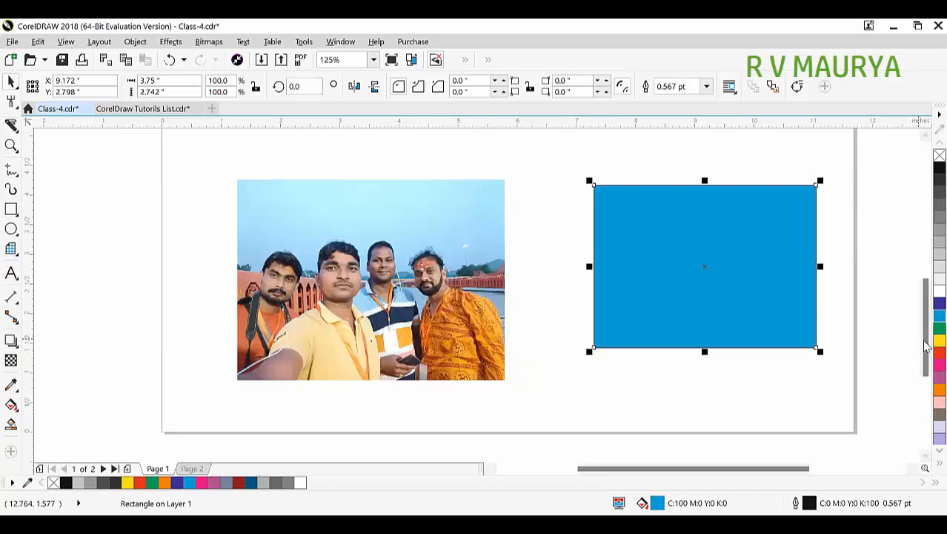
left_click(939, 340)
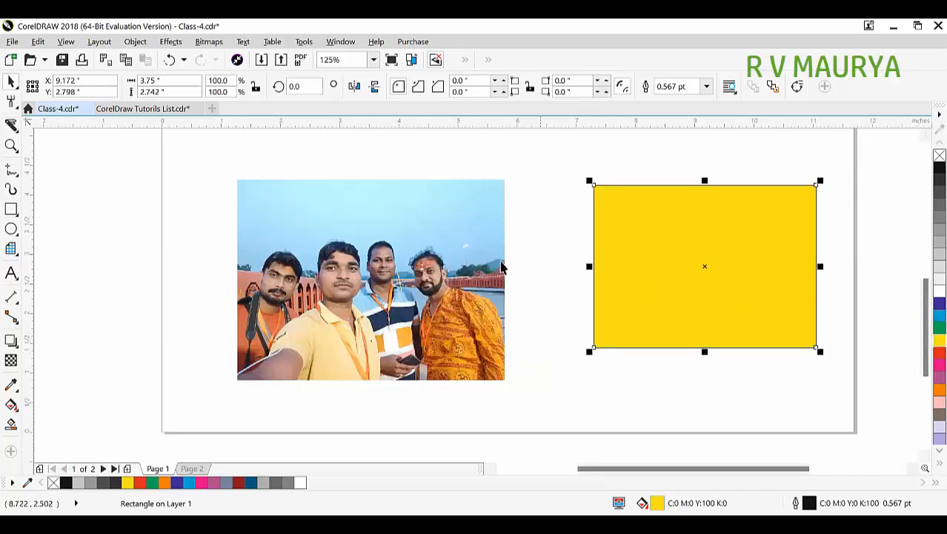
Slice the yellow rectangle diagonally from upper left to lower right with the Knife tool and move its two pieces apart.
left_click(12, 126)
left_click(530, 175)
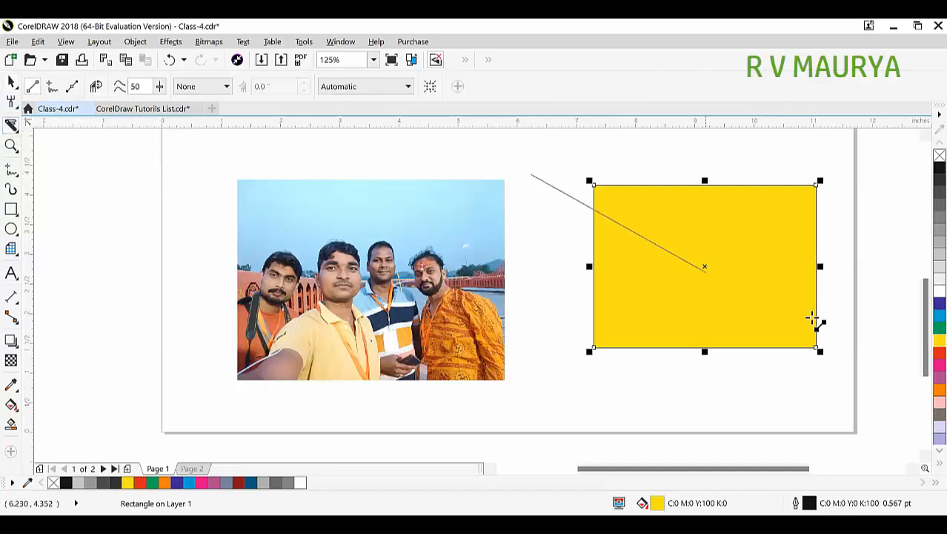
left_click(845, 336)
key("space")
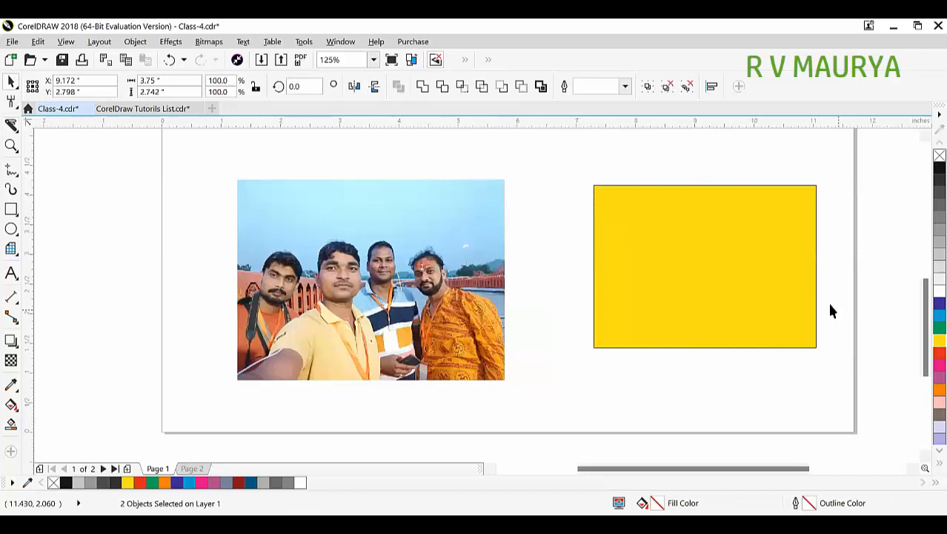
left_click_drag(766, 267, 791, 228)
left_click_drag(727, 304, 710, 320)
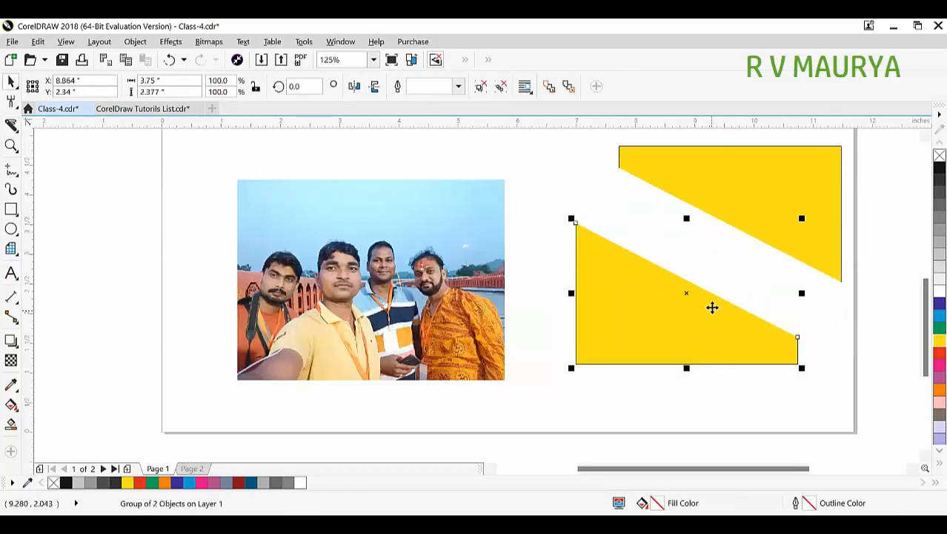
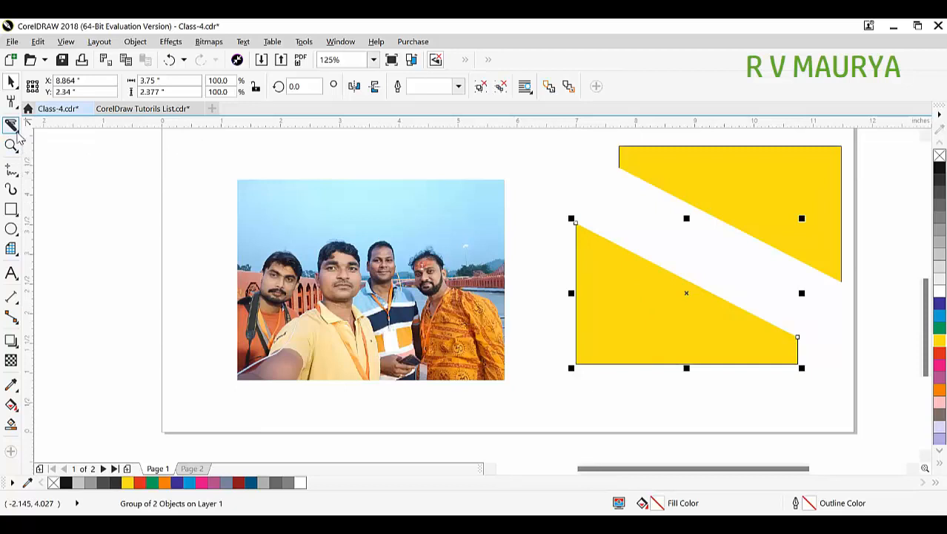
Slice the lower yellow piece along a winding freehand path with the Knife tool, and reposition the resulting group slightly higher.
left_click(14, 127)
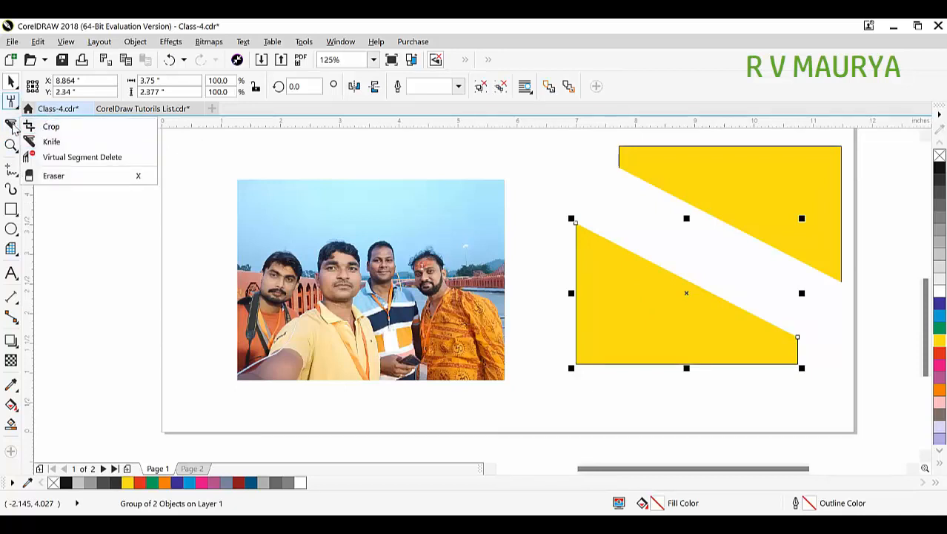
left_click(44, 142)
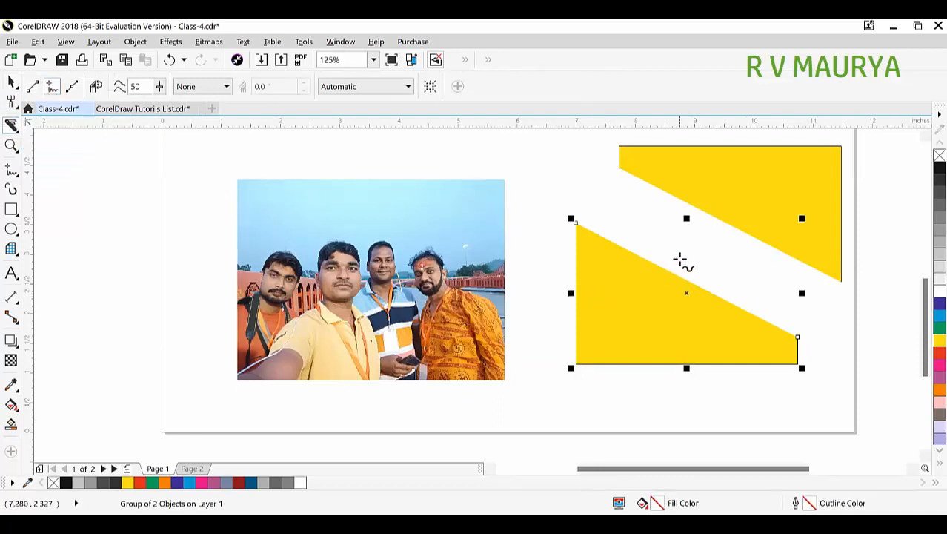
mouse_move(622, 230)
left_mouse_down()
mouse_move(645, 272)
mouse_move(684, 305)
mouse_move(614, 339)
mouse_move(688, 363)
mouse_move(719, 296)
mouse_move(744, 300)
mouse_move(744, 346)
mouse_move(790, 373)
mouse_move(812, 329)
mouse_move(790, 295)
mouse_move(762, 309)
mouse_move(773, 346)
mouse_move(786, 319)
left_mouse_up()
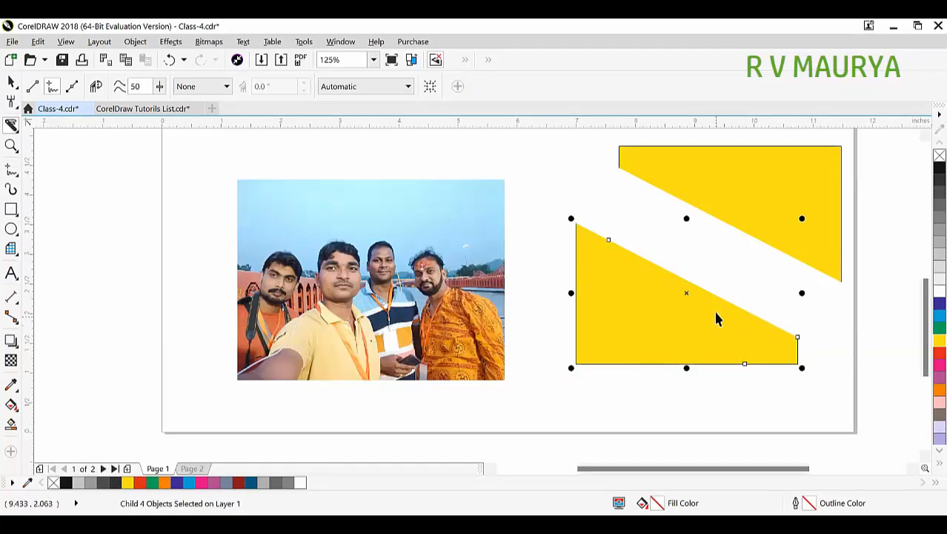
key("space")
left_click_drag(723, 310, 730, 277)
key("space")
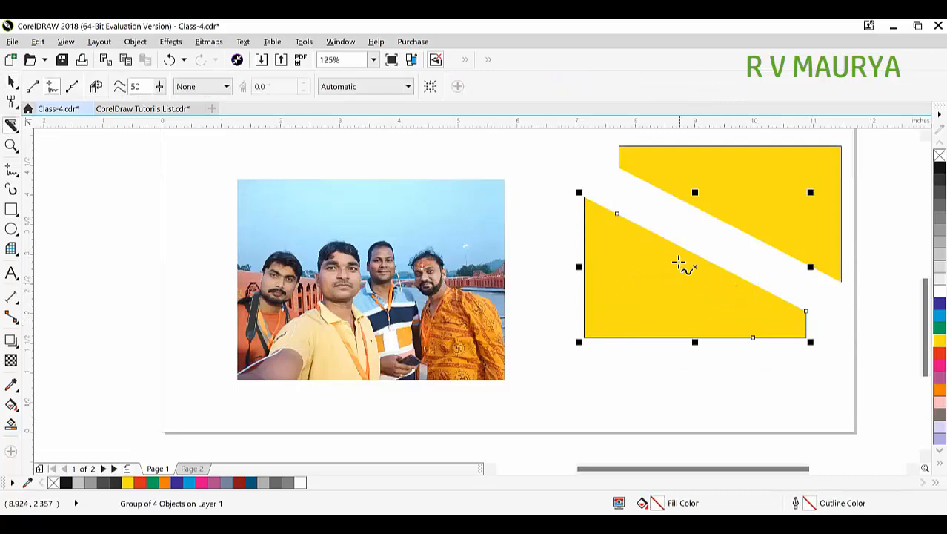
key("space")
left_click_drag(675, 263, 668, 283)
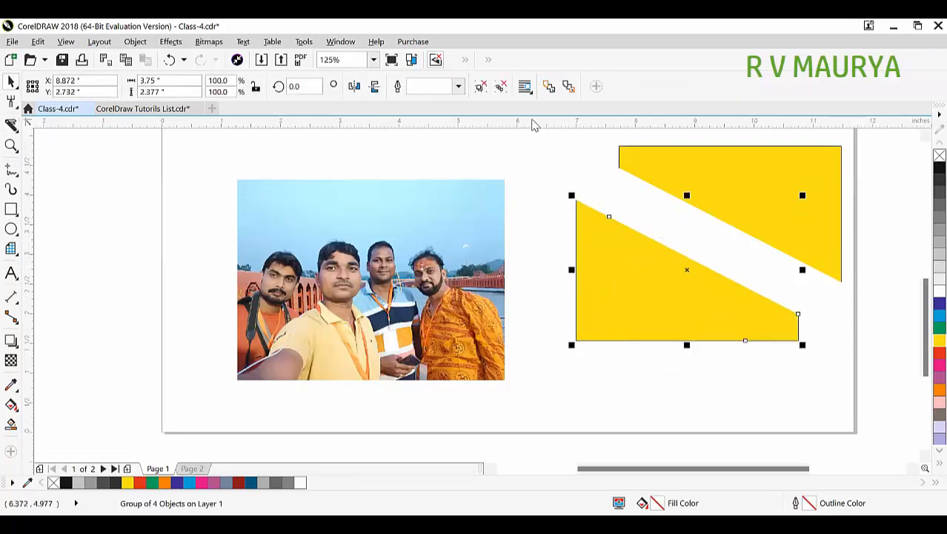
Ungroup all objects in the sliced lower shape, try moving its curved inner piece outward, and undo the move.
left_click(500, 87)
left_click(699, 231)
left_click_drag(714, 277, 744, 248)
key("ctrl+z")
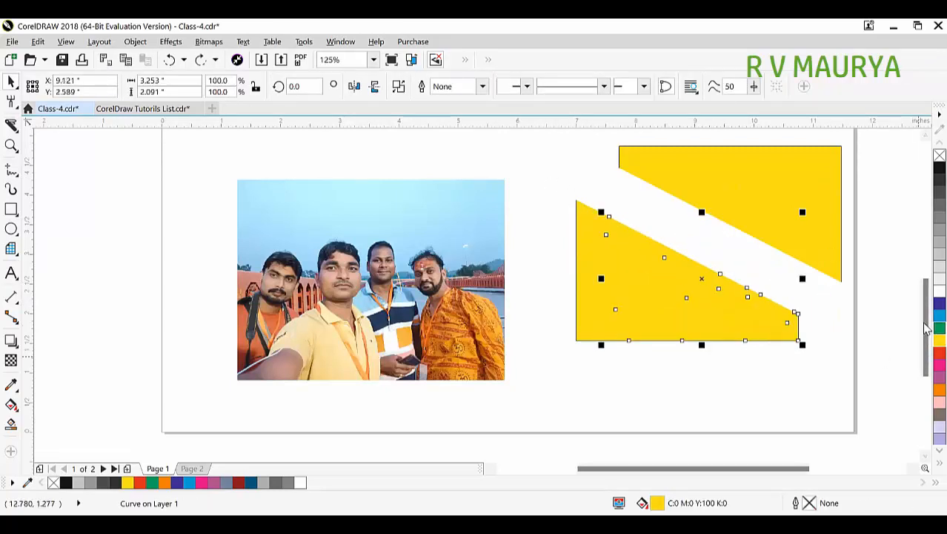
Fill the curved inner piece with orange and select the remaining yellow piece around it.
left_click(939, 315)
left_click(940, 389)
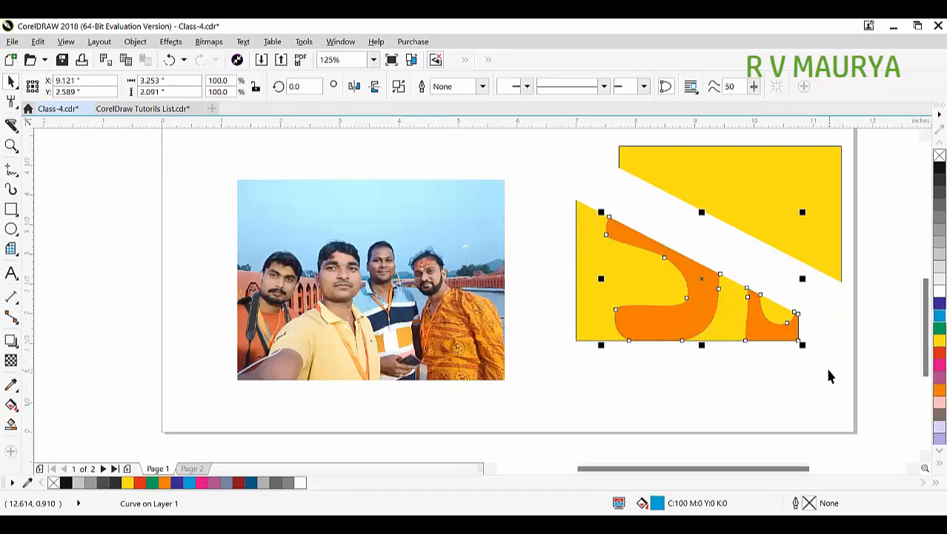
left_click(825, 365)
left_click(626, 291)
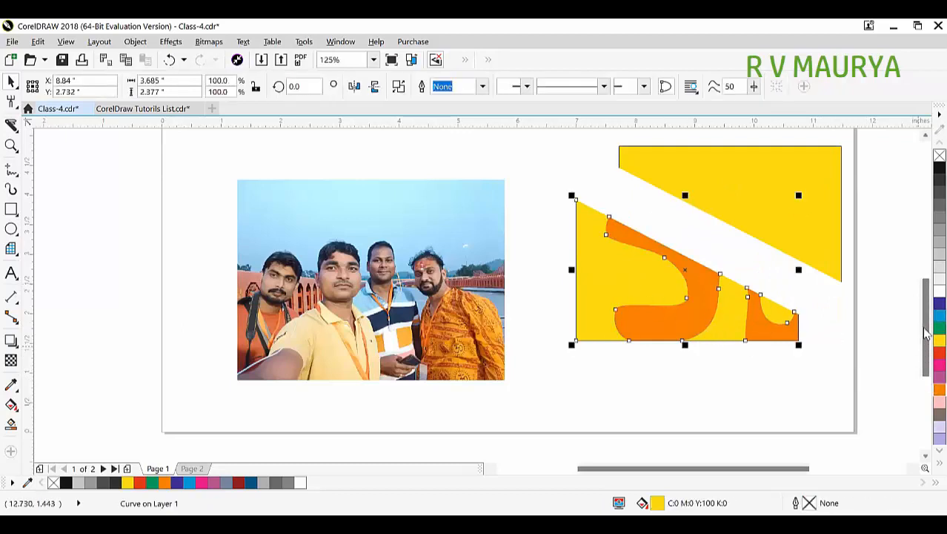
Delete all the sliced yellow and orange pieces together with their leftover black outlines, keeping only the photo.
left_click(767, 233)
key("Delete")
left_click(700, 272)
key("Delete")
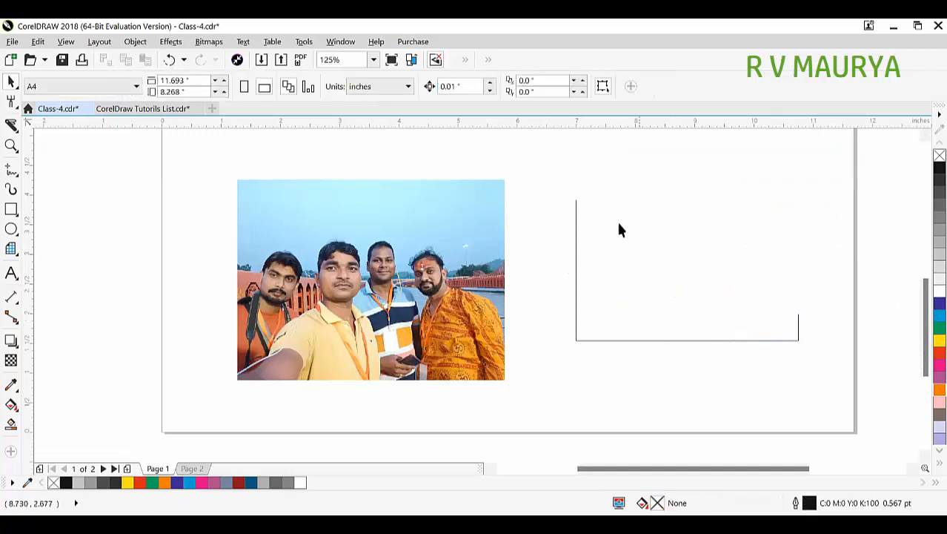
left_click(712, 340)
key("Delete")
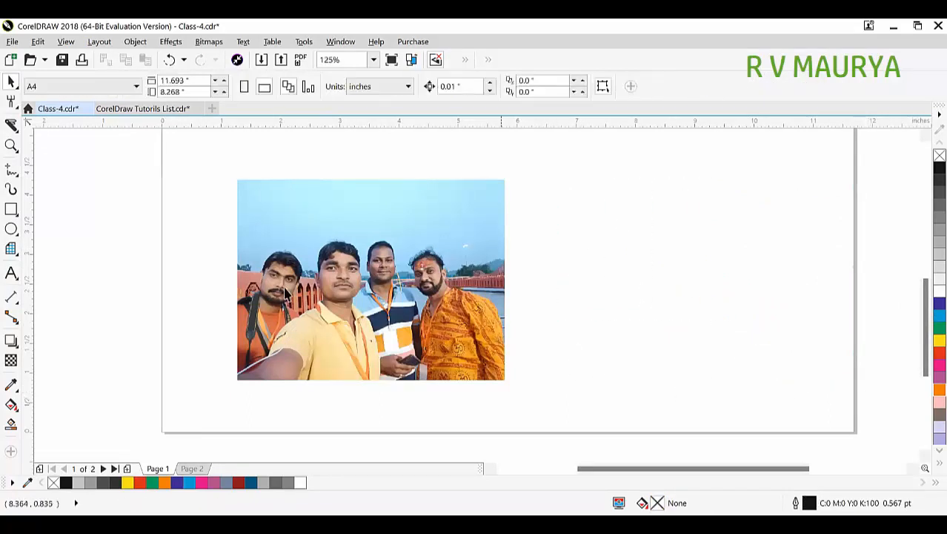
Draw a new rectangle about 4.29 by 3.26 inches in the empty area beside the photo and fill it with yellow.
left_click(10, 208)
left_click_drag(540, 175, 795, 369)
left_click(939, 341)
left_click(10, 83)
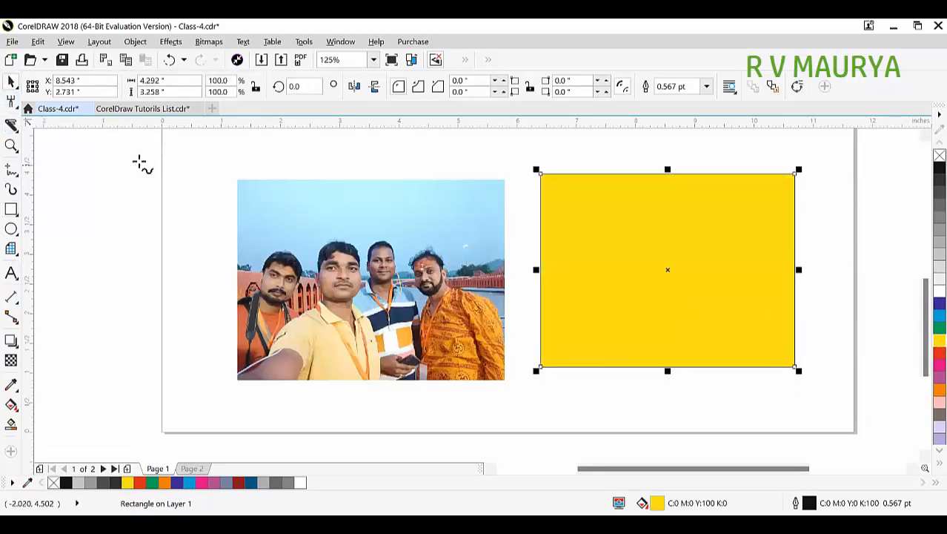
Cut the yellow rectangle along a wavy freehand Knife line from its upper to its lower edge and ungroup the cut pieces.
mouse_move(532, 153)
left_mouse_down()
mouse_move(616, 197)
mouse_move(559, 212)
mouse_move(563, 241)
mouse_move(659, 254)
mouse_move(637, 300)
mouse_move(755, 316)
mouse_move(757, 356)
mouse_move(828, 382)
mouse_move(828, 404)
mouse_move(694, 404)
mouse_move(526, 381)
mouse_move(514, 163)
left_mouse_up()
key("space")
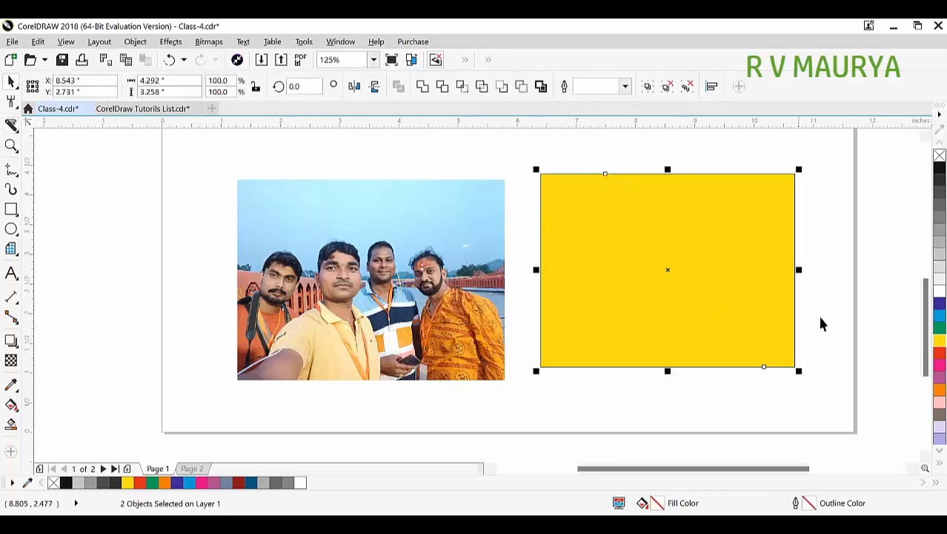
left_click(821, 322)
left_click(744, 263)
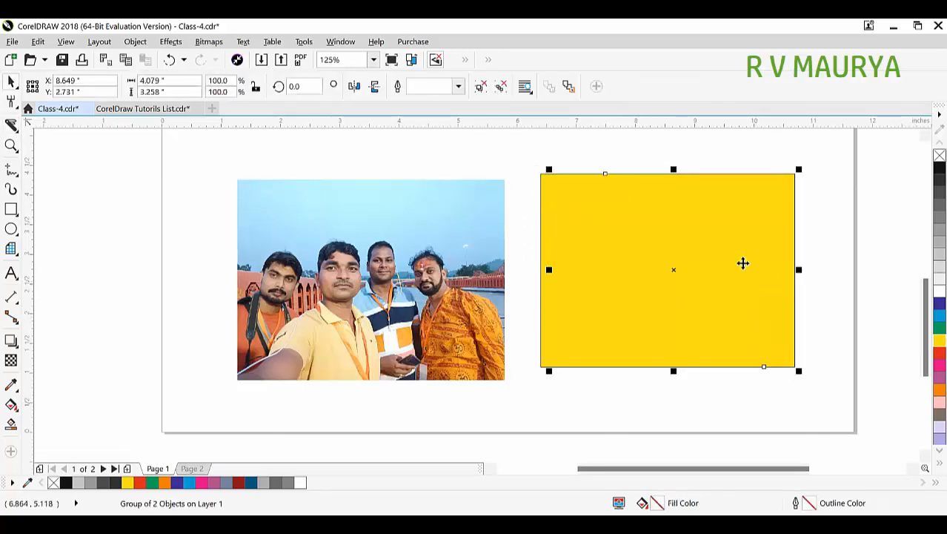
key("ctrl+u")
Fill the cut rectangle's right-hand piece with orange.
left_click(530, 172)
left_click(771, 287)
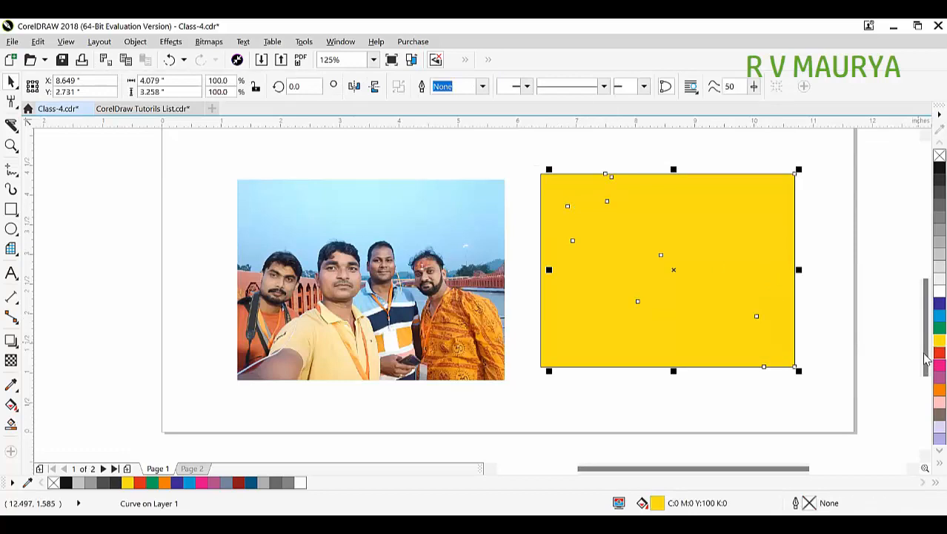
left_click(938, 389)
left_click(844, 308)
left_click(795, 272)
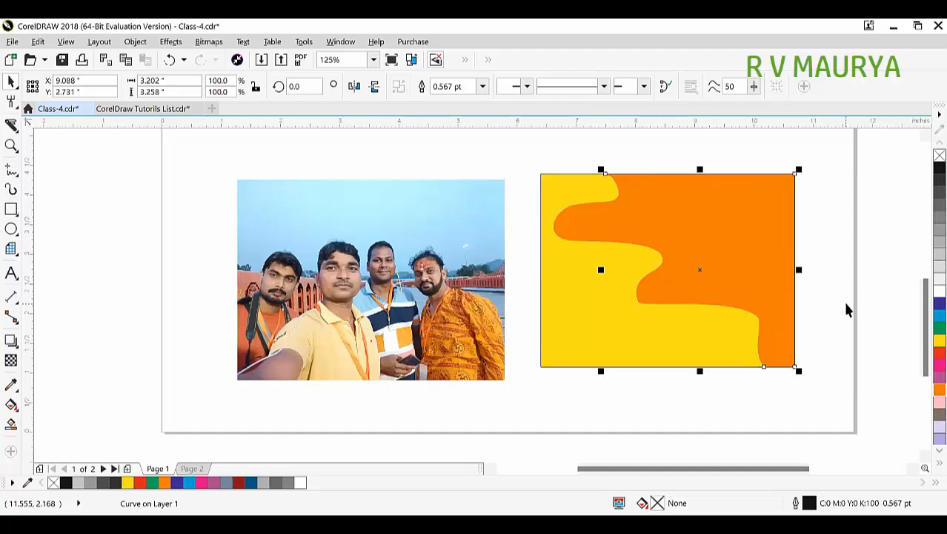
Delete both the orange and the yellow pieces of the cut rectangle.
left_click(795, 414)
left_click(723, 299)
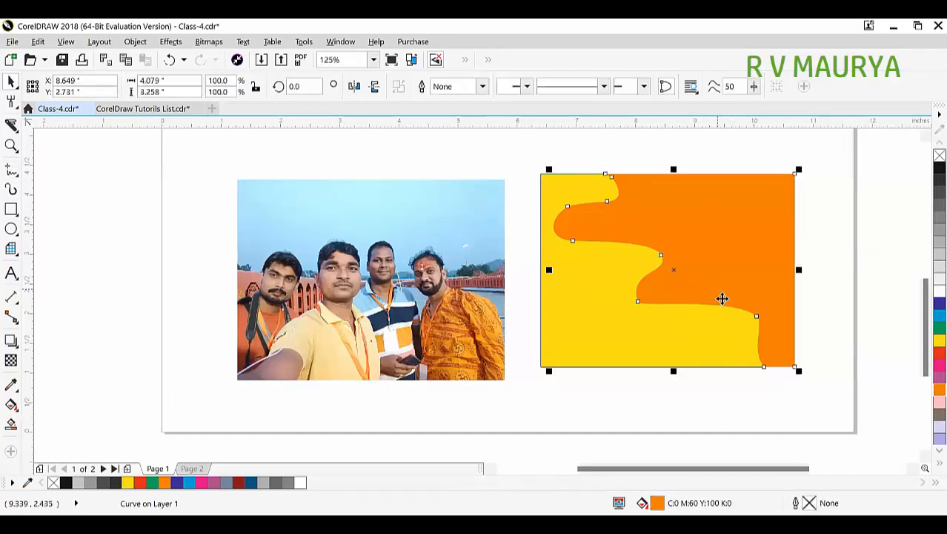
key("Delete")
left_click(652, 296)
key("Delete")
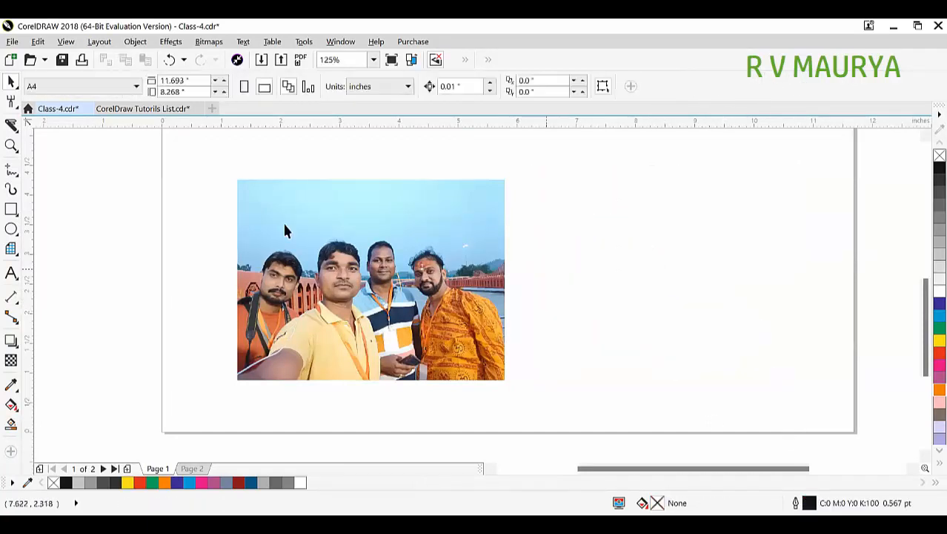
Draw a rectangle about 4.24 by 3.2 inches beside the photo and fill it with cyan.
left_click(11, 209)
left_click_drag(548, 180, 801, 371)
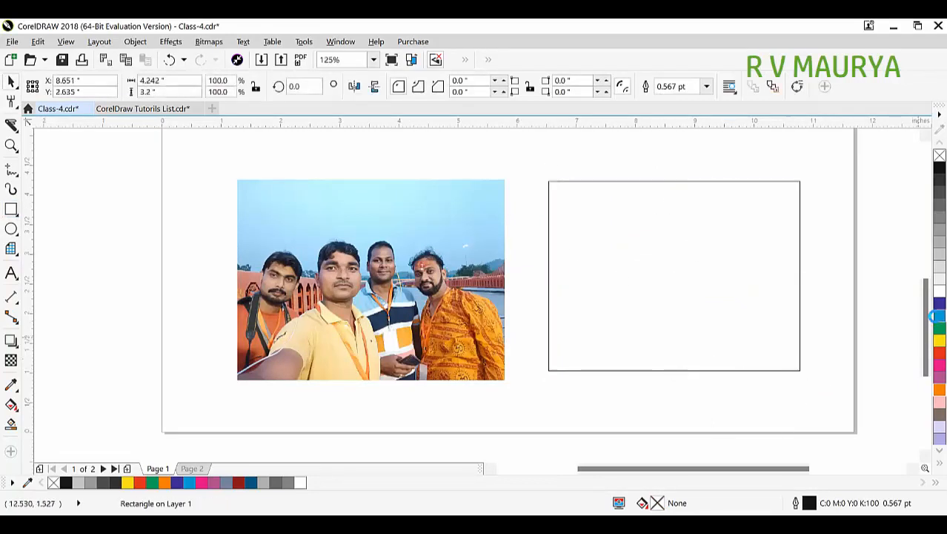
left_click(939, 315)
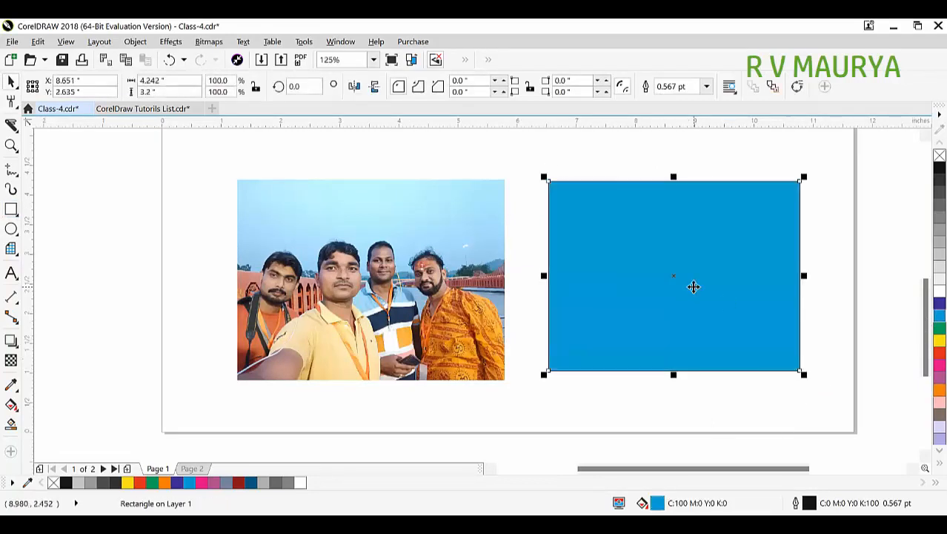
Try to cut the cyan rectangle with the Knife tool in Bézier mode, tracing a curved path, and discard the path.
left_click(11, 125)
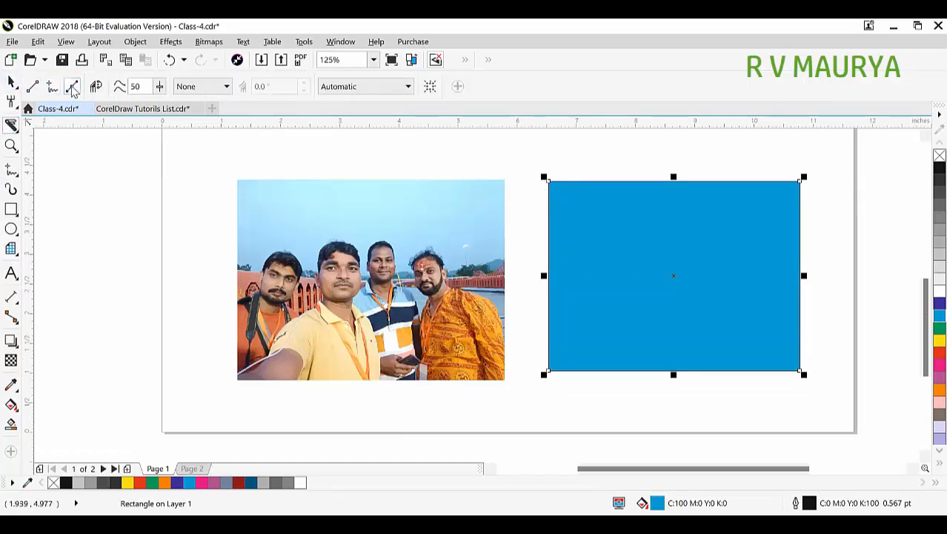
left_click(552, 170)
left_click_drag(539, 158, 593, 186)
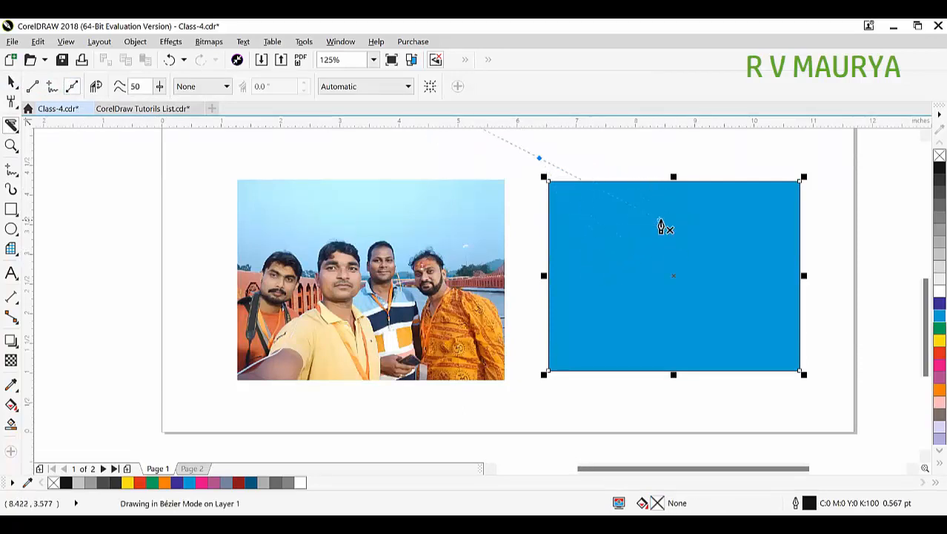
left_click_drag(661, 221, 660, 220)
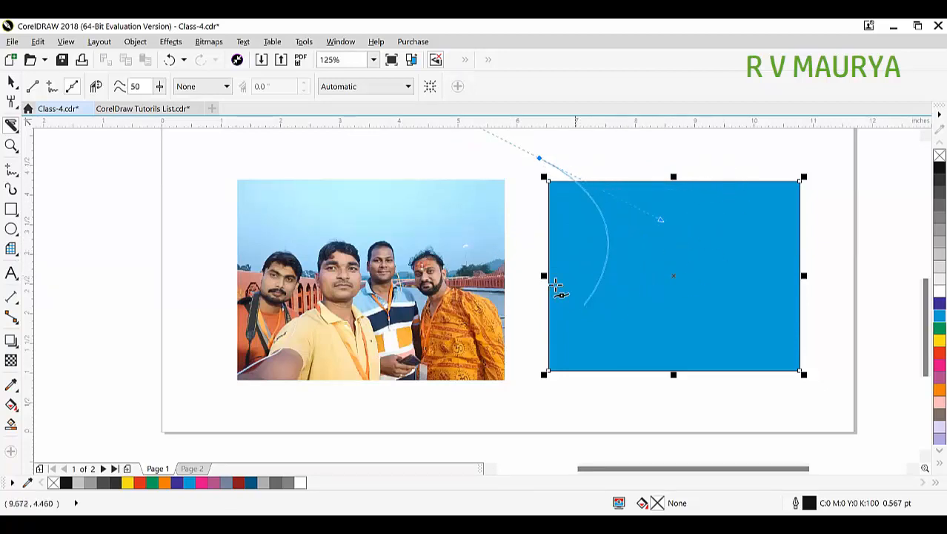
left_click(619, 265)
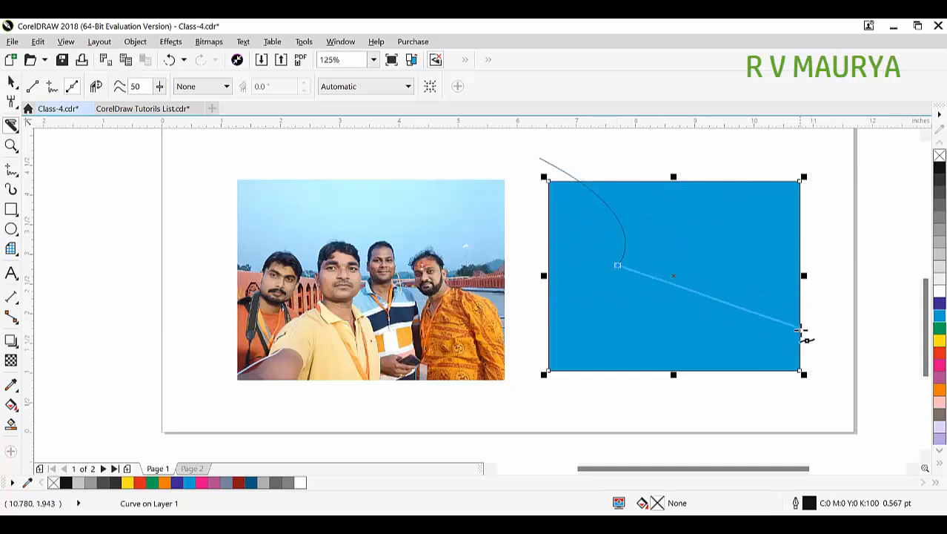
left_click_drag(762, 391, 701, 435)
scroll(533, 300, "down", 2)
left_click_drag(527, 324, 523, 193)
scroll(543, 216, "up", 4)
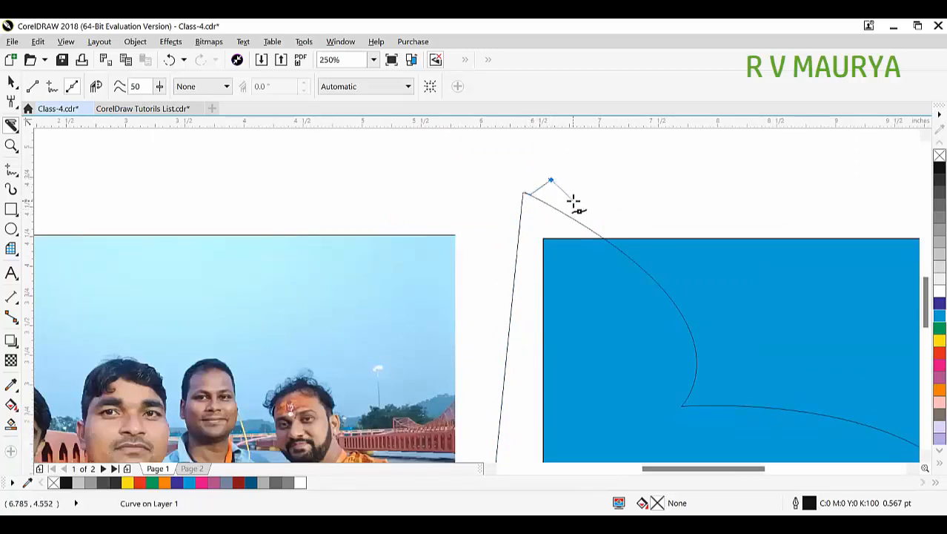
key("Delete")
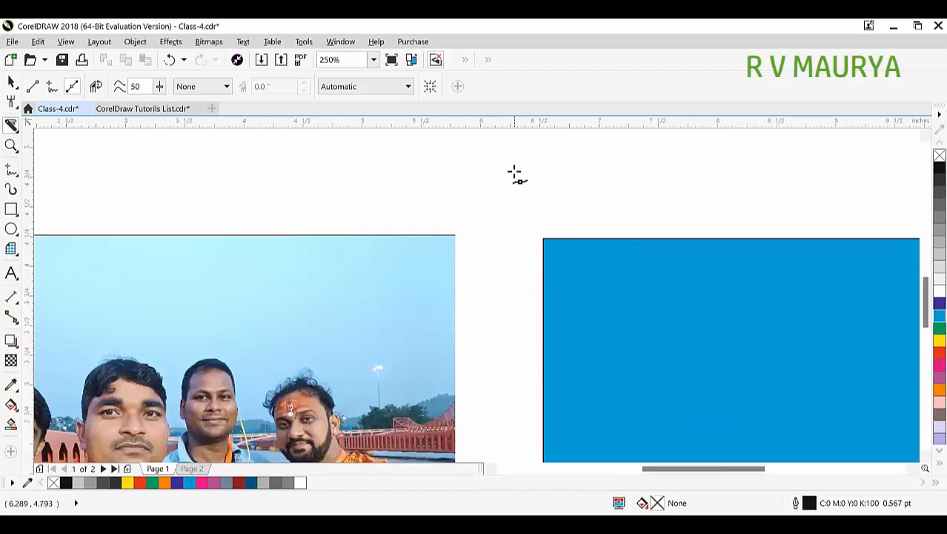
Undo the rectangle's cyan fill and fill it with yellow instead.
scroll(543, 233, "down", 4)
scroll(556, 201, "up", 3)
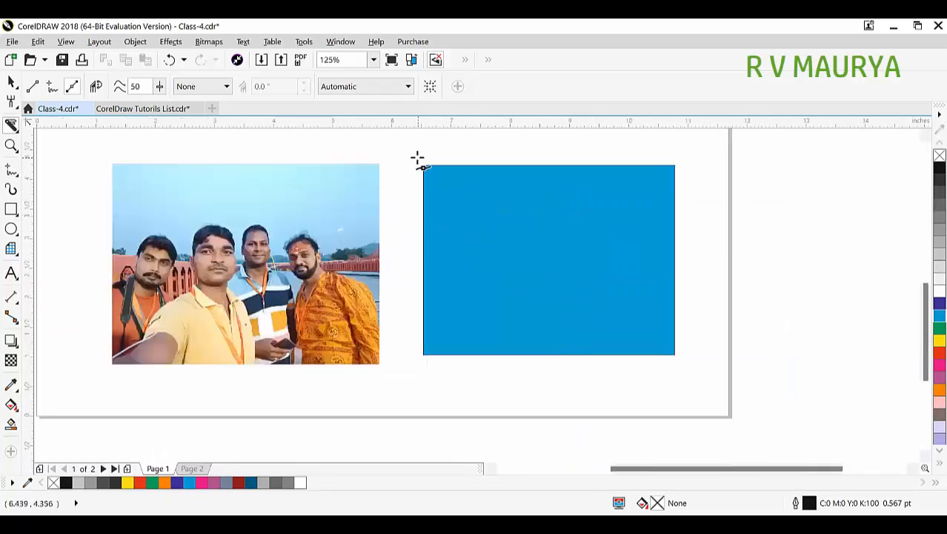
key("ctrl+z")
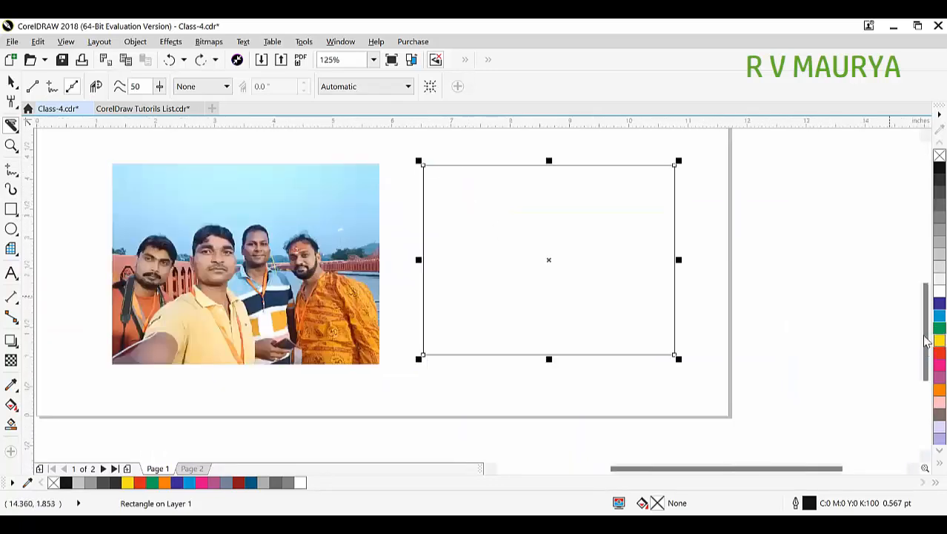
left_click(938, 340)
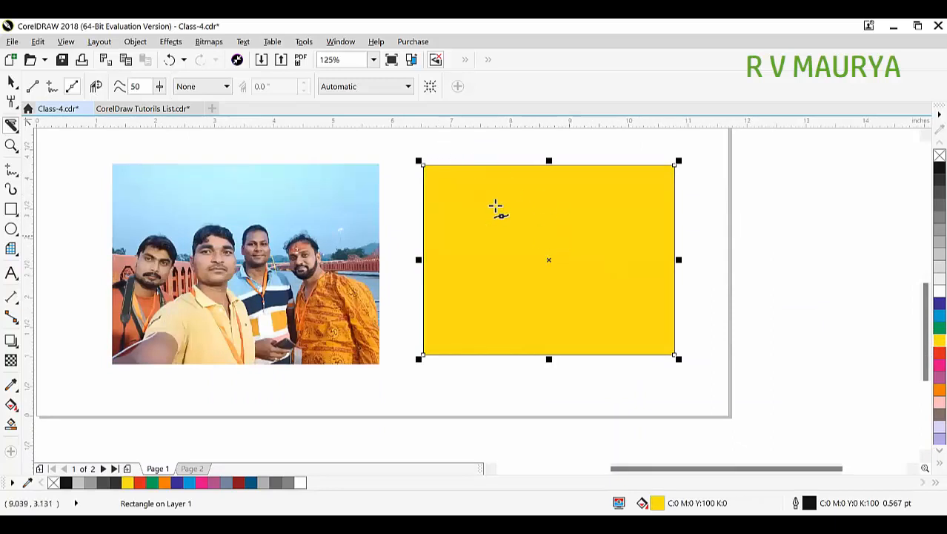
Cut the yellow rectangle with a Bézier Knife path that curves through it, runs around its right side and closes at its starting point.
left_click_drag(444, 143, 481, 257)
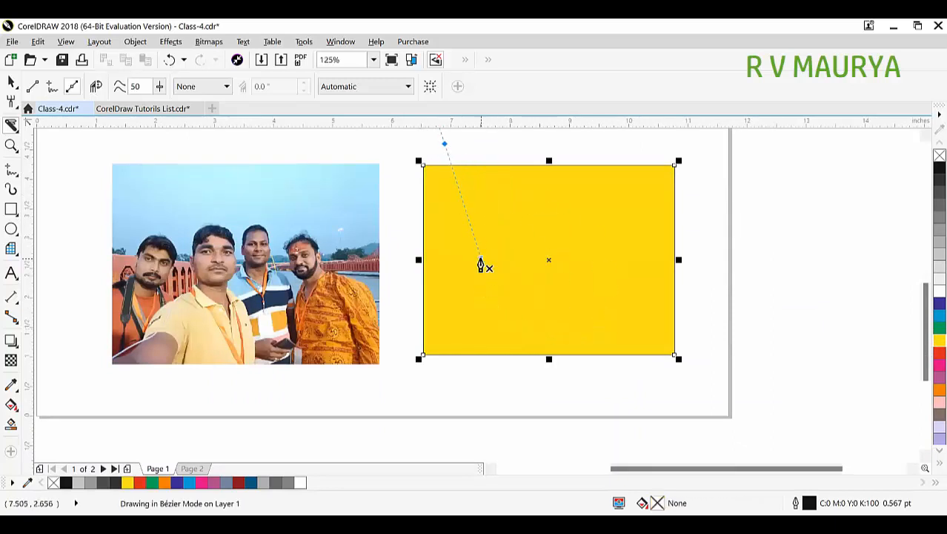
left_click(585, 209)
left_click_drag(572, 371, 721, 368)
left_click(730, 362)
left_click(697, 152)
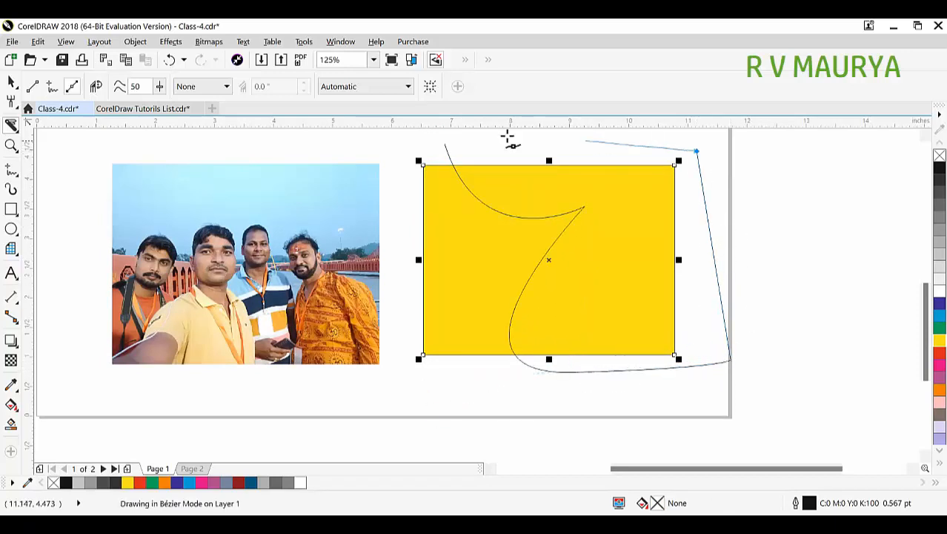
left_click(448, 145)
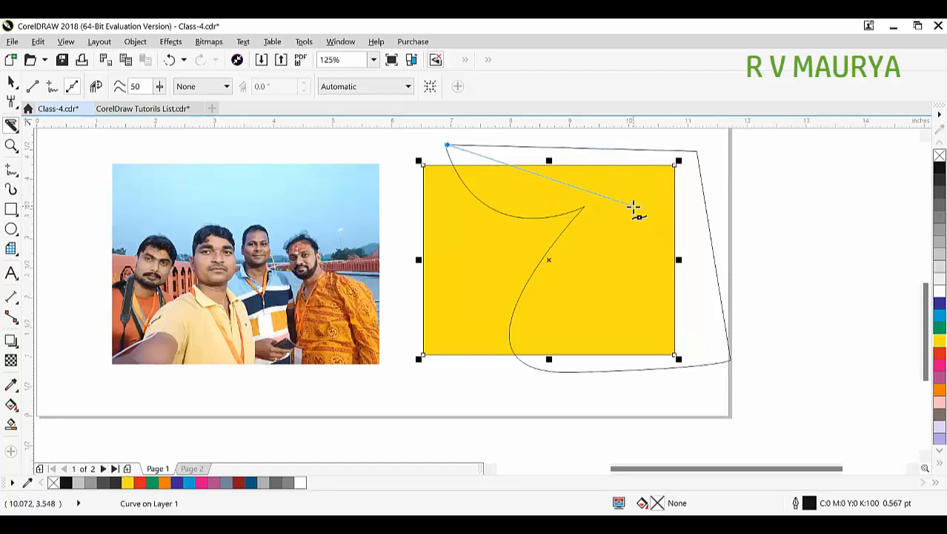
scroll(445, 137, "up", 8)
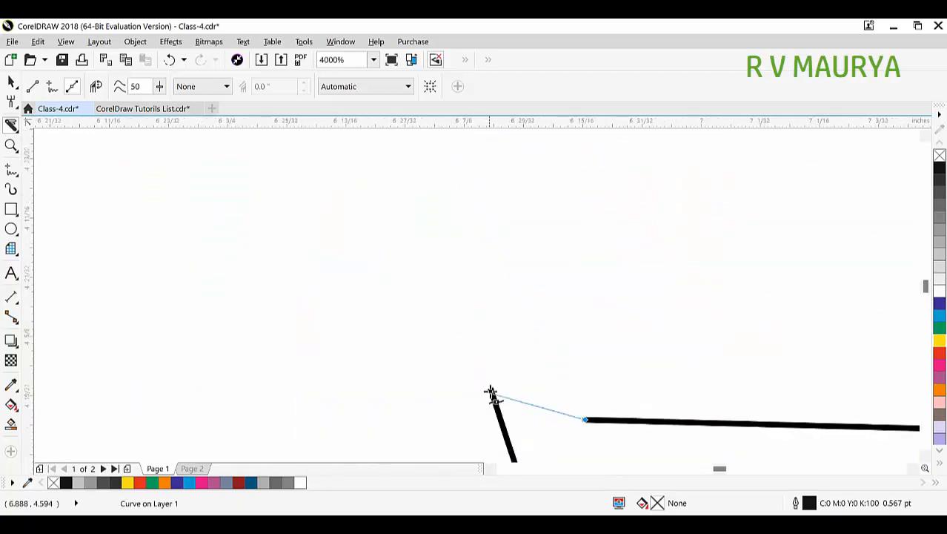
left_click(492, 390)
scroll(478, 268, "down", 2)
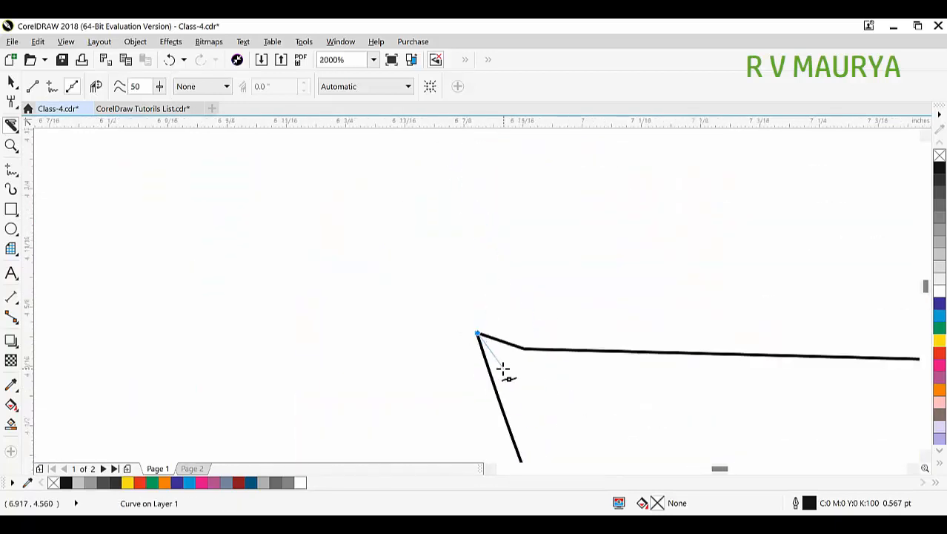
double_click(503, 368)
scroll(487, 337, "down", 3)
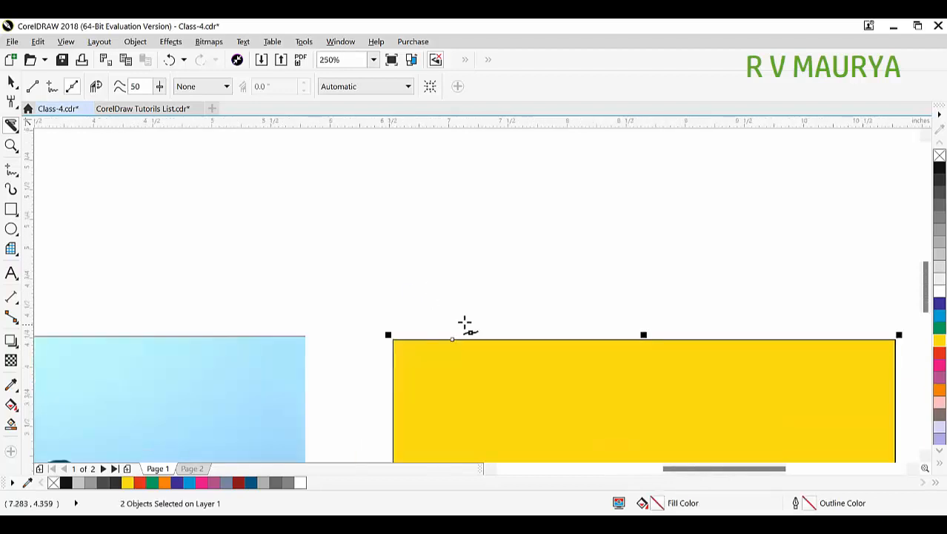
Undo the Bézier cut, test the rectangle by moving it, undo the move and return to the Knife tool.
key("ctrl+z")
scroll(419, 275, "down", 2)
key("space")
left_click(438, 281)
left_click_drag(511, 306, 564, 282)
key("ctrl+z")
key("space")
scroll(495, 377, "up", 2)
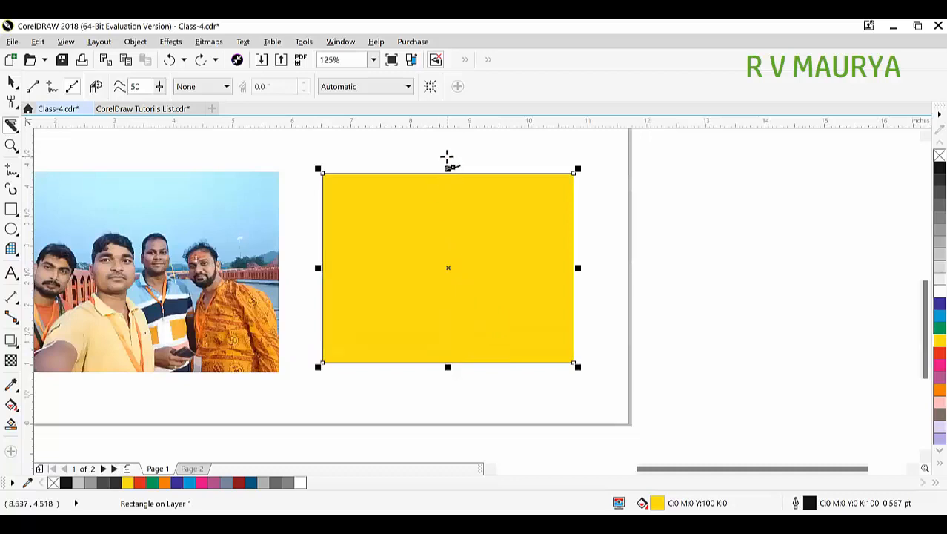
left_click_drag(372, 141, 489, 265)
left_click(308, 275)
left_click(473, 436)
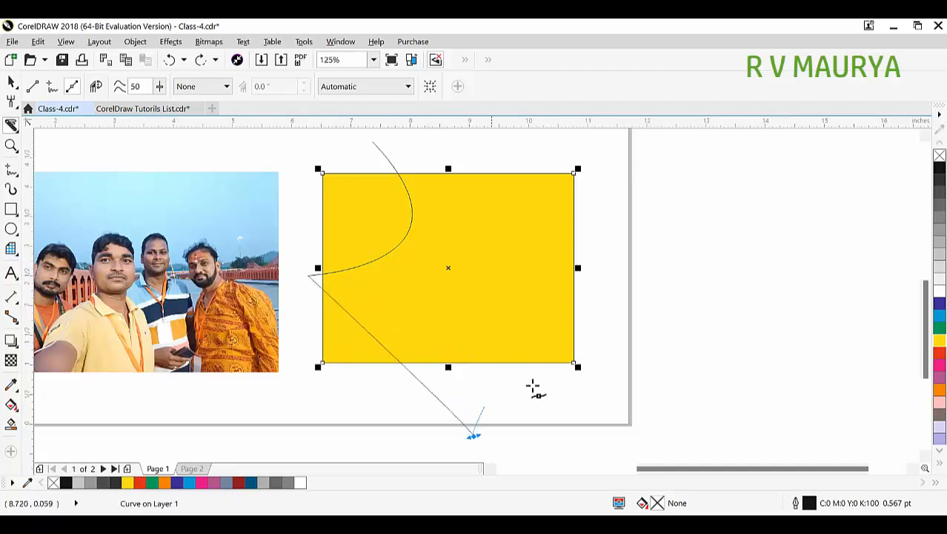
key("Escape")
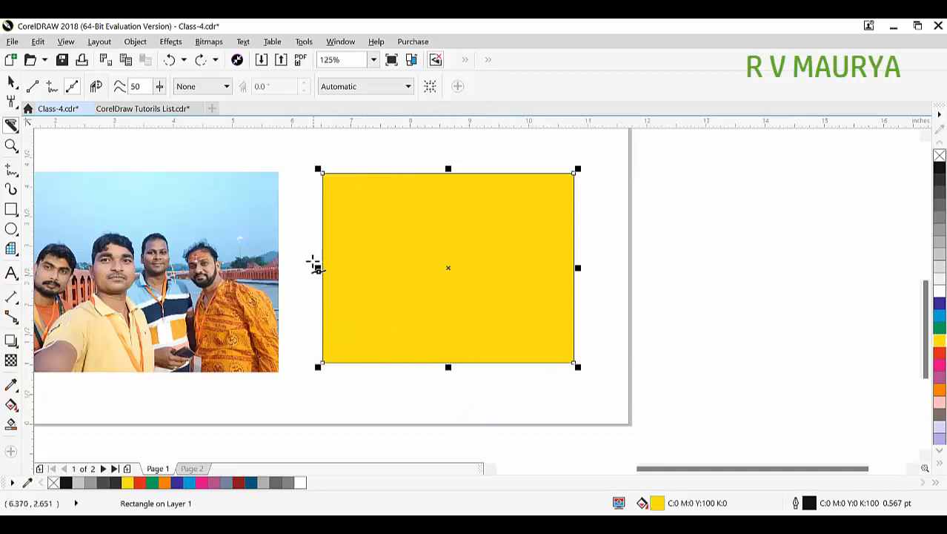
Try to cut the yellow rectangle with a closed Bézier Knife path that zigzags from above its upper edge to below its lower edge.
left_click(420, 151)
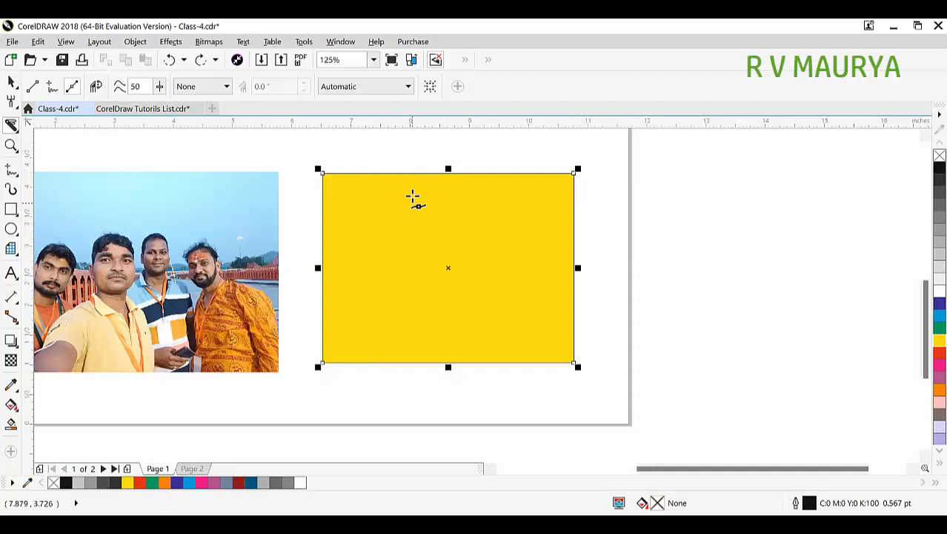
left_click_drag(419, 209, 387, 249)
left_click_drag(386, 226, 313, 226)
left_click(517, 229)
left_click_drag(412, 393, 558, 401)
left_click(646, 363)
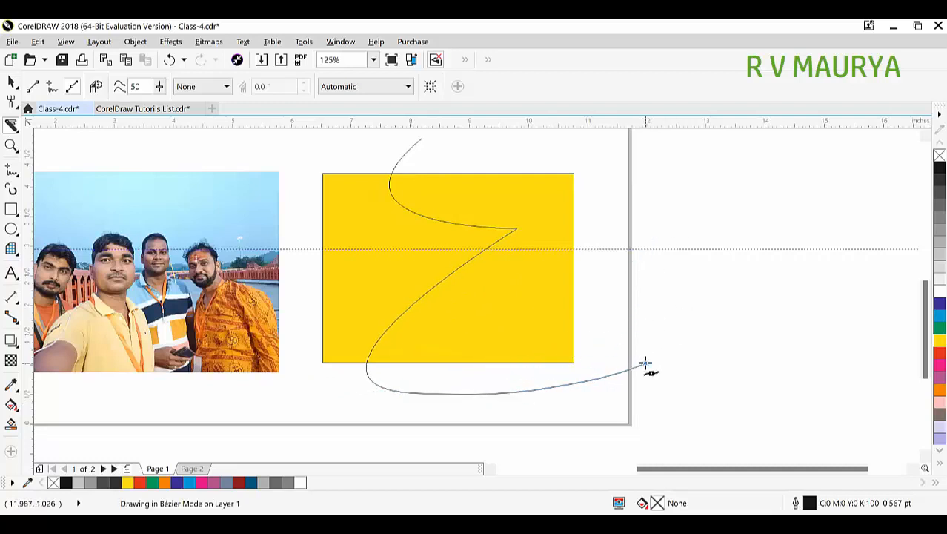
left_click(592, 150)
left_click(422, 137)
key("space")
key("Delete")
Try to cut off the yellow rectangle's upper-right part with a closed Bézier Knife path, and undo the attempt.
left_click(533, 216)
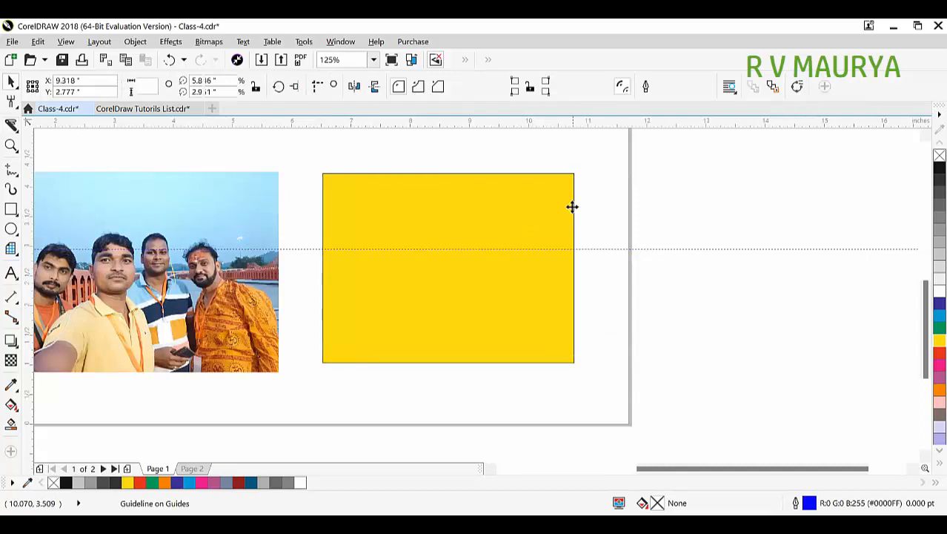
left_click(600, 252)
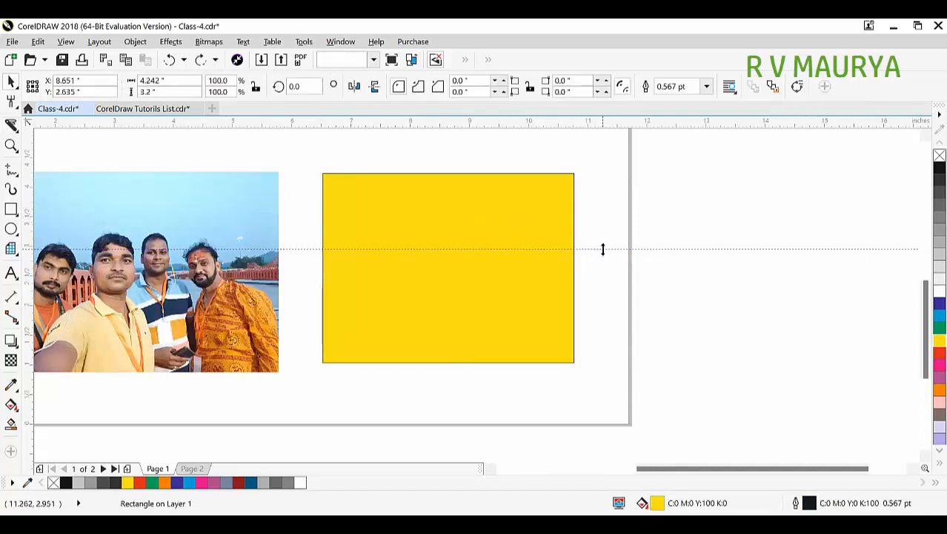
left_click(487, 223)
left_click(12, 124)
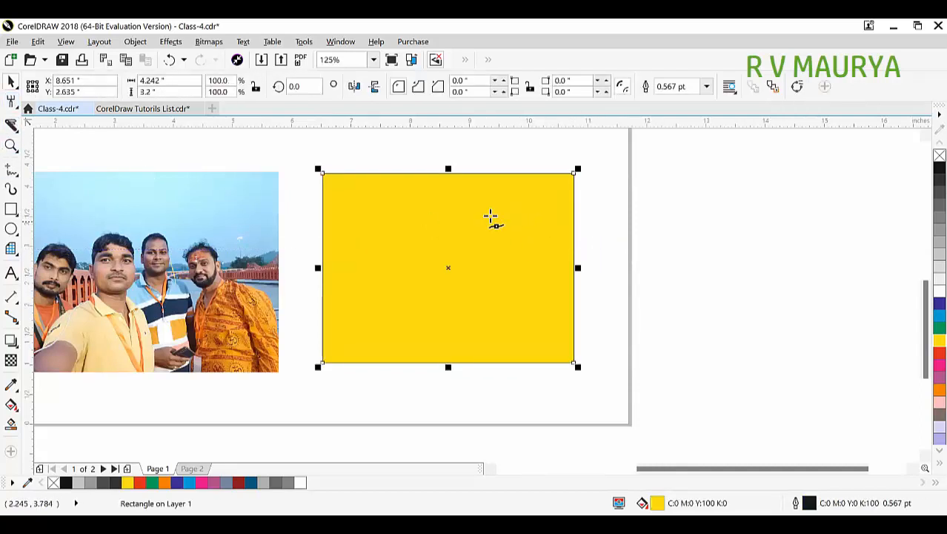
left_click(502, 157)
left_click_drag(642, 307, 570, 151)
left_click(569, 148)
left_click(503, 157)
key("ctrl+z")
key("ctrl+z")
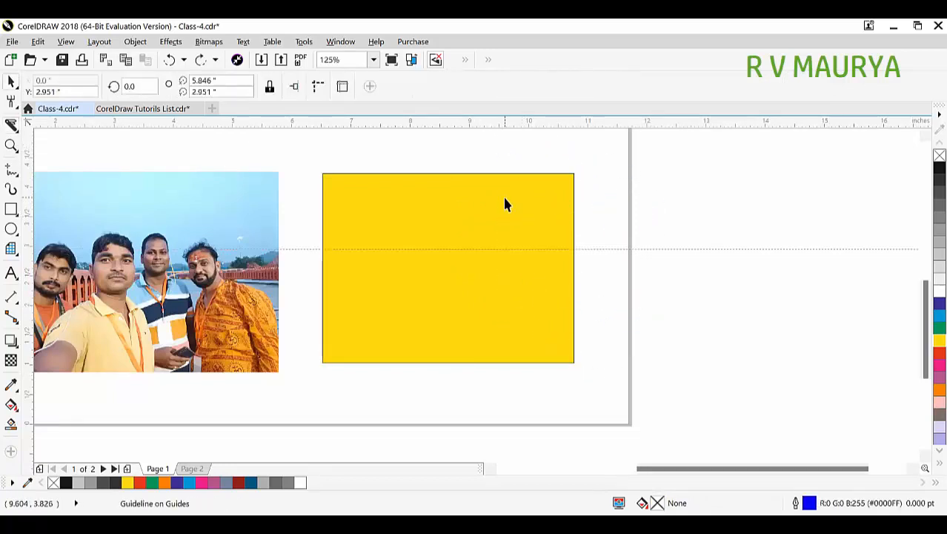
Cut the yellow rectangle with a closed Bézier Knife path that bulges past its left edge and waves across its lower half.
left_click(440, 159)
left_click_drag(296, 303, 395, 345)
left_click_drag(581, 316, 610, 417)
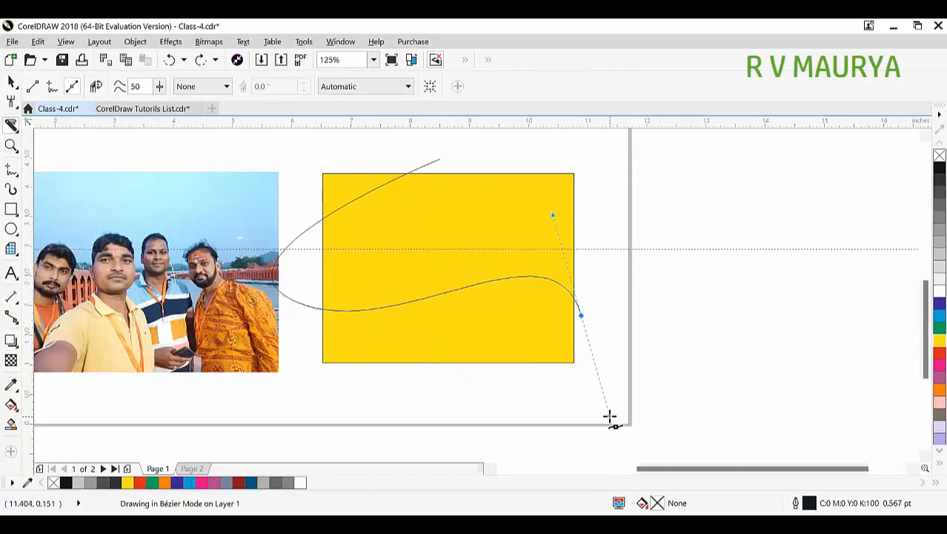
left_click(675, 292)
left_click(599, 155)
left_click(438, 157)
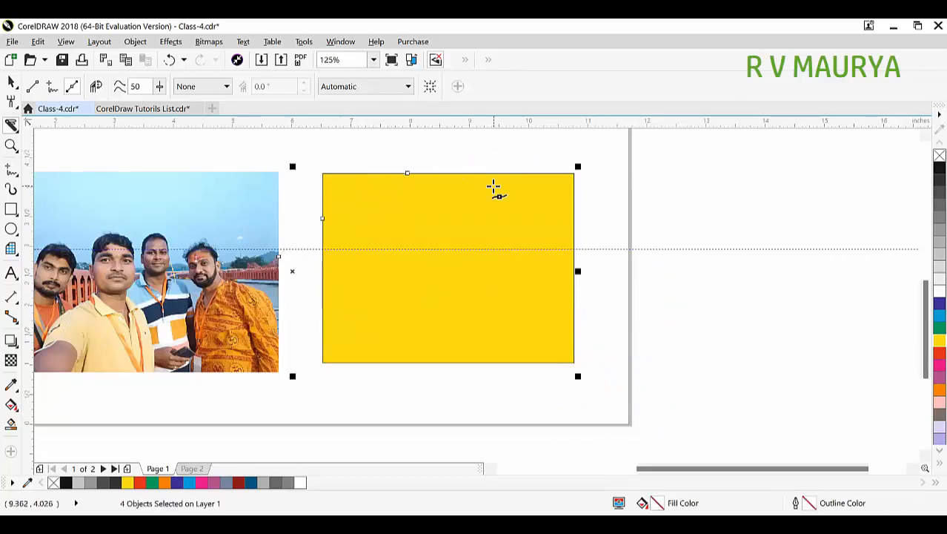
Test the cut by moving the wavy middle section aside, undo the move and fill that section with red.
key("space")
left_click(625, 223)
left_click_drag(537, 201, 605, 197)
key("ctrl+z")
left_click_drag(471, 207, 707, 222)
key("ctrl+z")
left_click(939, 353)
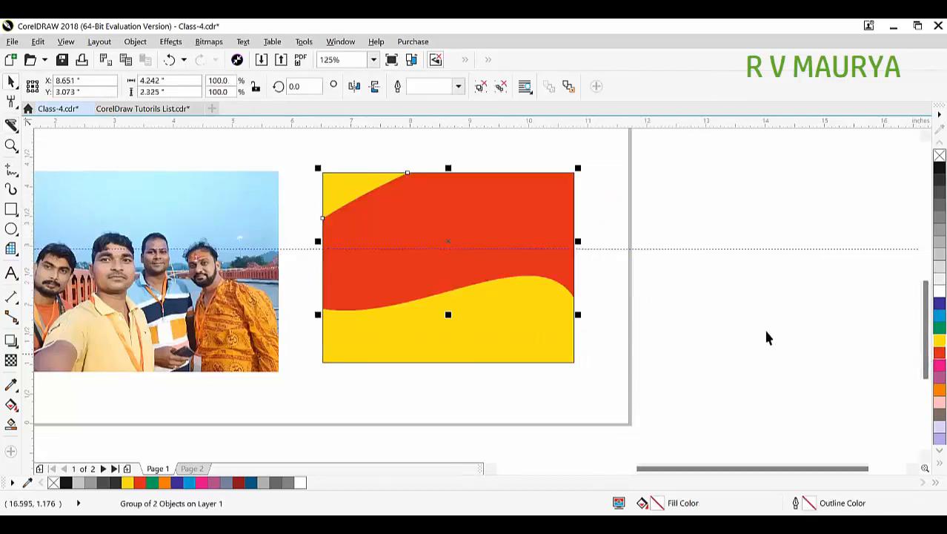
Remove the cut yellow-and-red rectangle beside the group photo from the page.
left_click(768, 335)
scroll(422, 218, "down", 1)
left_click_drag(542, 342, 321, 143)
key("Delete")
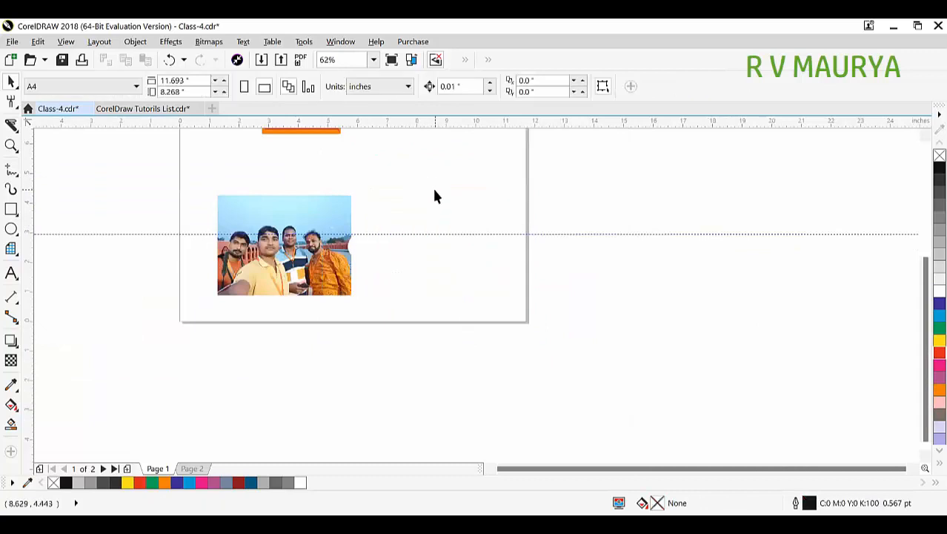
key("ctrl+z")
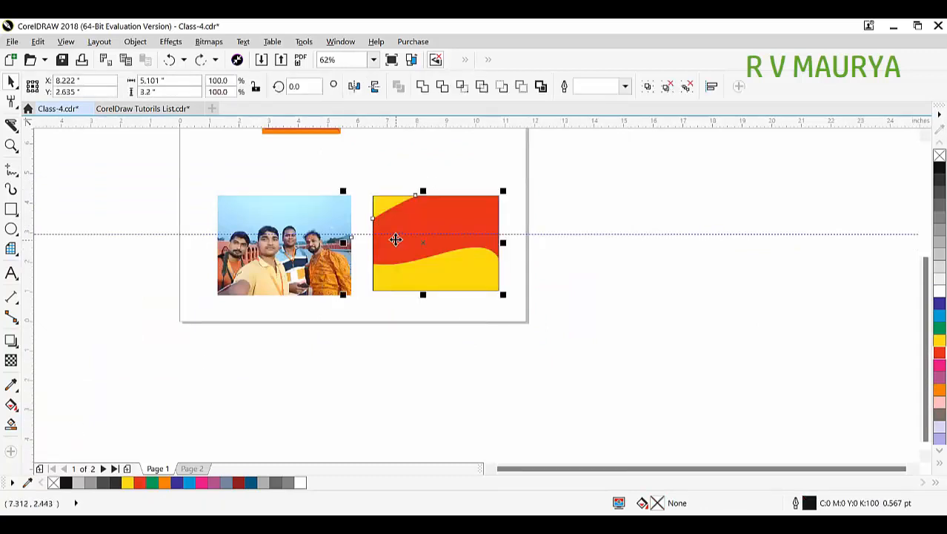
key("ctrl+z")
left_click_drag(332, 180, 564, 334)
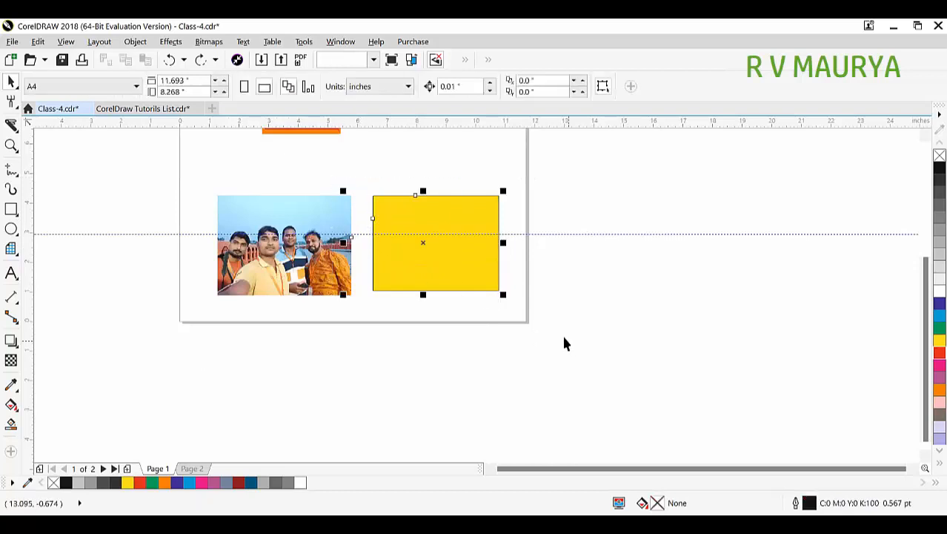
key("Delete")
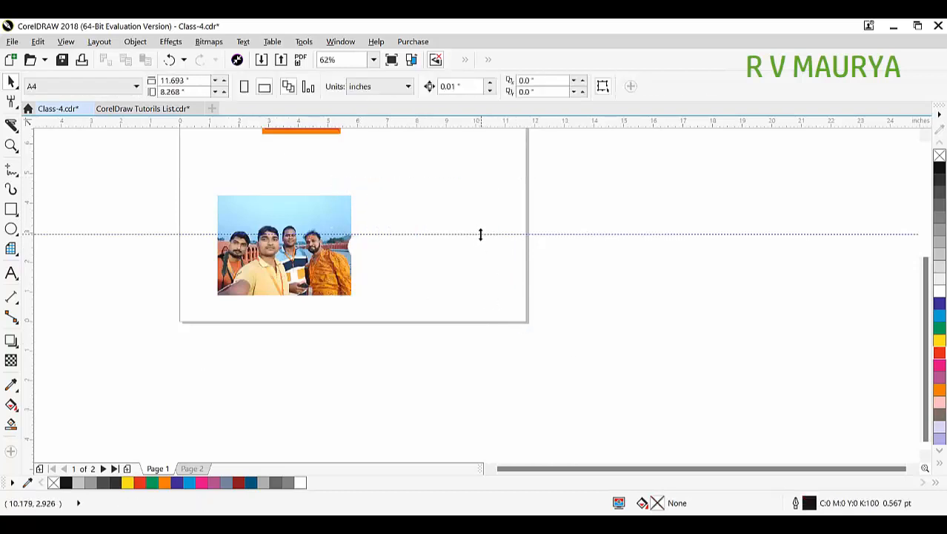
key("ctrl+z")
key("ctrl+z")
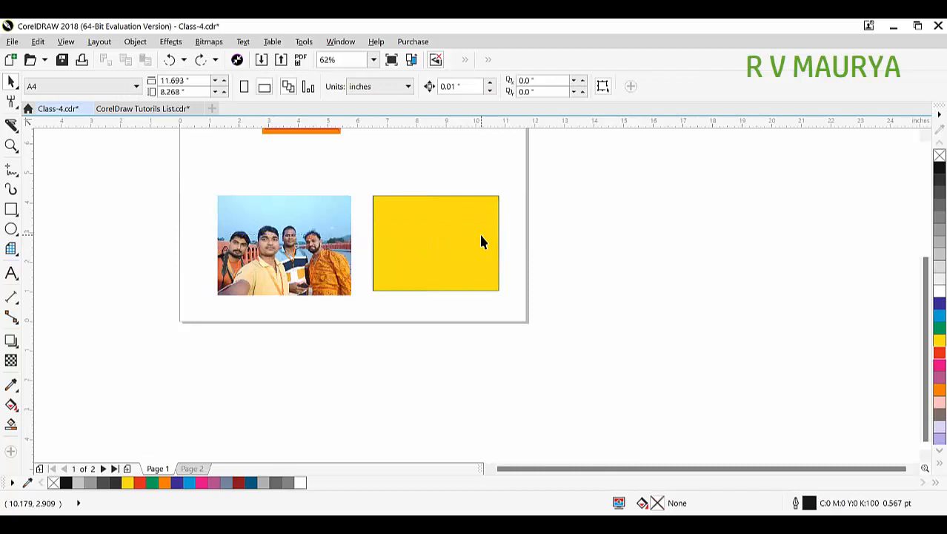
key("ctrl+z")
key("ctrl+z")
Place a copy of the group photo outside the page, beyond its right edge.
scroll(453, 252, "down", 5)
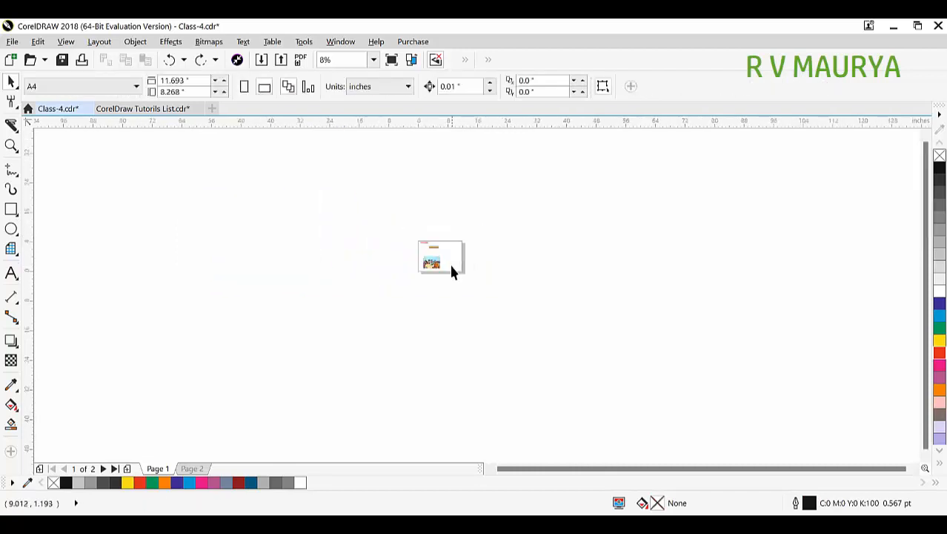
scroll(452, 271, "up", 3)
left_click_drag(293, 215, 467, 381)
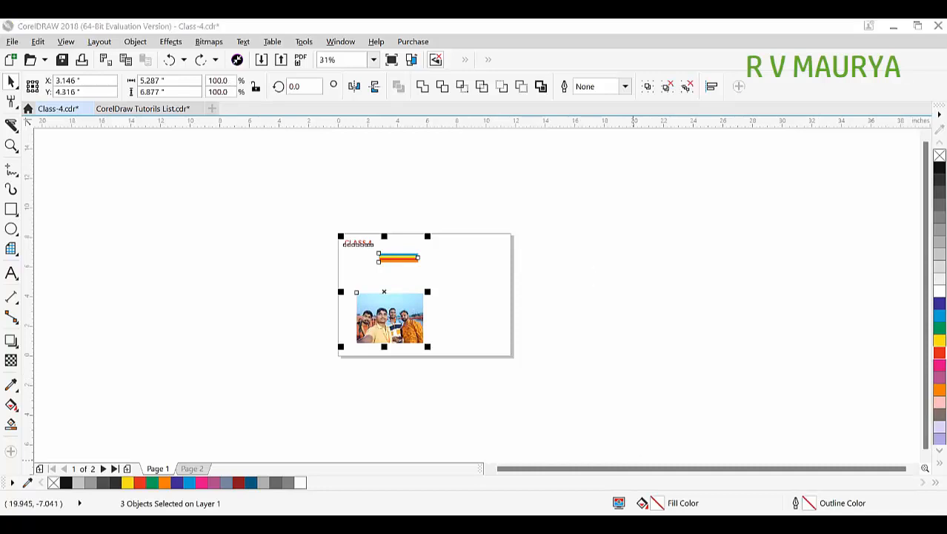
left_click(516, 317)
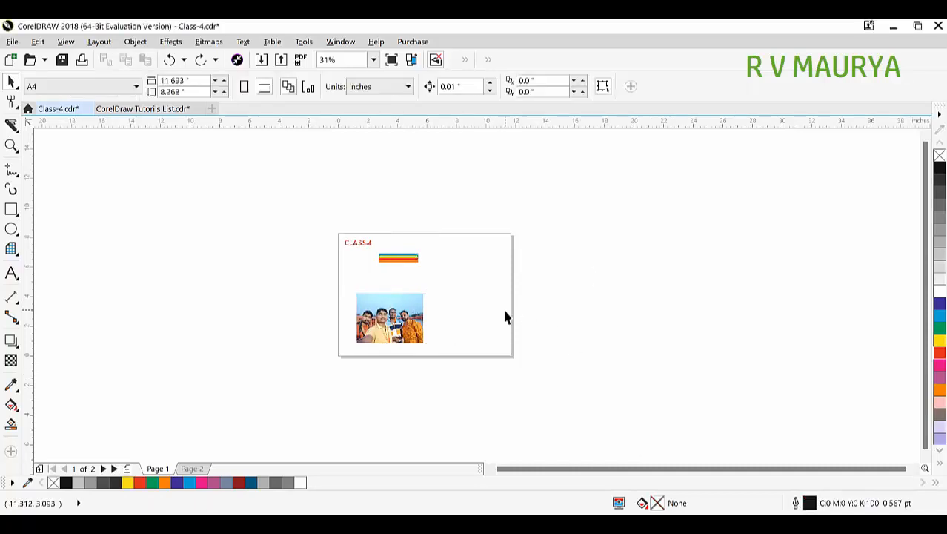
left_click_drag(391, 320, 578, 252)
key("z")
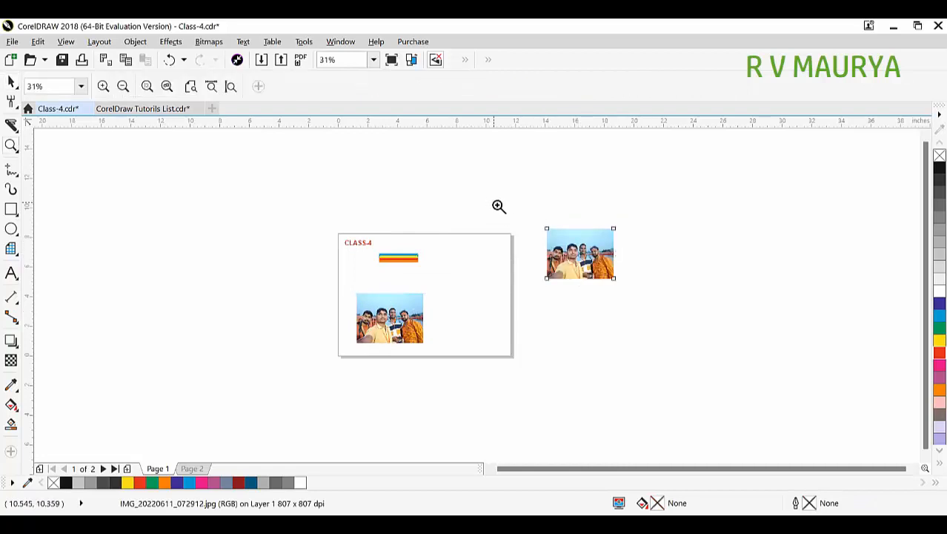
left_click_drag(498, 206, 748, 354)
key("space")
left_click_drag(463, 250, 369, 250)
key("ctrl+z")
Draw a rectangle about 4.639 by 6.225 inches over the copied photo, fill it 90% black without outline and send it behind the photo.
left_click(12, 209)
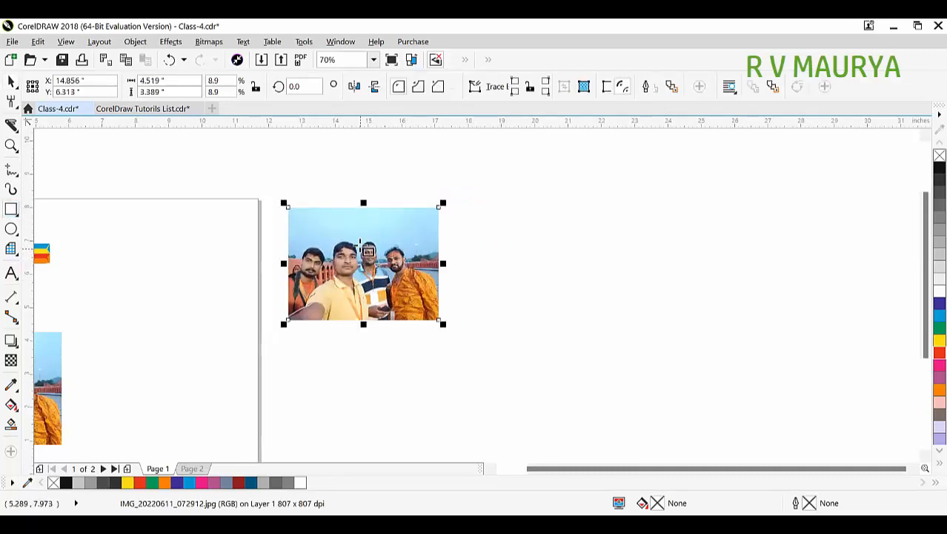
left_click_drag(284, 173, 439, 380)
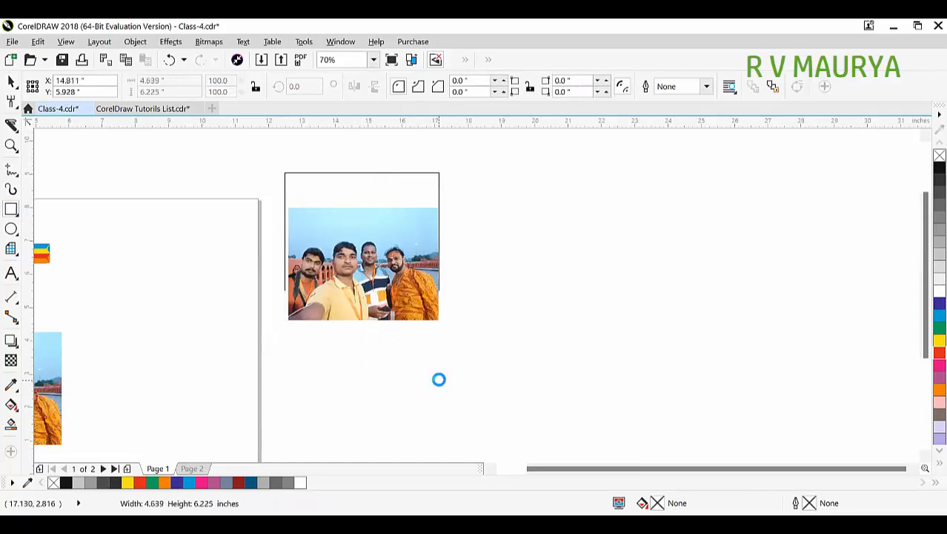
left_click(938, 178)
right_click(938, 156)
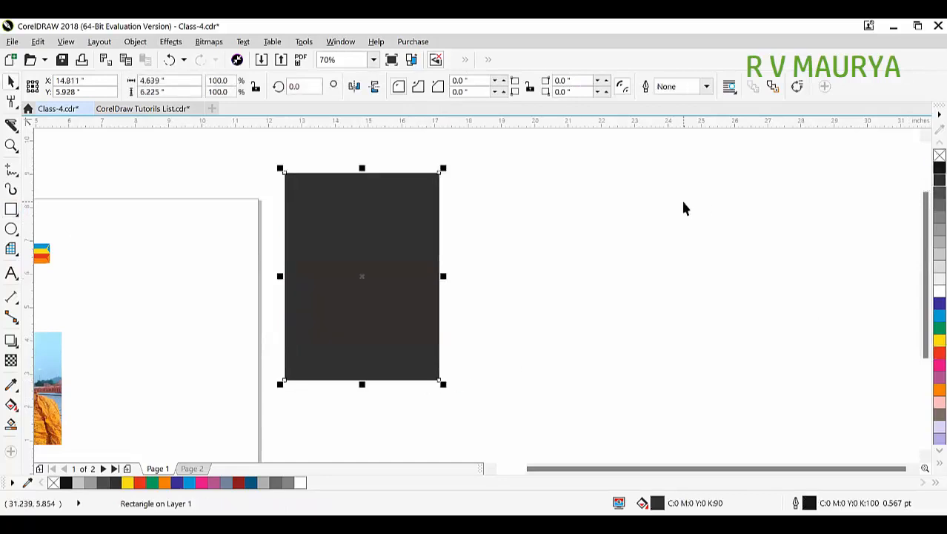
key("shift+Page_Down")
Centre the copied photo horizontally and vertically on the dark rectangle.
left_click(388, 208)
left_click(386, 186, "shift")
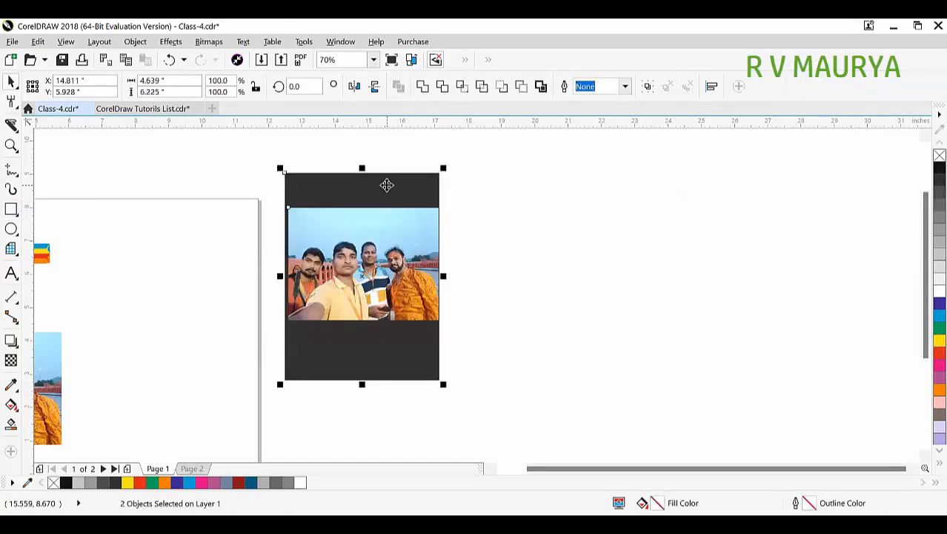
key("c")
key("e")
Enlarge the copied photo to the dark rectangle's 4.639-inch width and PowerClip it inside the rectangle.
left_click(480, 309)
left_click(404, 265)
left_click_drag(441, 215, 443, 214)
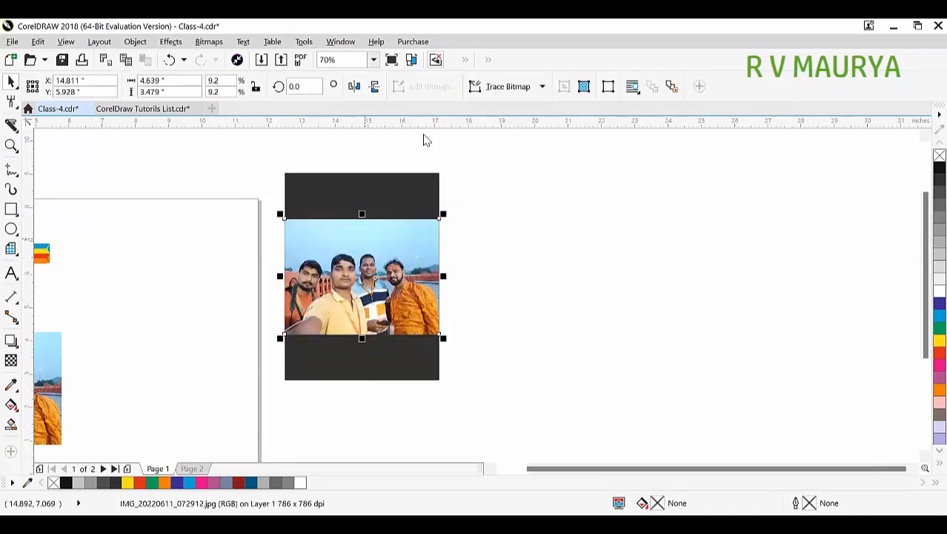
left_click(512, 220)
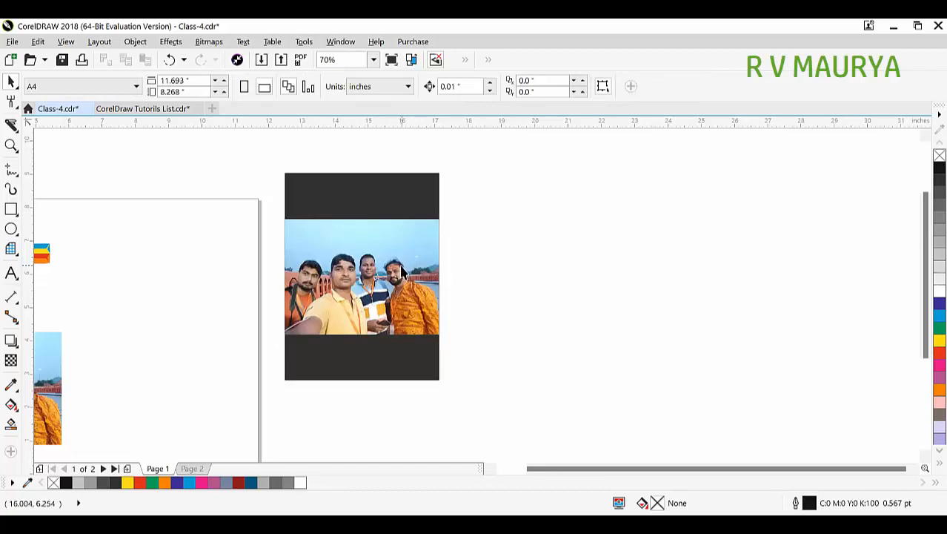
Duplicate the framed photo repeatedly into a series of twelve and align all of them at their top edges.
left_click_drag(335, 242, 500, 275)
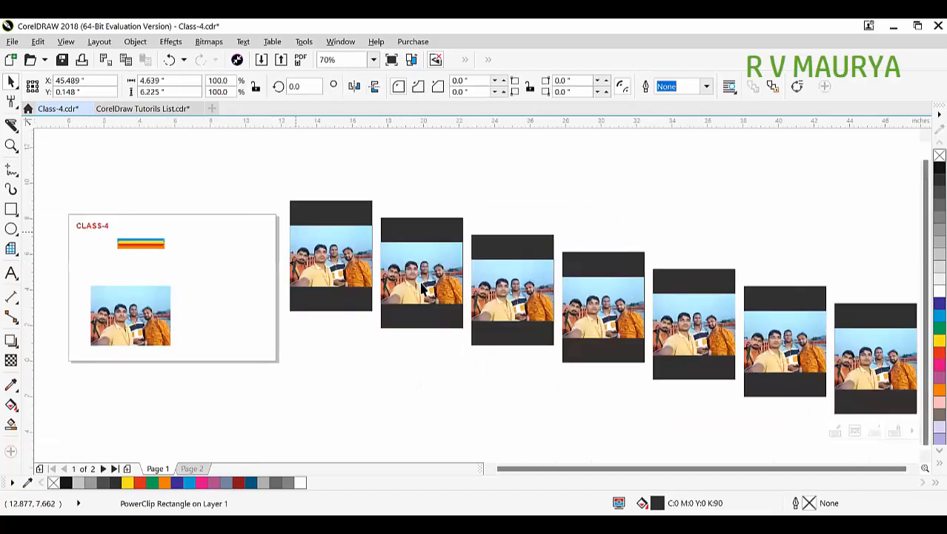
scroll(293, 242, "down", 4)
left_click_drag(275, 206, 585, 374)
scroll(435, 271, "up", 2)
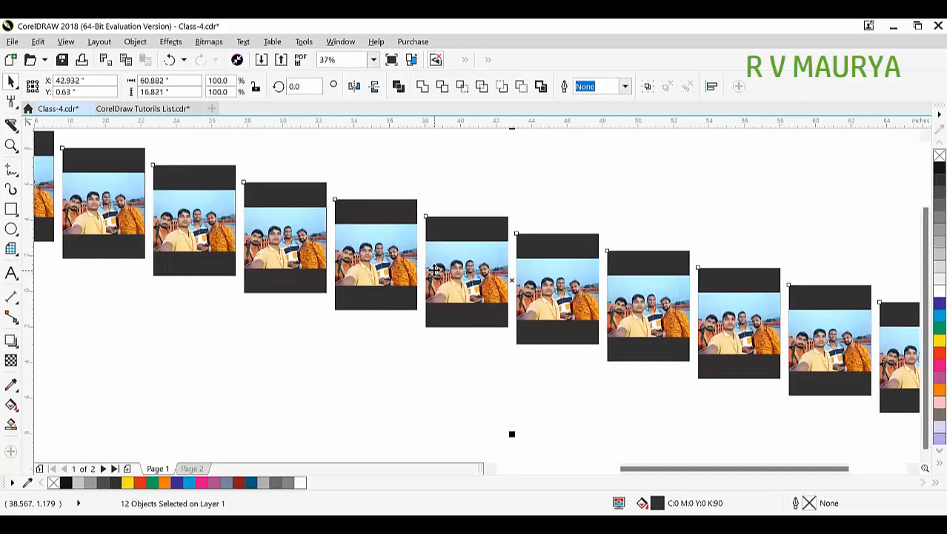
key("t")
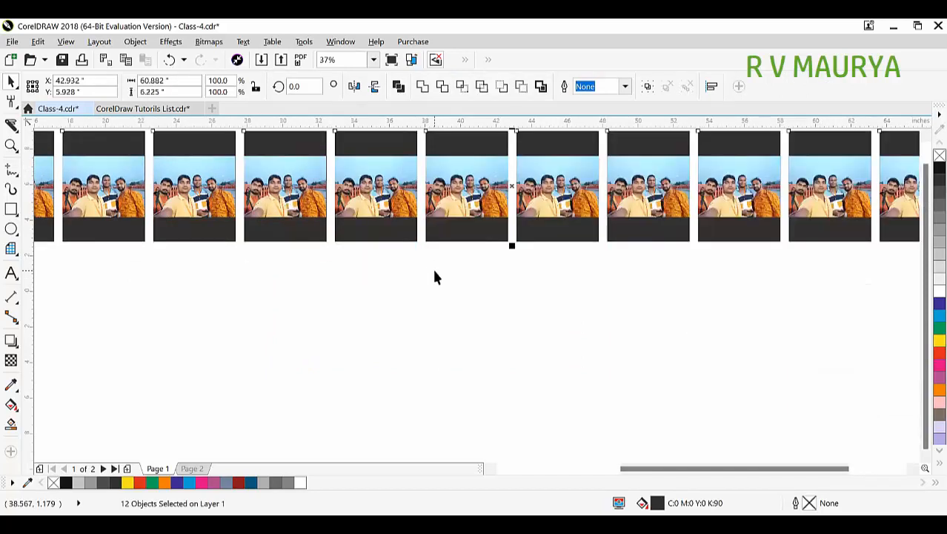
Scale the row of twelve framed photos down proportionally to about 33.337 inches wide.
scroll(529, 342, "down", 3)
key("z")
left_click_drag(154, 201, 873, 409)
key("space")
left_click_drag(813, 284, 510, 288)
key("z")
left_click_drag(123, 198, 564, 334)
key("space")
left_click(123, 276)
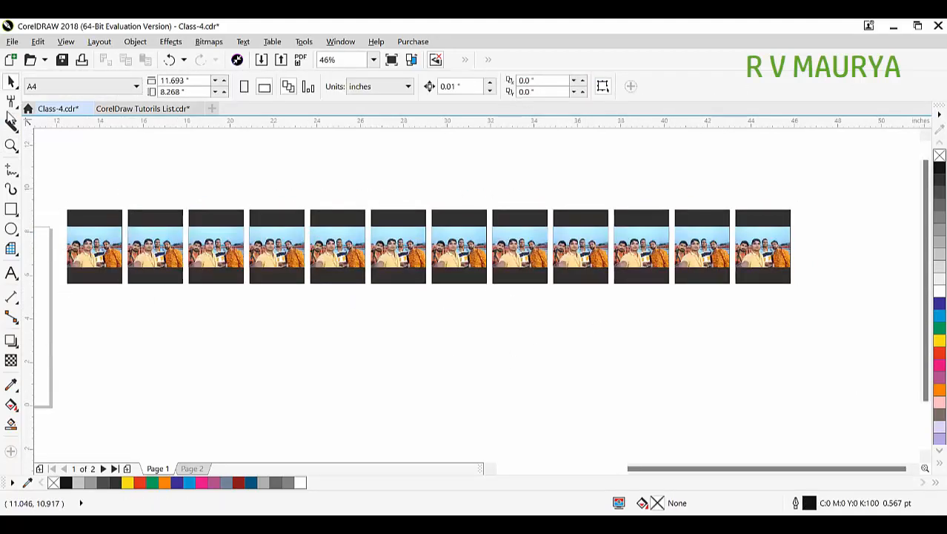
Group the twelve framed photos and cut them with a straight horizontal Knife line along the photos' upper edge.
left_click_drag(60, 194, 827, 360)
key("ctrl+g")
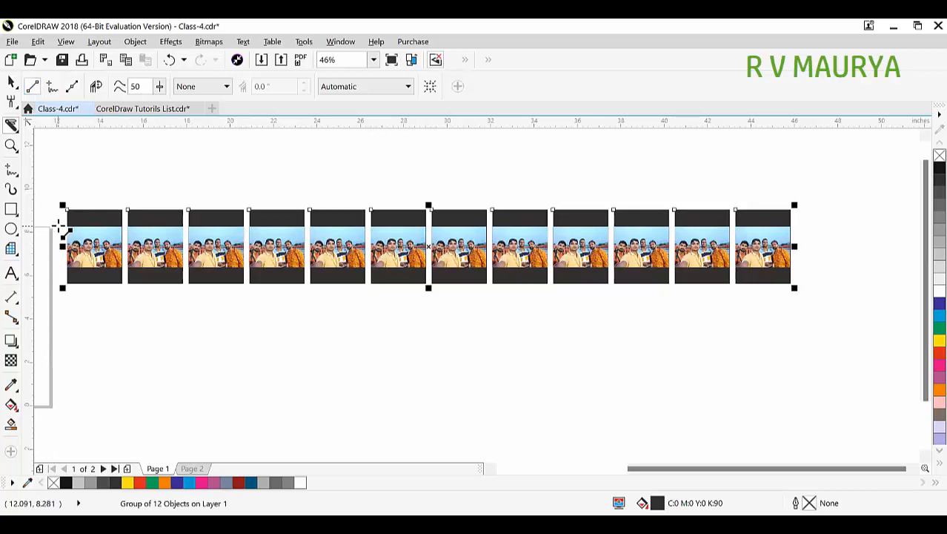
left_click_drag(59, 224, 723, 232)
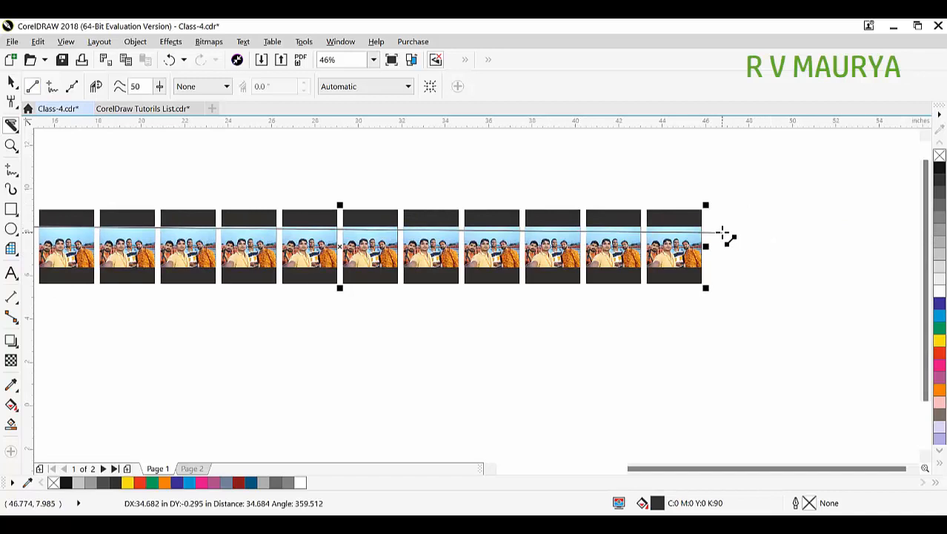
left_click_drag(723, 232, 724, 232)
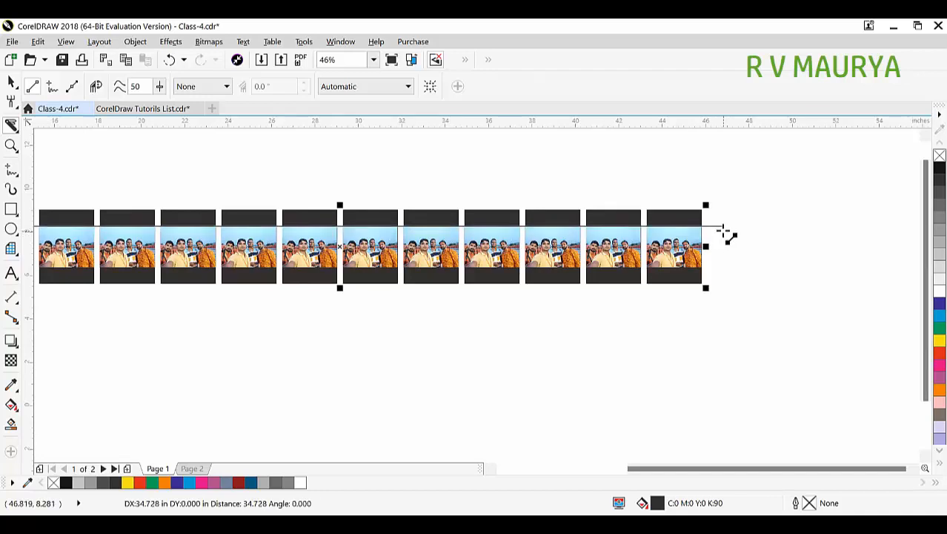
left_click_drag(723, 231, 724, 231)
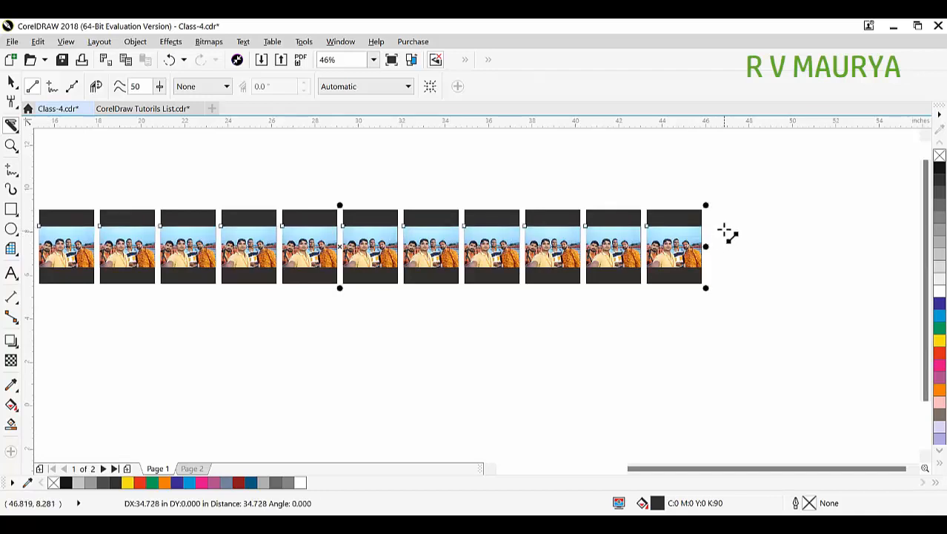
Ungroup the cut row and delete the twelve dark strips above the photos.
key("space")
scroll(772, 249, "down", 2)
left_click(772, 252)
left_click(695, 200)
left_click_drag(694, 201, 687, 228)
left_click(480, 86)
left_click(561, 179)
left_click_drag(594, 230, 597, 211)
left_click_drag(298, 186, 743, 247)
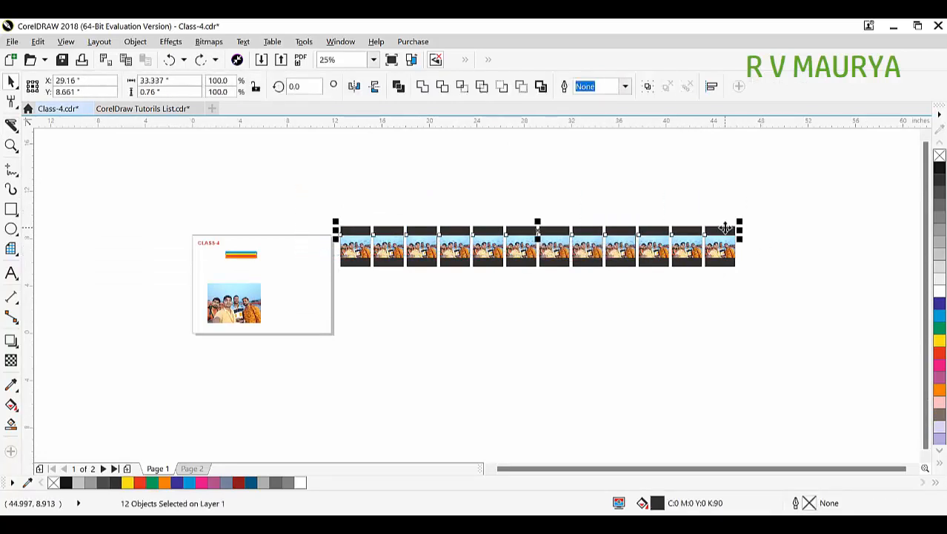
key("Delete")
Group the remaining pieces and cut them with a straight horizontal Knife line along the photos' lower edge.
left_click_drag(785, 206, 340, 331)
key("ctrl+g")
scroll(538, 288, "up", 1)
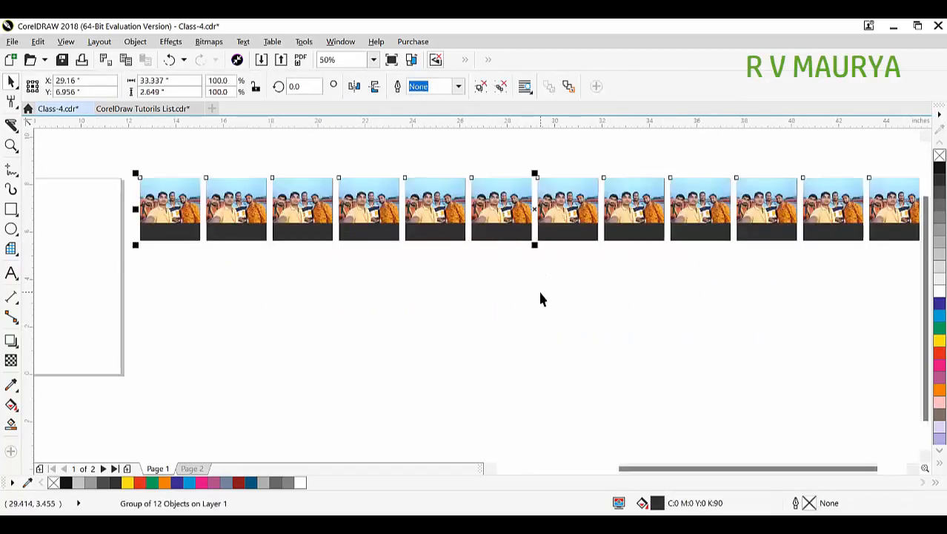
scroll(470, 278, "down", 1)
key("z")
left_click_drag(242, 215, 753, 327)
key("space")
left_click(717, 329)
left_click(617, 258)
left_click(13, 126)
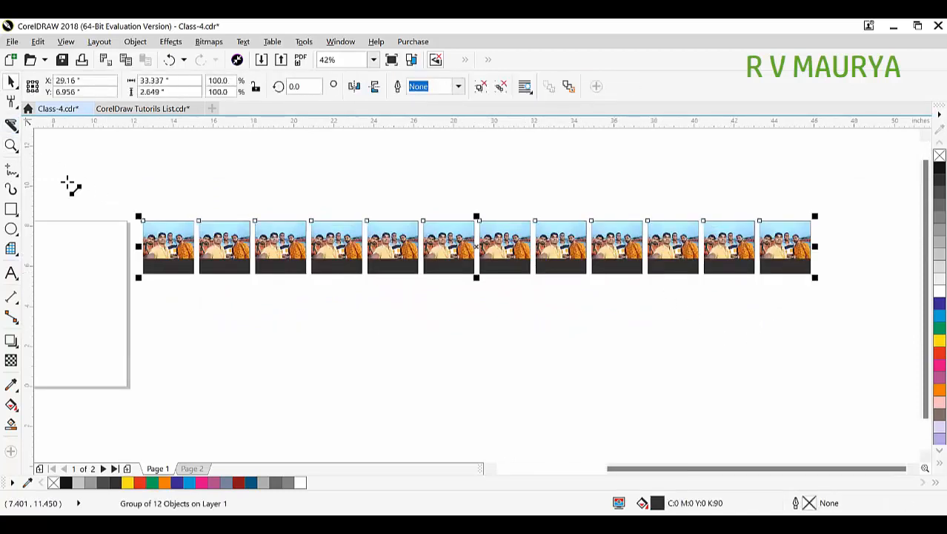
left_click(138, 259)
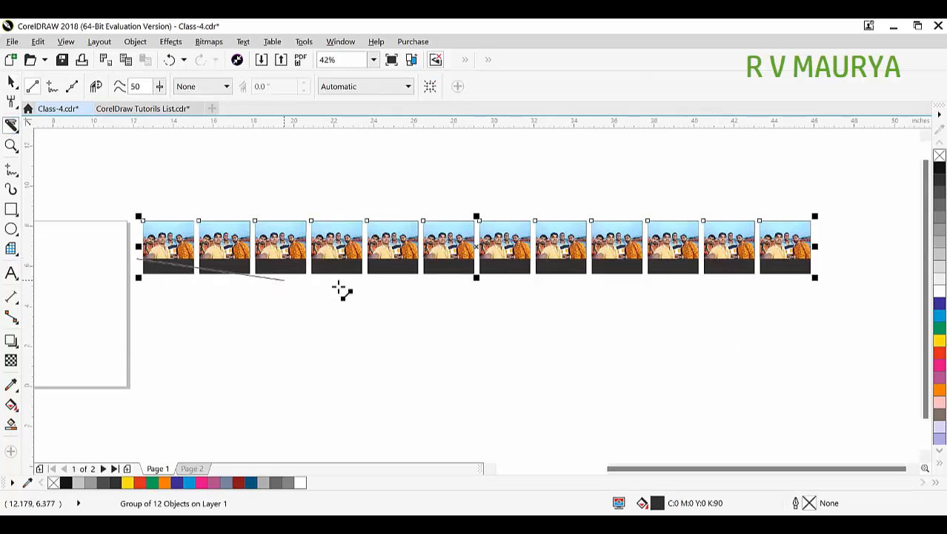
left_click(843, 260)
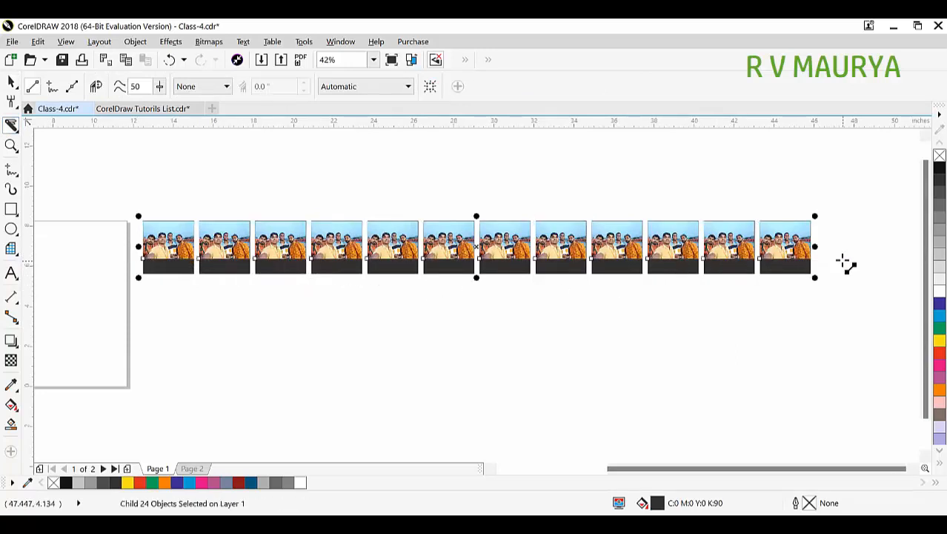
Ungroup the row, delete the dark strips below the photos and regroup the twelve trimmed photos.
key("space")
left_click_drag(782, 268, 786, 298)
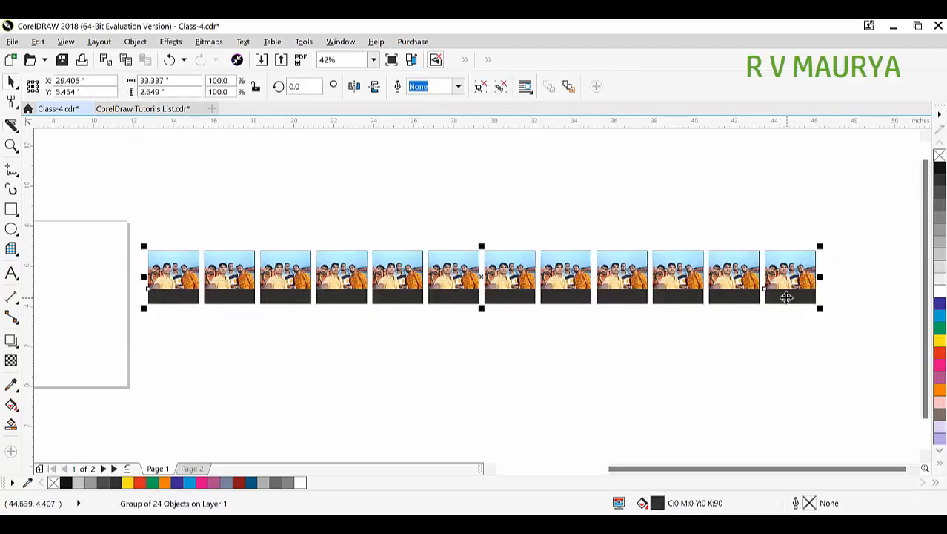
left_click(501, 147)
left_click_drag(667, 337, 96, 208)
key("Delete")
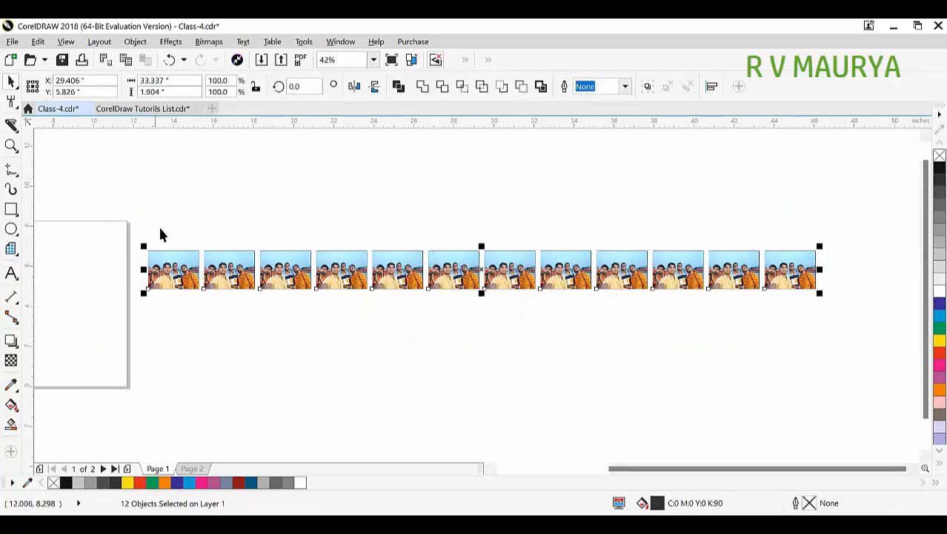
key("ctrl+g")
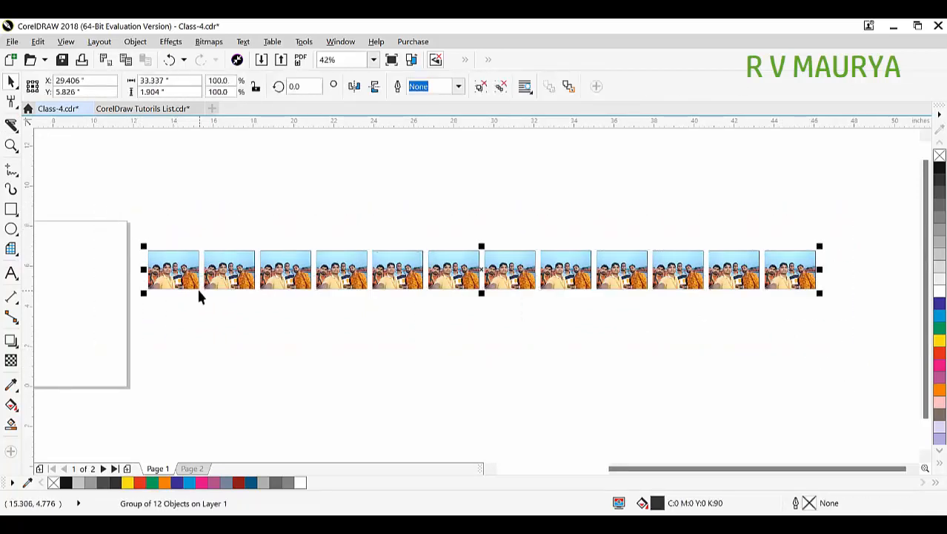
Delete the grouped row of twelve trimmed photos beside the page.
scroll(198, 287, "down", 5)
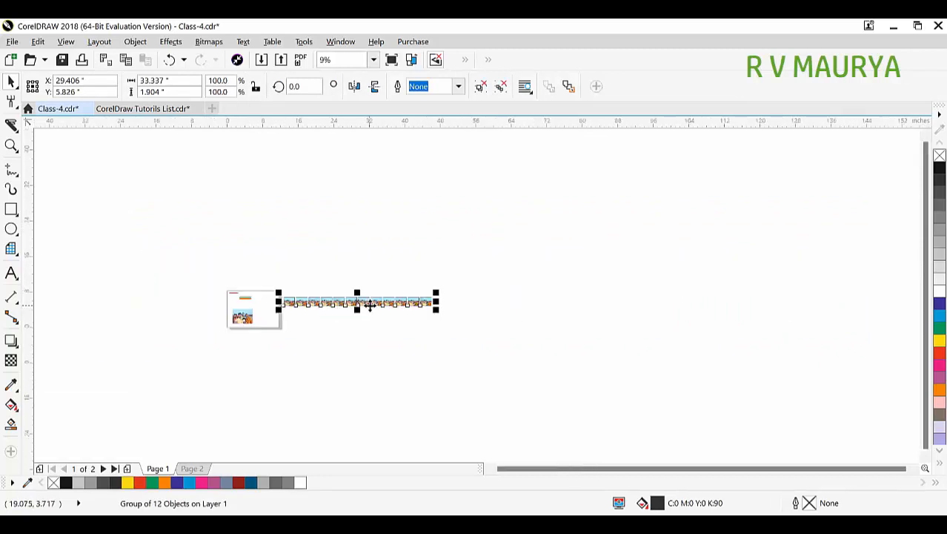
key("z")
left_click_drag(219, 286, 441, 346)
key("space")
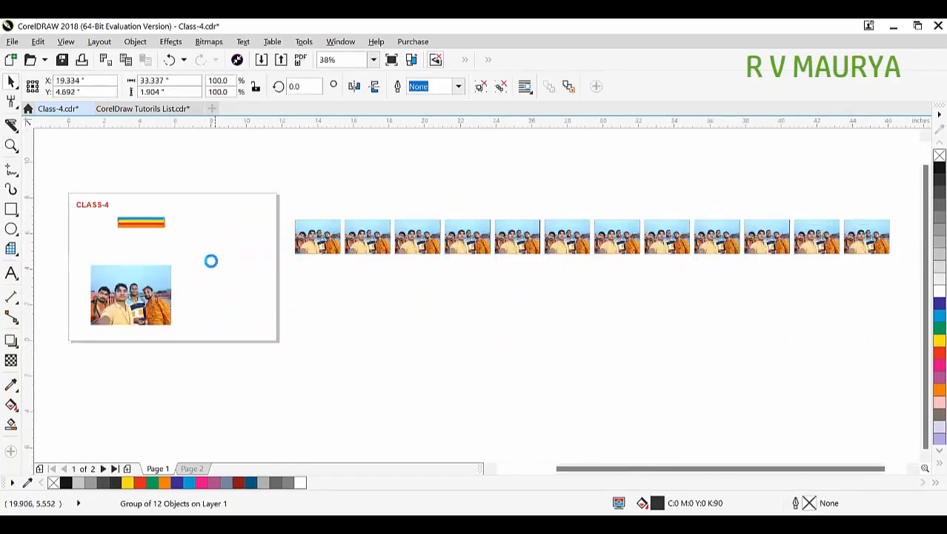
key("Delete")
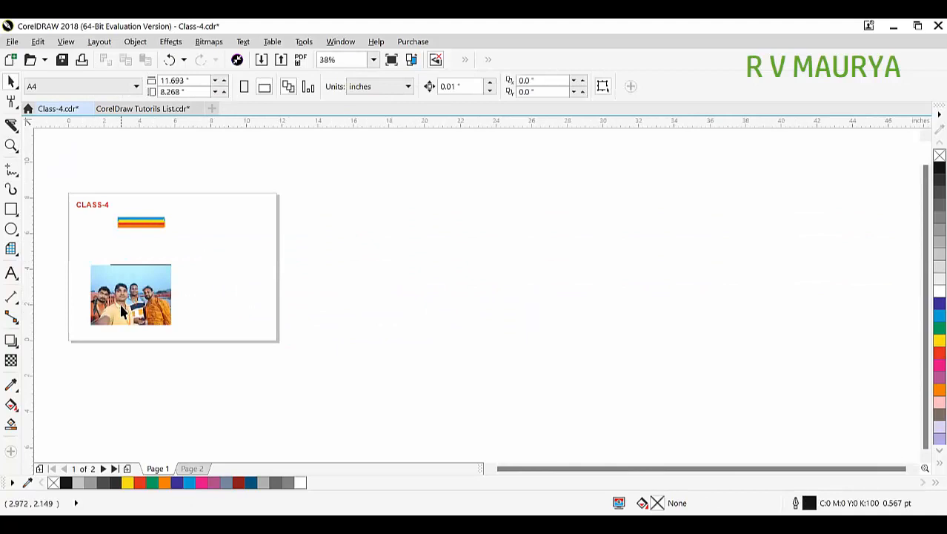
Place a duplicate of the four-man group photo beside the original, centred at about X 9.27, Y 2.353 inches.
key("z")
left_click_drag(67, 268, 202, 338)
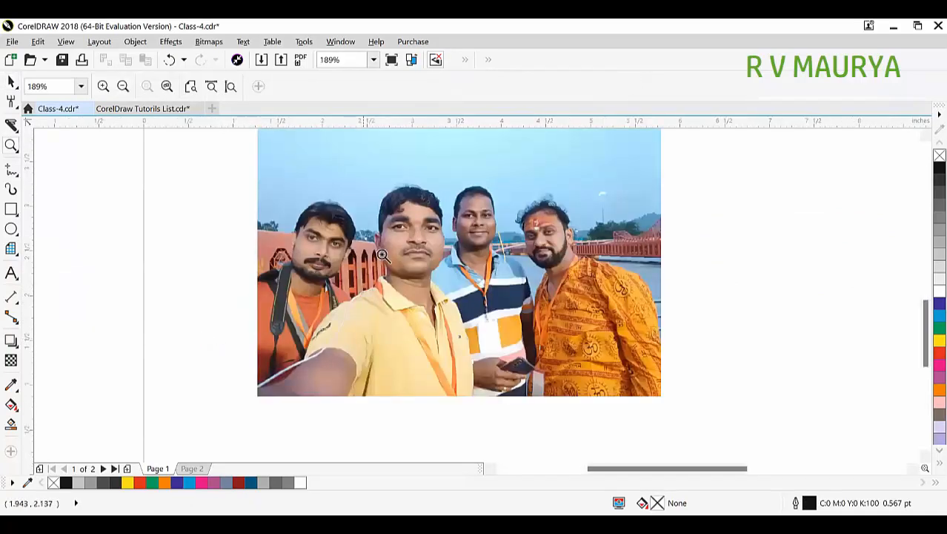
key("space")
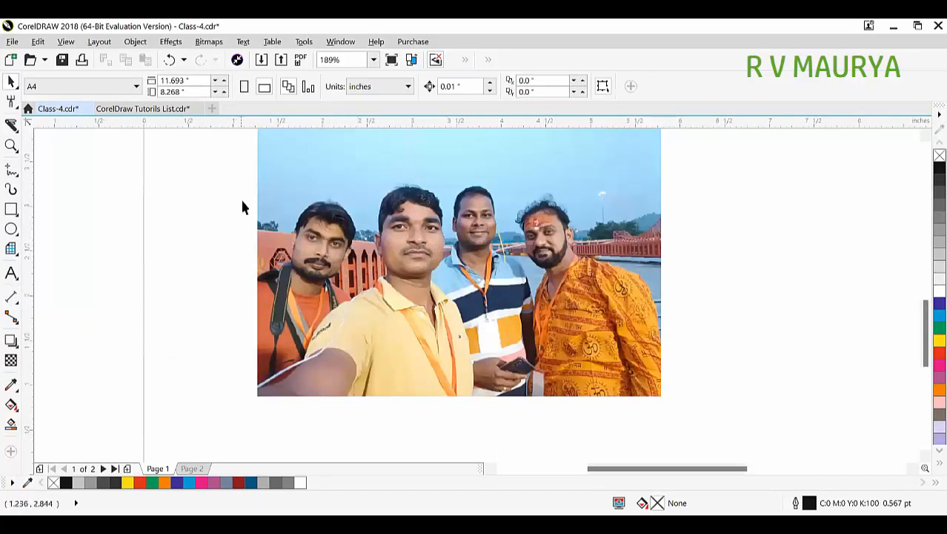
scroll(333, 242, "down", 3)
left_click_drag(344, 237, 617, 246)
scroll(304, 270, "up", 2)
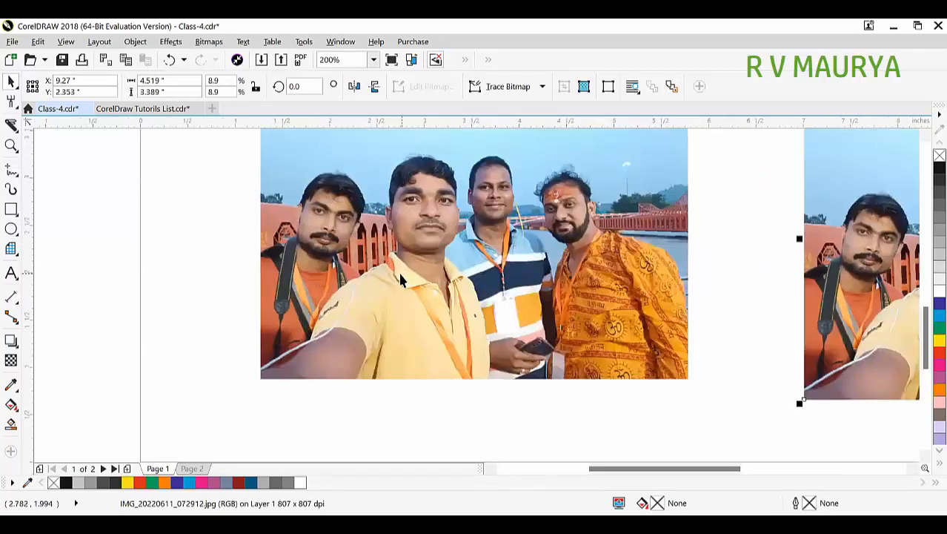
Try to cut out the man in the yellow shirt from the original group photo with a freehand Knife outline.
scroll(354, 290, "up", 2)
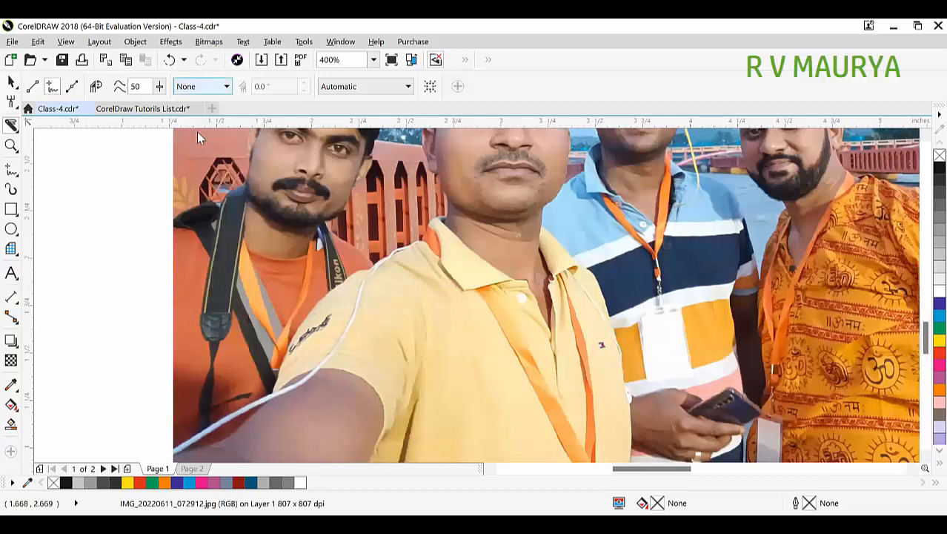
left_click(200, 86)
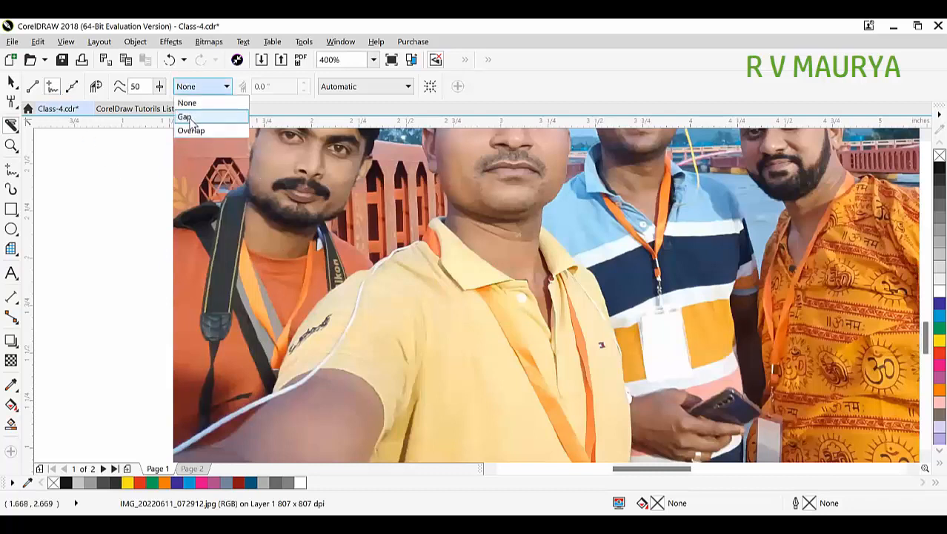
left_click(52, 87)
scroll(250, 276, "down", 1)
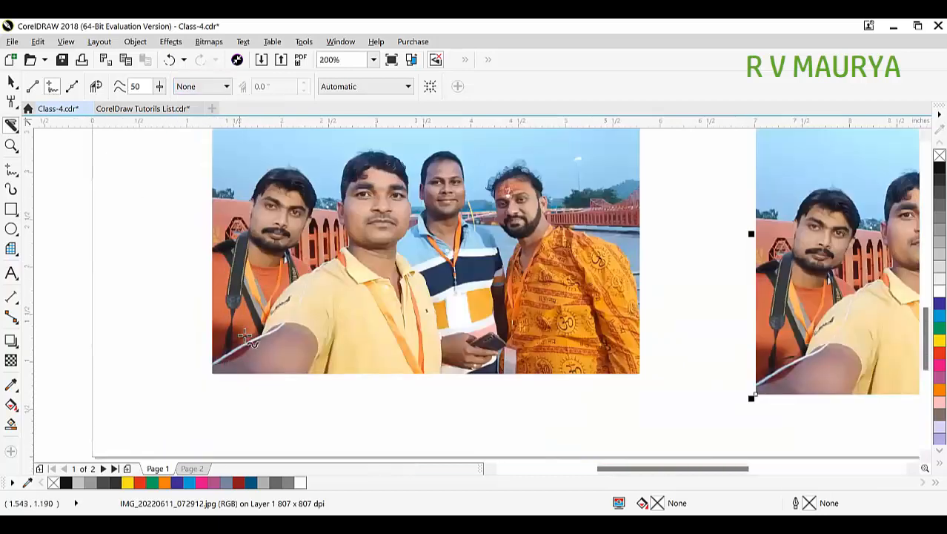
scroll(252, 343, "up", 1)
left_click_drag(168, 394, 254, 362)
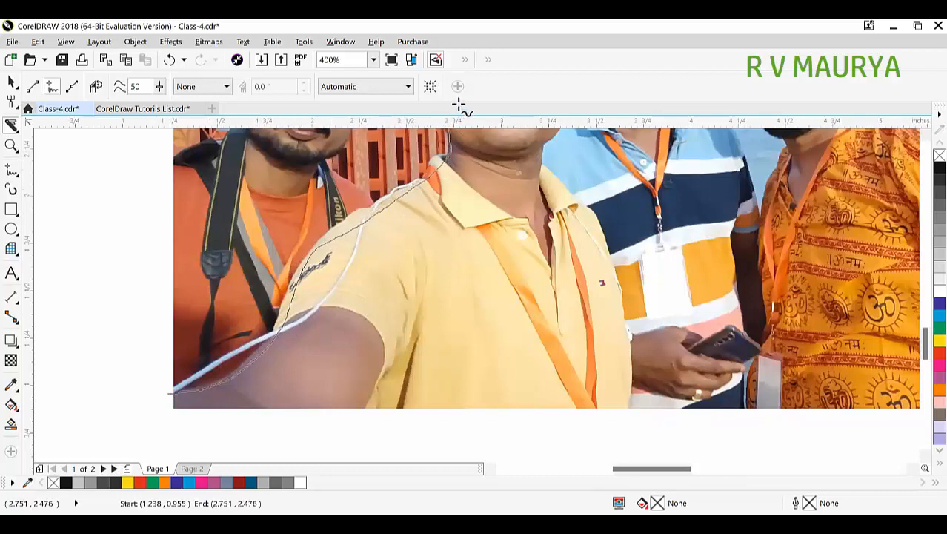
left_click_drag(559, 133, 565, 180)
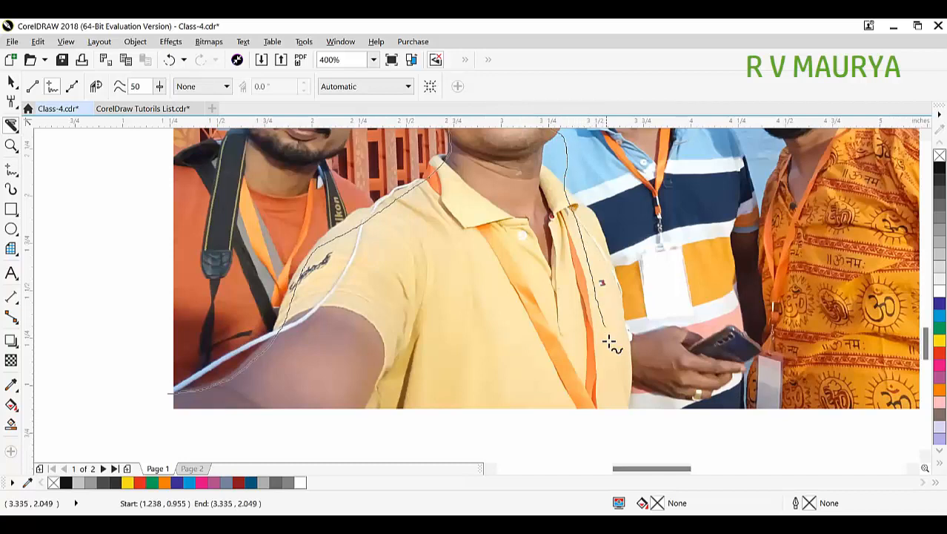
mouse_move(537, 432)
left_mouse_down()
mouse_move(237, 421)
mouse_move(169, 407)
mouse_move(166, 396)
left_mouse_up()
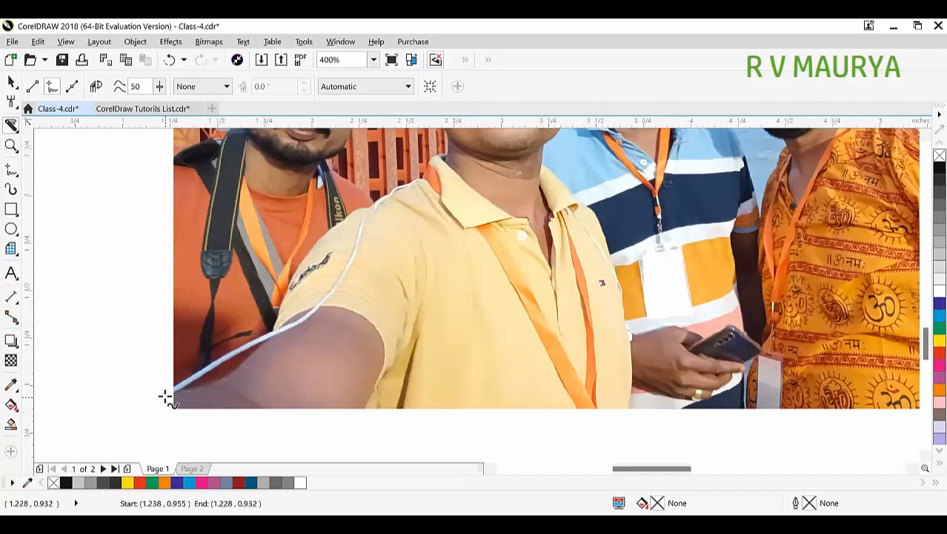
Select the original group photo and move it slightly on the page to check the freehand cut.
left_click(10, 81)
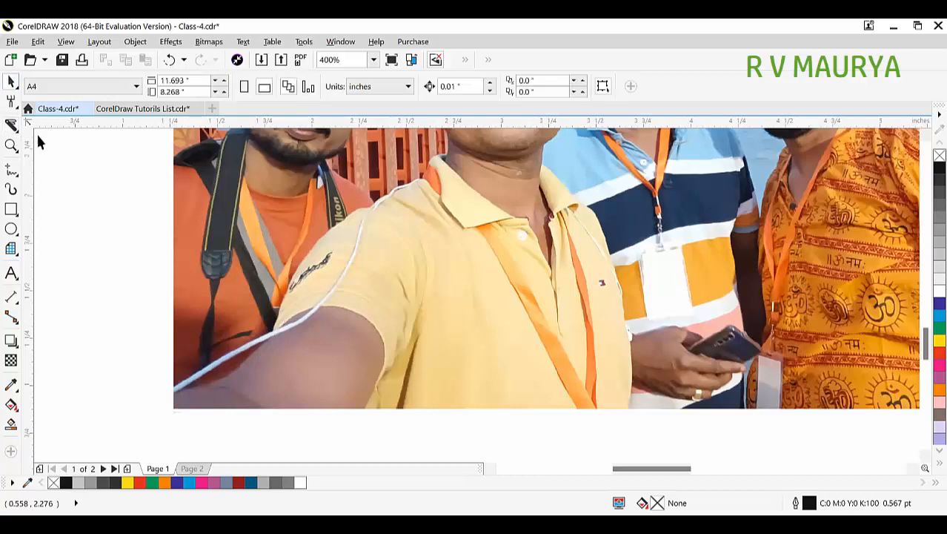
scroll(278, 317, "down", 1)
left_click_drag(497, 334, 472, 357)
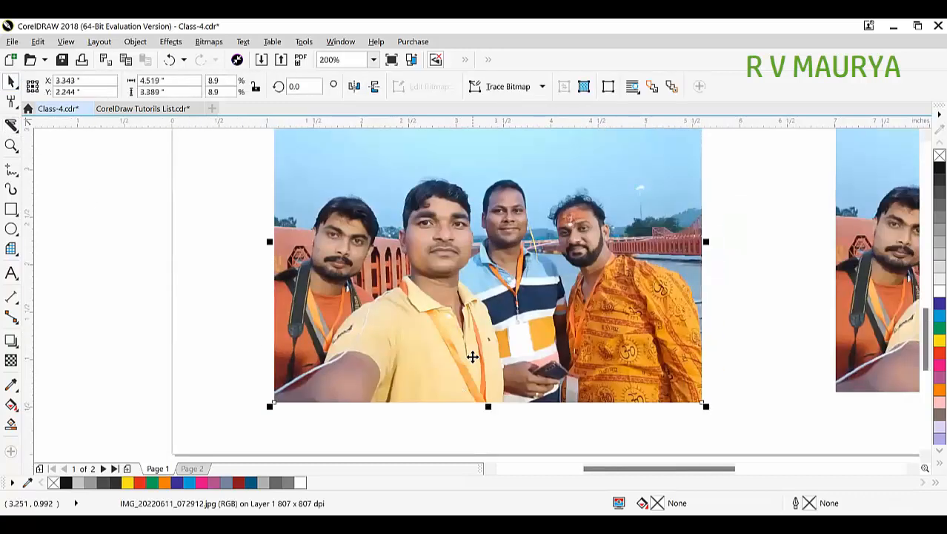
left_click_drag(432, 316, 478, 297)
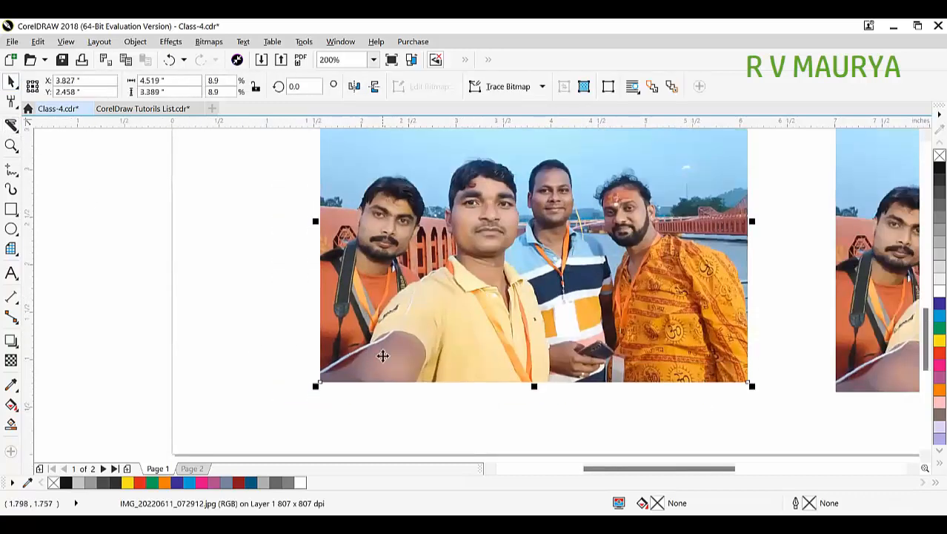
Activate the Knife tool in Bézier mode for the original group photo.
scroll(383, 356, "up", 1)
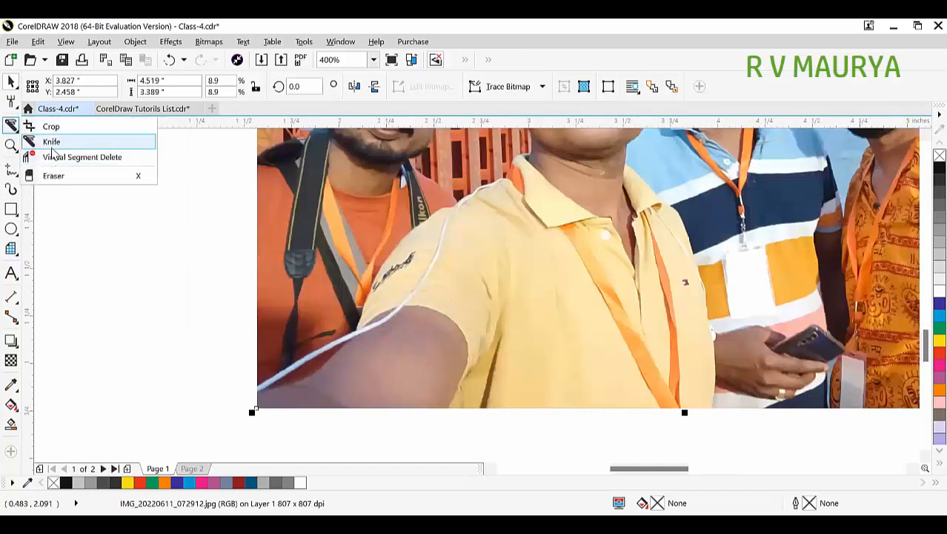
left_click(52, 142)
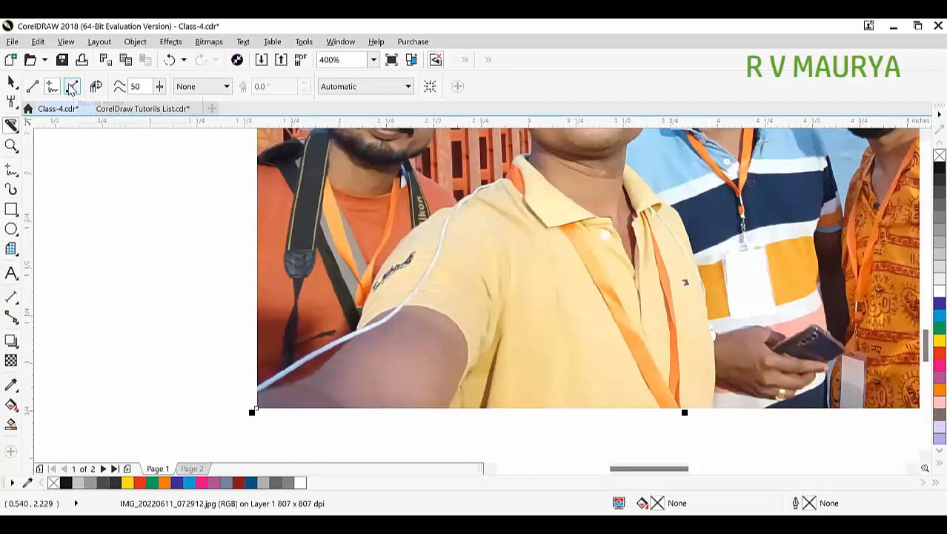
left_click(71, 87)
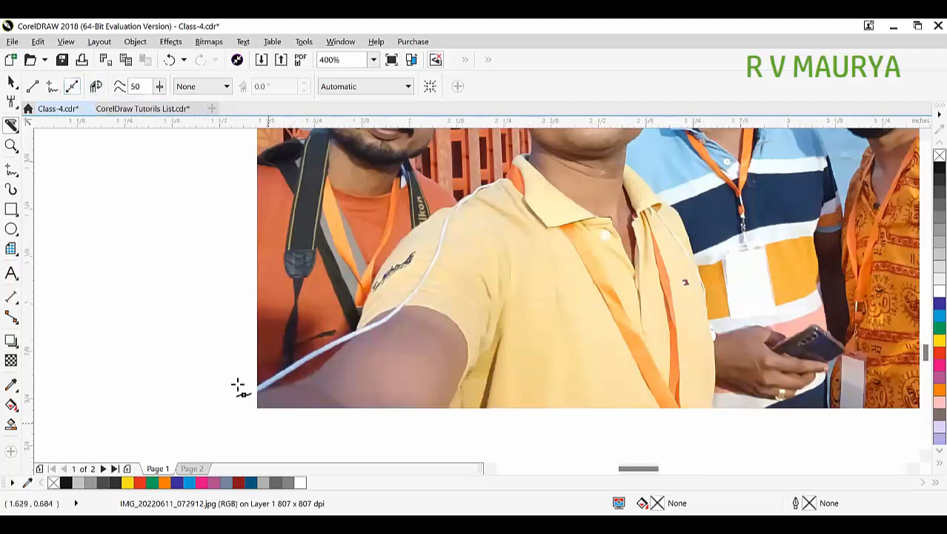
scroll(238, 387, "up", 2)
Trace a Bézier cut line from outside the photo's left edge along the forearm to the yellow sleeve.
left_click(161, 337)
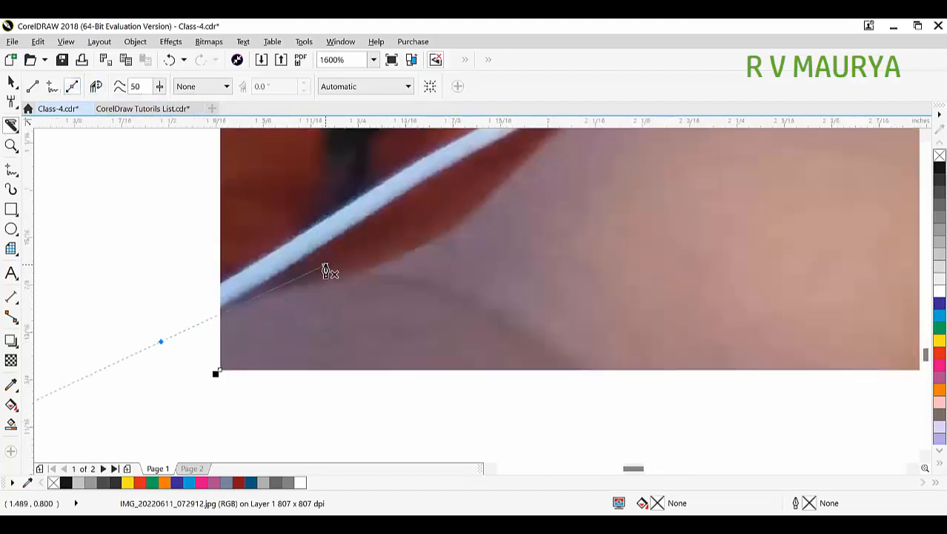
left_click(326, 267)
left_click_drag(474, 213, 522, 157)
scroll(367, 332, "down", 2)
scroll(440, 277, "up", 2)
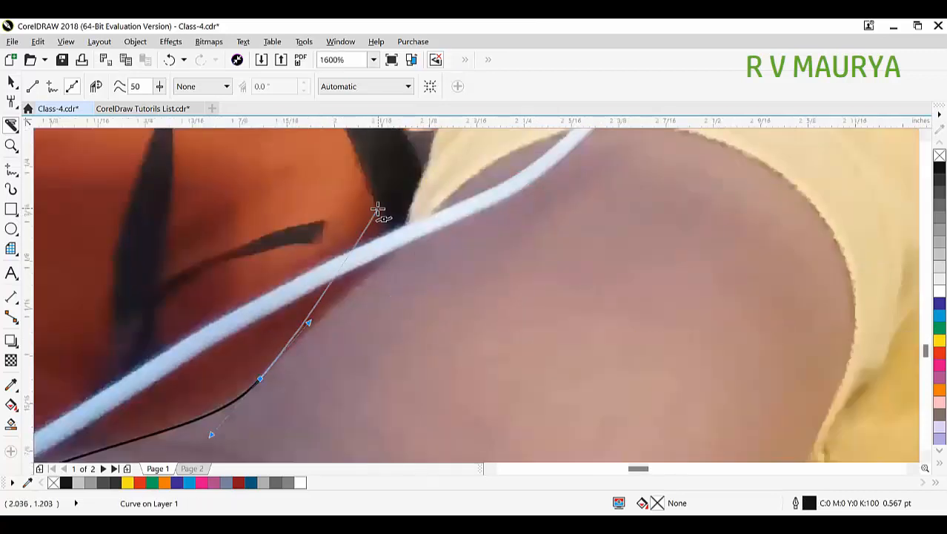
left_click(406, 242)
scroll(407, 252, "down", 2)
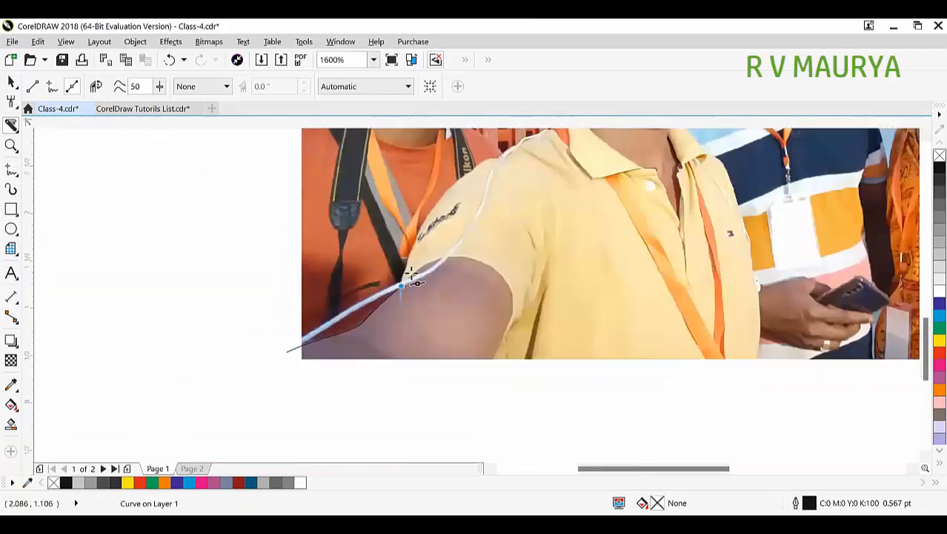
Try to continue the Bézier cut line along the yellow sleeve and shoulder, then undo the traced line.
scroll(456, 224, "up", 1)
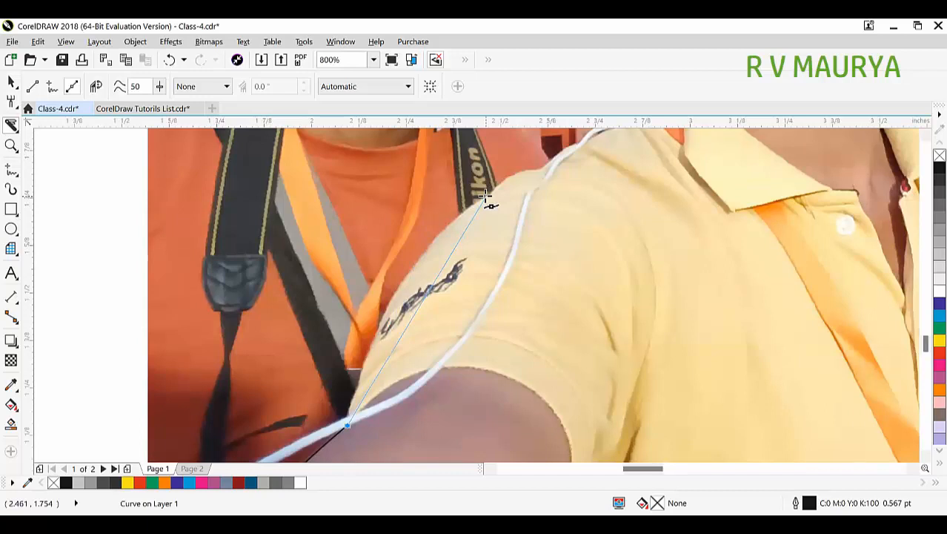
left_click_drag(487, 196, 578, 152)
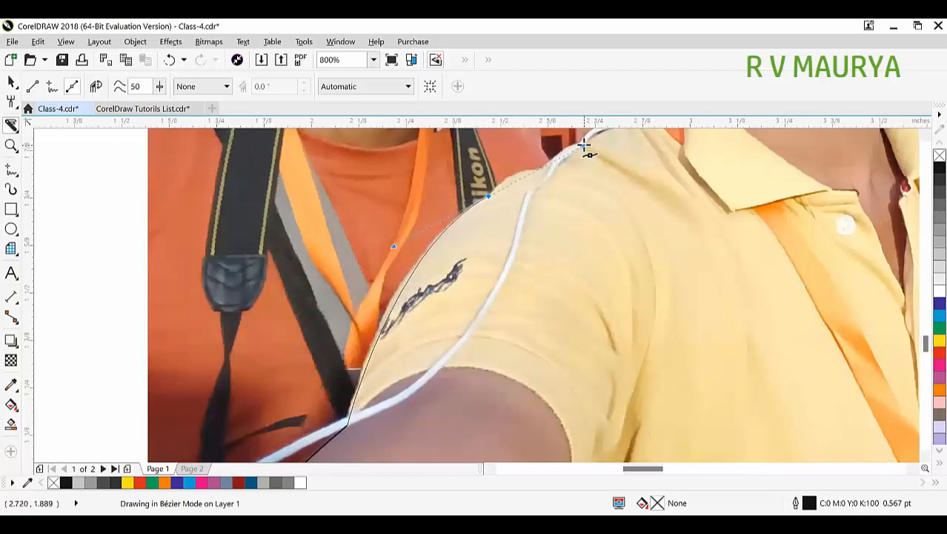
left_click_drag(586, 146, 586, 147)
scroll(519, 215, "down", 1)
scroll(525, 211, "up", 2)
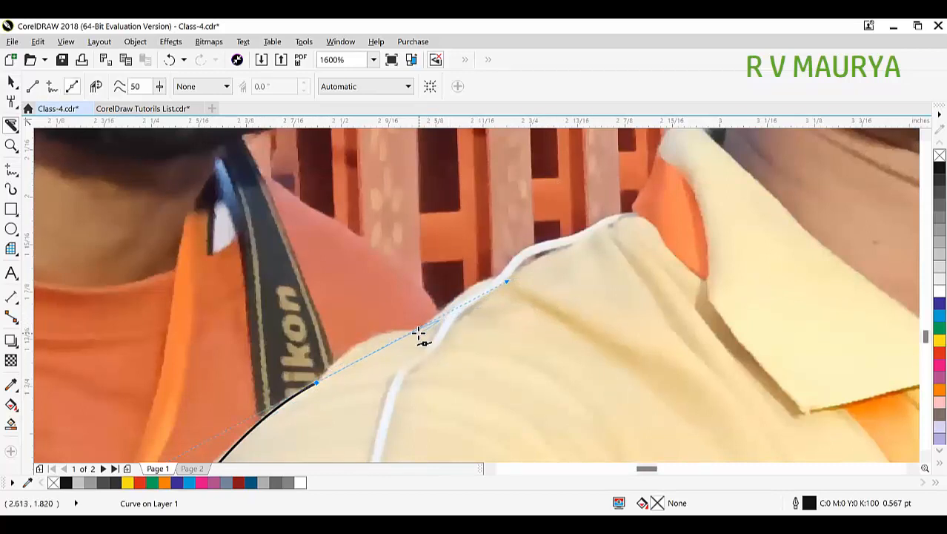
scroll(363, 375, "up", 2)
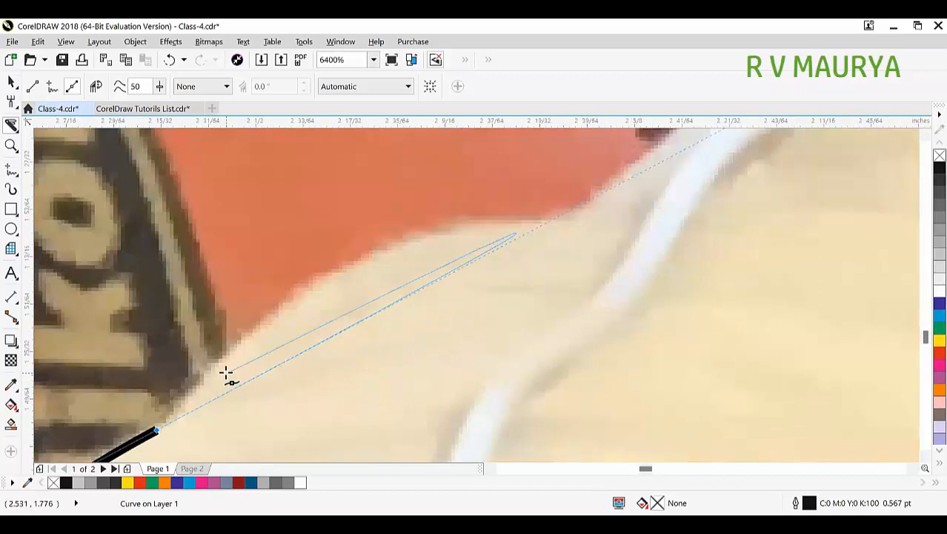
left_click_drag(226, 374, 155, 429)
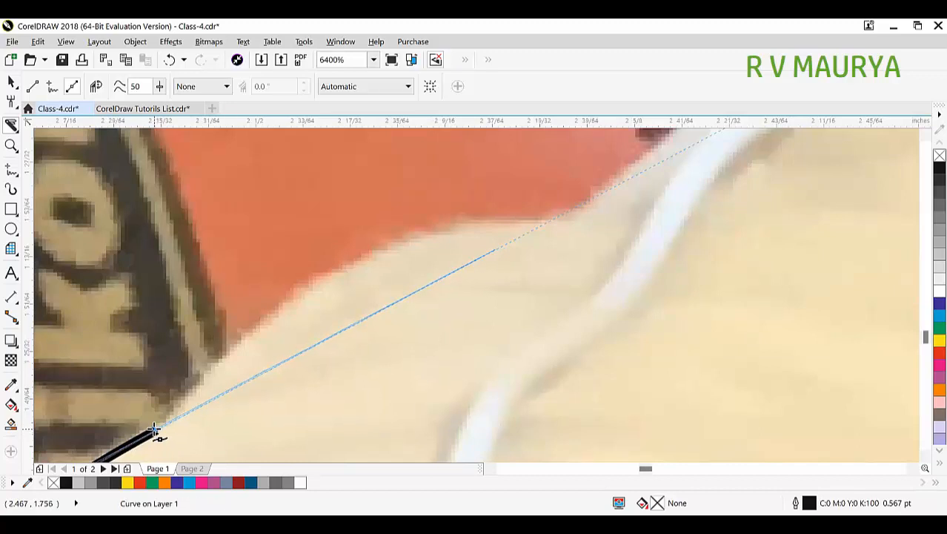
key("ctrl+z")
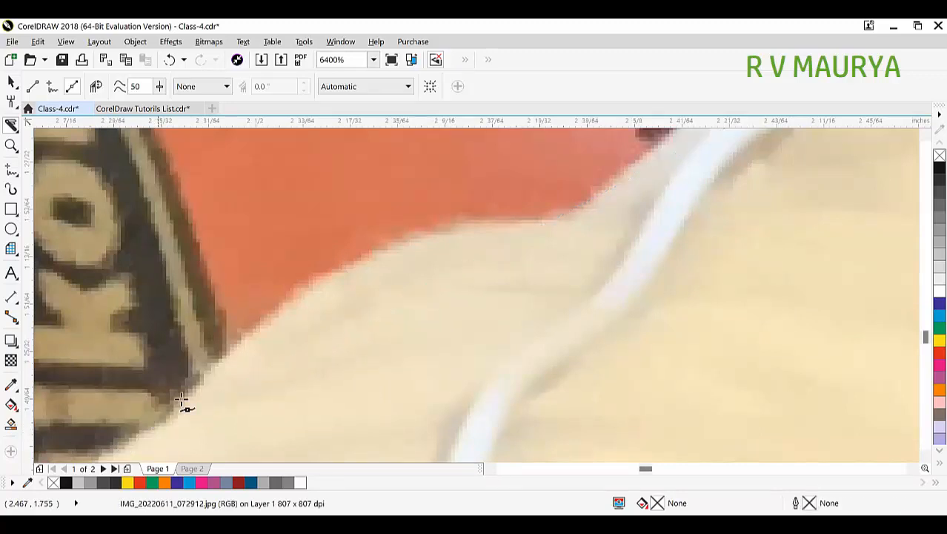
Trace a fresh Bézier cut line from the photo's left edge over the forearm and up to the sleeve's lower edge.
scroll(246, 298, "down", 2)
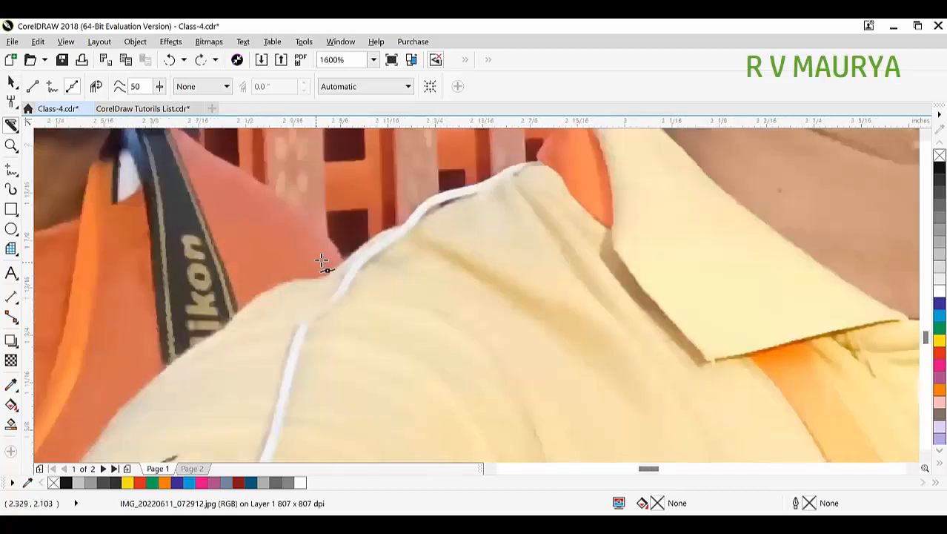
scroll(321, 260, "down", 2)
scroll(294, 326, "down", 2)
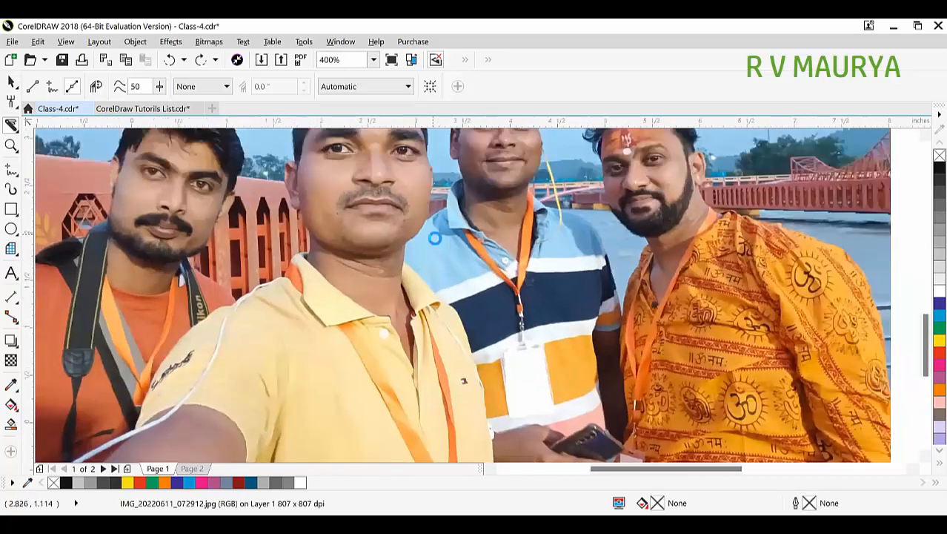
scroll(311, 274, "down", 2)
scroll(366, 297, "up", 3)
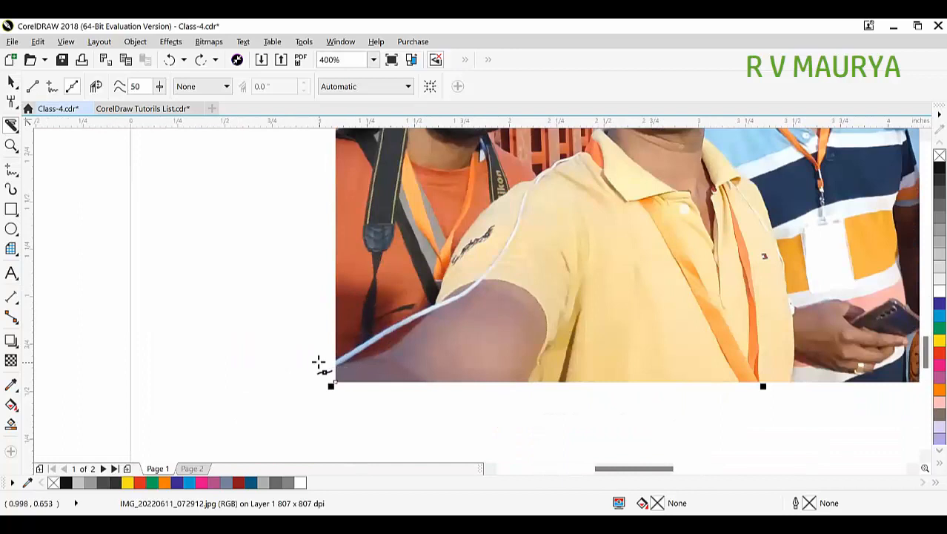
scroll(373, 341, "up", 1)
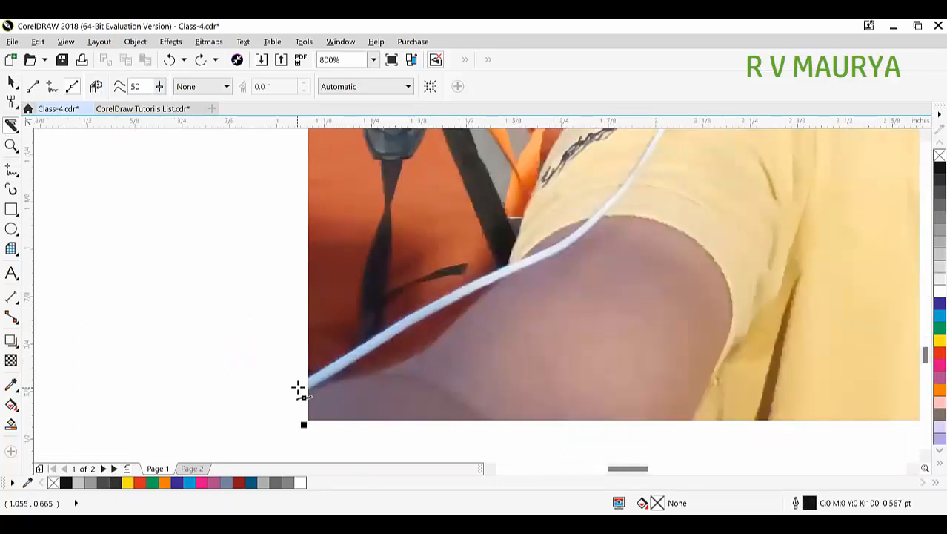
left_click_drag(281, 396, 537, 185)
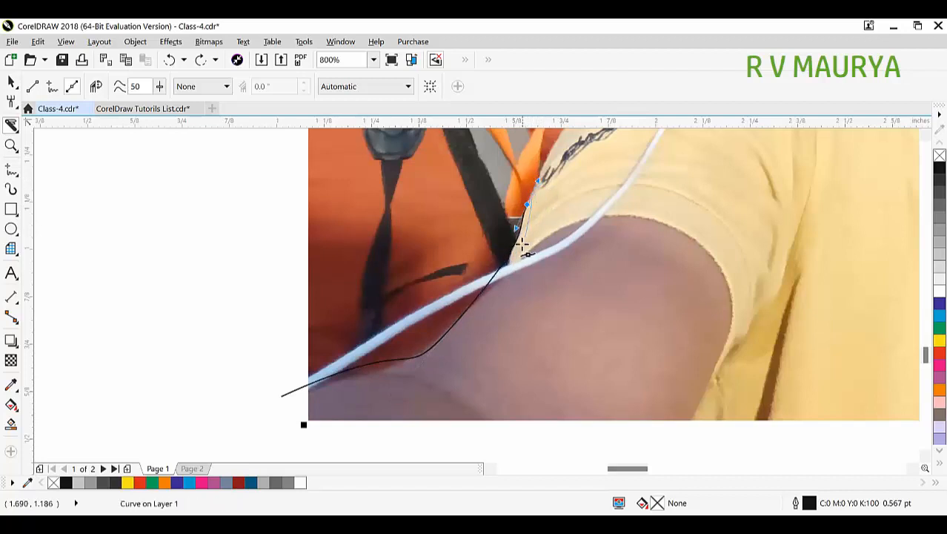
Try to extend the new Bézier cut line up the yellow sleeve to the camera strap, then discard the line.
scroll(522, 244, "down", 2)
scroll(562, 190, "up", 2)
scroll(561, 238, "up", 1)
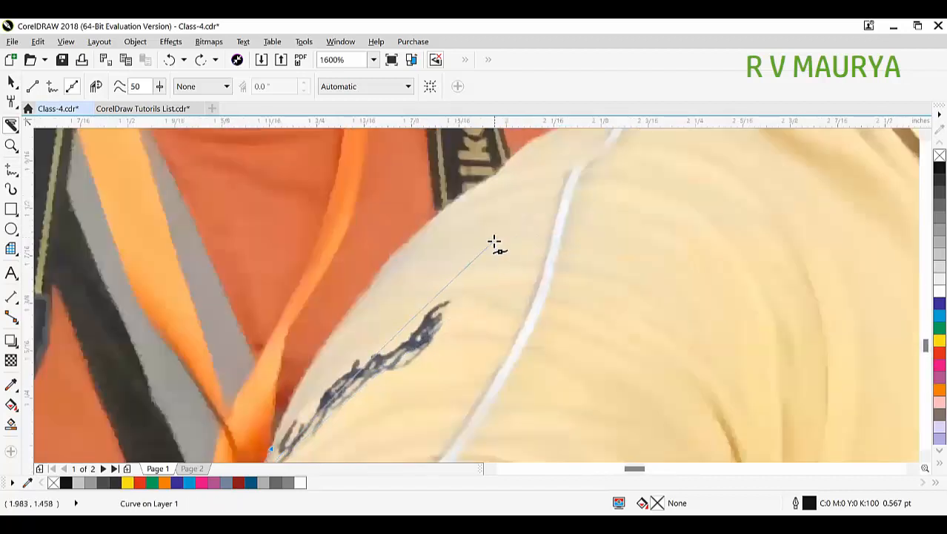
scroll(495, 244, "down", 1)
left_click_drag(467, 230, 518, 199)
scroll(466, 228, "up", 4)
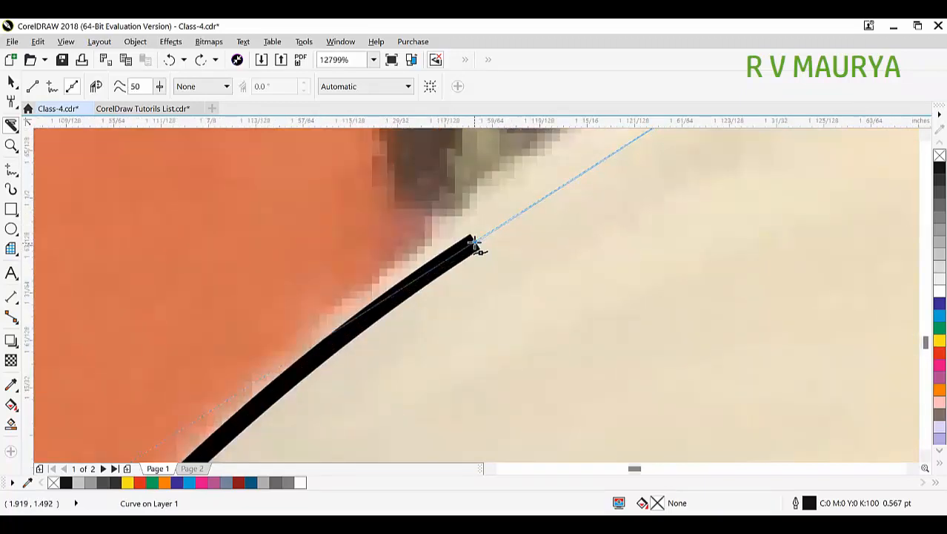
left_click(474, 244)
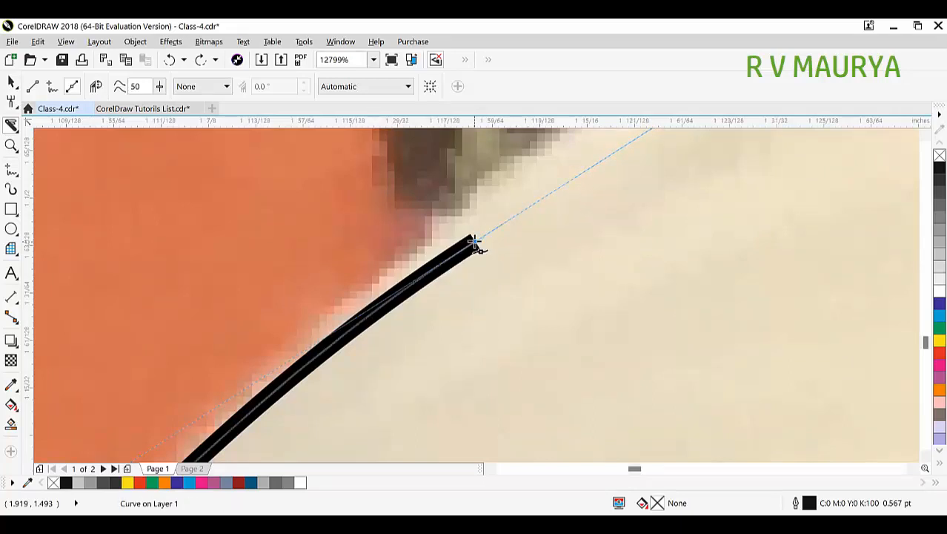
key("Delete")
key("ctrl+z")
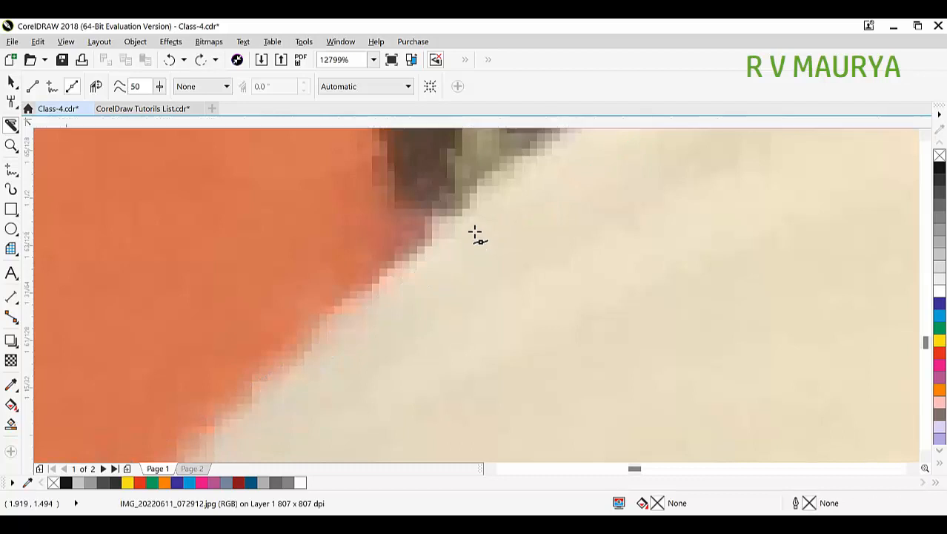
Trace a new Bézier cut line from outside the photo's left edge along the forearm to the yellow sleeve.
scroll(478, 235, "down", 5)
scroll(481, 238, "down", 4)
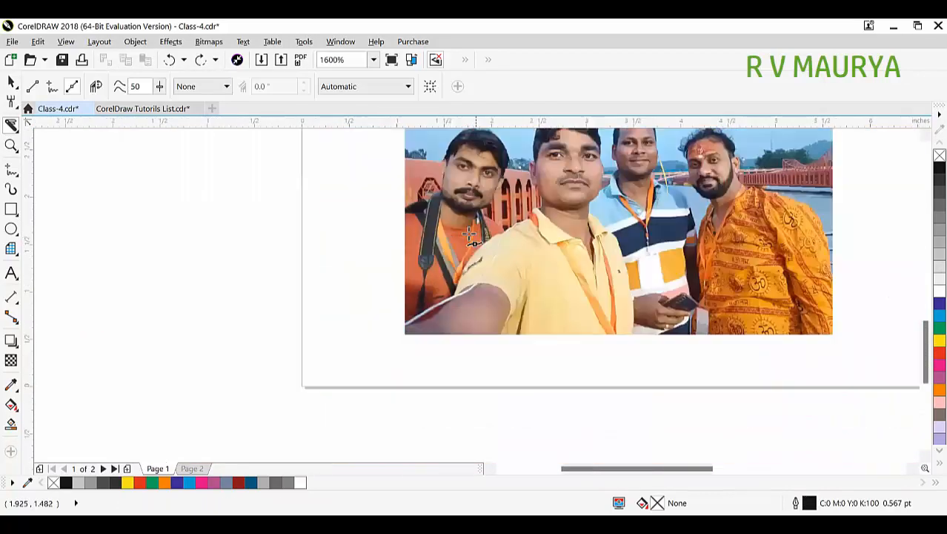
scroll(430, 314, "up", 2)
scroll(362, 387, "up", 4)
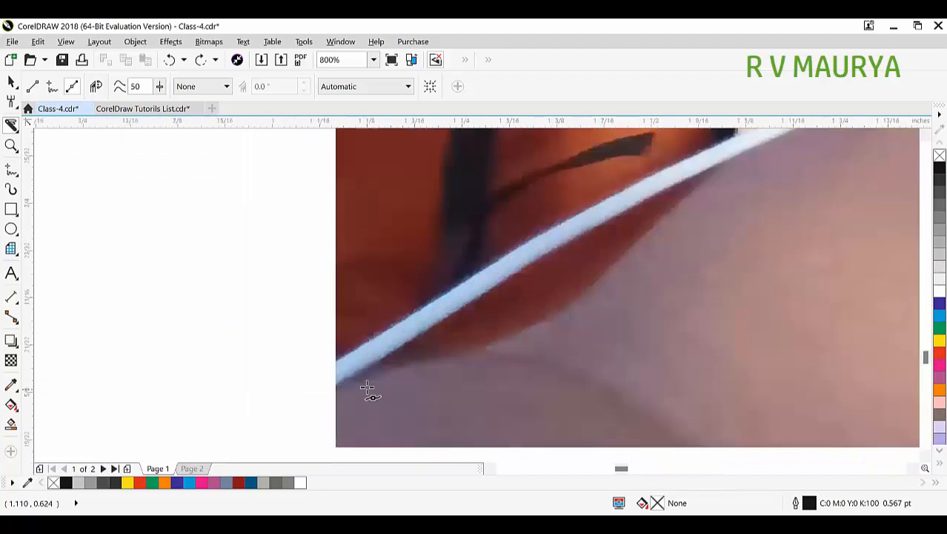
left_click_drag(215, 388, 560, 318)
left_click_drag(739, 254, 773, 230)
scroll(680, 312, "down", 2)
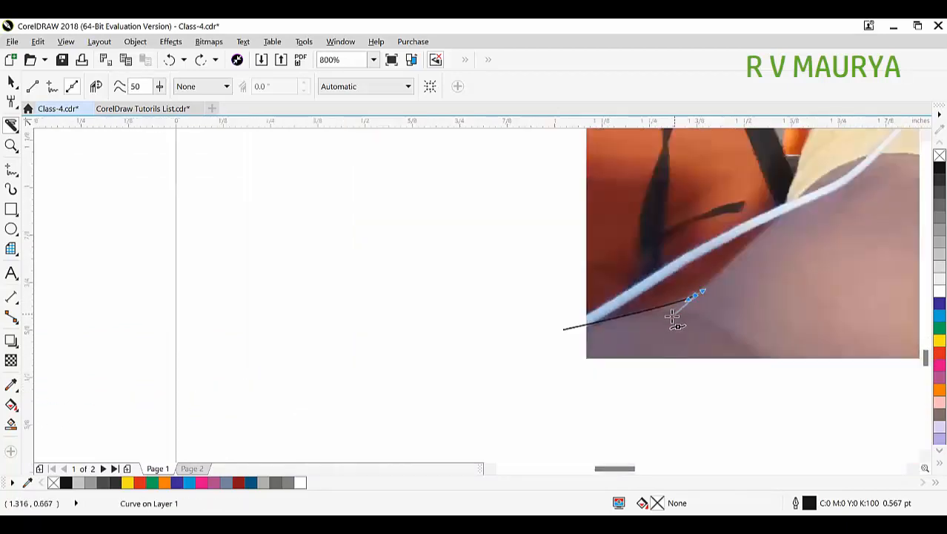
scroll(790, 243, "up", 2)
left_click_drag(665, 220, 602, 225)
Extend the Bézier cut line up the yellow sleeve and past the camera strap onto the shoulder.
scroll(628, 262, "down", 3)
scroll(598, 296, "up", 2)
scroll(529, 334, "down", 2)
scroll(594, 250, "up", 2)
scroll(519, 267, "down", 1)
scroll(542, 264, "up", 1)
left_click_drag(664, 185, 654, 173)
scroll(585, 218, "down", 2)
scroll(623, 202, "up", 3)
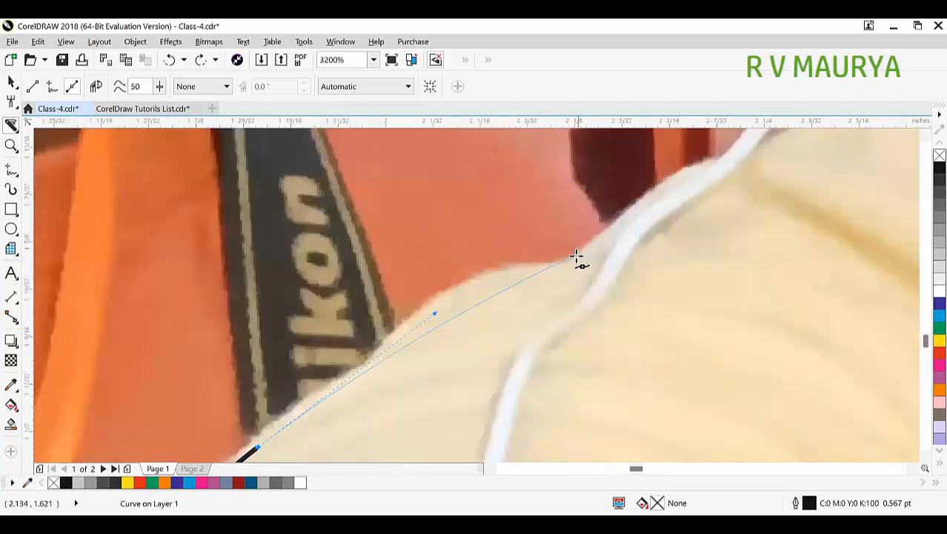
left_click_drag(566, 267, 614, 256)
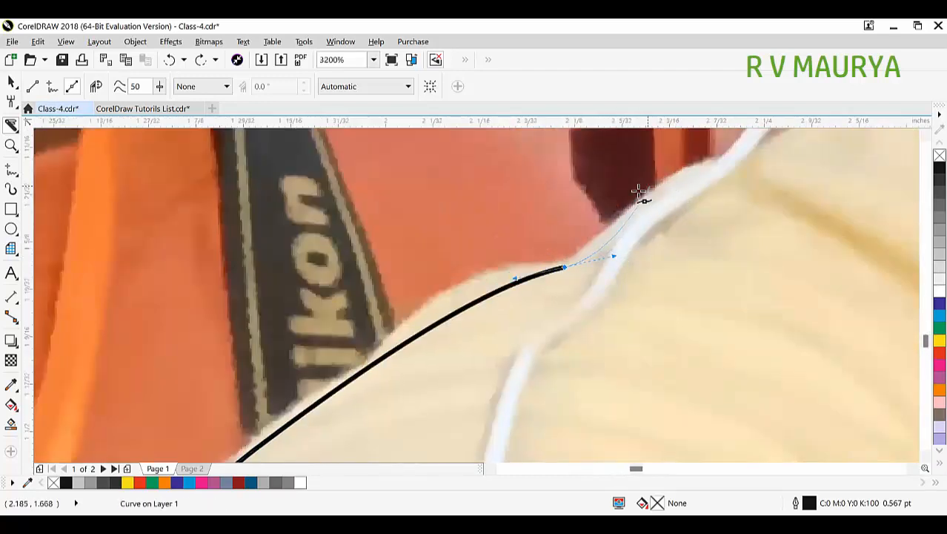
left_click_drag(709, 162, 752, 153)
Carry the cut line along the top of the shoulder to the orange lanyard beside the collar.
scroll(751, 153, "down", 2)
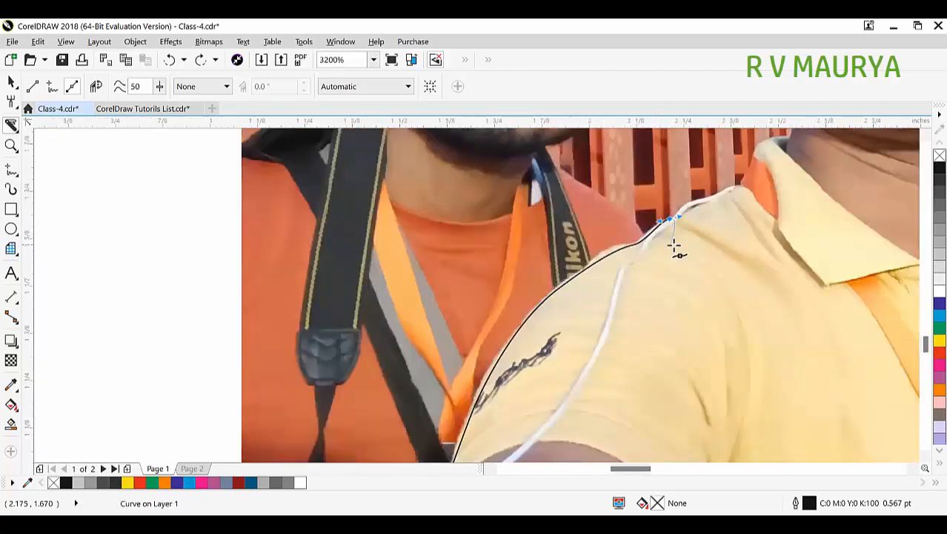
scroll(719, 190, "up", 2)
left_click_drag(728, 243, 771, 222)
left_click(835, 181)
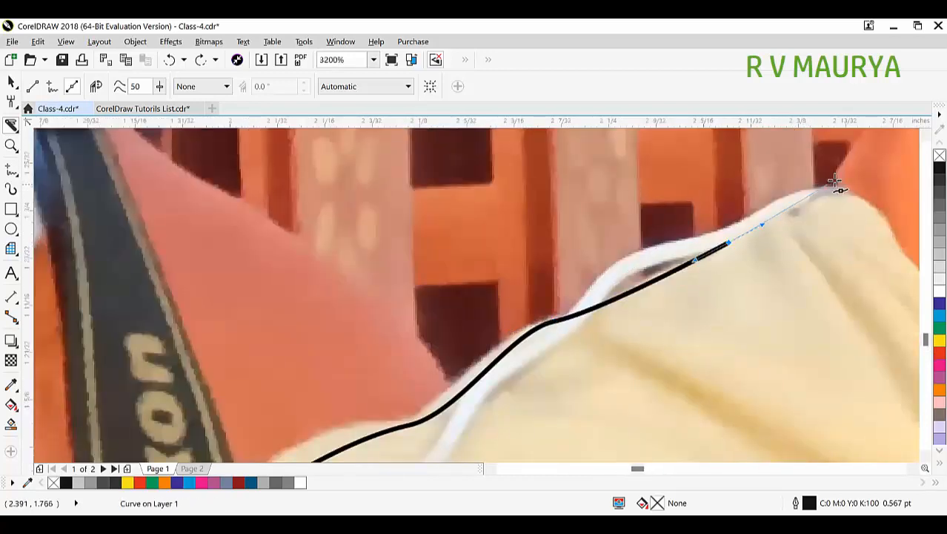
Trace the cut line around the outer edge of the left collar to the neck.
scroll(768, 267, "down", 2)
scroll(690, 305, "up", 3)
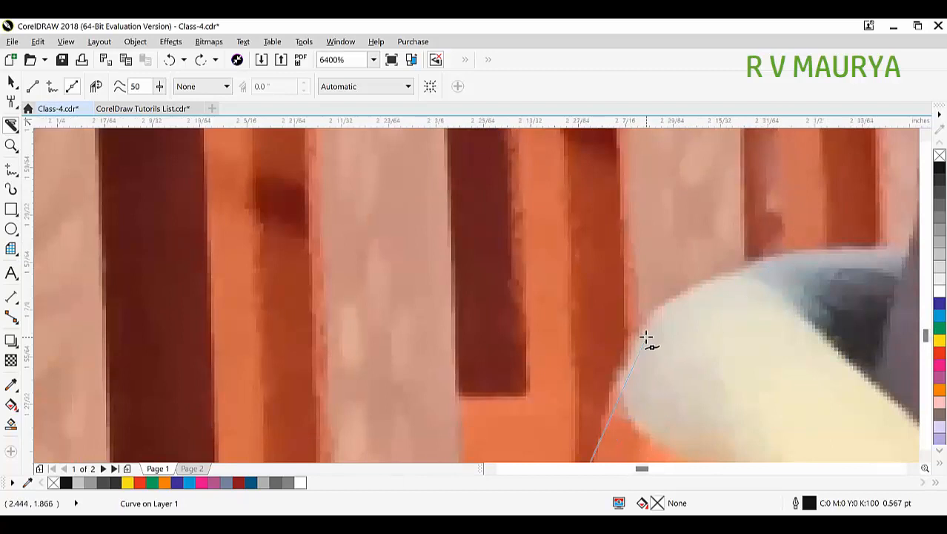
left_click_drag(645, 341, 708, 284)
left_click_drag(822, 257, 863, 251)
left_click(908, 259)
Continue the cut line up the neck and left jaw to the base of the earlobe.
scroll(856, 268, "down", 2)
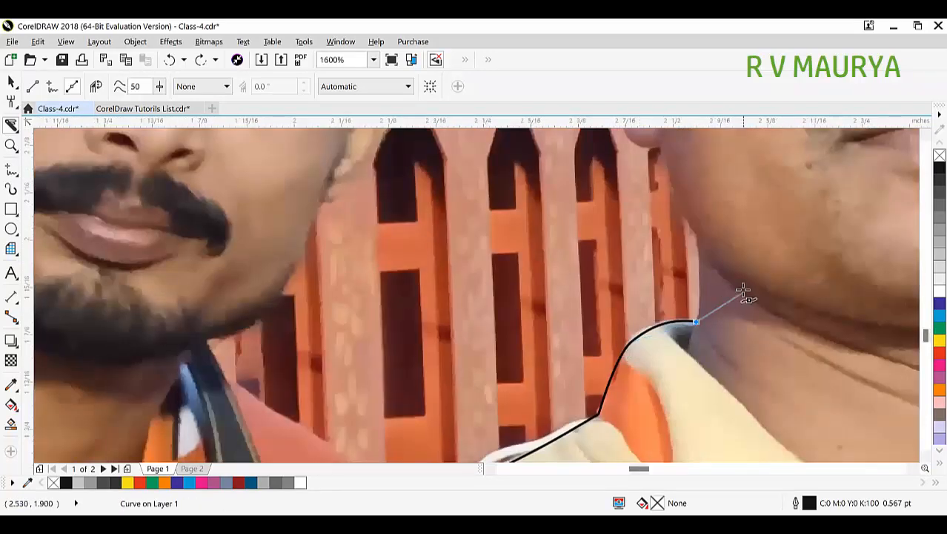
scroll(740, 293, "up", 2)
left_click_drag(702, 283, 691, 194)
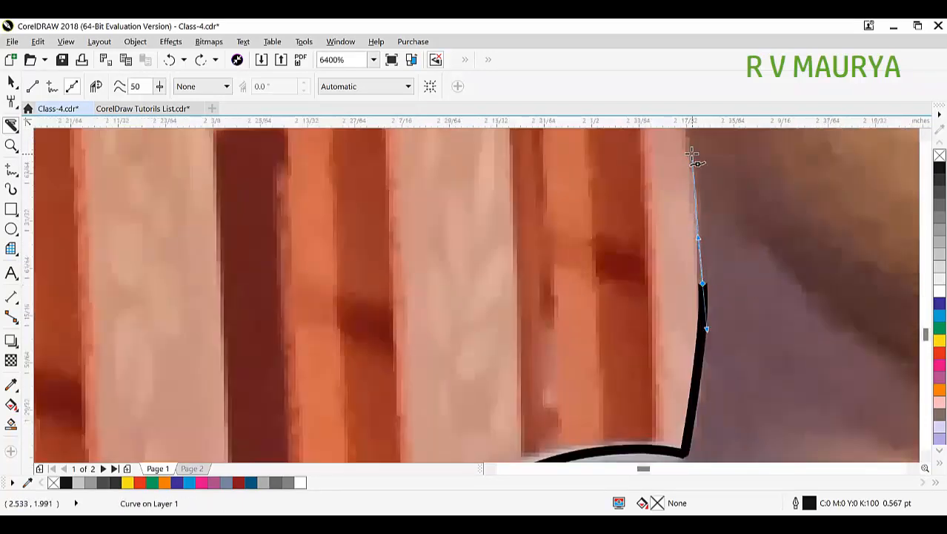
scroll(704, 383, "down", 2)
scroll(716, 433, "up", 2)
scroll(716, 433, "down", 1)
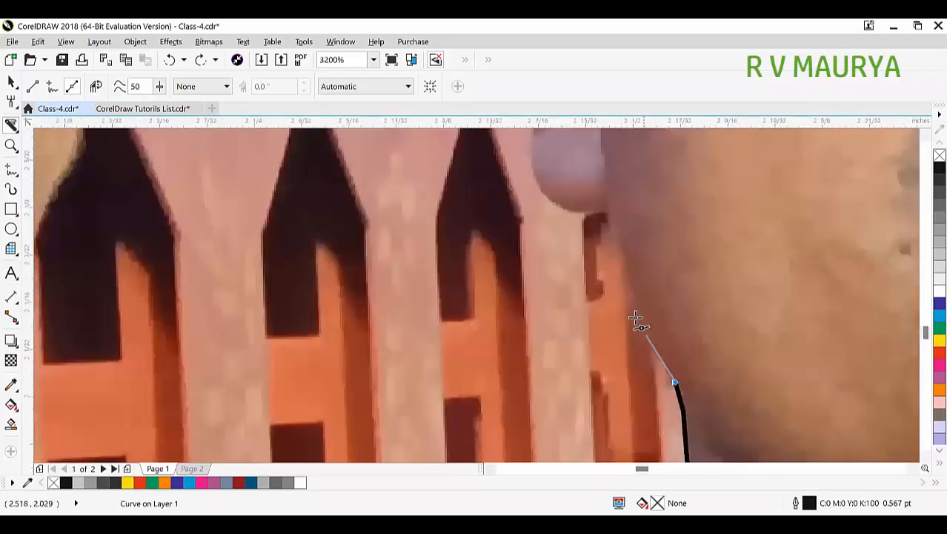
left_click_drag(607, 197, 587, 252)
Trace the cut line around the earlobe and the outer ear up to the hairline.
scroll(607, 298, "down", 3)
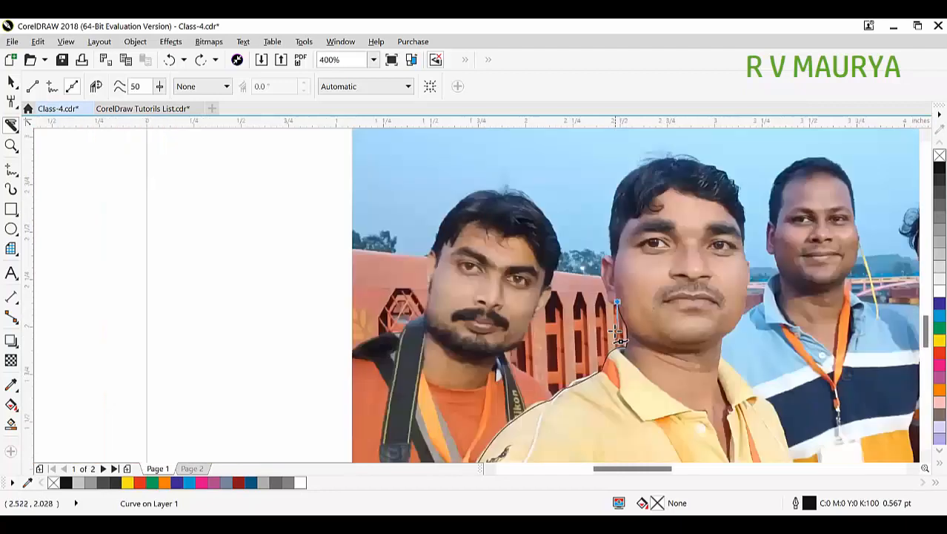
scroll(612, 297, "up", 2)
scroll(602, 343, "up", 1)
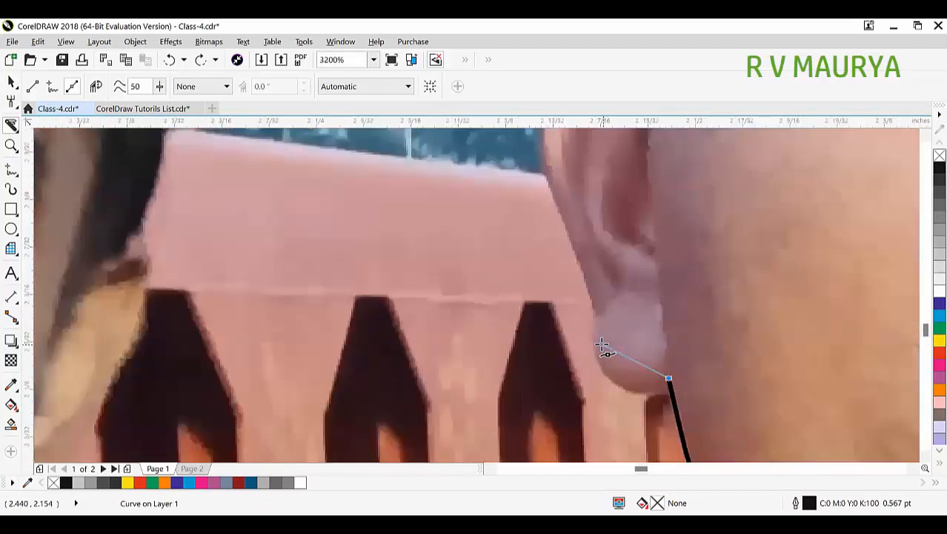
left_click_drag(593, 324, 567, 208)
left_click(550, 167)
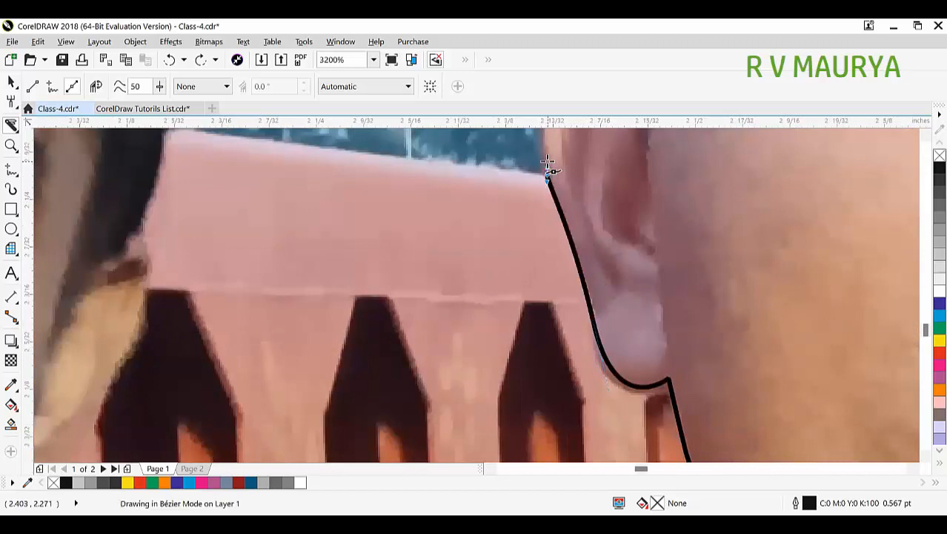
scroll(566, 290, "down", 2)
scroll(566, 291, "up", 3)
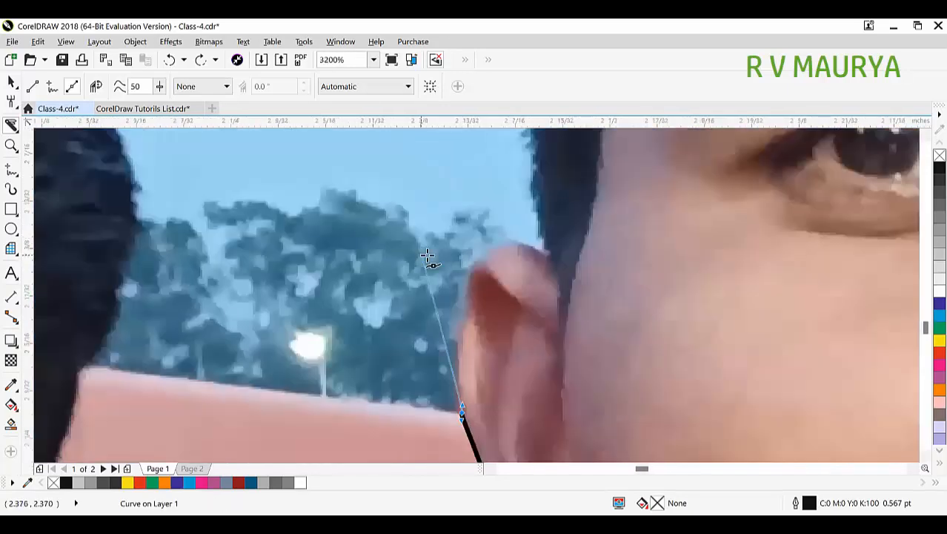
scroll(445, 274, "down", 1)
left_click_drag(461, 310, 469, 282)
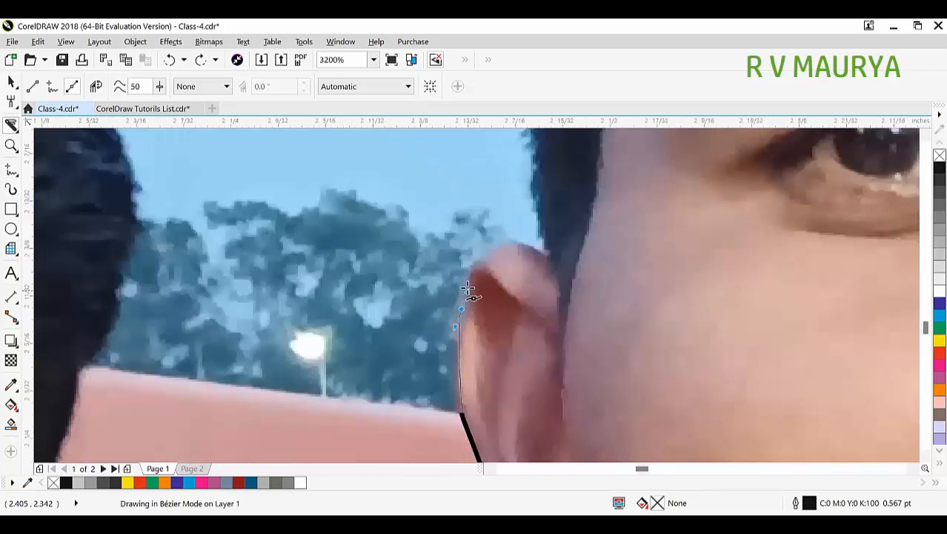
left_click_drag(546, 256, 599, 279)
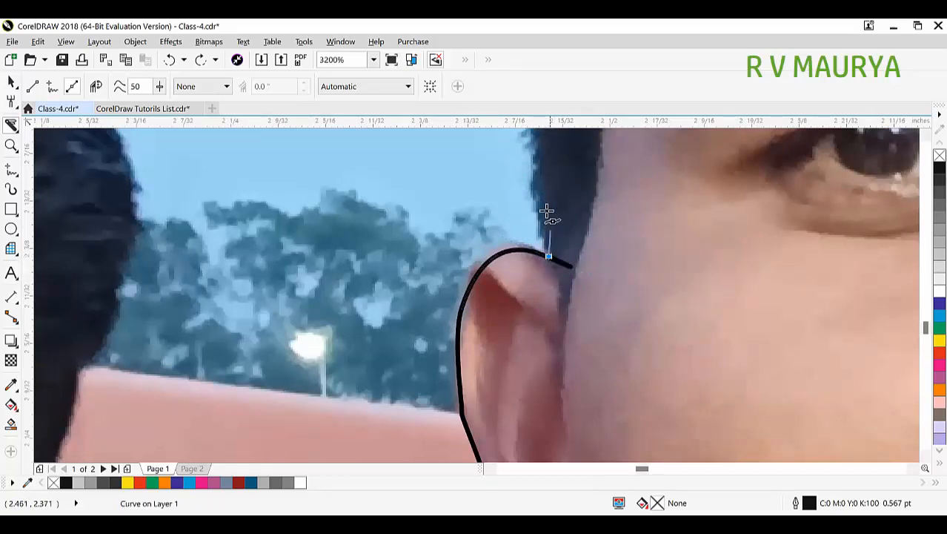
Curve the cut line from the ear up and over the hair to the right side of the head.
scroll(539, 197, "down", 3)
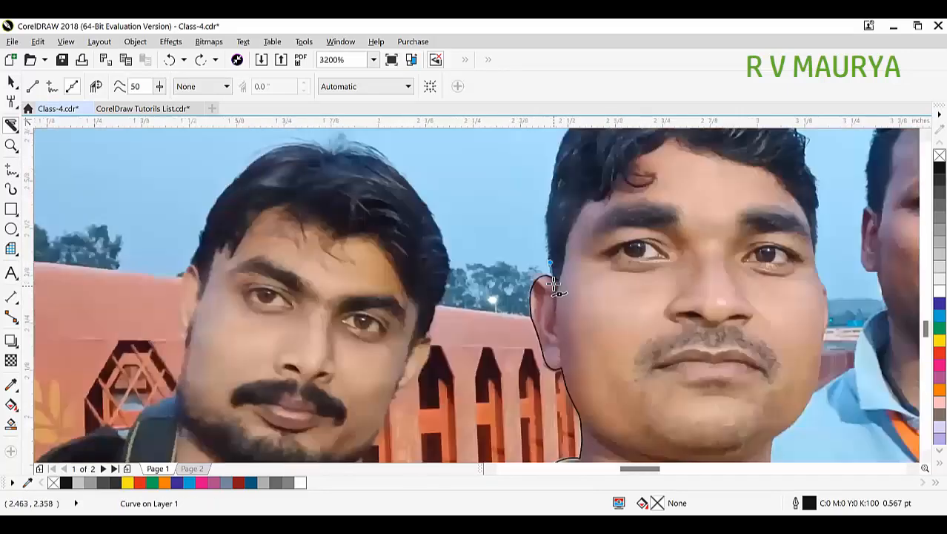
scroll(543, 178, "up", 2)
scroll(545, 172, "down", 3)
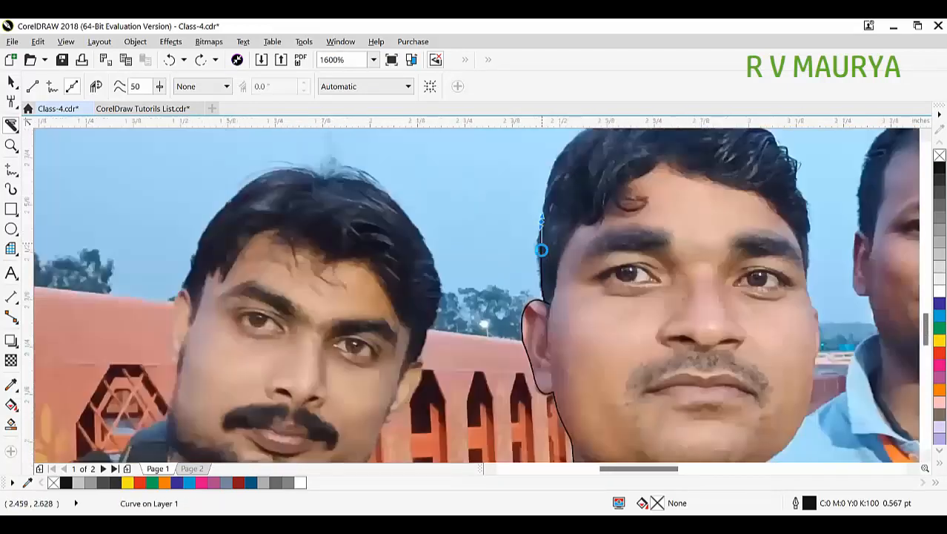
scroll(569, 178, "up", 3)
left_click_drag(570, 178, 667, 141)
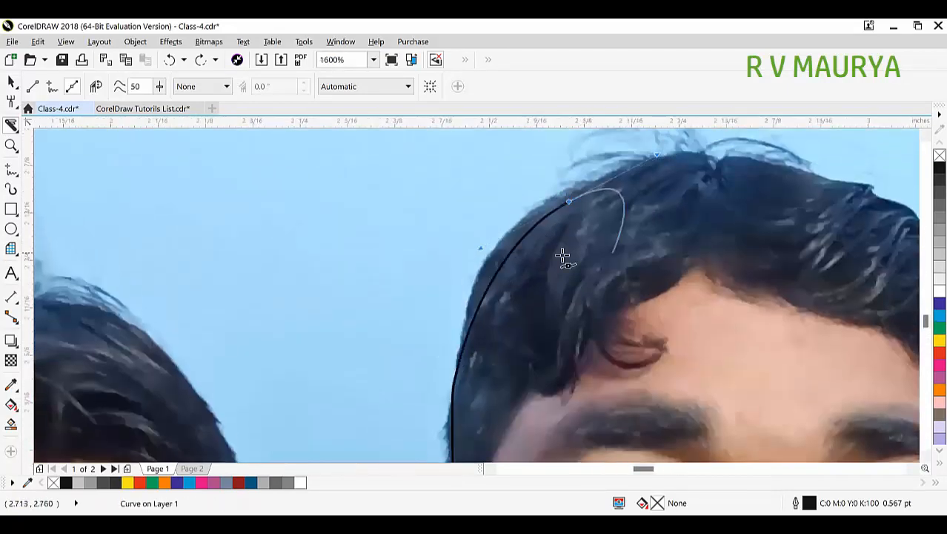
scroll(741, 230, "down", 2)
left_click(759, 300)
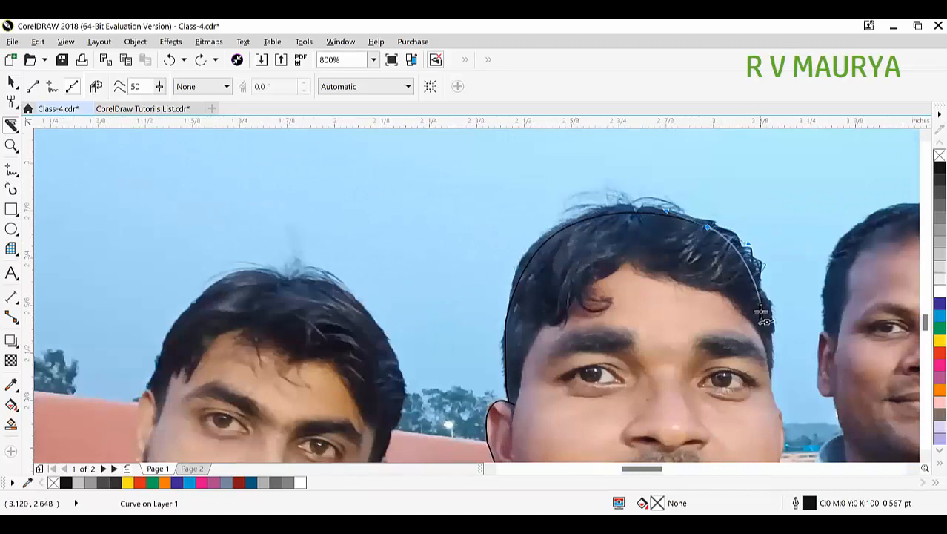
Trace the cut line down the right temple, cheek and jaw to the neck.
left_click_drag(775, 348, 776, 382)
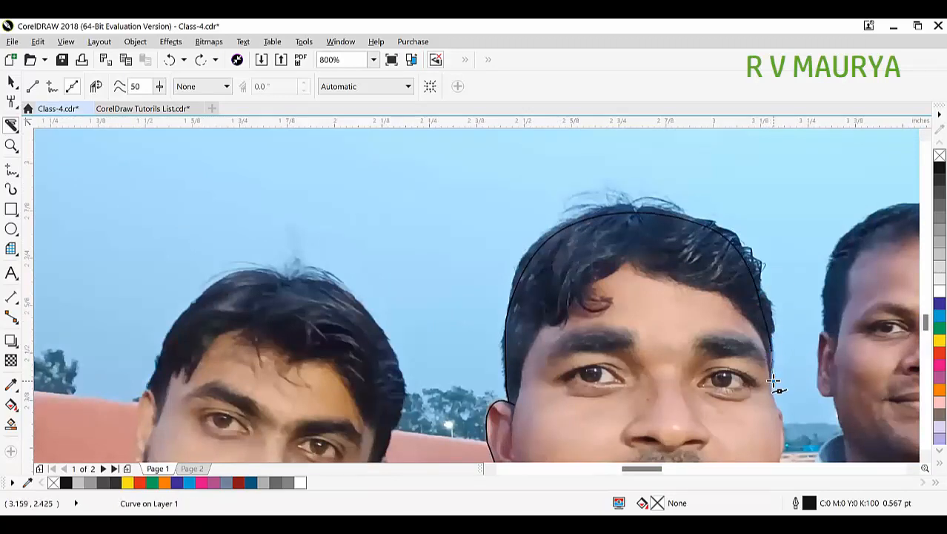
scroll(754, 337, "down", 4)
scroll(754, 359, "up", 2)
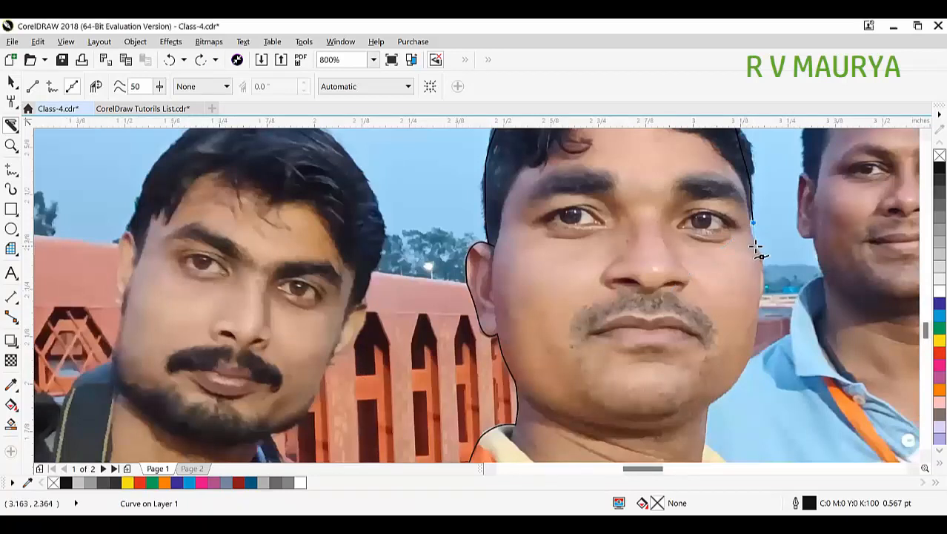
mouse_move(766, 287)
left_mouse_down()
mouse_move(751, 387)
mouse_move(719, 413)
left_mouse_up()
Continue the cut line from the neck over the right collar and around the right shoulder.
scroll(717, 412, "down", 4)
scroll(668, 373, "up", 4)
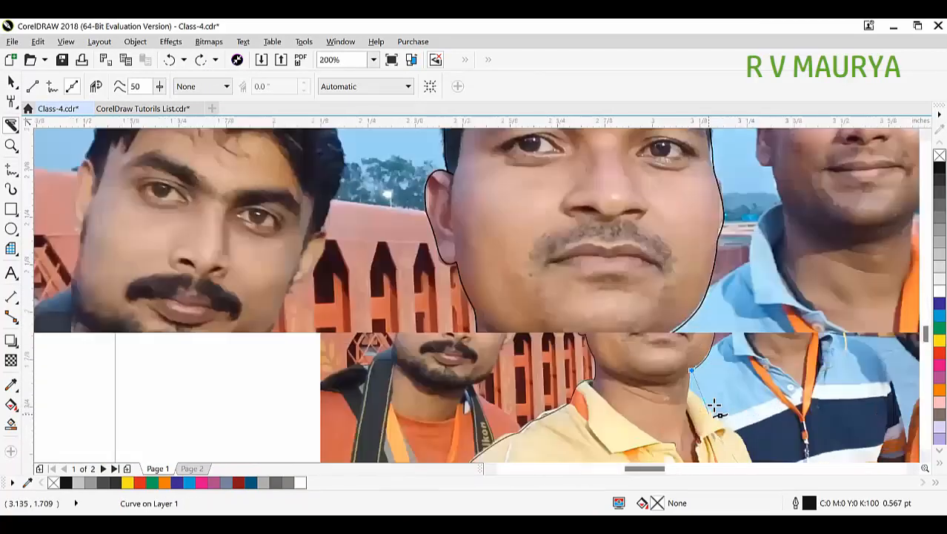
scroll(666, 374, "down", 4)
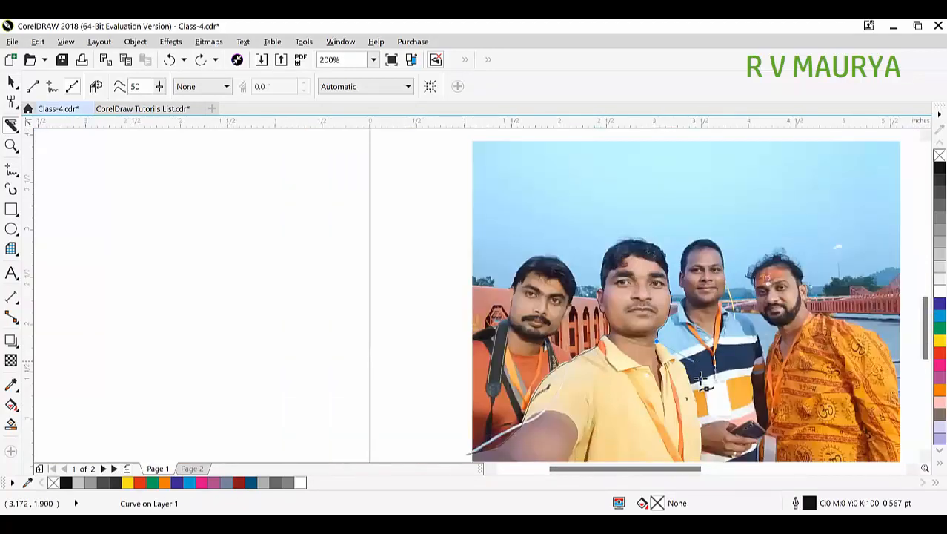
scroll(675, 368, "up", 4)
left_click_drag(590, 282, 614, 298)
left_click_drag(649, 361, 673, 415)
Run the cut line down the shirt's right side and below the photo, closing it at its starting point.
scroll(673, 415, "down", 3)
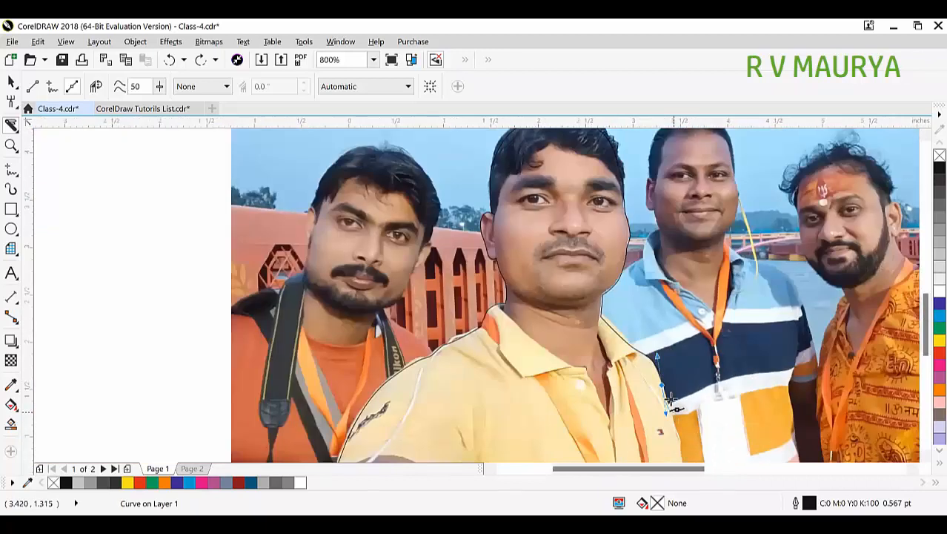
scroll(671, 366, "down", 2)
scroll(673, 391, "up", 2)
left_click_drag(675, 402, 672, 415)
left_click(451, 418)
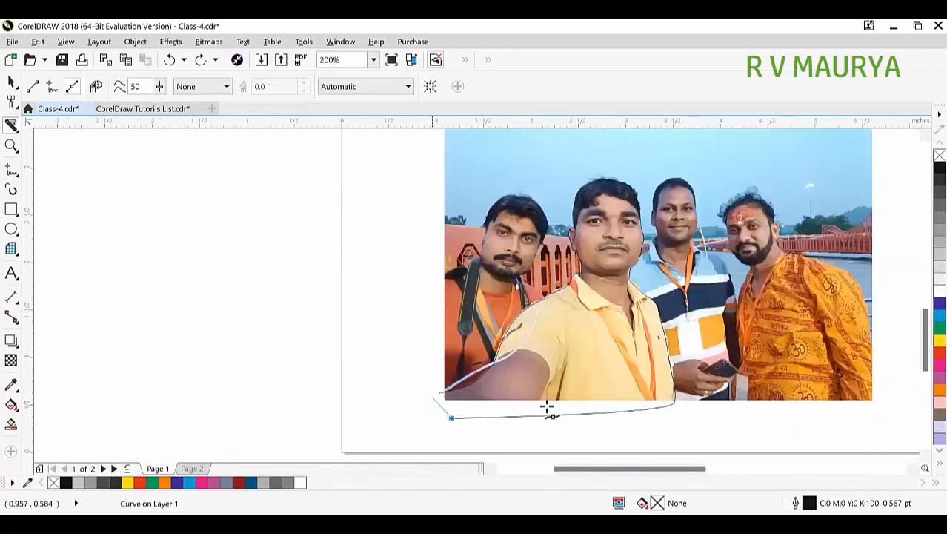
left_click_drag(439, 393, 481, 365)
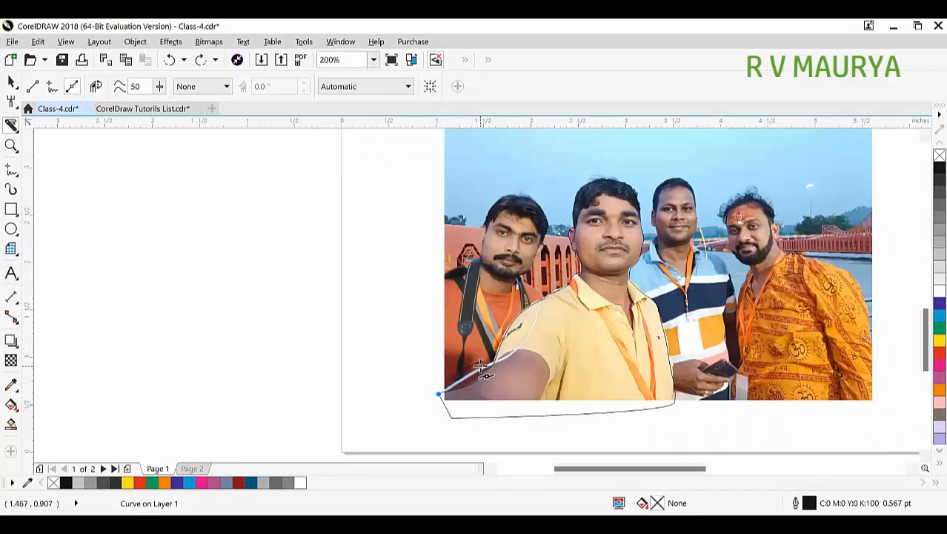
left_click(440, 395)
Move the cut-out man out of the group photo into the blank area left of the page.
left_click(11, 82)
left_click(228, 244)
left_click(600, 335)
left_click_drag(598, 310, 256, 260)
left_click(374, 291)
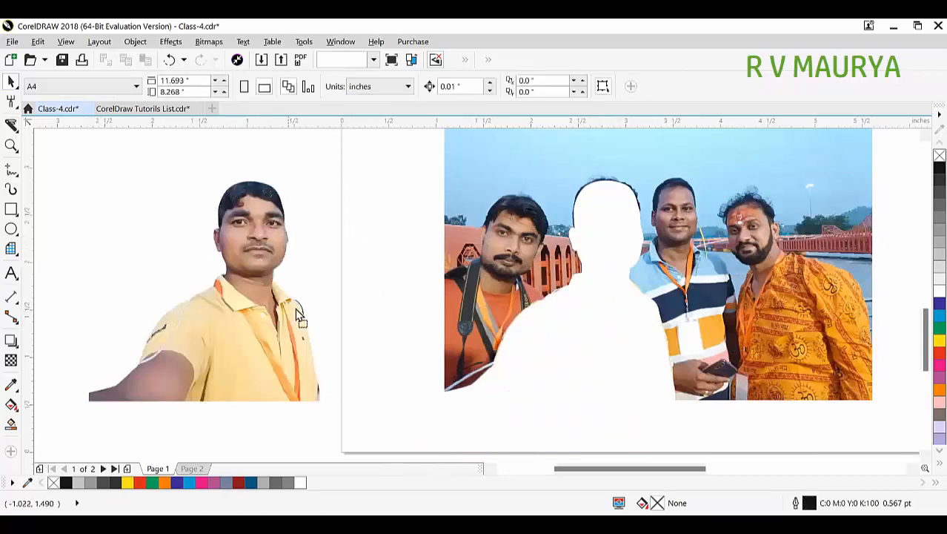
Delete the remaining group photo and move the cut-out man onto the page at about X 0.996 in, Y 1.606 in.
left_click_drag(297, 311, 353, 301)
left_click_drag(628, 230, 675, 280)
key("Delete")
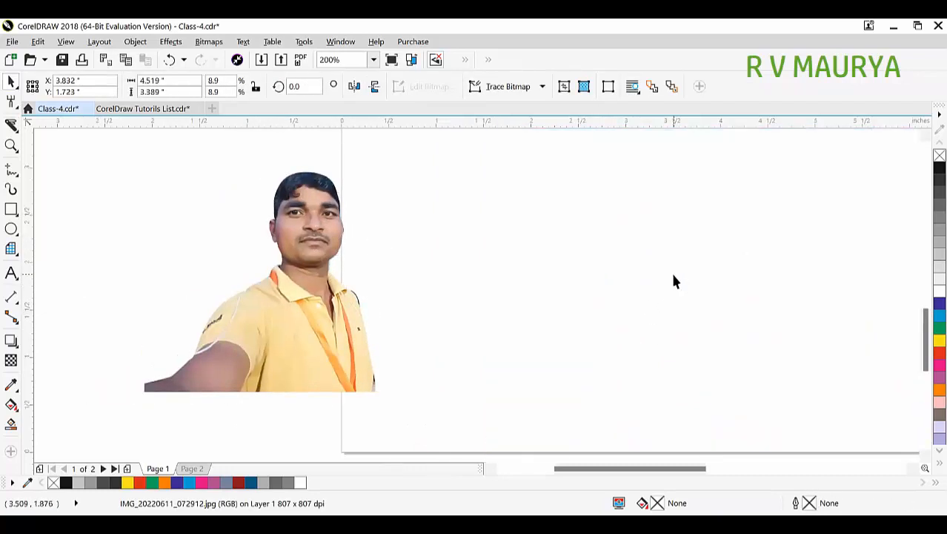
left_click_drag(288, 235, 516, 238)
Examine the cut-out's hair and jaw edges up close, and shift it to about X 0.944 in, Y 1.805 in.
scroll(501, 194, "up", 2)
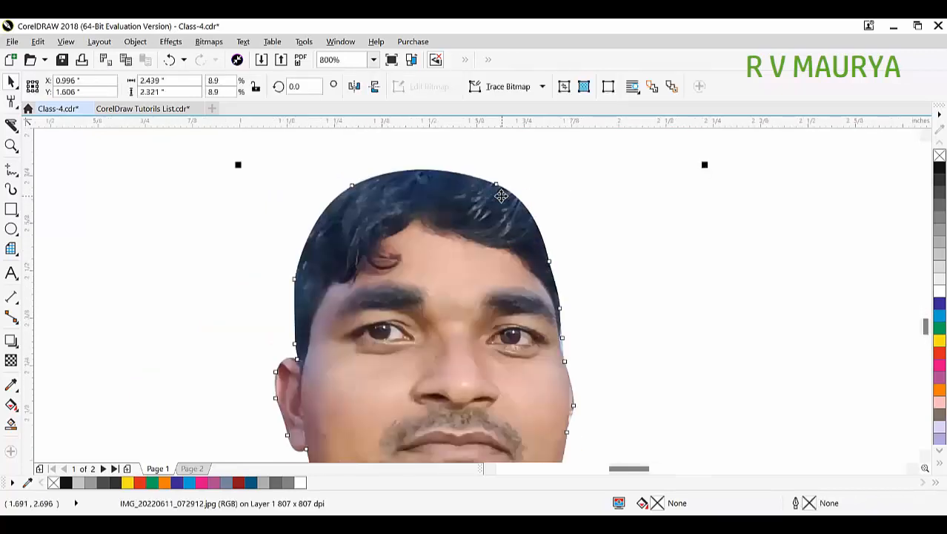
scroll(489, 196, "up", 2)
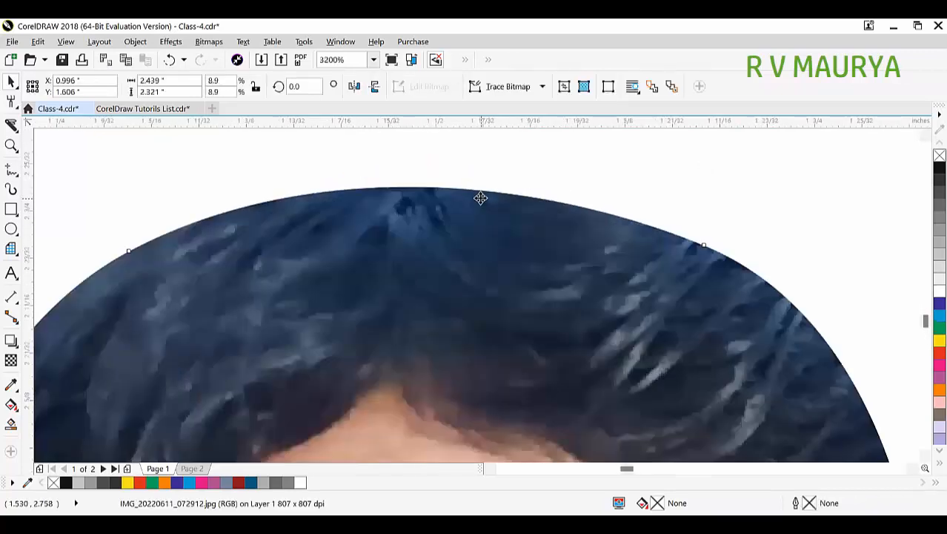
scroll(457, 196, "down", 4)
scroll(444, 364, "up", 2)
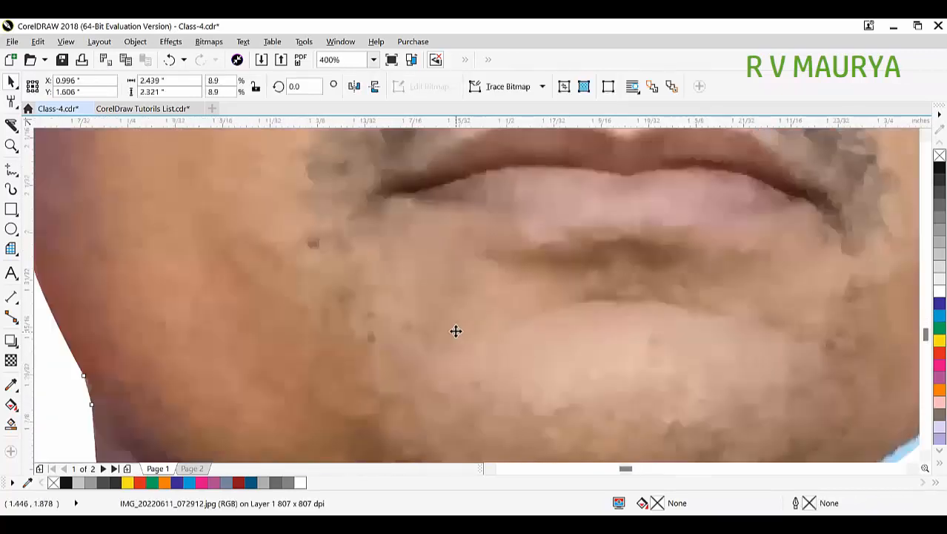
scroll(455, 330, "down", 1)
scroll(492, 343, "down", 1)
scroll(467, 256, "up", 2)
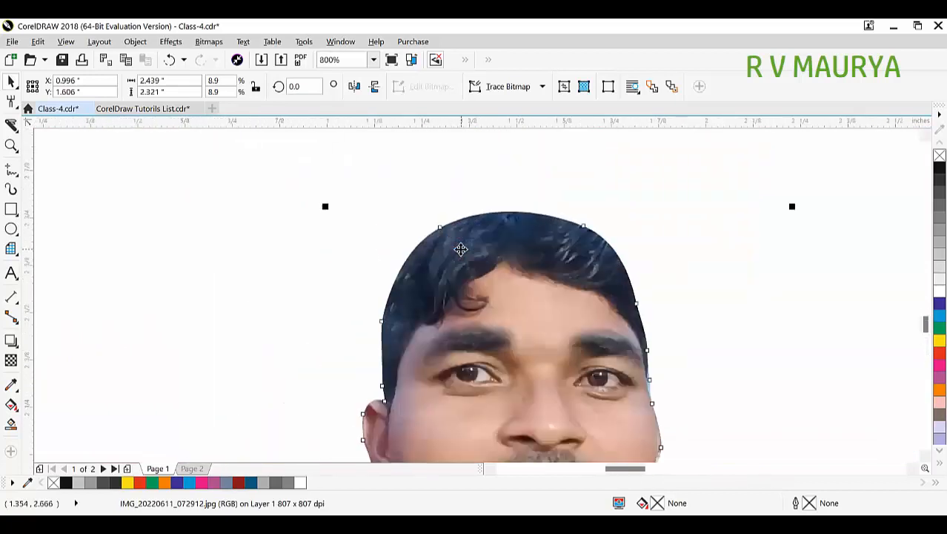
left_click_drag(501, 270, 481, 195)
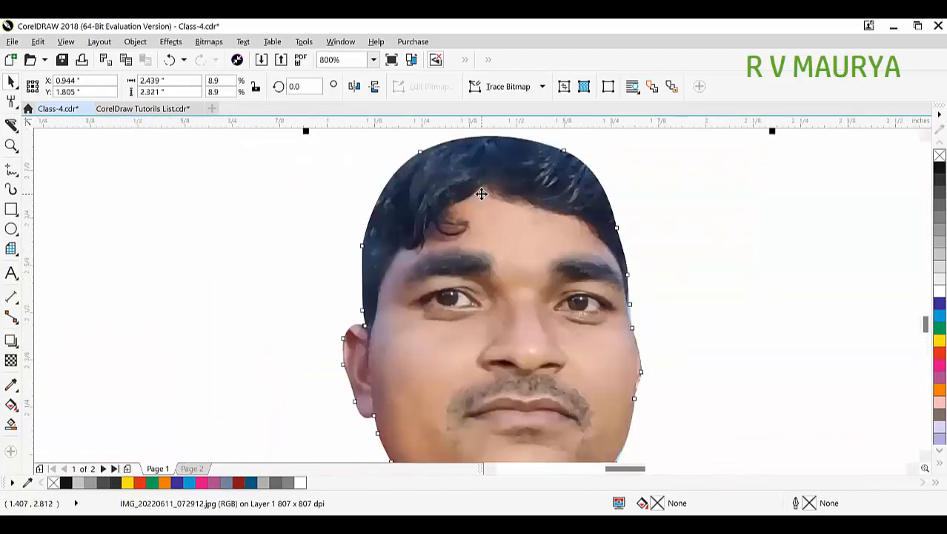
Convert the cut-out man to a 400 dpi CMYK Color (32-bit) bitmap with anti-aliasing and a transparent background.
left_click(209, 41)
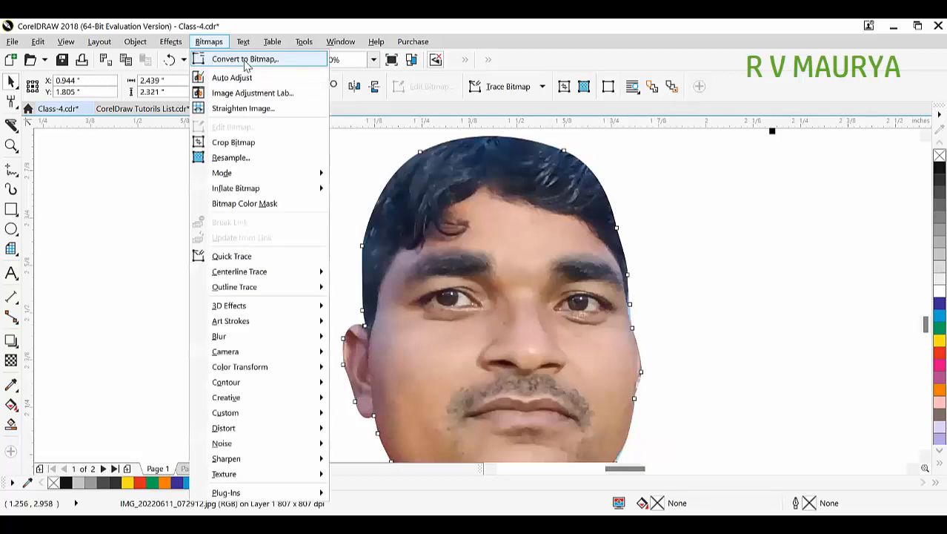
key("Return")
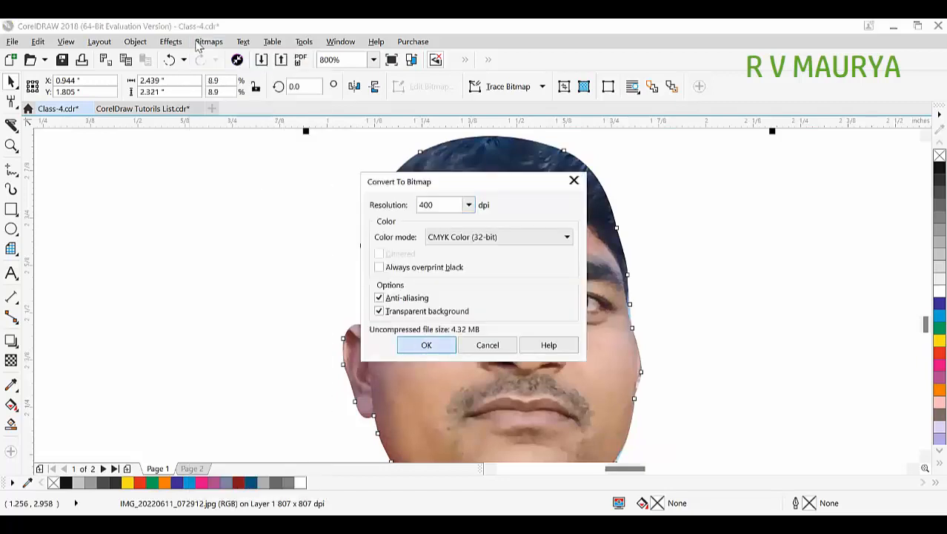
key("Return")
Apply a Gaussian Blur with a radius of 0.9 pixels to the cut-out man.
key("alt+b")
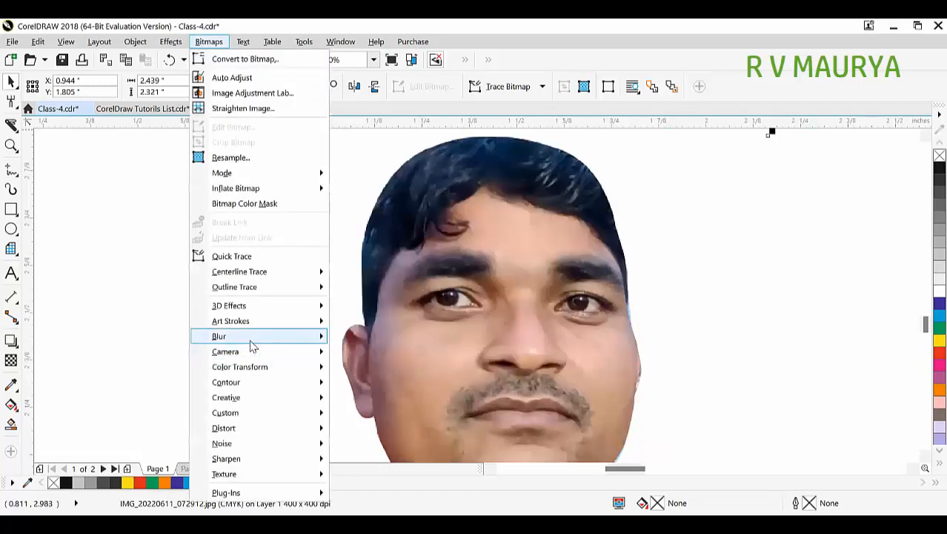
key("Right")
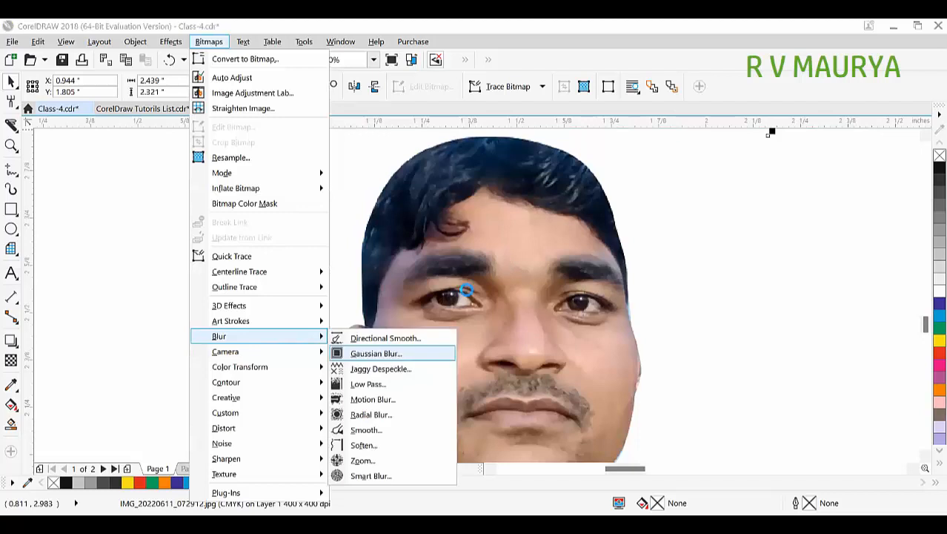
key("Return")
left_click_drag(415, 221, 734, 169)
left_click_drag(701, 209, 667, 211)
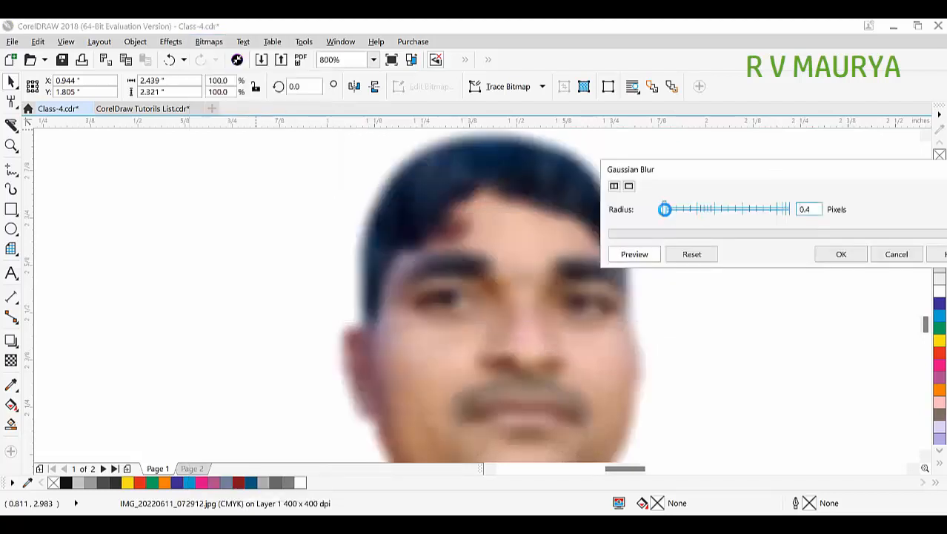
key("Tab")
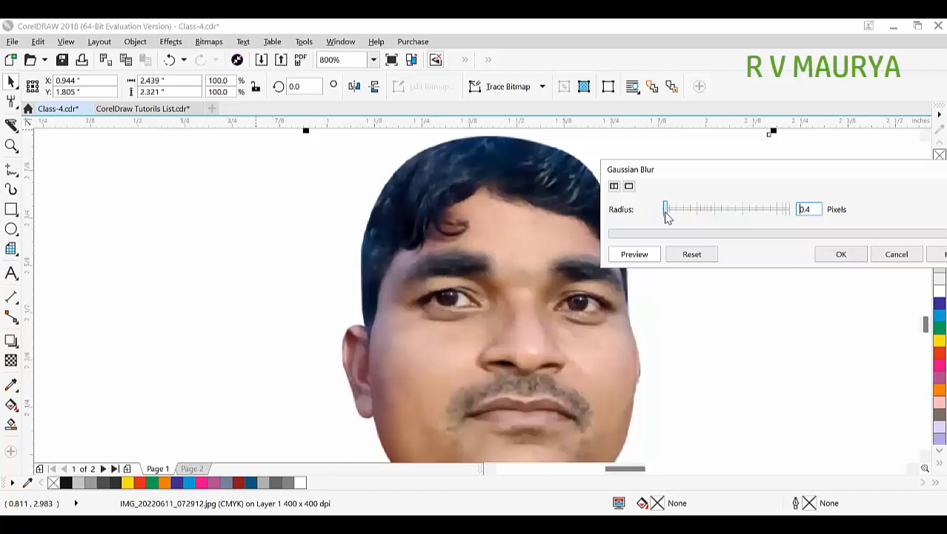
left_click(666, 213)
left_click(669, 210)
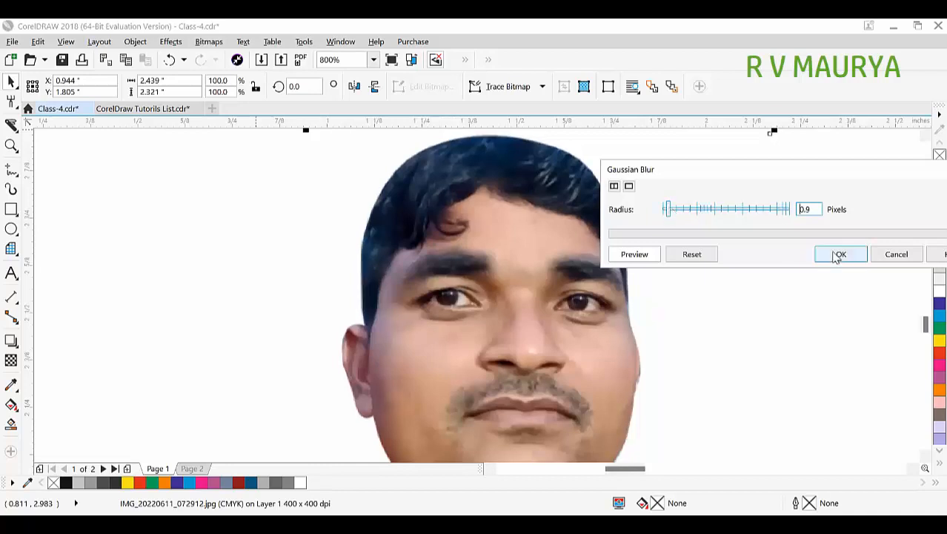
Examine the blurred cut-out's hair edge up close and the whole figure from farther out.
scroll(563, 159, "up", 2)
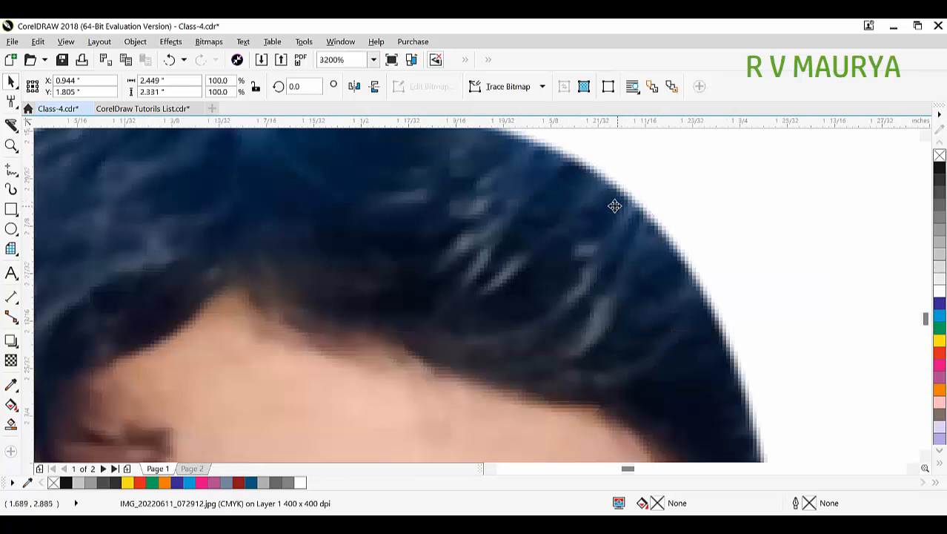
scroll(619, 206, "down", 1)
scroll(446, 156, "down", 3)
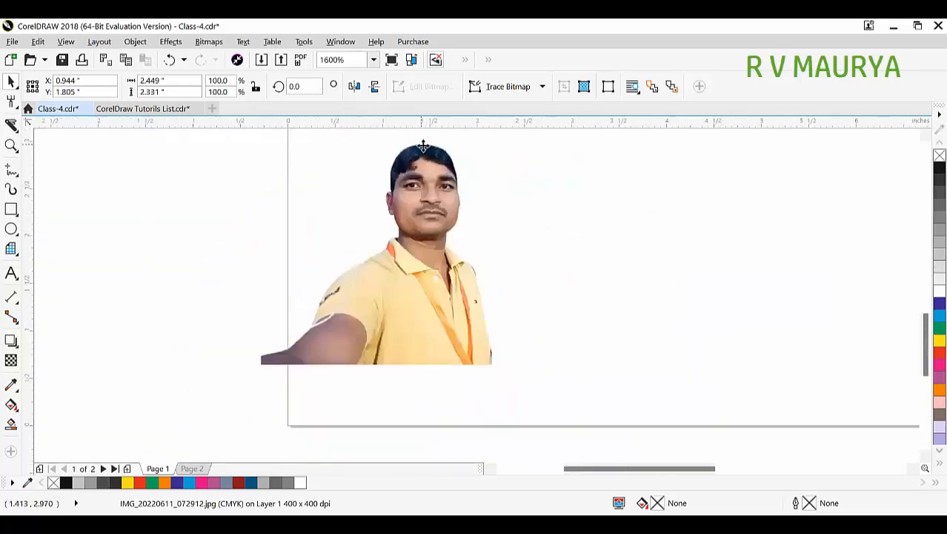
left_click(541, 261)
scroll(415, 166, "up", 1)
left_click(435, 216)
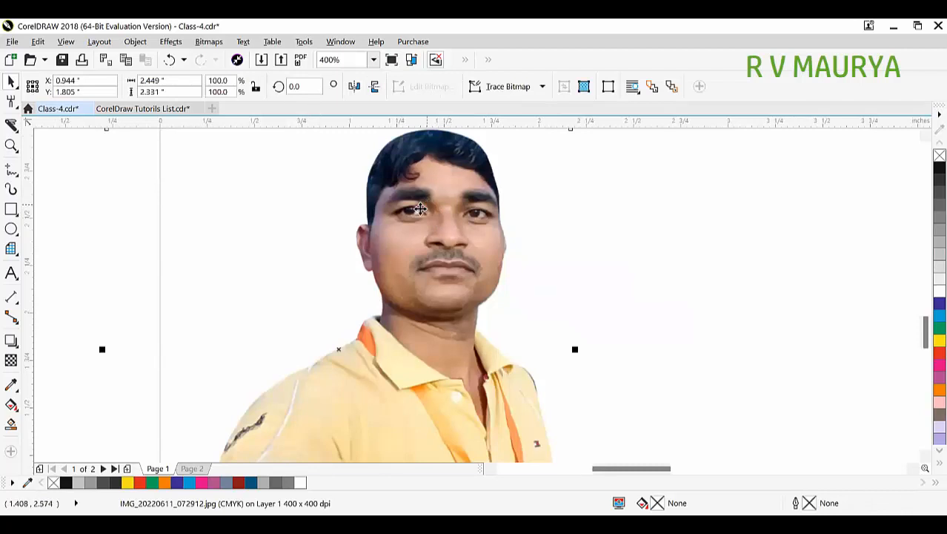
scroll(416, 211, "down", 2)
left_click(489, 235)
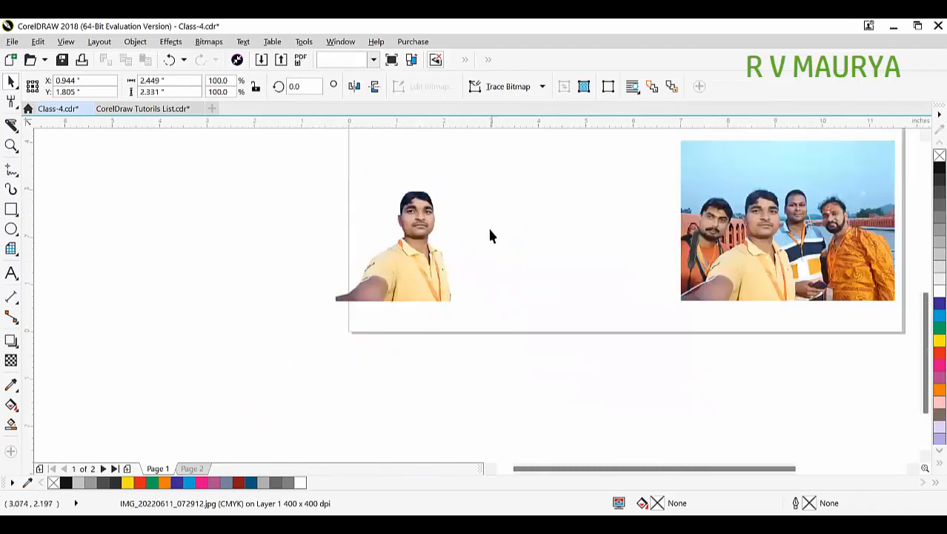
Delete the cut-out man and the intact group photo from the page.
left_click(398, 244)
key("Delete")
left_click_drag(752, 217, 578, 255)
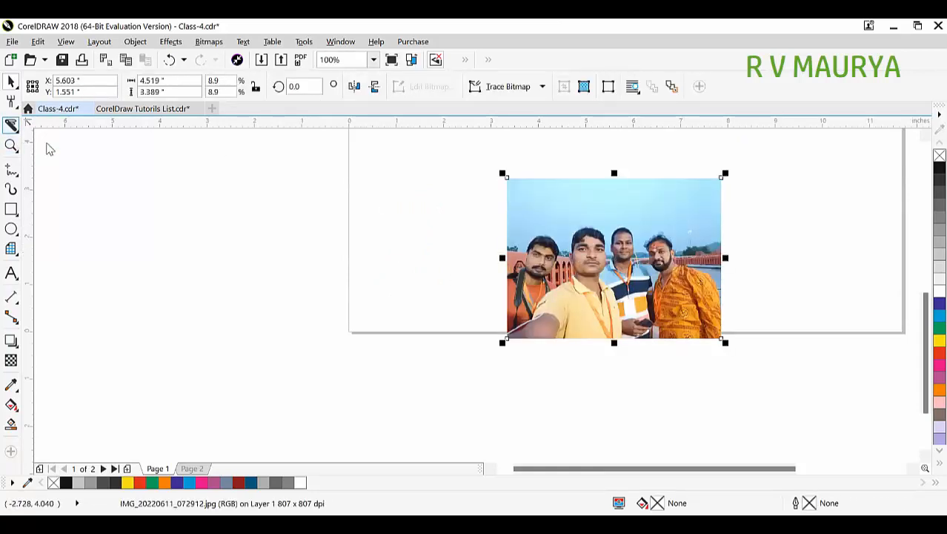
left_click(11, 124)
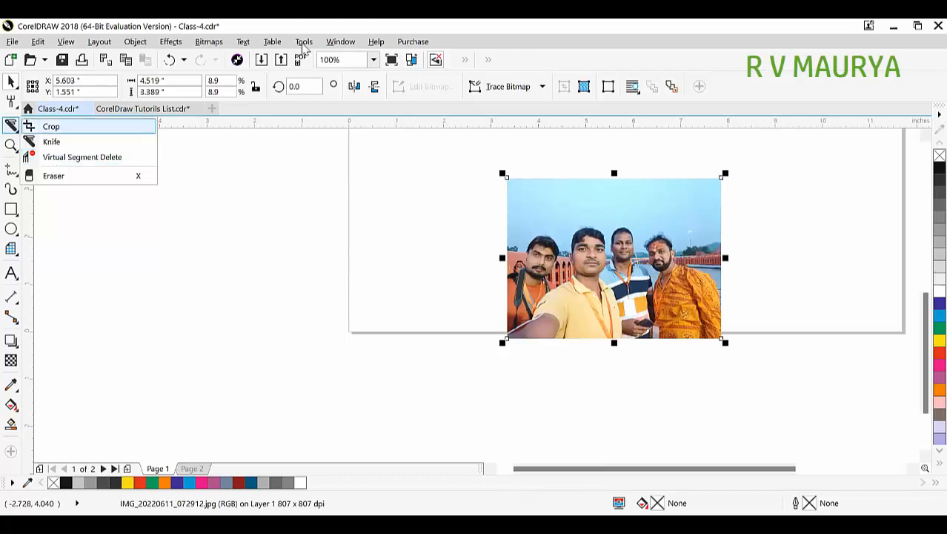
scroll(500, 213, "down", 2)
key("Delete")
scroll(493, 212, "down", 2)
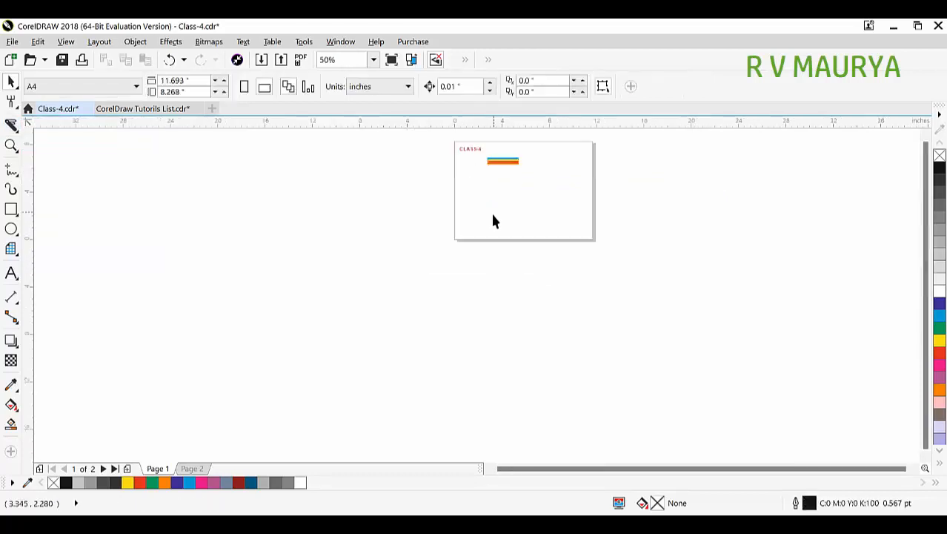
Delete the group of coloured stripes and place the CLASS-4 heading at about X 1.866 in, Y 7.37 in.
key("z")
left_click_drag(448, 166, 554, 231)
left_click_drag(319, 178, 683, 397)
key("space")
left_click_drag(289, 176, 531, 291)
key("Delete")
key("ctrl+z")
left_click(408, 220)
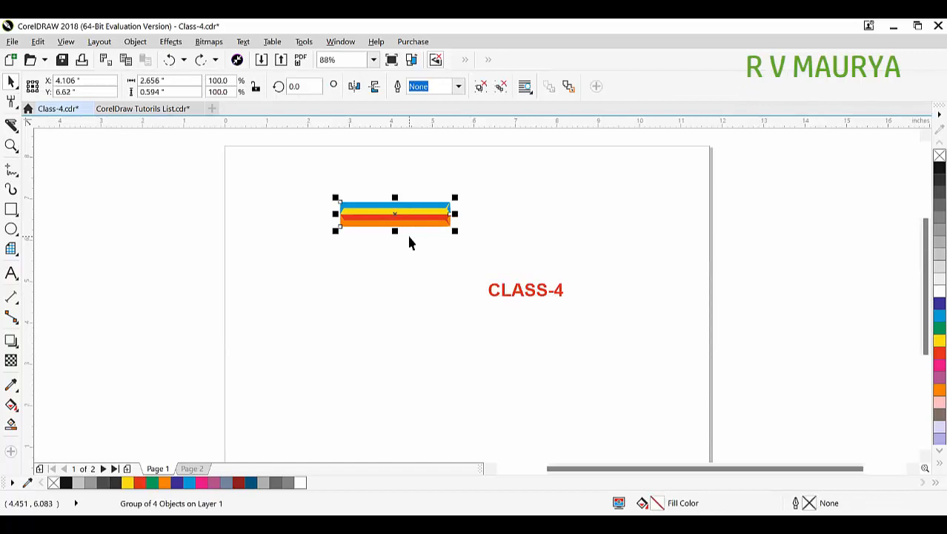
key("Delete")
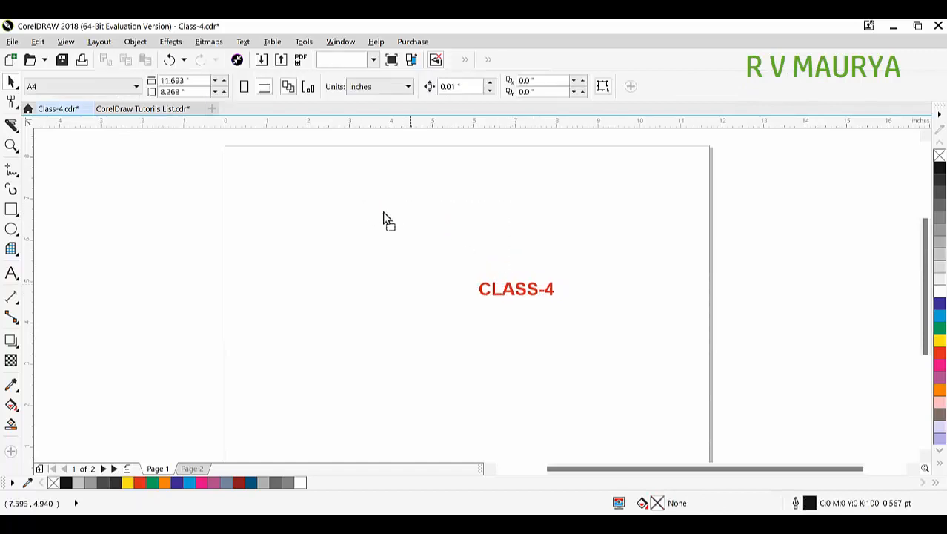
key("ctrl+z")
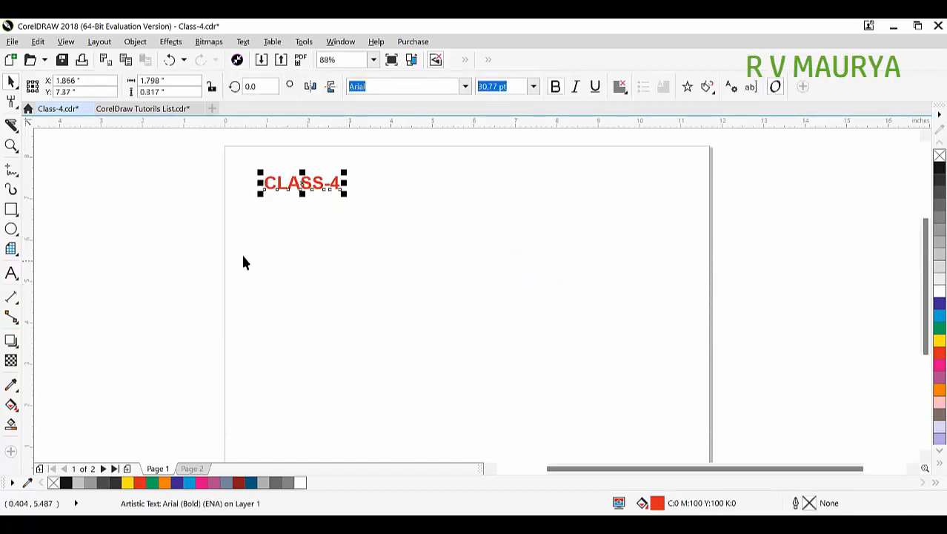
Draw a horizontal freehand line about 10.51 in long, centred across the page at about Y 5.883 in.
key("F5")
left_click_drag(291, 253, 738, 253)
key("space")
key("p")
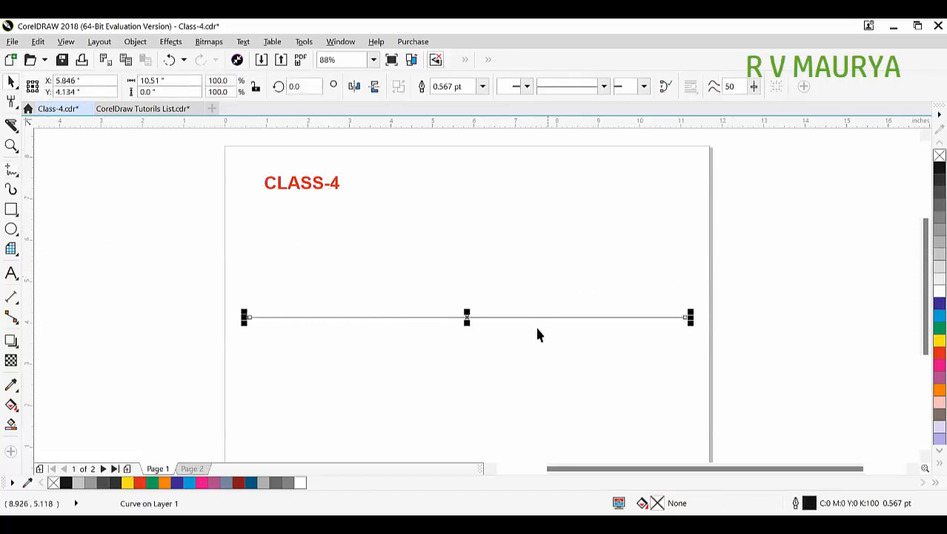
left_click_drag(477, 317, 480, 244)
Draw five vertical lines, about 3.4 to 5.2 in long, across the left half of the horizontal line.
key("F5")
left_click(309, 225)
left_click(310, 445)
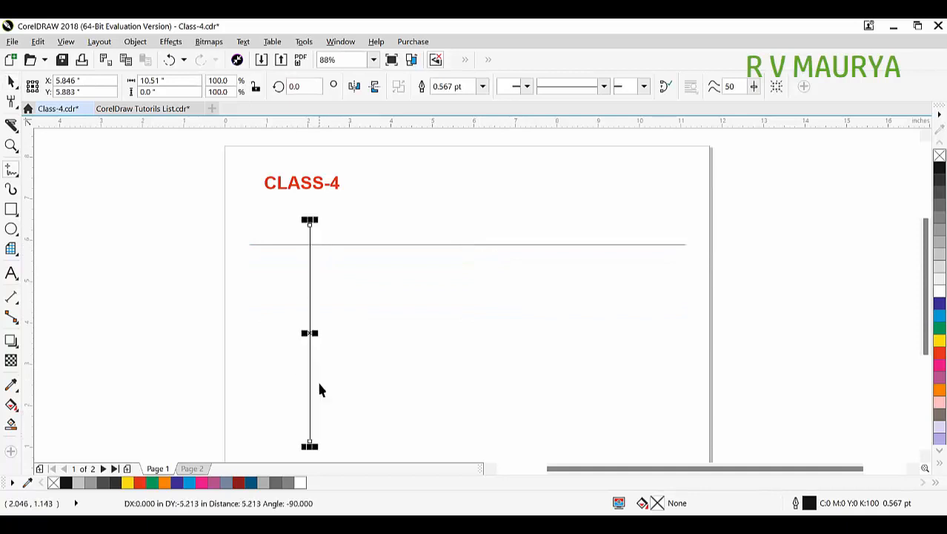
left_click(333, 224)
left_click(332, 431)
left_click(363, 252)
left_click(382, 180)
key("Delete")
left_click(371, 210)
left_click(371, 383)
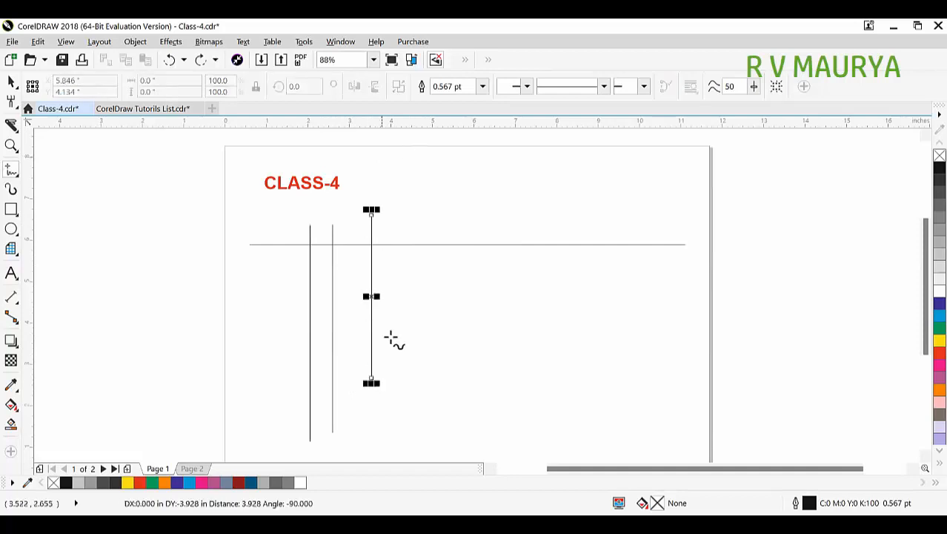
left_click(422, 243)
left_click(422, 383)
left_click(457, 210)
left_click(456, 403)
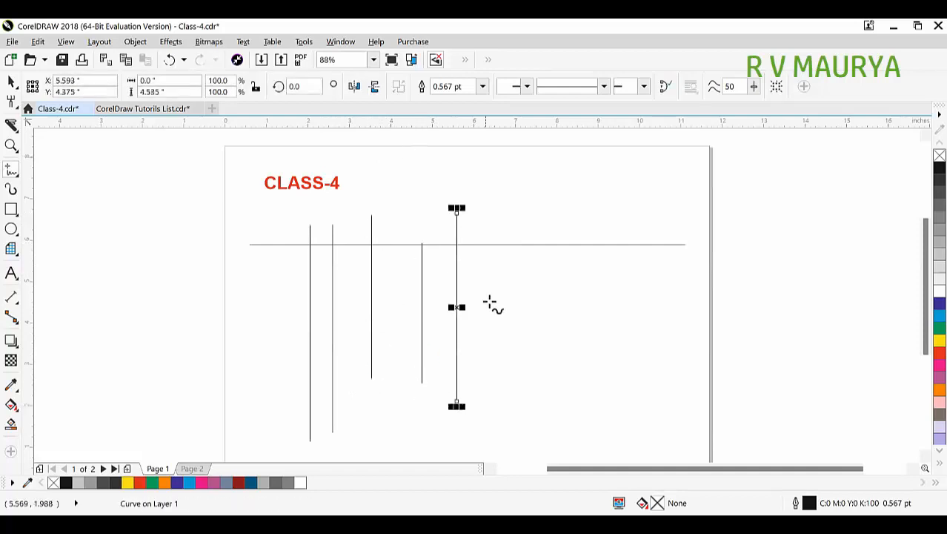
Draw five more vertical lines, each over 4 in long, across the right half of the horizontal line.
left_click(485, 404)
left_click(498, 222)
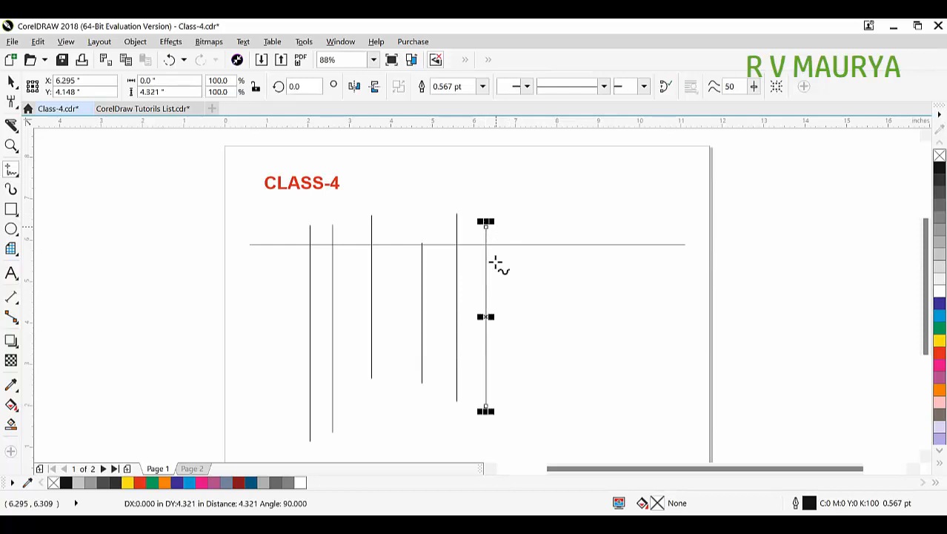
left_click(535, 224)
left_click(534, 405)
left_click(592, 209)
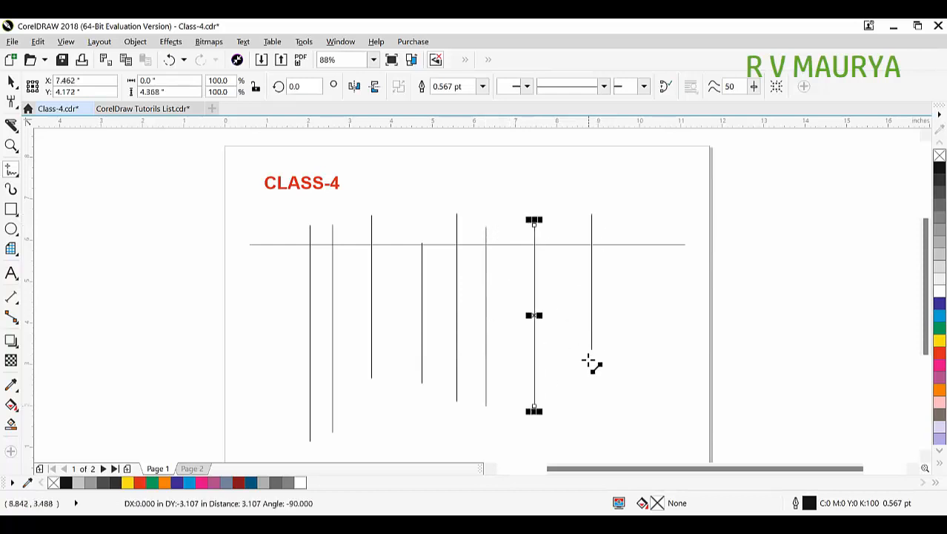
left_click(592, 404)
left_click_drag(619, 387, 619, 394)
left_click(610, 215)
left_click(610, 427)
left_click(645, 214)
left_click(646, 396)
Duplicate the horizontal line five times downward at equal spacing of about 0.89 in.
key("space")
left_click_drag(350, 243, 359, 283)
key("ctrl+r")
key("ctrl+r")
key("ctrl+r")
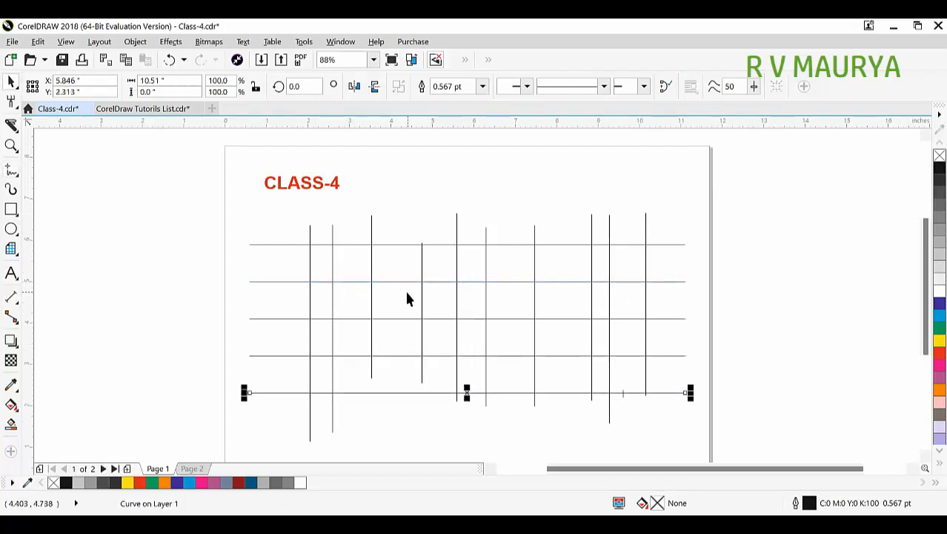
key("ctrl+r")
Move the two lowest horizontal lines up, placing the upper one at about Y 2.482 in.
scroll(406, 278, "down", 2)
left_click(457, 379)
key("z")
left_click_drag(293, 221, 570, 358)
key("space")
left_click(450, 344)
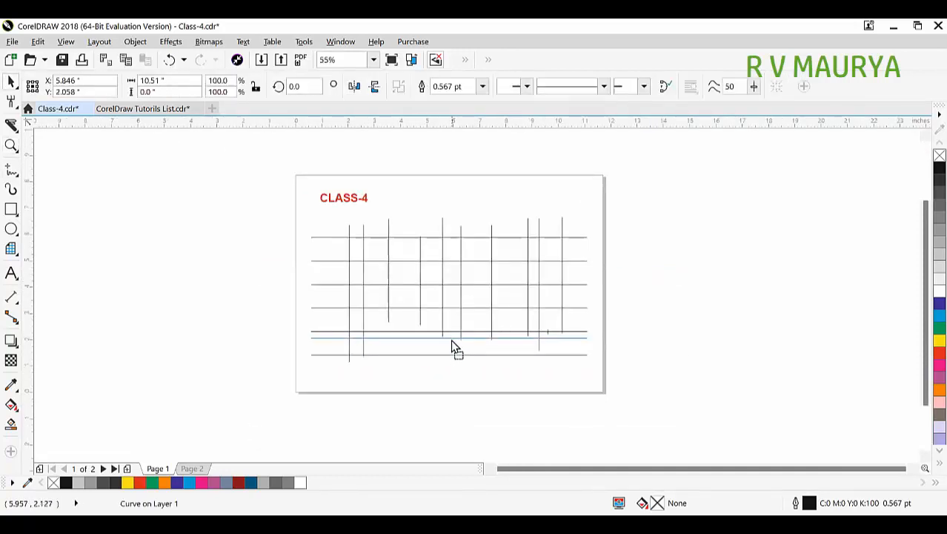
left_click_drag(437, 342, 436, 325)
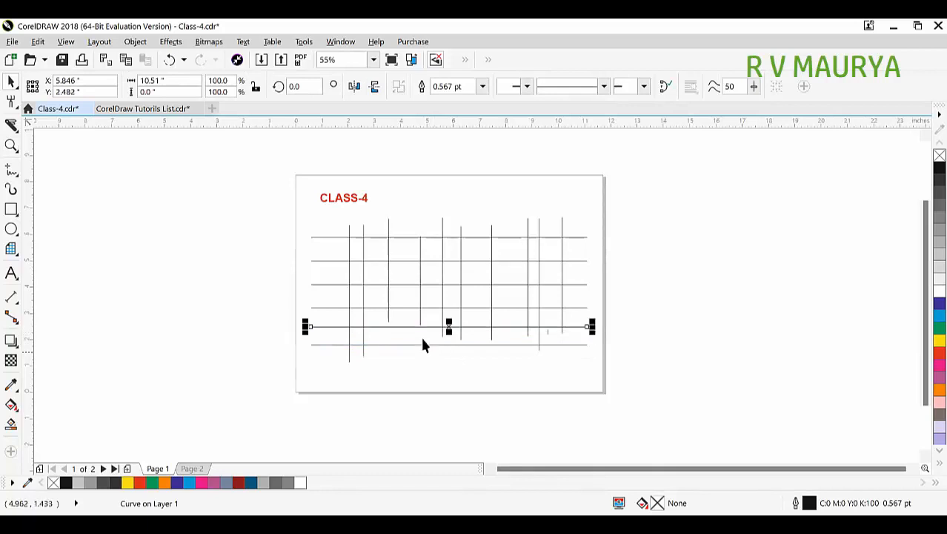
Draw another vertical line across all the horizontals, between the third and fourth vertical lines.
left_click(12, 169)
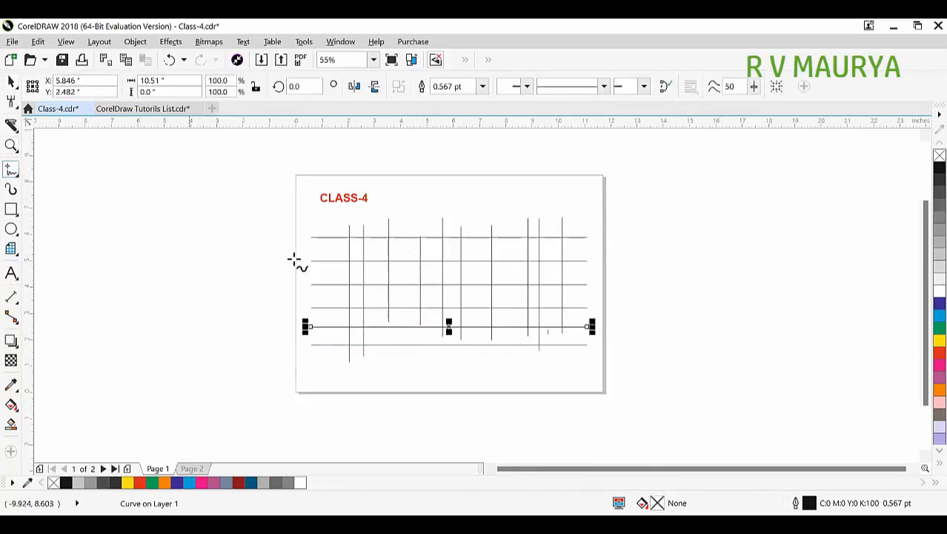
left_click(397, 224)
left_click(396, 369)
Set the outline width of all the crossing lines to 4.0 pt.
key("space")
left_click_drag(635, 403, 289, 205)
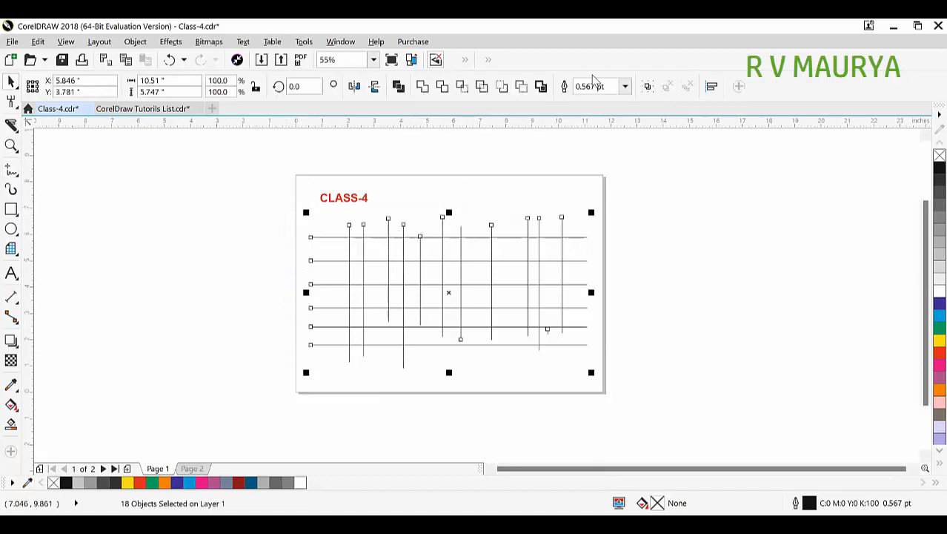
left_click(626, 86)
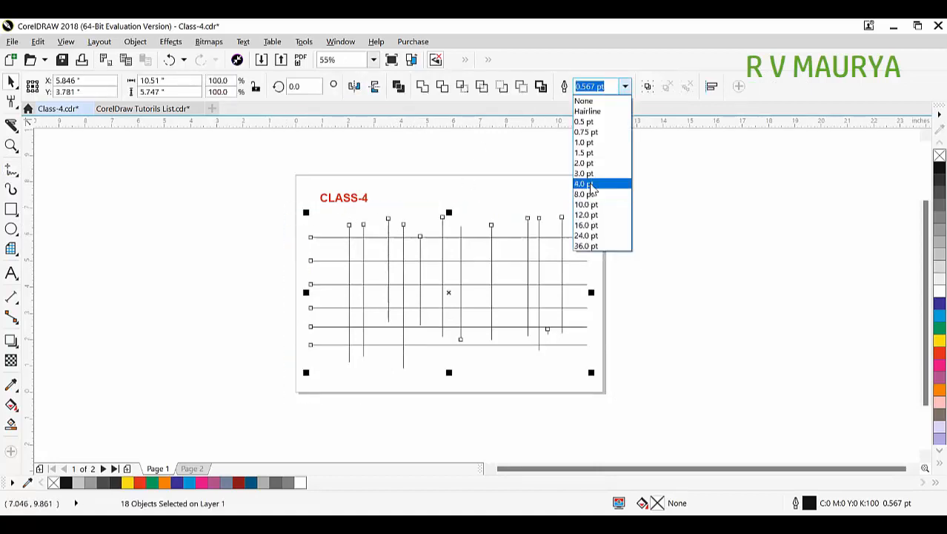
left_click(591, 184)
Raise the short fifth vertical line slightly so its upper end extends past the topmost horizontal line.
key("z")
left_click_drag(290, 197, 655, 382)
key("space")
left_click(750, 327)
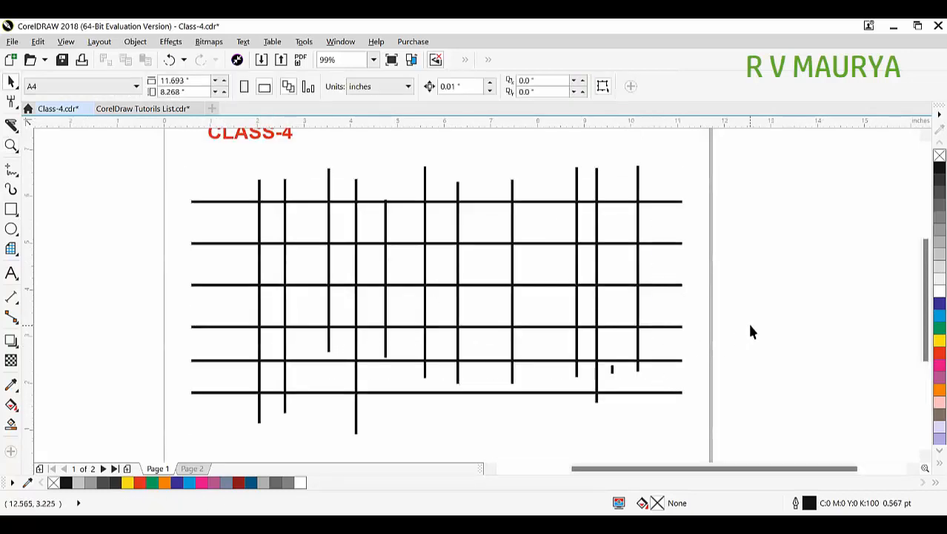
left_click_drag(386, 210, 386, 204)
left_click(370, 182)
Colour the outline of the topmost horizontal line red.
key("z")
left_click_drag(194, 162, 739, 310)
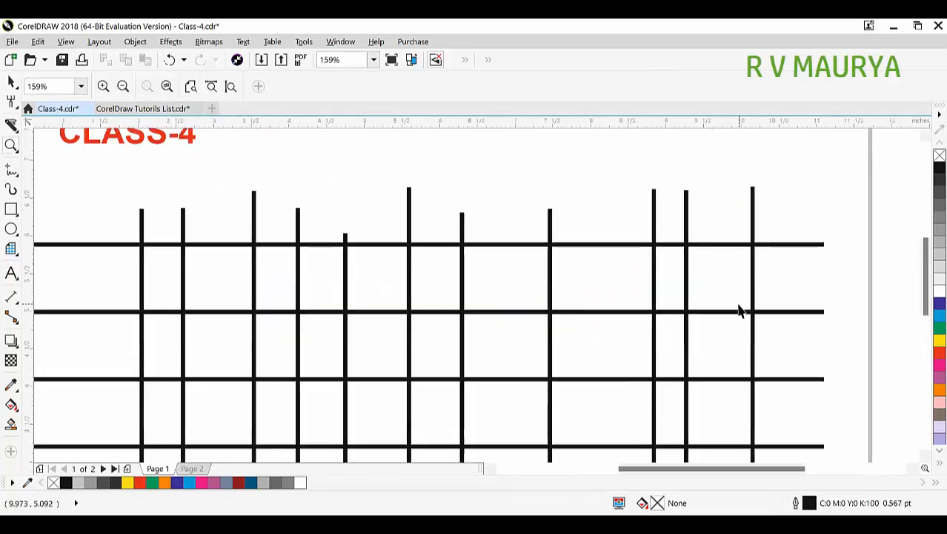
key("space")
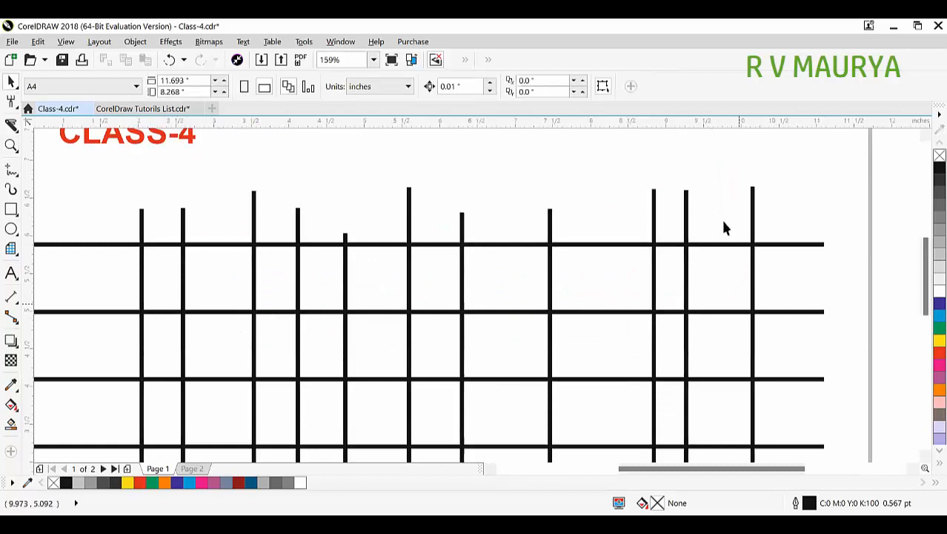
left_click(792, 245)
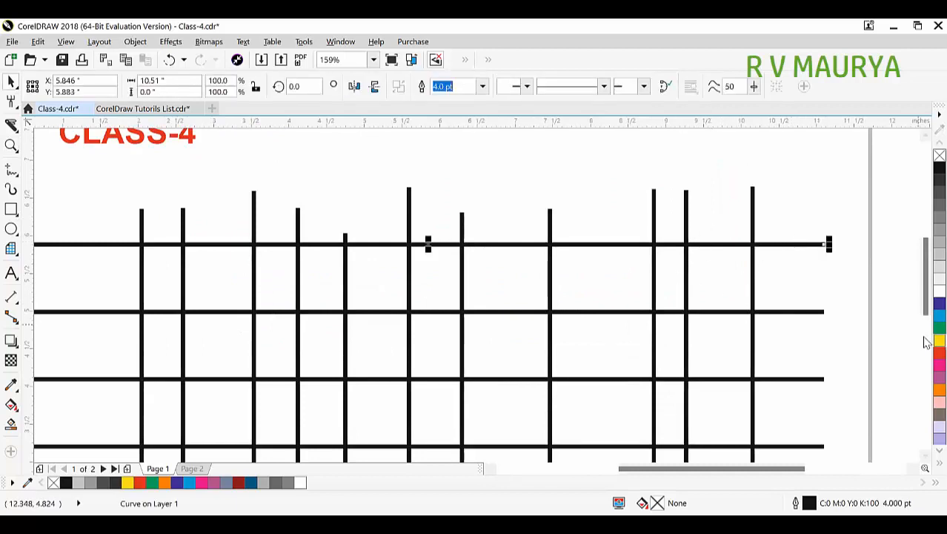
right_click(940, 353)
left_click(871, 254)
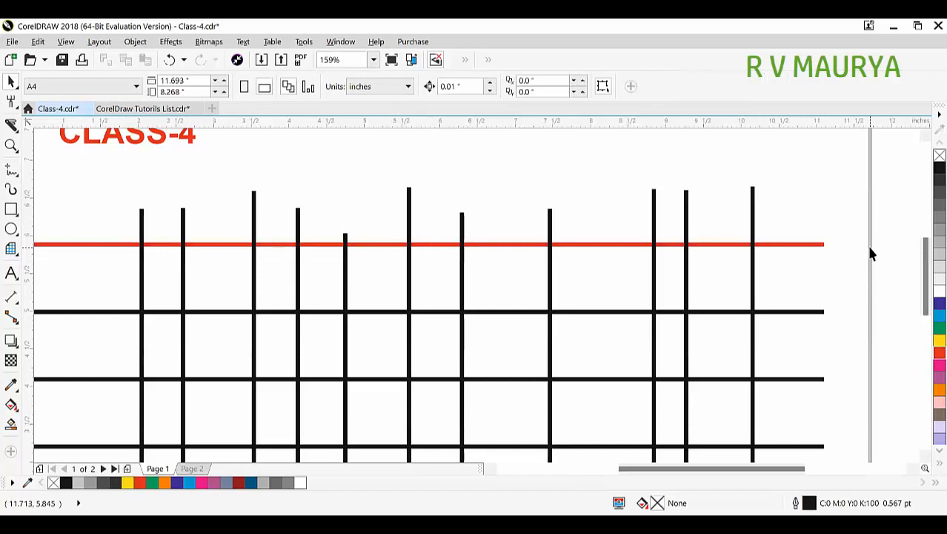
left_click(752, 218)
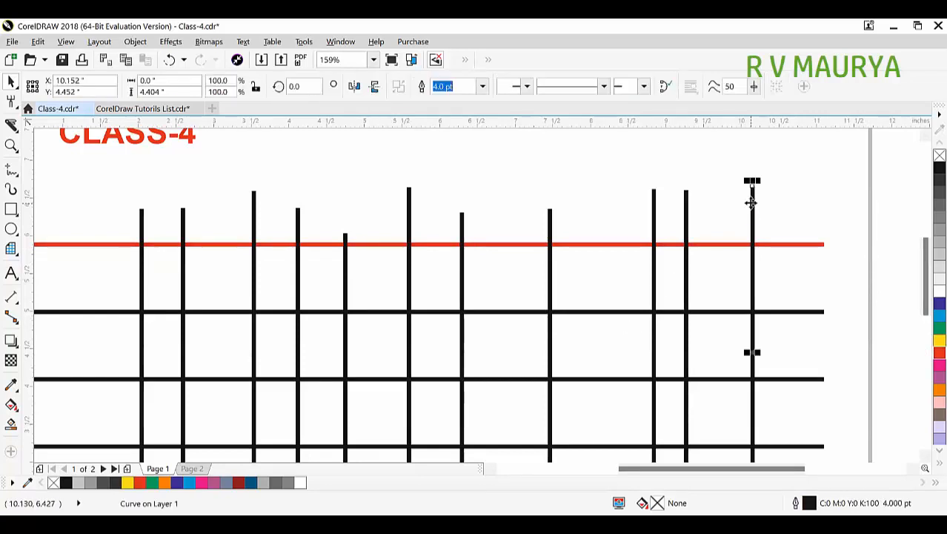
left_click(686, 211)
left_click(646, 206)
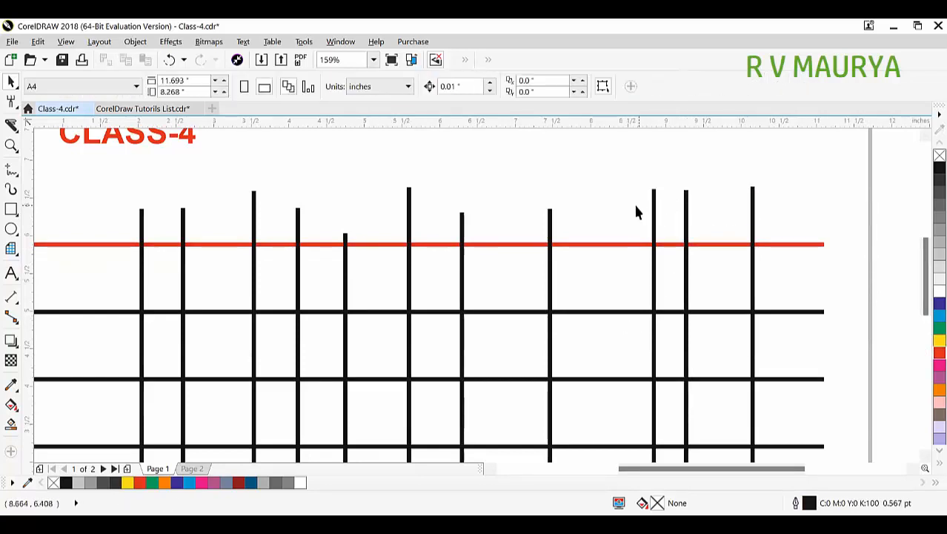
left_click(550, 222)
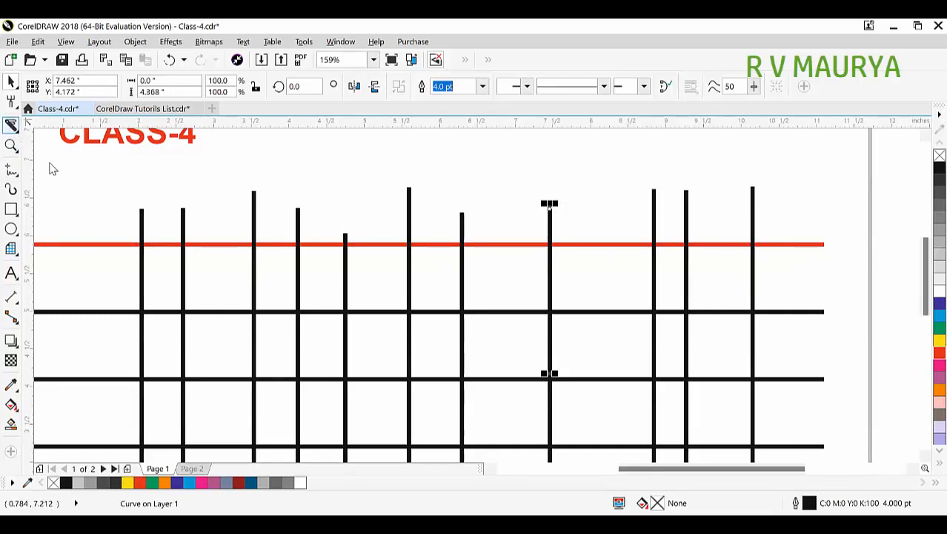
Remove all the vertical line ends projecting above the red horizontal line with the Virtual Segment Delete tool.
left_click(11, 125)
left_click(62, 154)
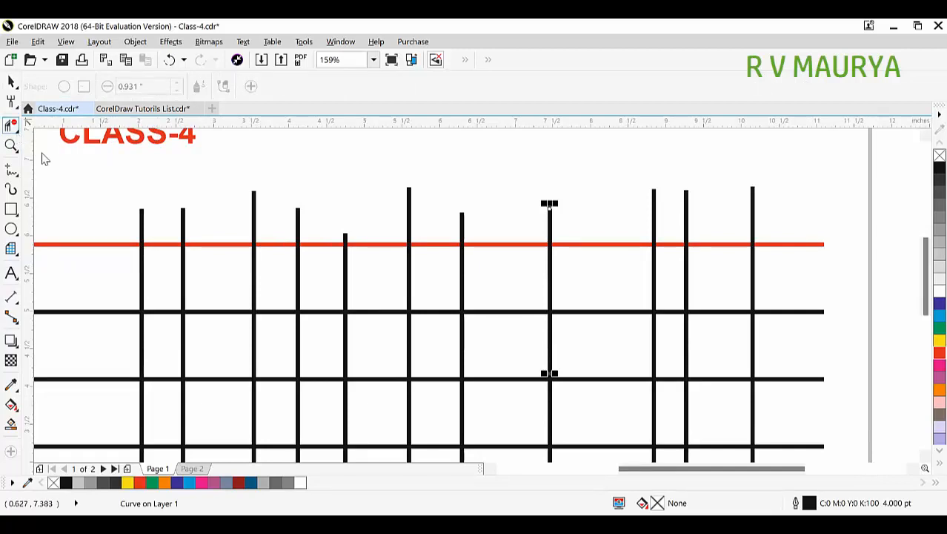
left_click_drag(96, 177, 792, 230)
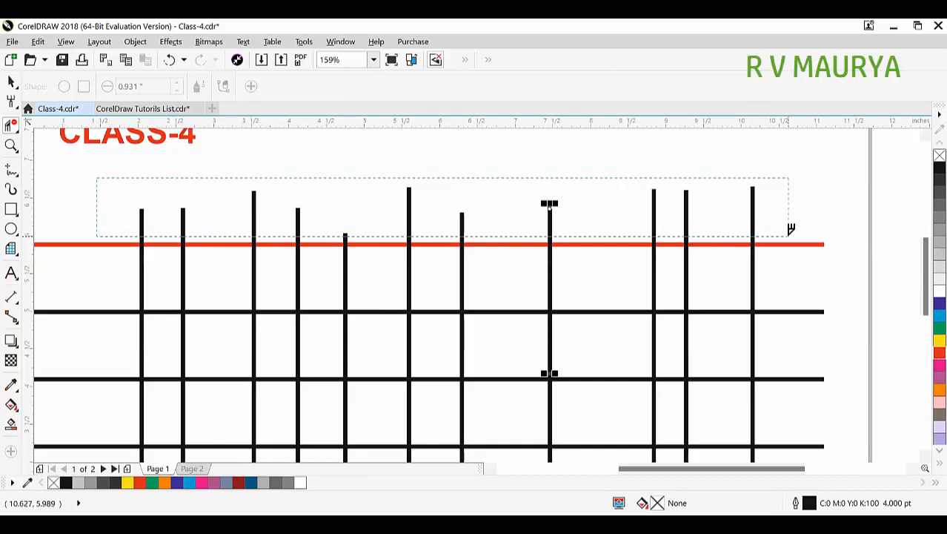
left_click_drag(791, 230, 793, 231)
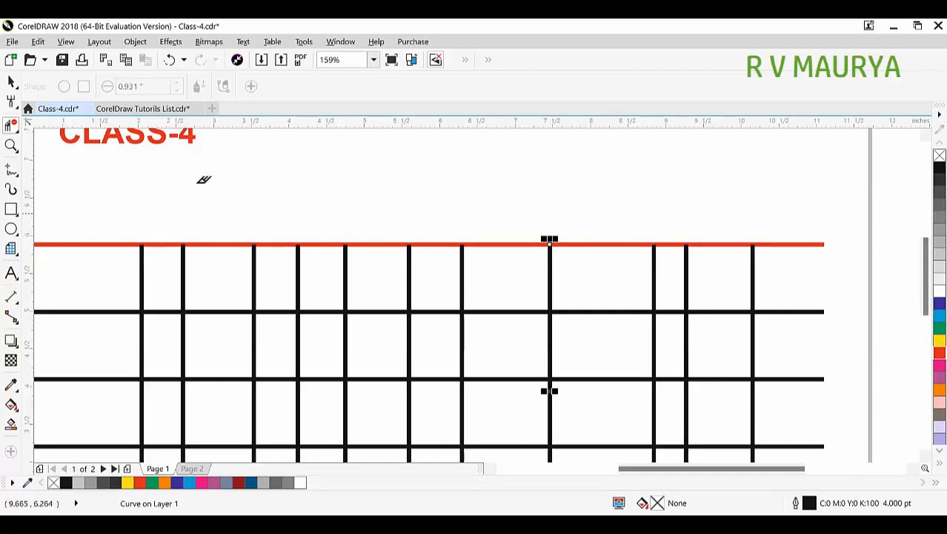
Delete the ends of the first, second and fourth vertical lines that project below the lowest horizontal line.
left_click(11, 82)
left_click(159, 269)
scroll(159, 269, "up", 5)
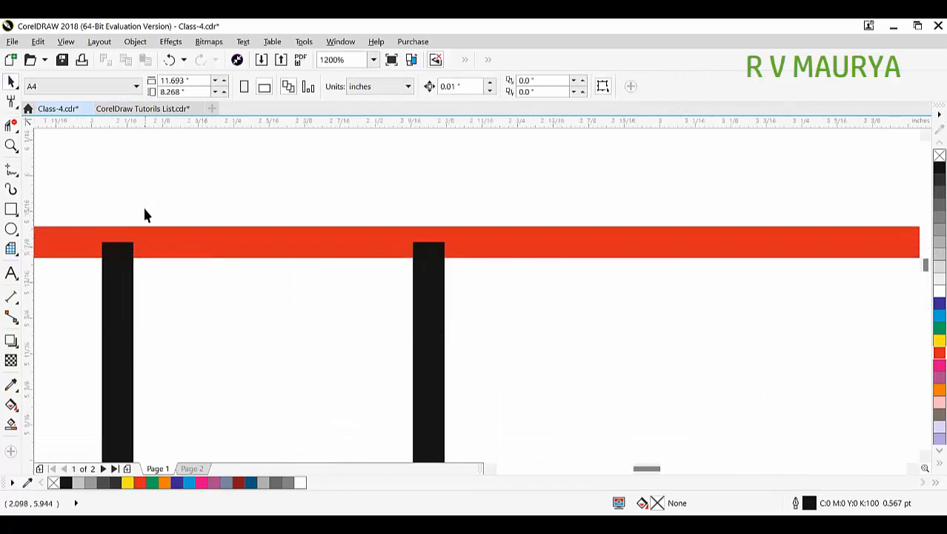
scroll(143, 211, "down", 6)
scroll(276, 210, "up", 3)
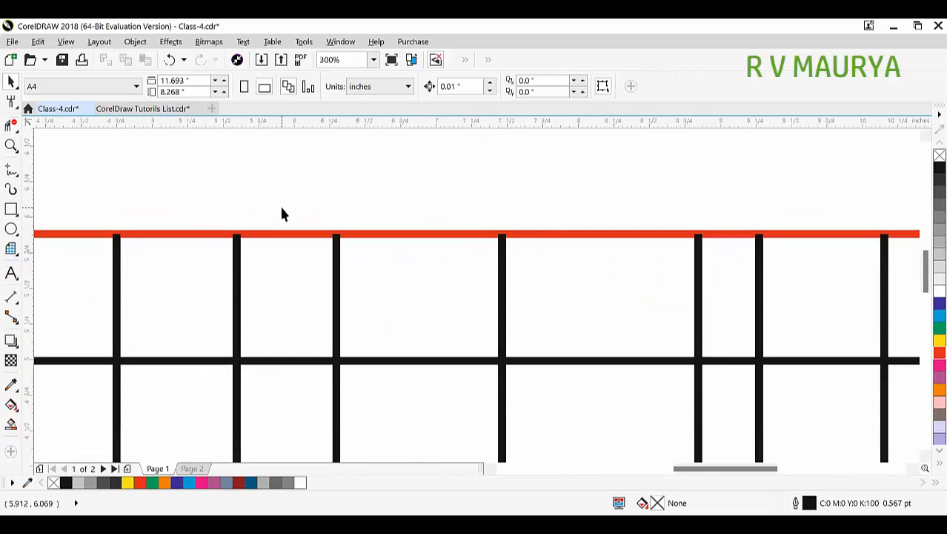
scroll(319, 215, "down", 3)
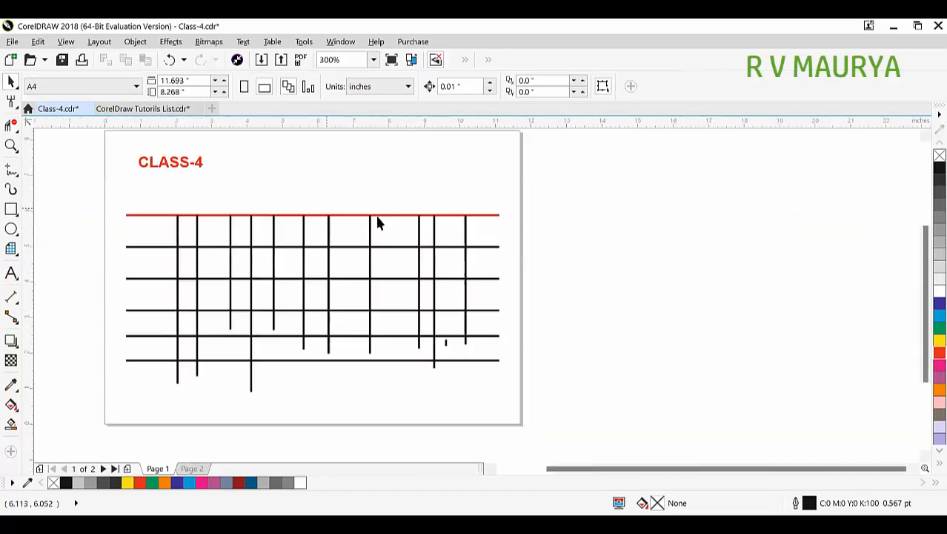
left_click(12, 124)
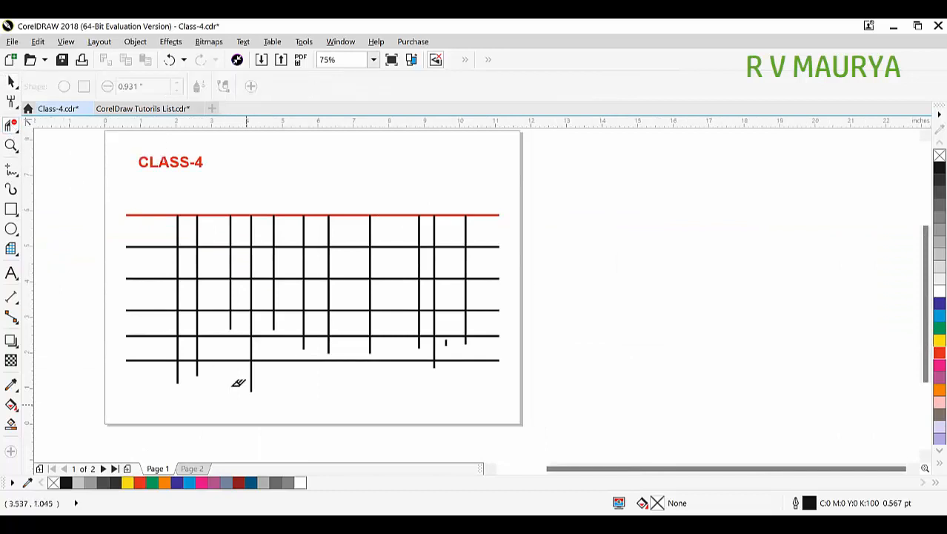
scroll(211, 393, "up", 2)
left_click_drag(83, 334, 209, 362)
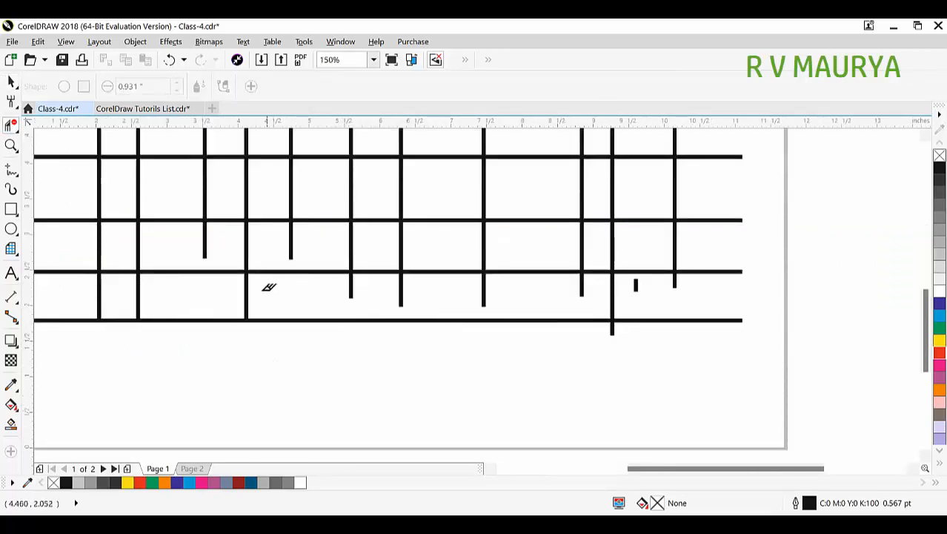
Delete the fourth and fifth vertical lines' segments between the red line and the second horizontal line.
scroll(368, 323, "up", 4)
scroll(342, 190, "down", 8)
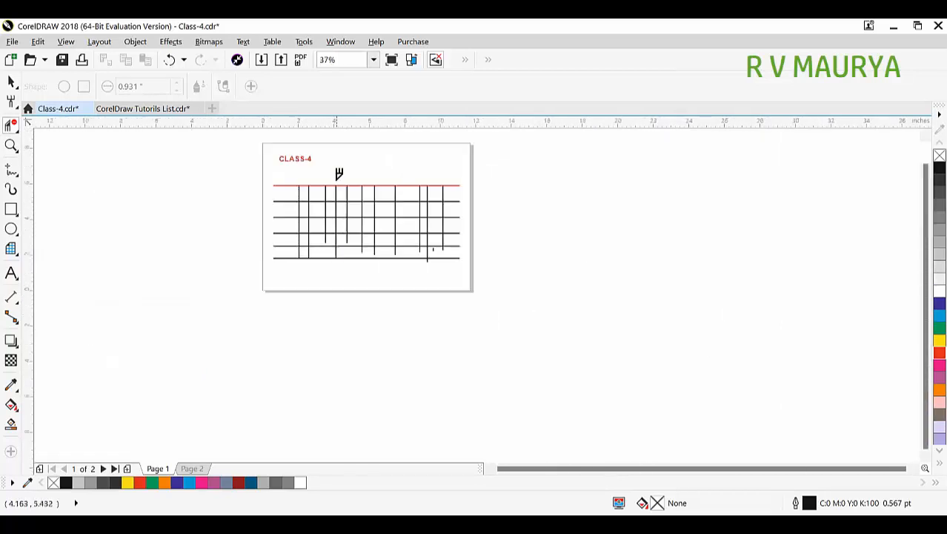
scroll(335, 193, "up", 6)
scroll(345, 203, "down", 3)
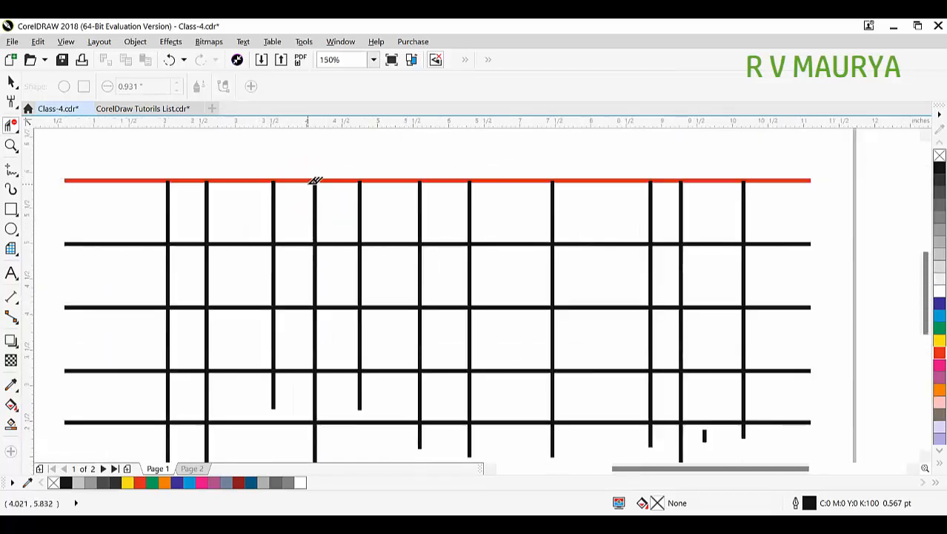
scroll(317, 181, "up", 3)
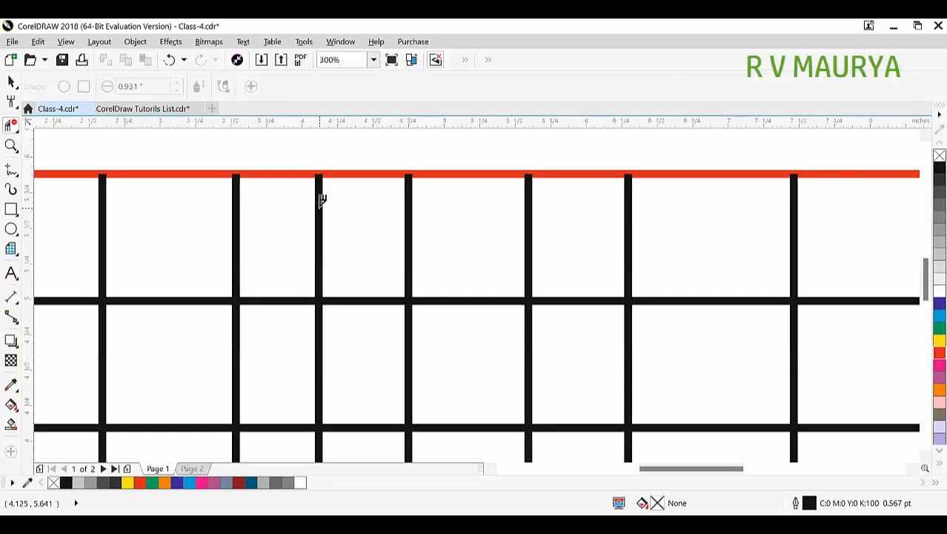
left_click(321, 199)
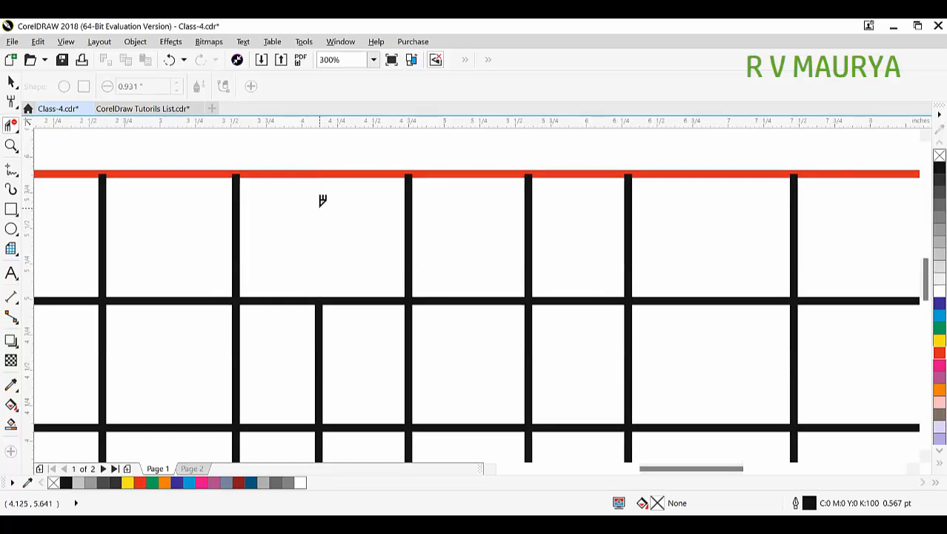
left_click(410, 200)
Delete the left overhangs of the upper three horizontal lines and the inner vertical segments between the second and third horizontals.
scroll(538, 191, "down", 2)
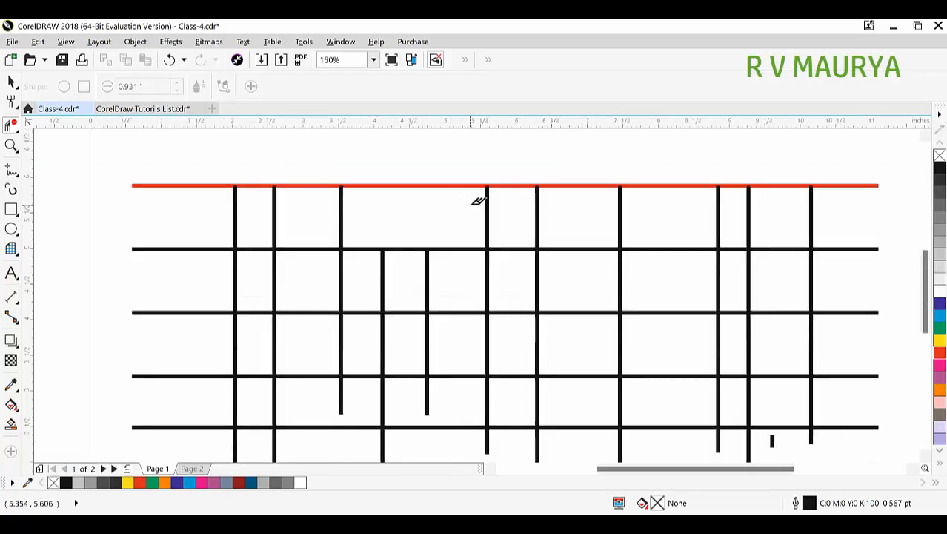
left_click(180, 184)
left_click(191, 251)
left_click_drag(259, 278, 790, 281)
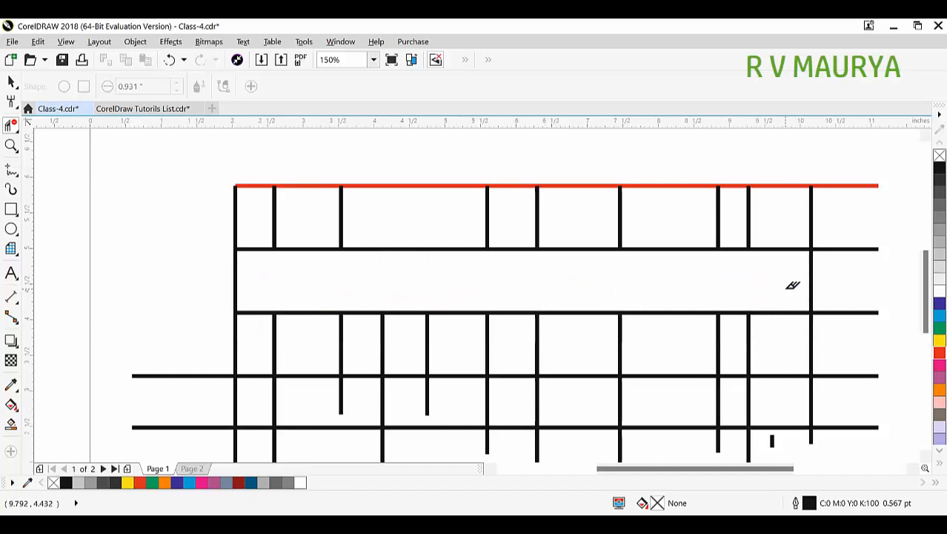
Delete the right overhangs of the second to fifth horizontal lines and the left overhangs of the lower three horizontals.
mouse_move(818, 216)
left_mouse_down()
mouse_move(832, 433)
mouse_move(831, 415)
left_mouse_up()
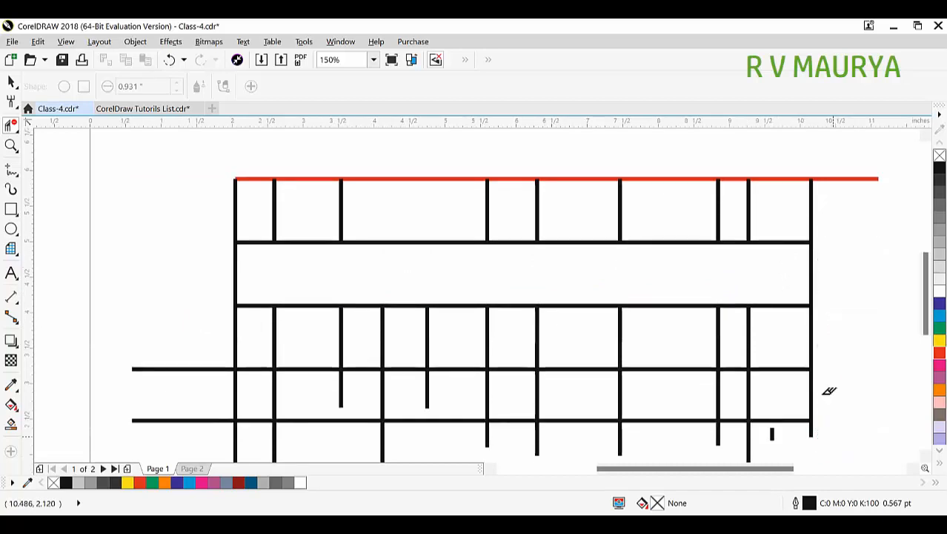
scroll(666, 213, "down", 3)
scroll(448, 331, "up", 3)
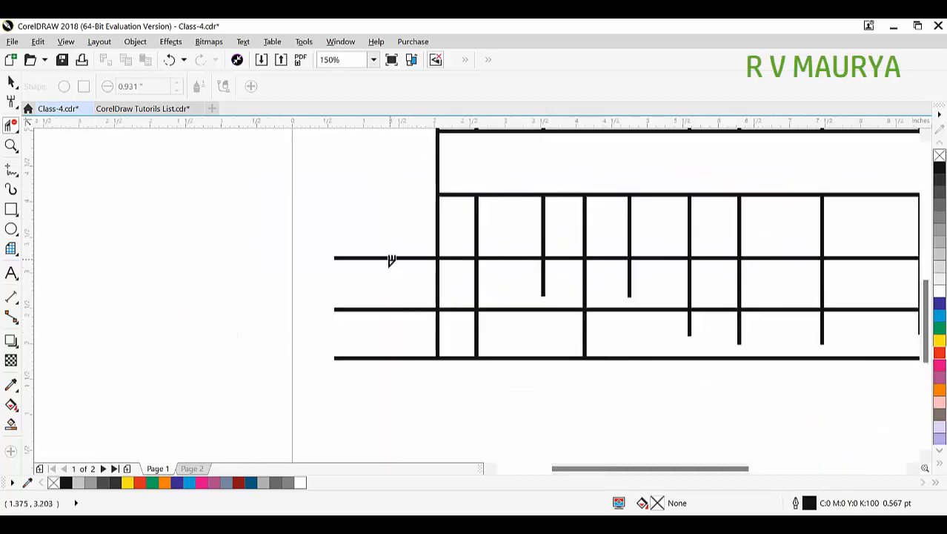
left_click_drag(389, 267, 361, 384)
left_click_drag(405, 231, 397, 306)
scroll(456, 301, "down", 3)
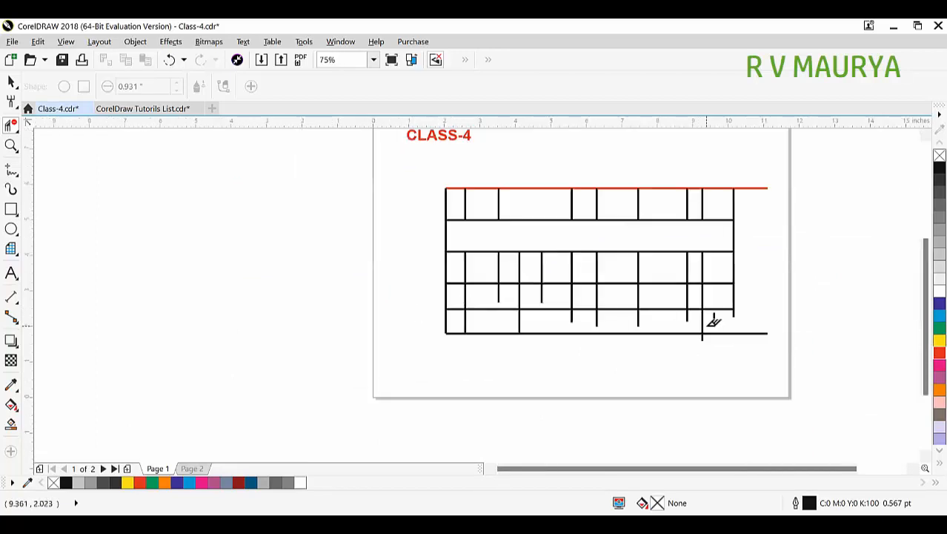
Delete most inner vertical segments between the fourth and fifth horizontals, plus the short stubs and the lowest line's right overhang beneath them.
scroll(672, 334, "up", 3)
left_click_drag(298, 240, 763, 243)
left_click_drag(833, 280, 846, 346)
left_click(759, 286)
left_click_drag(730, 292, 426, 284)
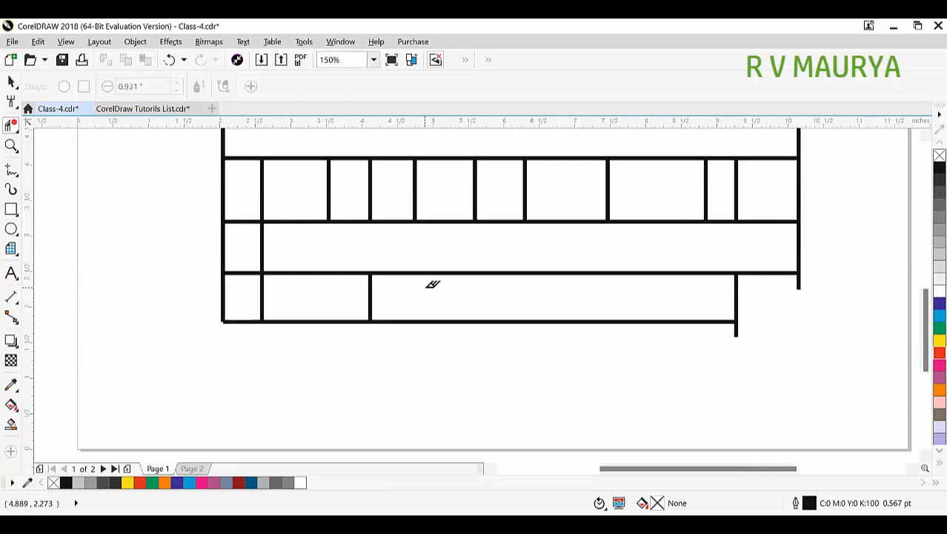
Delete all the remaining lines of the trimmed grid.
scroll(434, 289, "down", 1)
key("space")
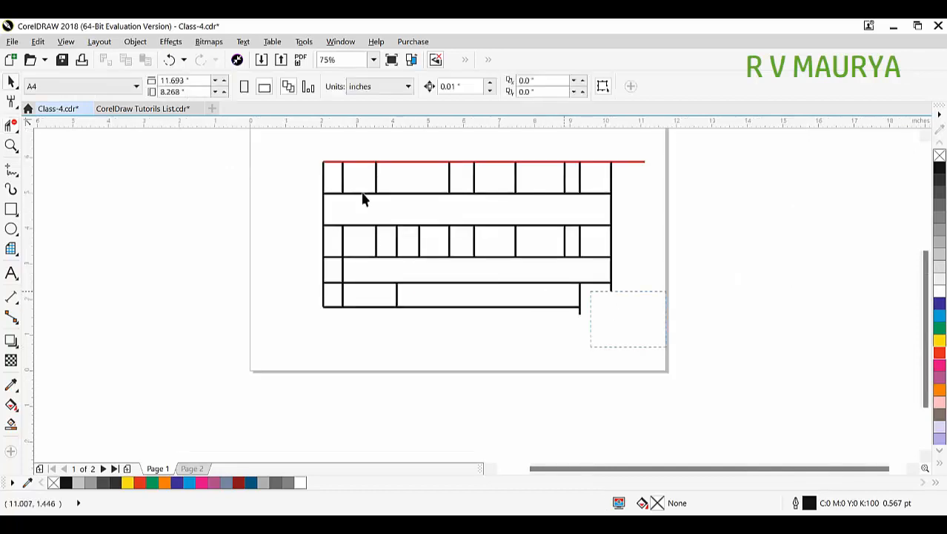
key("ctrl+a")
key("Delete")
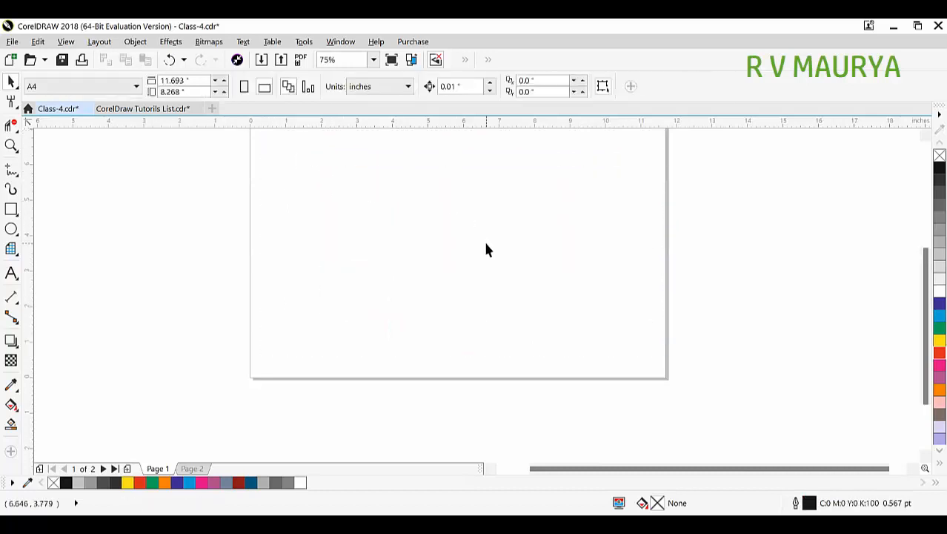
Draw a rectangle about 3.03 by 1.26 inches below the CLASS-4 heading and round its corners fully.
key("z")
scroll(467, 234, "down", 1)
left_click_drag(335, 154, 541, 274)
key("space")
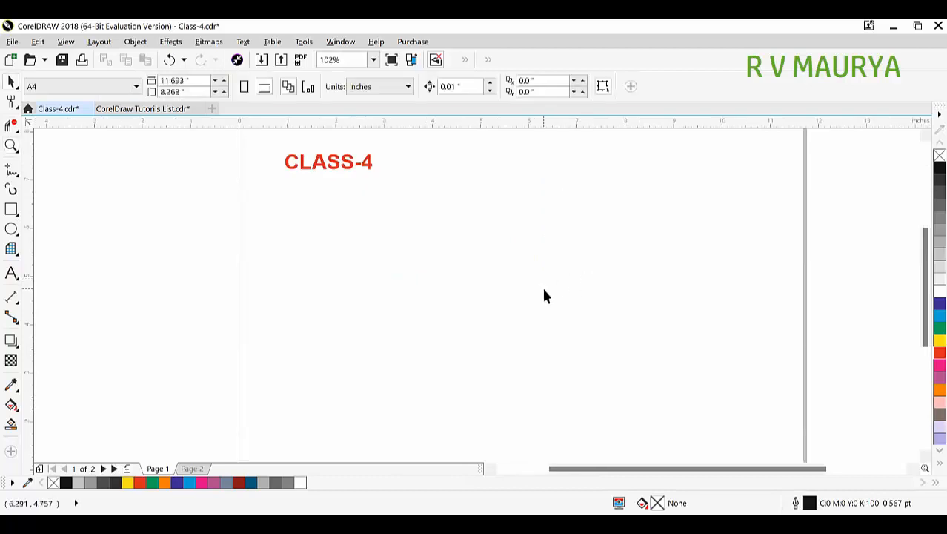
left_click(11, 209)
left_click_drag(318, 228, 458, 259)
key("space")
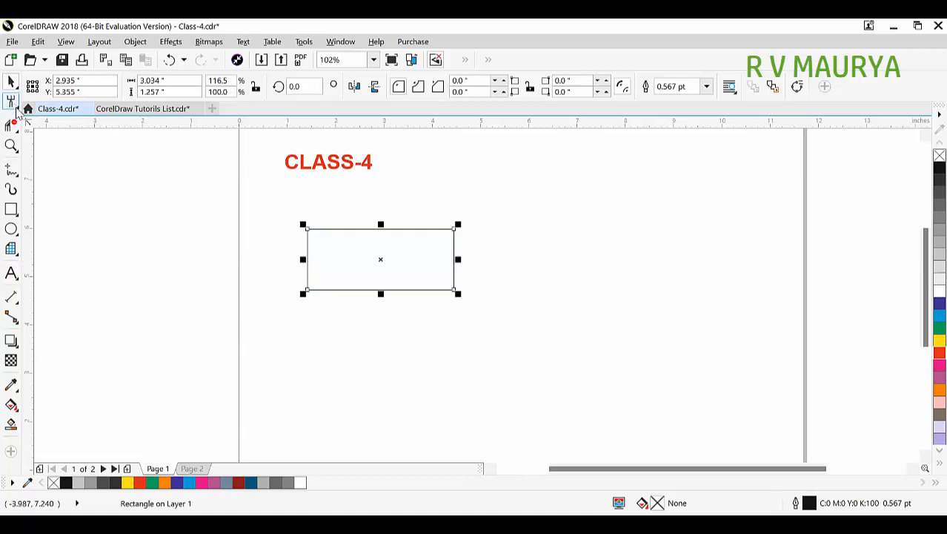
left_click_drag(310, 231, 394, 310)
Duplicate the rounded rectangle end to end into a row of four and scale the row down to about 7.97 inches wide.
left_click_drag(300, 258, 453, 276)
key("ctrl+r")
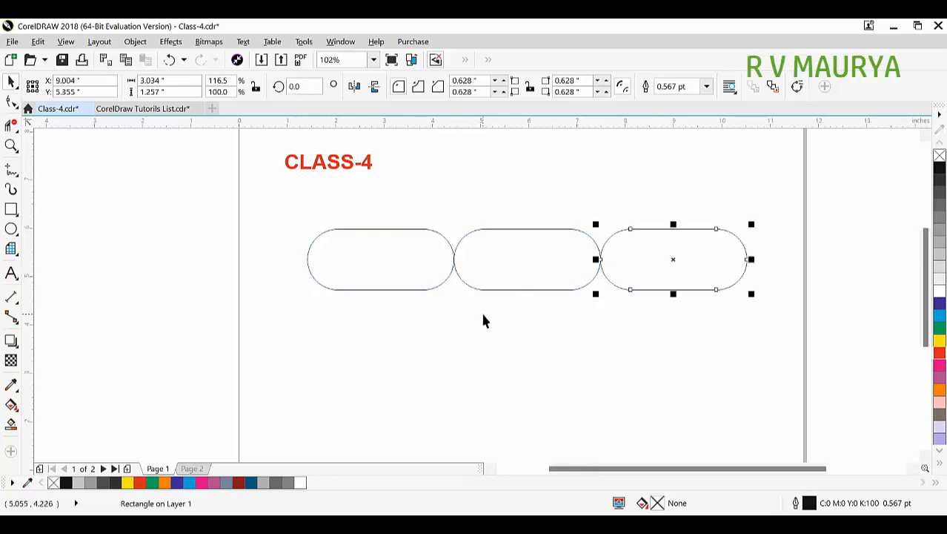
key("ctrl+r")
left_click_drag(283, 208, 908, 347)
left_click_drag(862, 293, 644, 295)
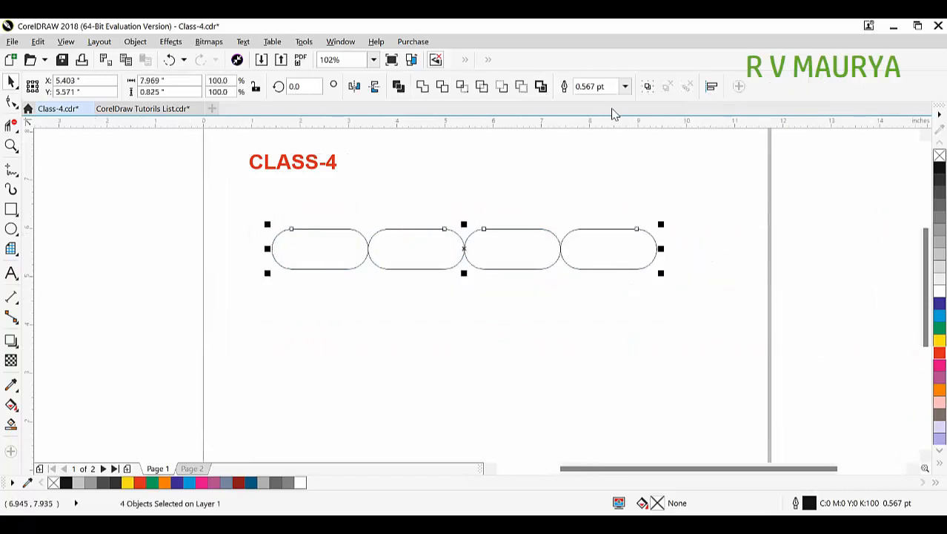
Set the outline width of all four rounded rectangles to 8.0 pt.
left_click(626, 86)
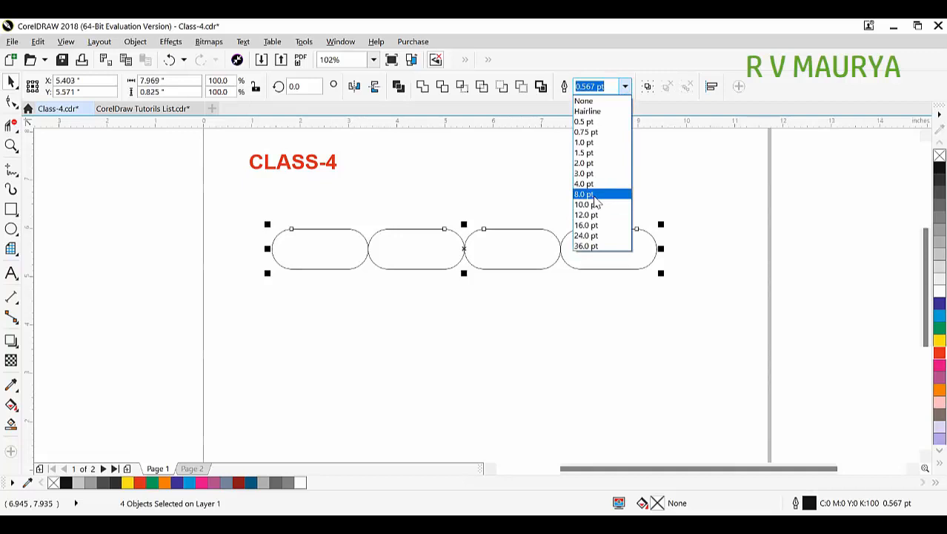
left_click(593, 194)
key("z")
left_click_drag(229, 213, 708, 325)
key("space")
left_click(642, 342)
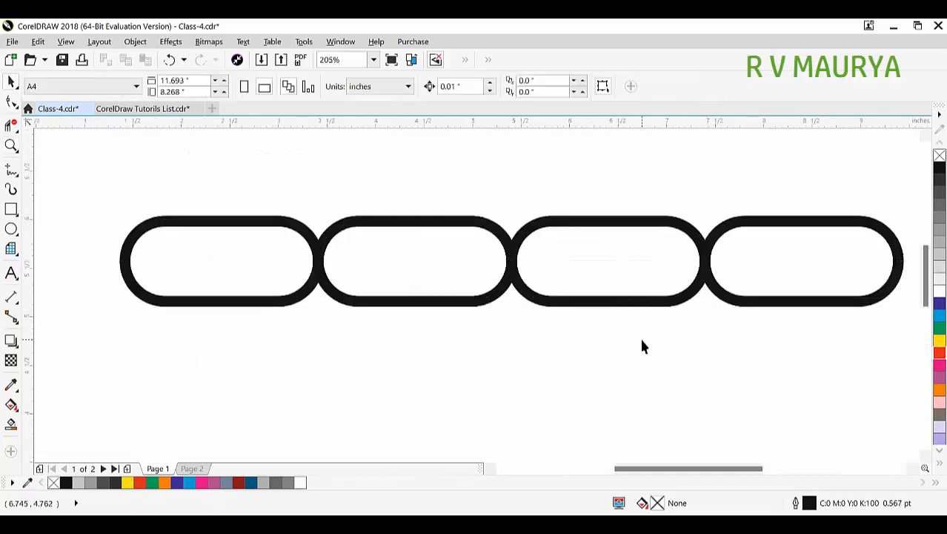
Delete alternating lower and upper halves of the four rounded shapes with Virtual Segment Delete, forming one continuous wave.
left_click(11, 126)
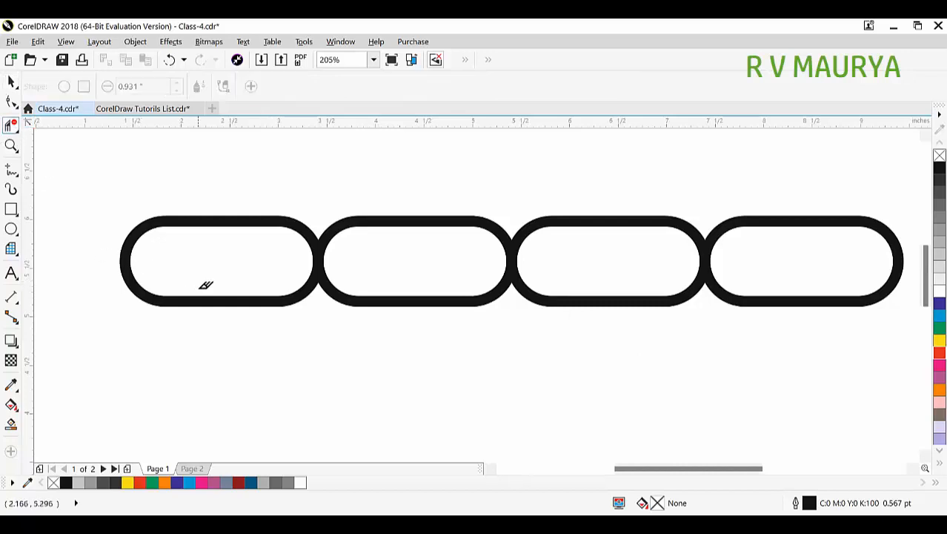
left_click(193, 305)
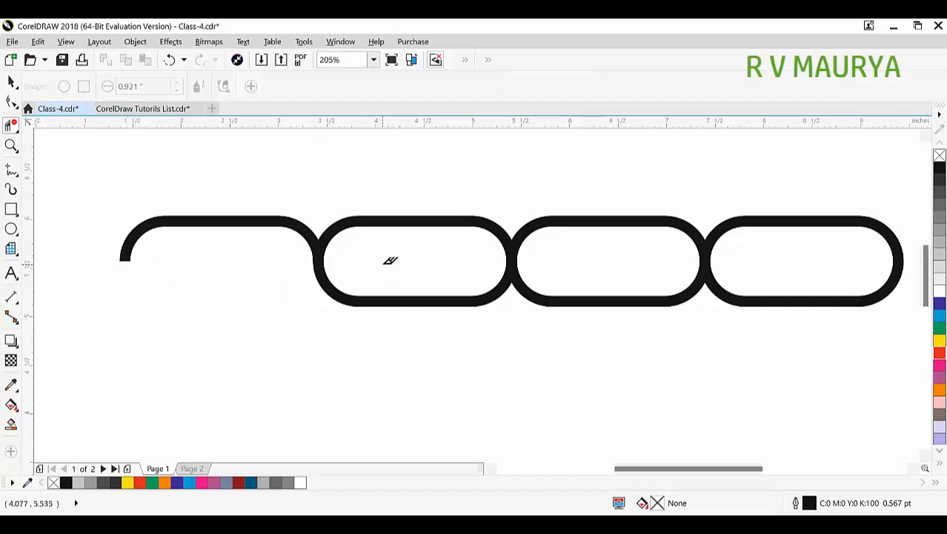
left_click(427, 221)
left_click_drag(629, 265, 634, 317)
left_click_drag(804, 251, 815, 195)
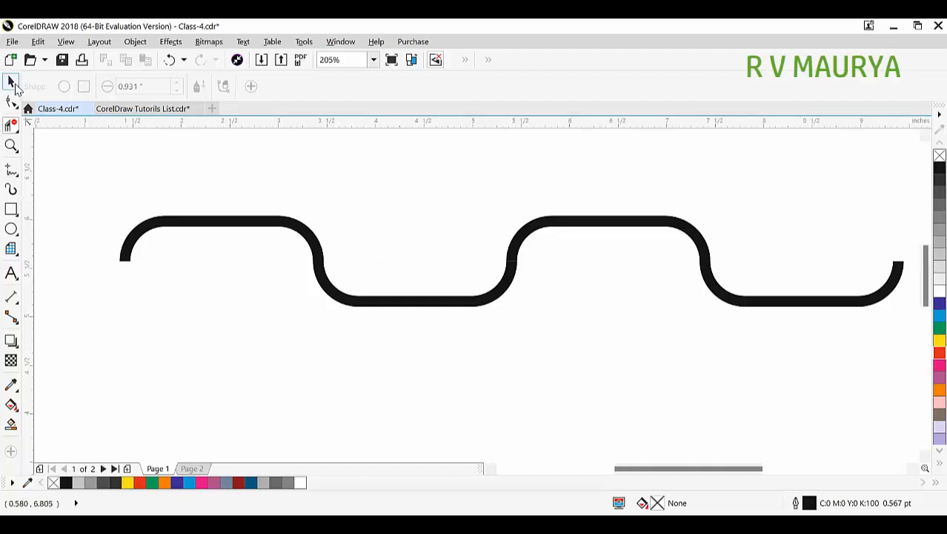
Try moving the last curve of the wave slightly downward as a separate piece, and undo the move.
left_click(12, 83)
scroll(241, 191, "down", 2)
left_click_drag(133, 176, 580, 317)
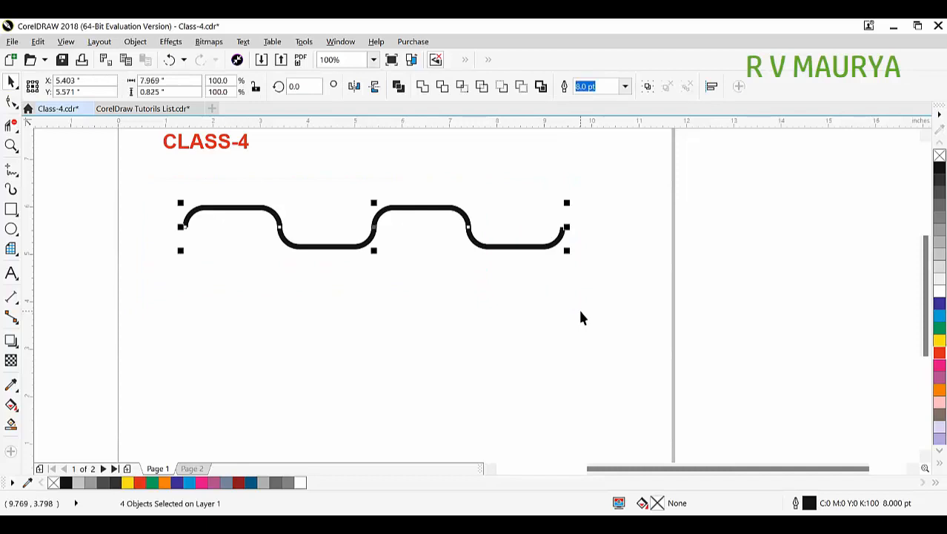
left_click(384, 269)
scroll(247, 214, "up", 2)
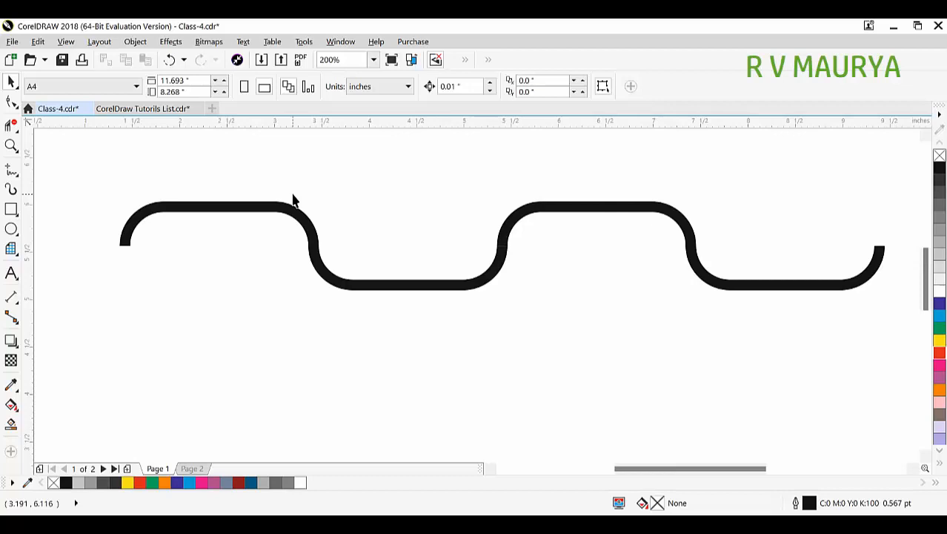
left_click_drag(84, 177, 886, 361)
key("Escape")
left_click_drag(716, 284, 719, 319)
key("ctrl+z")
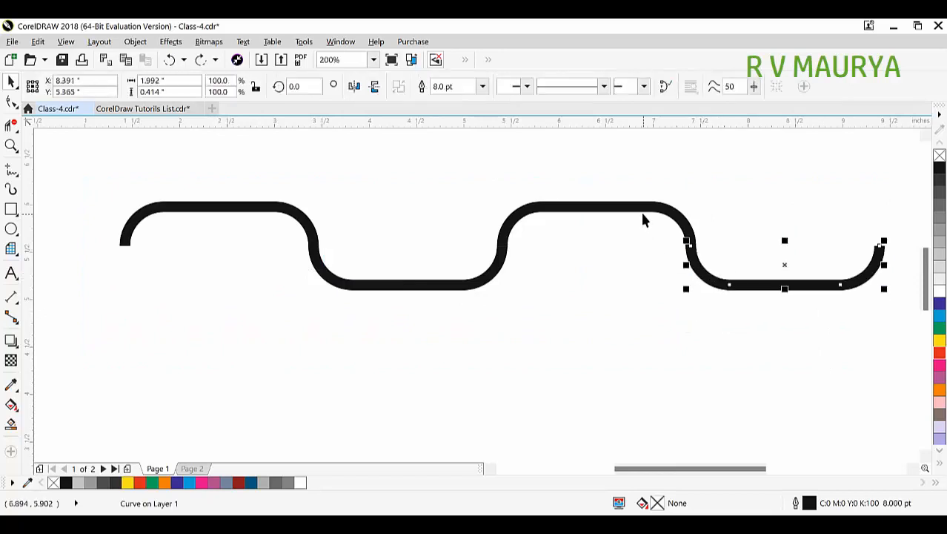
Try moving the wave's other three curves one at a time as separate pieces, undoing each move.
left_click_drag(644, 212, 634, 274)
key("ctrl+z")
left_click_drag(472, 283, 472, 337)
key("ctrl+z")
left_click_drag(288, 211, 278, 161)
key("ctrl+z")
Select all four curves of the wave and weld them into a single curve.
left_click(222, 234)
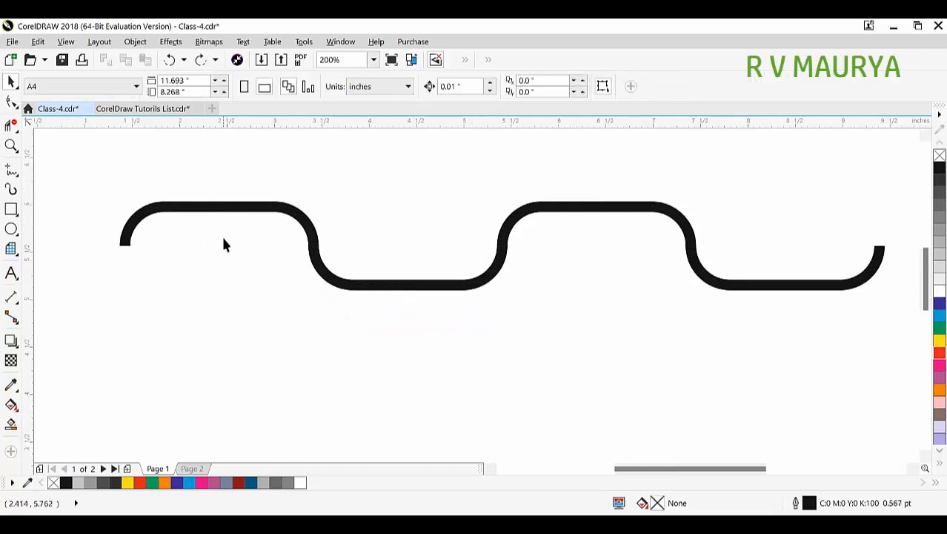
left_click_drag(96, 157, 905, 398)
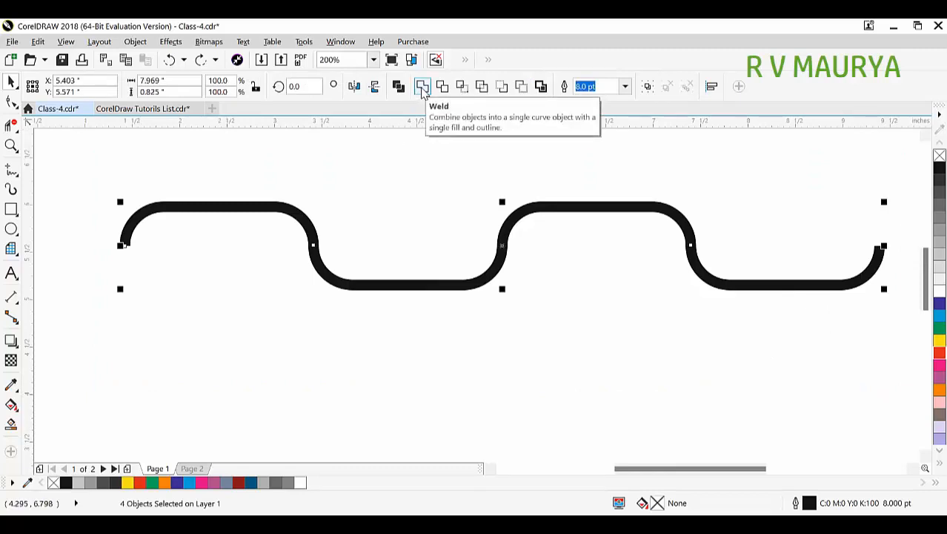
left_click(422, 88)
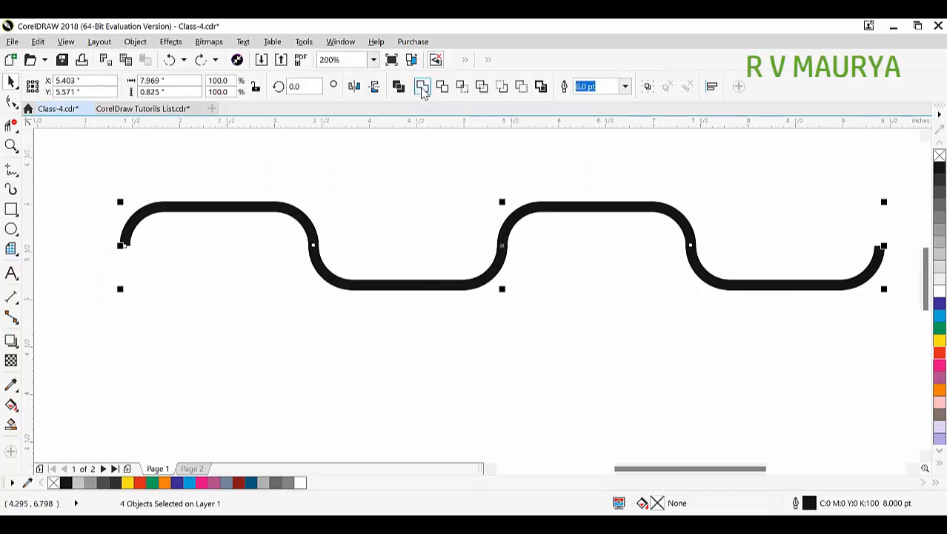
Try pulling apart the overlapping nodes at the wave's first join with the Shape tool, and undo the changes.
left_click(7, 102)
scroll(312, 252, "up", 7)
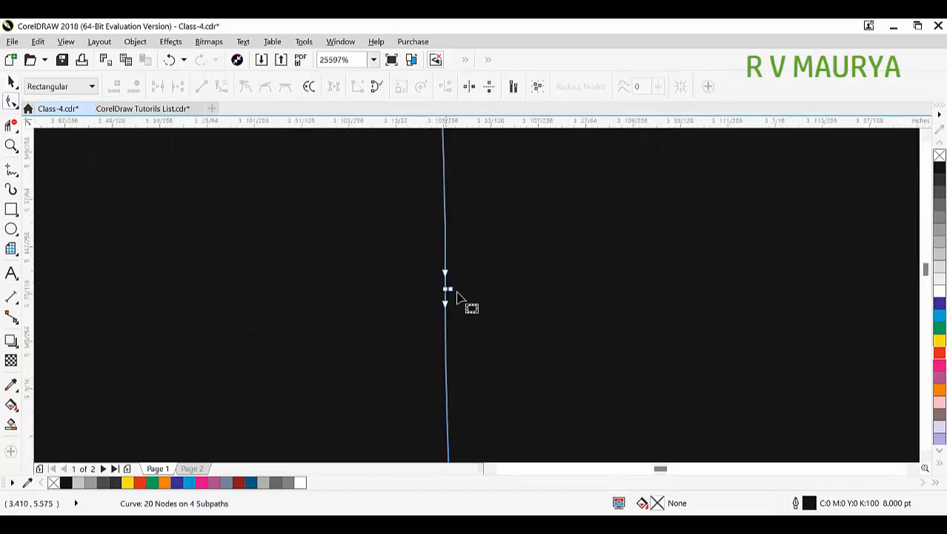
left_click_drag(446, 304, 505, 258)
key("ctrl+z")
key("ctrl+z")
key("ctrl+z")
key("ctrl+z")
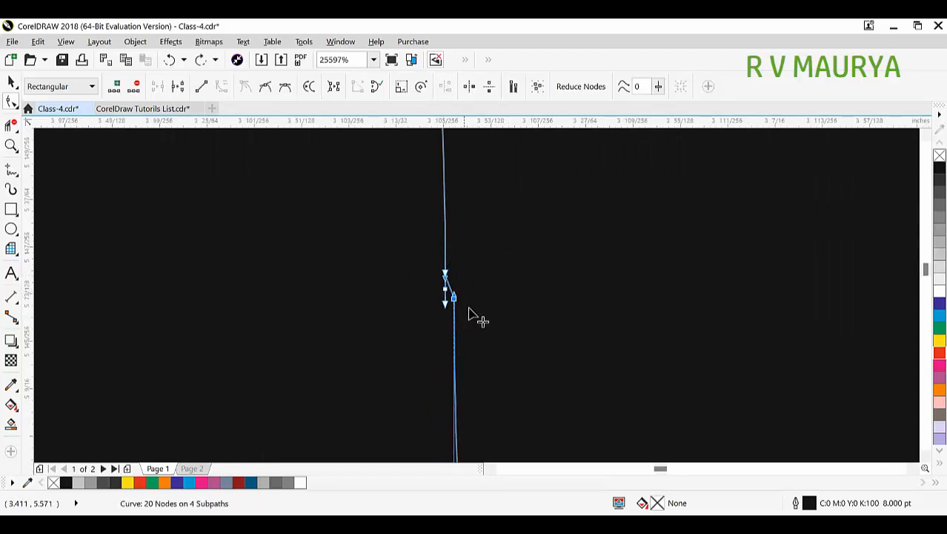
scroll(445, 249, "down", 3)
left_click(525, 277)
left_click(358, 300)
scroll(461, 259, "down", 3)
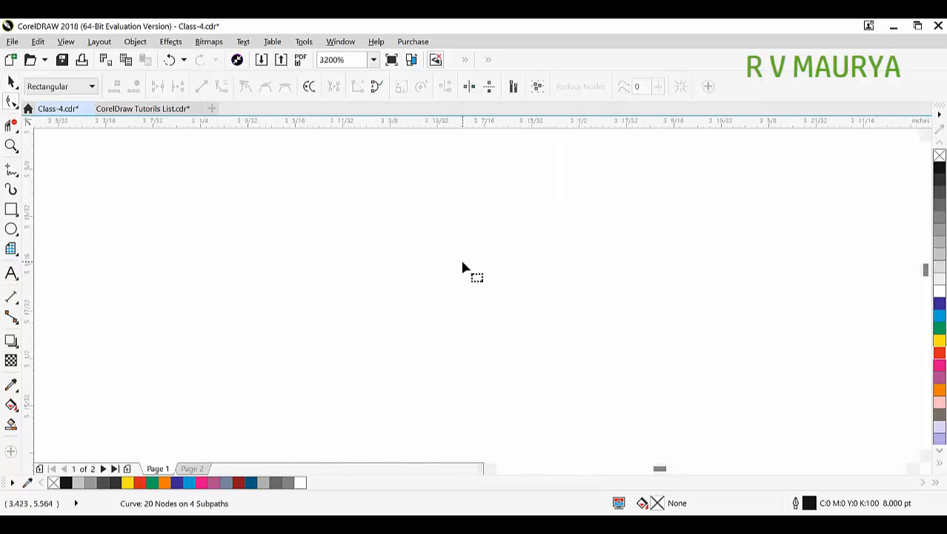
Try moving the whole welded wave slightly upward as one object, and undo each move.
key("space")
mouse_move(476, 281)
left_mouse_down()
mouse_move(507, 324)
mouse_move(481, 267)
left_mouse_up()
scroll(400, 208, "down", 1)
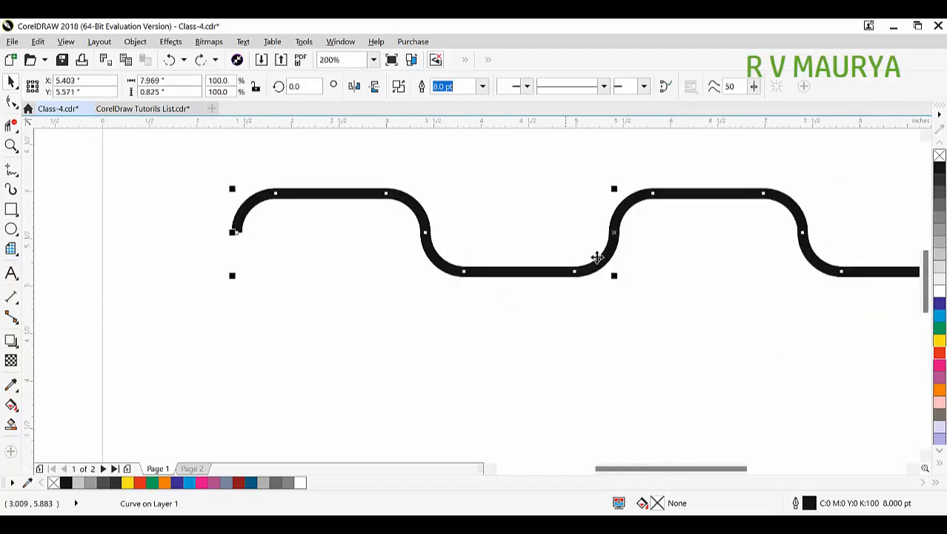
left_click_drag(624, 216, 606, 184)
key("ctrl+z")
scroll(408, 210, "down", 1)
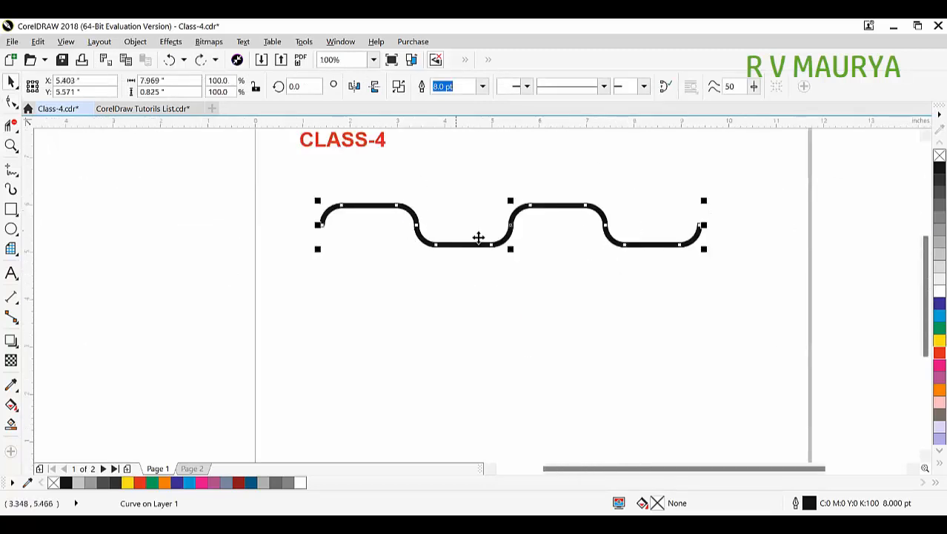
scroll(541, 205, "up", 1)
left_click_drag(546, 206, 552, 186)
key("ctrl+z")
Try deleting the nodes at the wave's middle join, and undo the deletion.
key("space")
left_click_drag(444, 233, 509, 267)
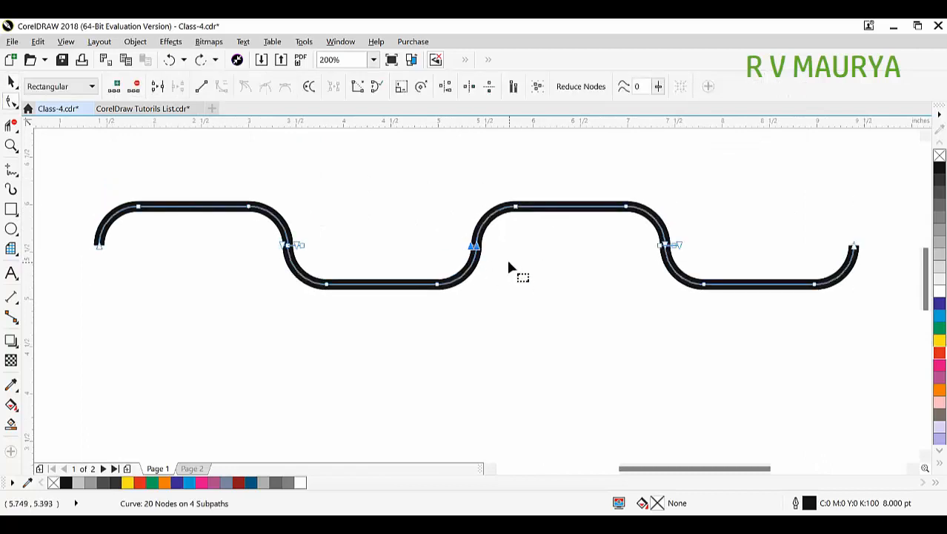
key("Delete")
key("ctrl+z")
Select the welded wave and colour its outline red.
key("space")
left_click(503, 225)
left_click(543, 197)
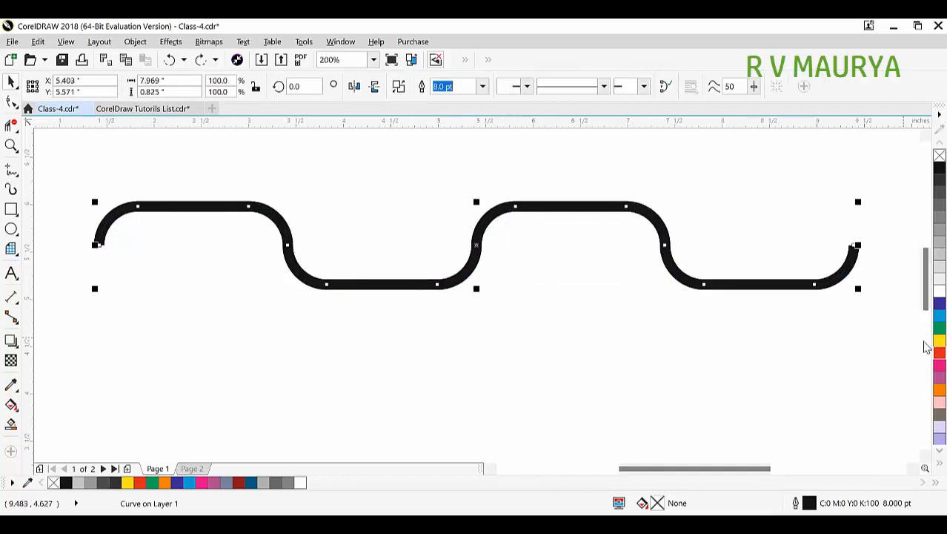
right_click(939, 354)
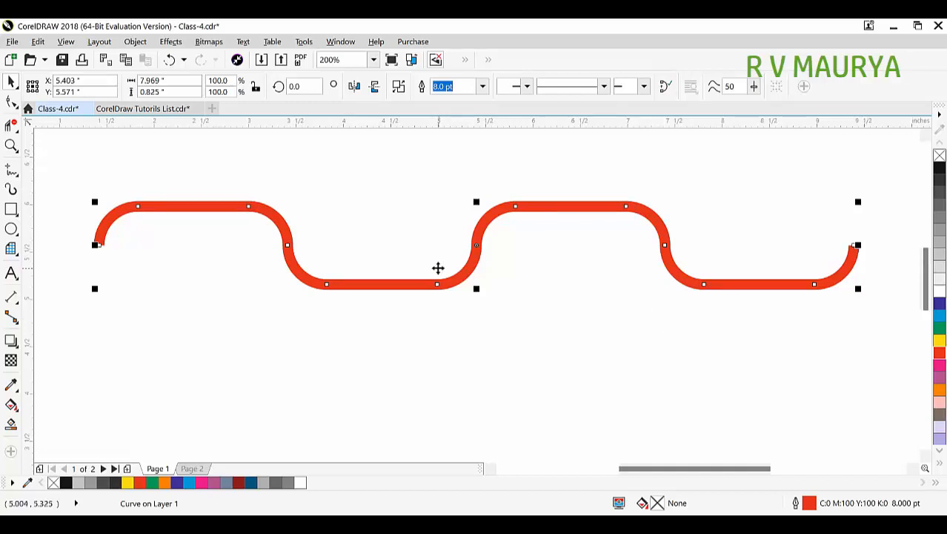
Delete the red wave from the page, leaving only the CLASS-4 title.
key("Delete")
scroll(371, 260, "down", 2)
key("z")
left_click(353, 265)
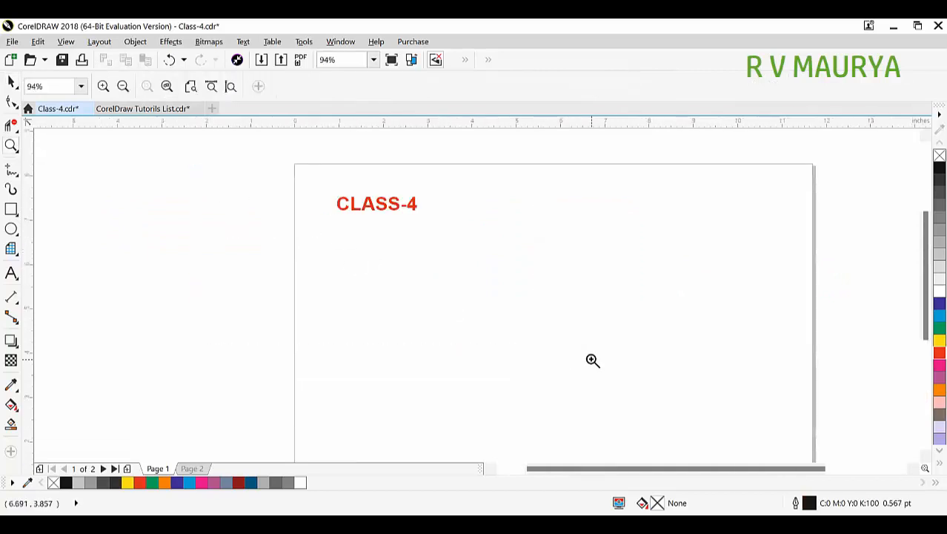
scroll(871, 430, "up", 1)
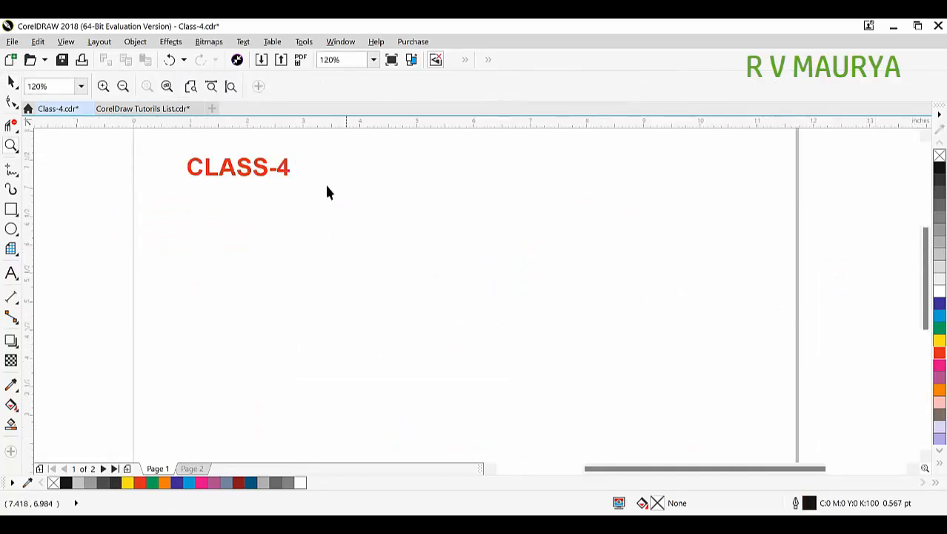
key("space")
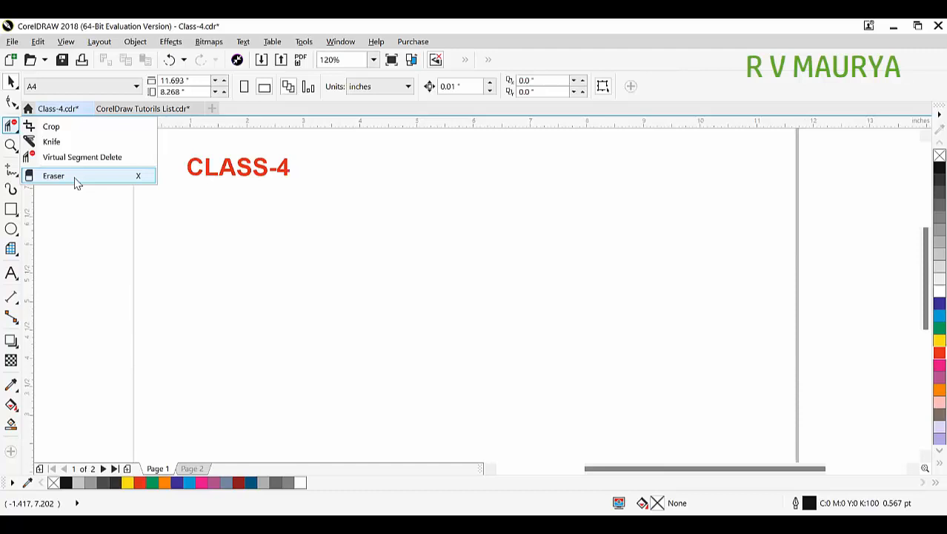
Import the photo IMG_20220611_072617 from the Camera folder and place it below the title at about 2.63 by 3.51 inches.
left_click(353, 273)
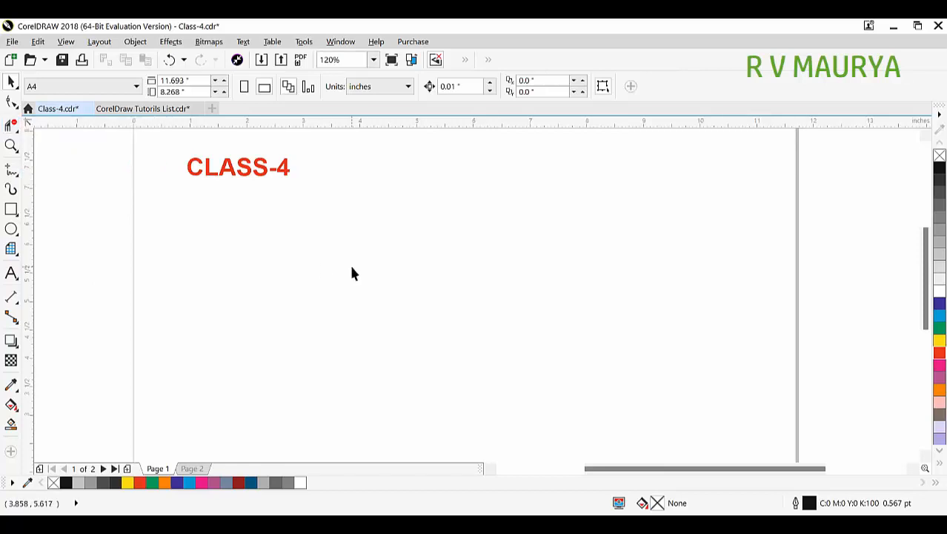
key("ctrl+i")
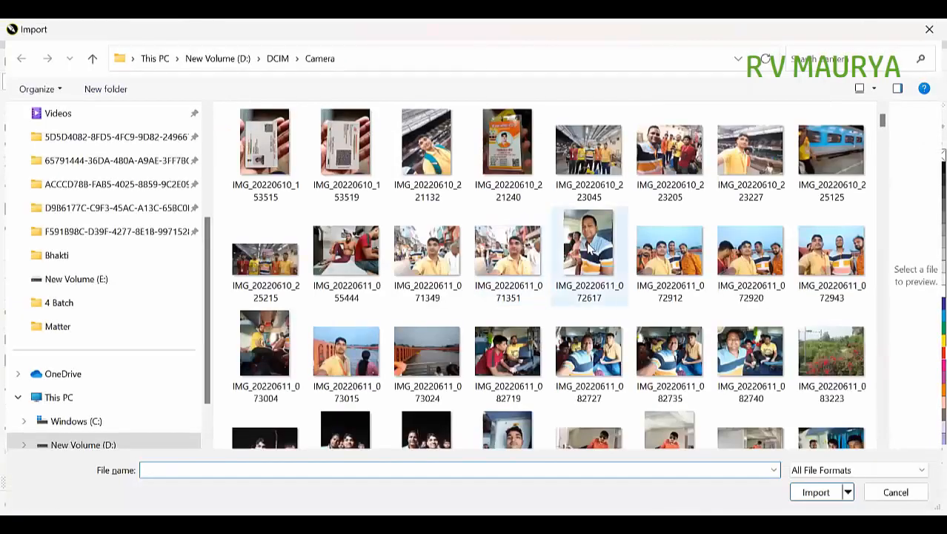
scroll(585, 250, "down", 5)
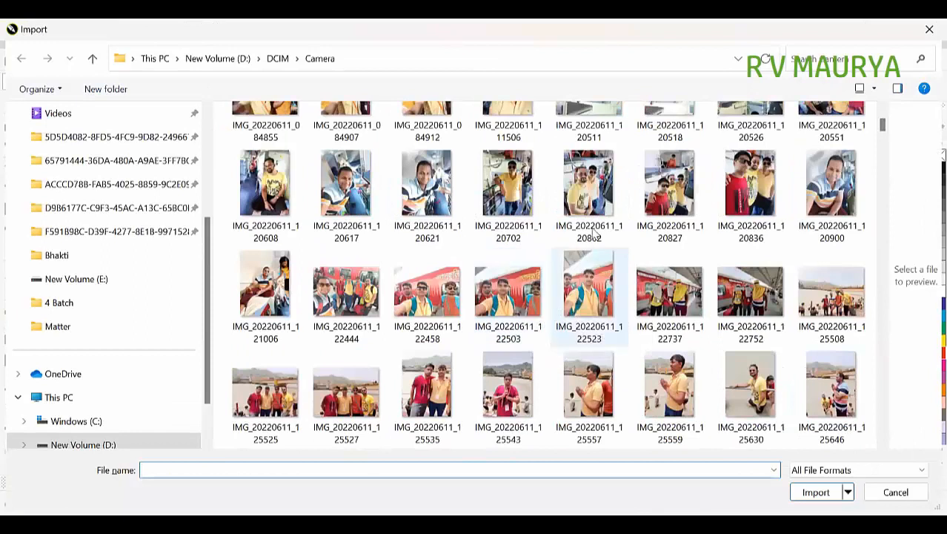
scroll(597, 227, "up", 5)
left_click(598, 227)
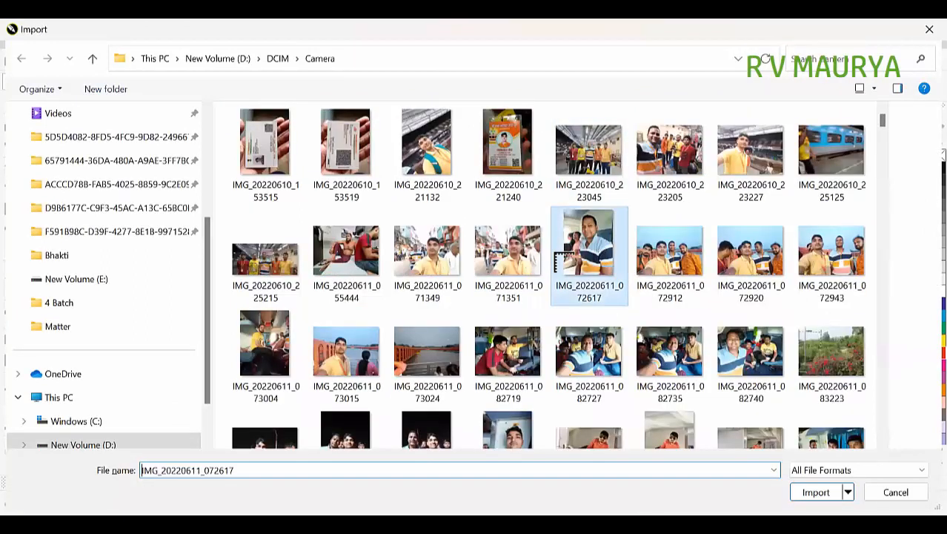
left_click_drag(409, 192, 656, 392)
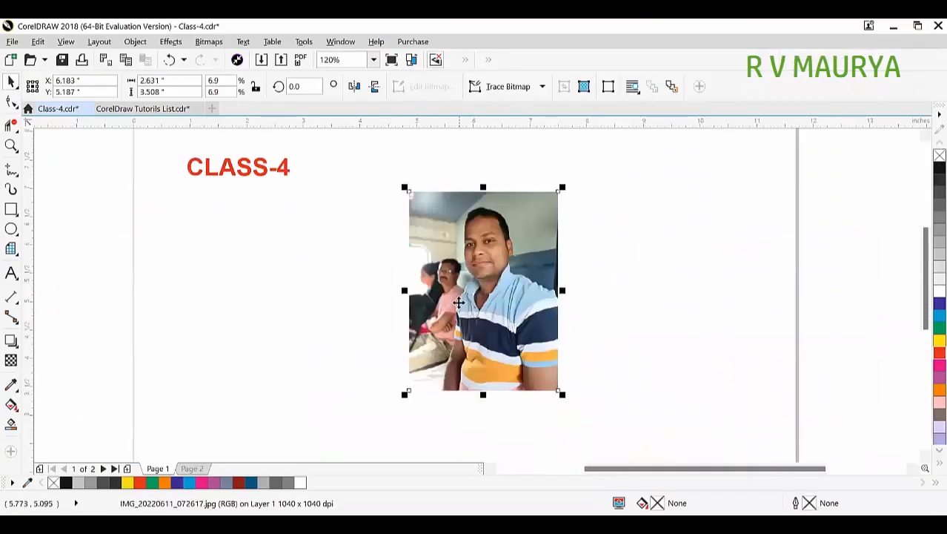
Activate the Eraser tool on the selected photo and reduce its round nib size to 0.211 inches.
scroll(461, 327, "up", 1)
scroll(461, 327, "up", 2)
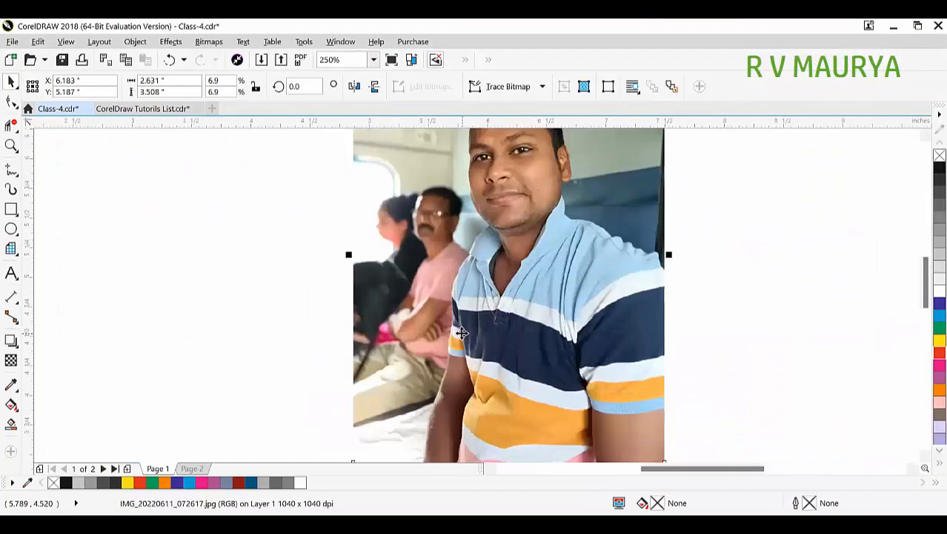
left_click(17, 141)
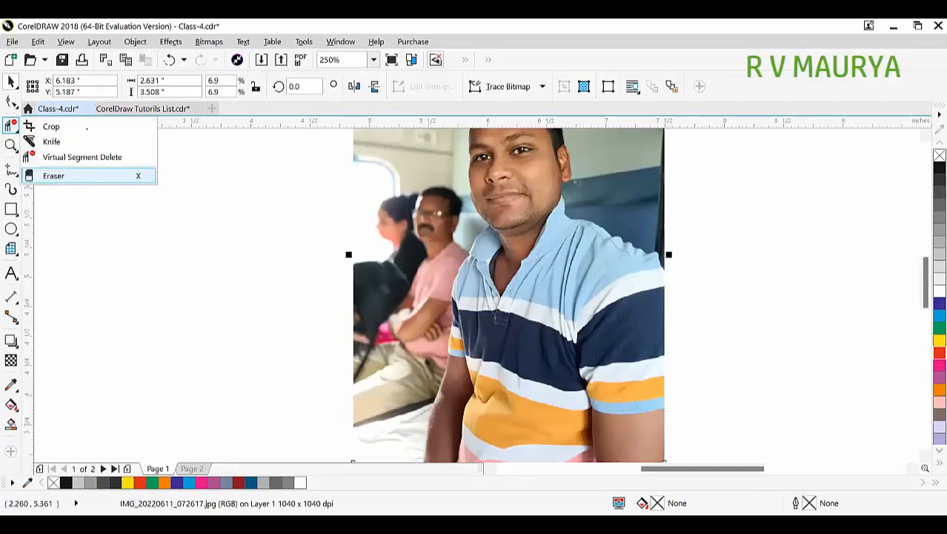
left_click(54, 175)
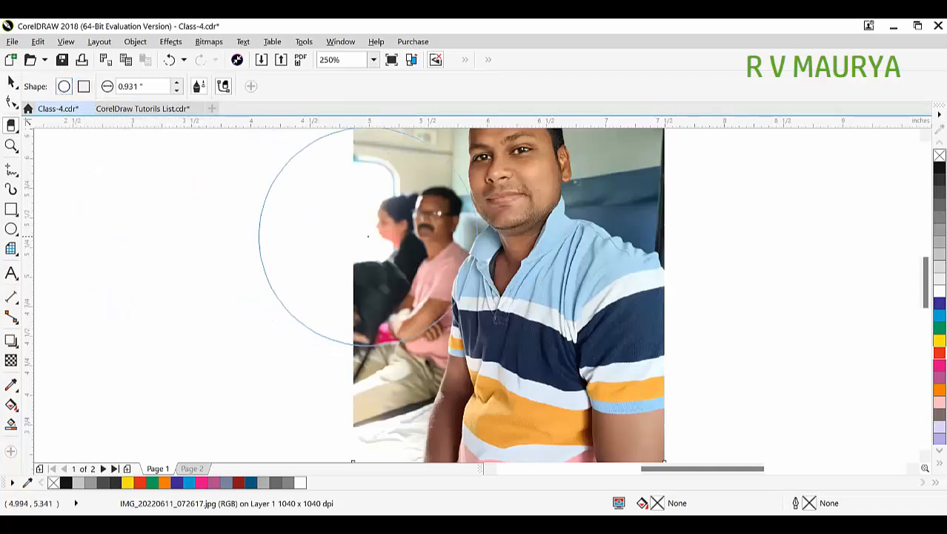
left_click_drag(176, 87, 179, 142)
Try erasing freehand down the photo's left edge and across its upper part, undoing each stroke.
left_click_drag(362, 214, 349, 343)
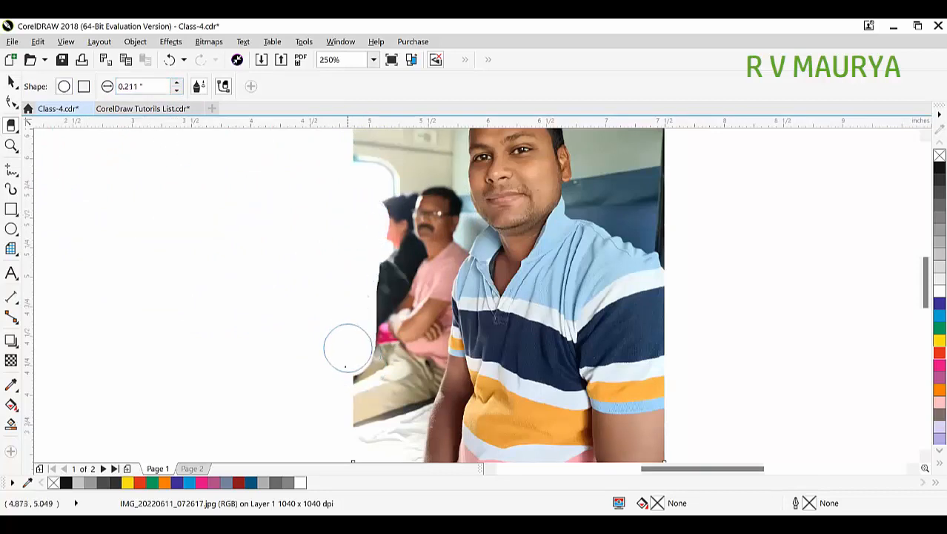
key("ctrl+z")
scroll(368, 300, "down", 2)
mouse_move(375, 169)
left_mouse_down()
mouse_move(345, 216)
mouse_move(490, 171)
mouse_move(554, 186)
left_mouse_up()
key("ctrl+z")
scroll(458, 189, "up", 2)
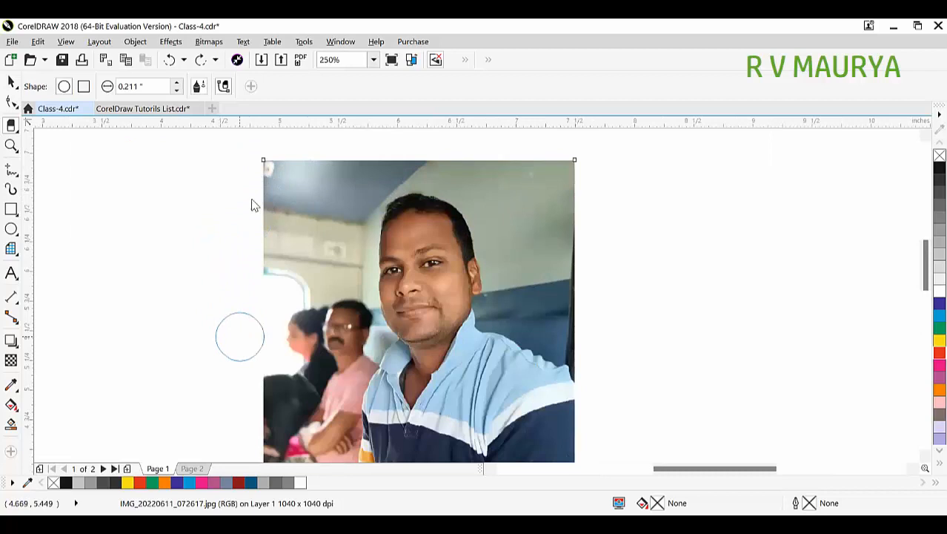
Try erasing straight strips across the head and the right background, plus a freehand stroke, undoing each one.
left_click(239, 201)
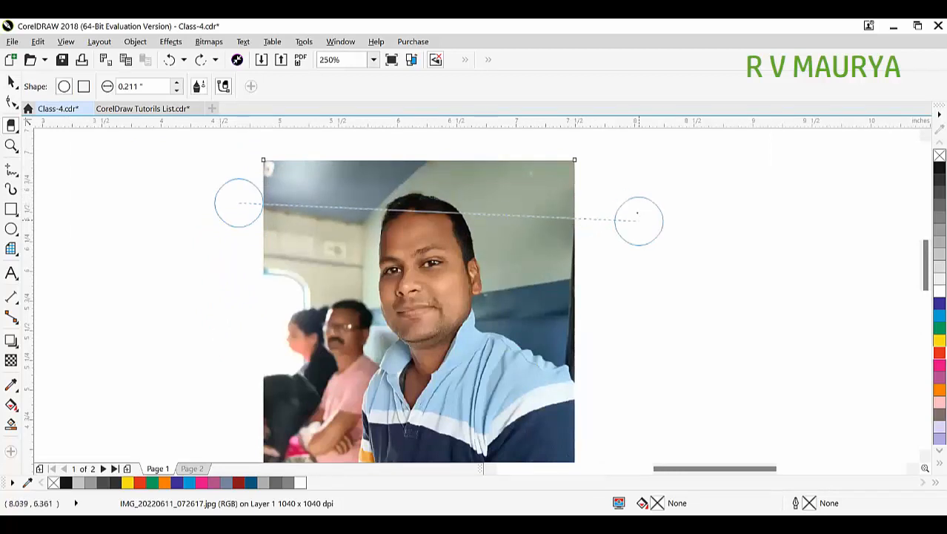
left_click(636, 206)
key("ctrl+z")
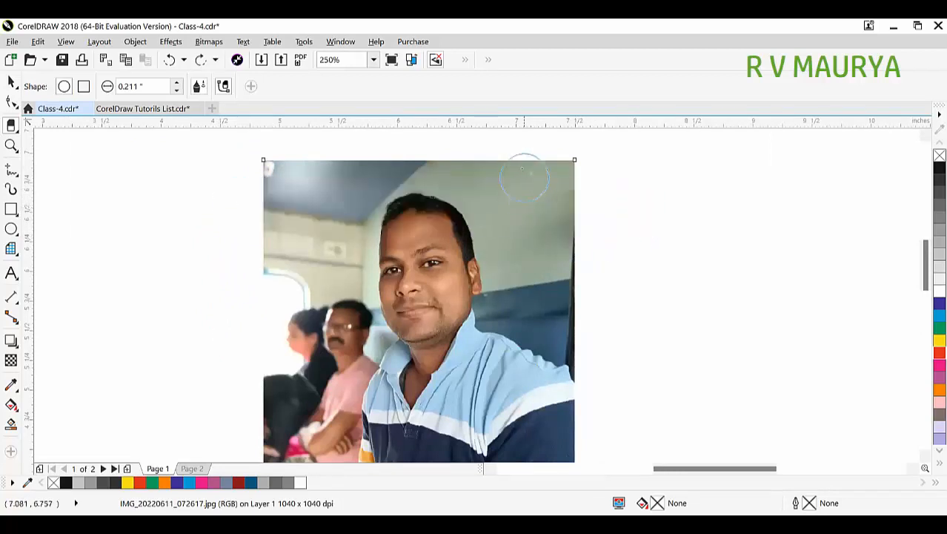
left_click(521, 152)
left_click(599, 335)
key("ctrl+z")
mouse_move(570, 344)
left_mouse_down()
mouse_move(563, 191)
mouse_move(541, 215)
mouse_move(553, 307)
mouse_move(501, 178)
mouse_move(524, 204)
left_mouse_up()
key("ctrl+z")
Erase the background above the man's head along the photo's upper edge.
mouse_move(571, 167)
left_mouse_down()
mouse_move(355, 136)
mouse_move(338, 167)
mouse_move(601, 219)
left_mouse_up()
scroll(482, 211, "up", 4)
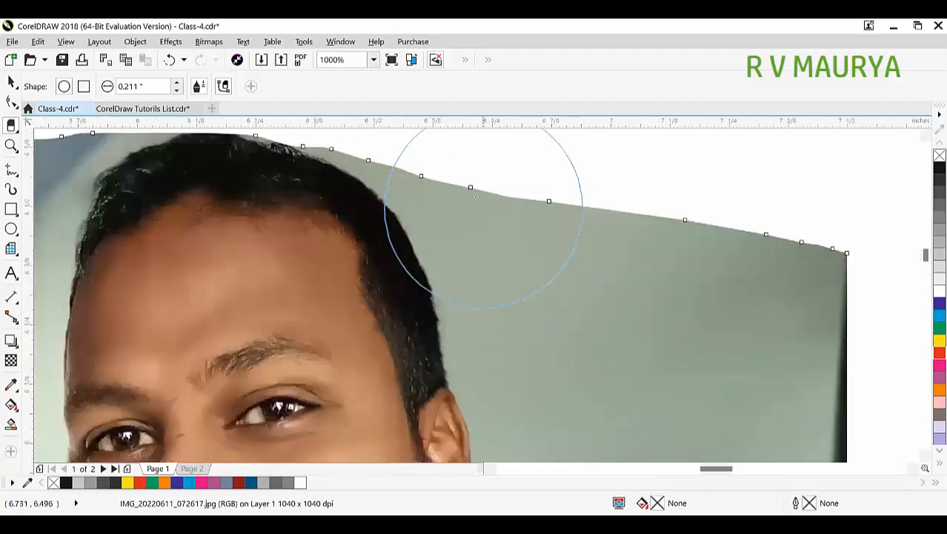
mouse_move(519, 186)
left_mouse_down()
mouse_move(532, 231)
mouse_move(681, 350)
mouse_move(520, 195)
mouse_move(518, 229)
mouse_move(563, 343)
mouse_move(541, 320)
mouse_move(543, 332)
mouse_move(533, 279)
mouse_move(482, 169)
mouse_move(424, 121)
mouse_move(267, 73)
mouse_move(97, 75)
mouse_move(55, 124)
mouse_move(158, 90)
mouse_move(465, 167)
mouse_move(670, 334)
left_mouse_up()
key("ctrl+z")
scroll(500, 205, "down", 3)
mouse_move(549, 292)
left_mouse_down()
mouse_move(516, 236)
mouse_move(510, 165)
mouse_move(559, 189)
left_mouse_up()
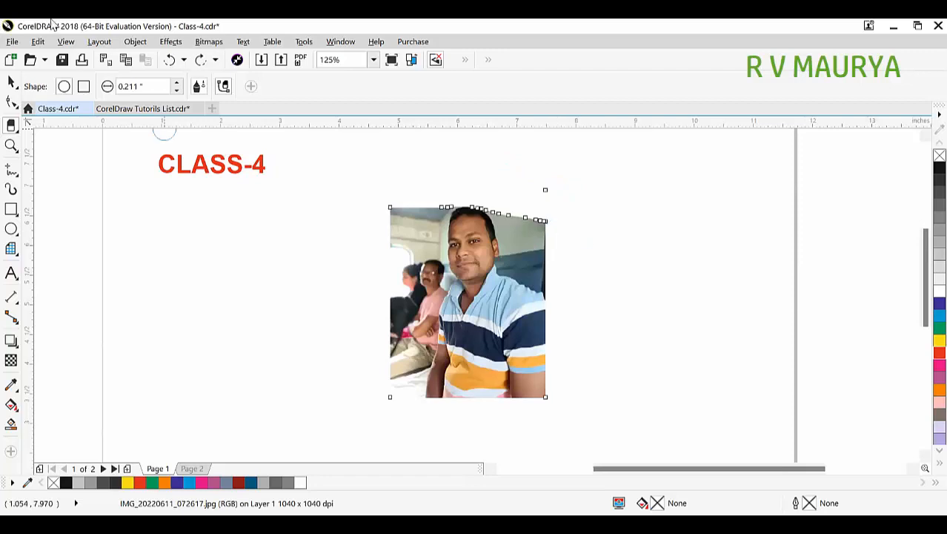
Set the eraser nib size to 0.051 inches and erase the background along the left side of the man's face.
left_click_drag(180, 87, 179, 96)
scroll(391, 220, "up", 4)
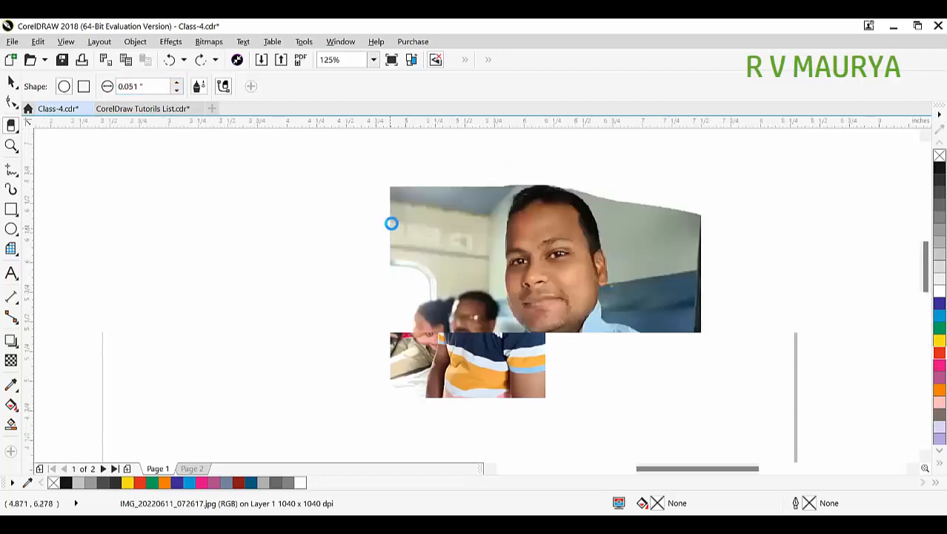
mouse_move(679, 138)
left_mouse_down()
mouse_move(634, 154)
mouse_move(602, 231)
mouse_move(603, 344)
mouse_move(643, 446)
left_mouse_up()
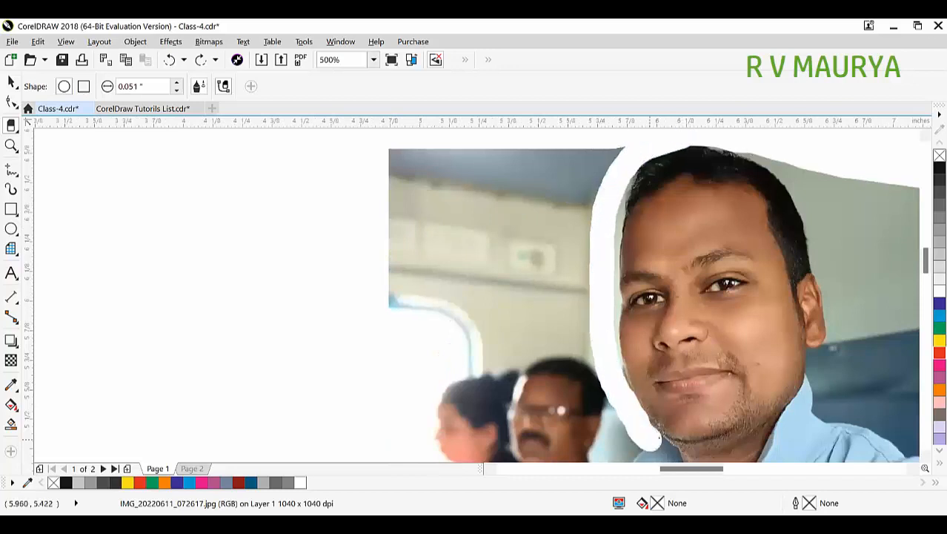
Continue erasing from the chin along the left shoulder and arm down to the photo's lower edge.
scroll(615, 360, "down", 4)
scroll(614, 360, "up", 2)
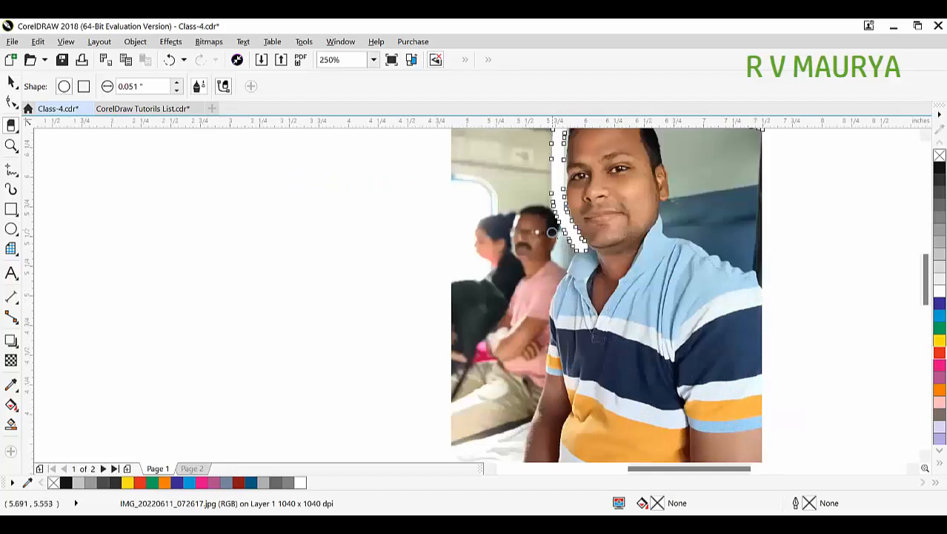
mouse_move(574, 255)
left_mouse_down()
mouse_move(545, 305)
mouse_move(522, 453)
left_mouse_up()
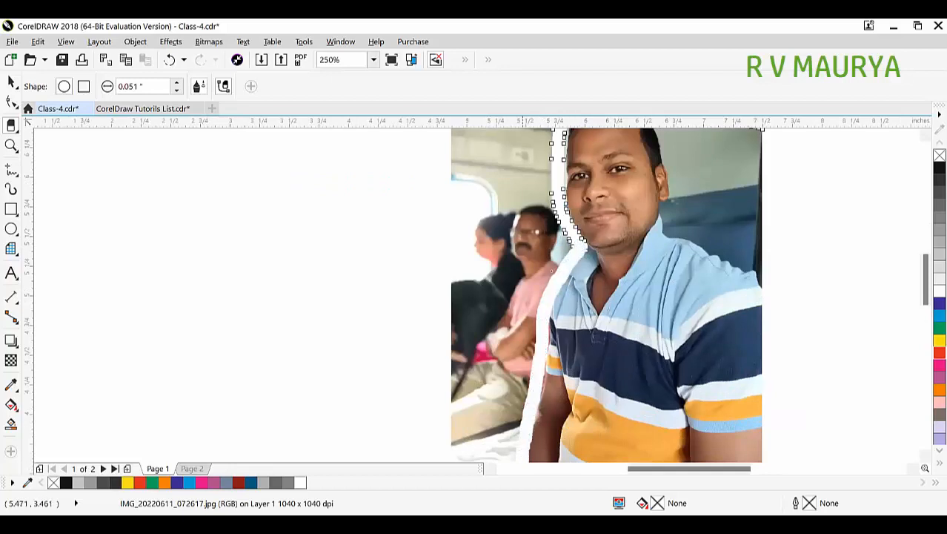
scroll(522, 203, "down", 2)
scroll(565, 328, "up", 2)
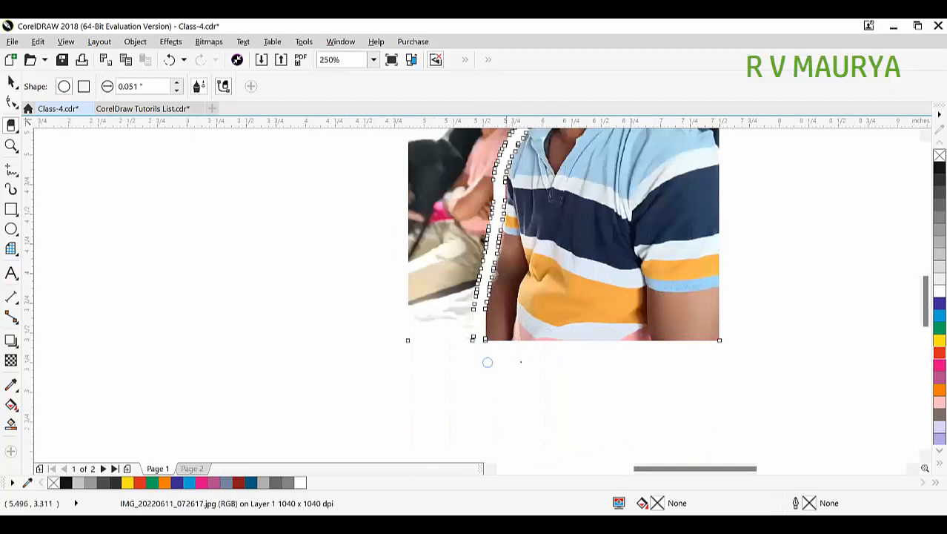
Erase the background along the right side of the head and over the shoulder to the photo's right edge.
key("space")
scroll(533, 360, "down", 2)
scroll(615, 149, "up", 2)
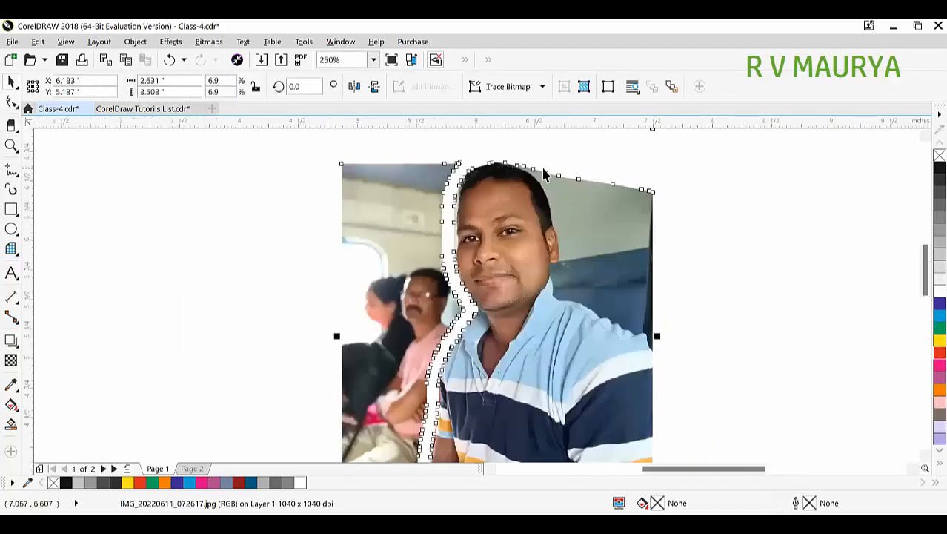
key("space")
mouse_move(545, 181)
left_mouse_down()
mouse_move(566, 261)
mouse_move(563, 298)
mouse_move(605, 311)
mouse_move(683, 368)
left_mouse_up()
Try moving the partly erased photo to the right, and undo the move.
key("space")
scroll(549, 178, "down", 2)
left_click_drag(544, 207, 676, 230)
key("ctrl+z")
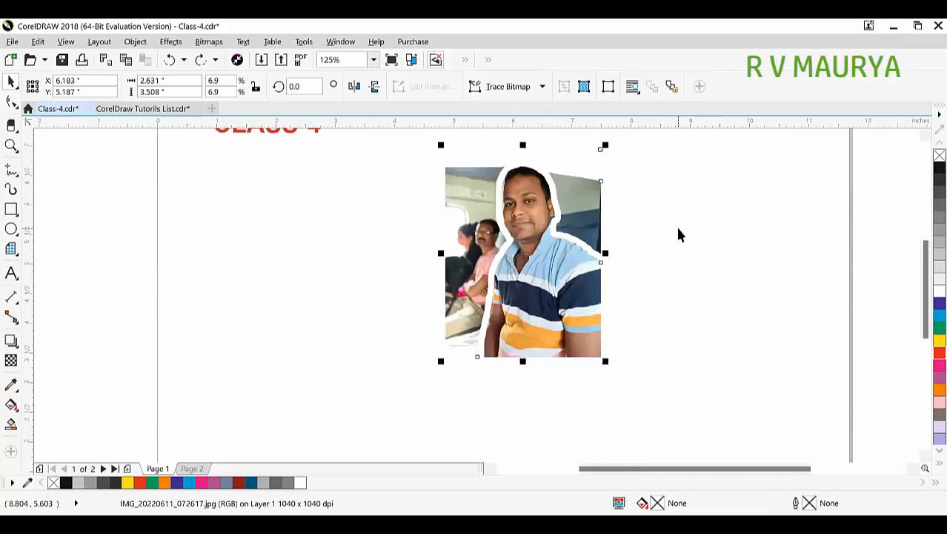
Break the erased photo apart and move the man's cut-out left, clear of the background pieces.
key("ctrl+k")
left_click(737, 283)
left_click_drag(597, 280, 374, 270)
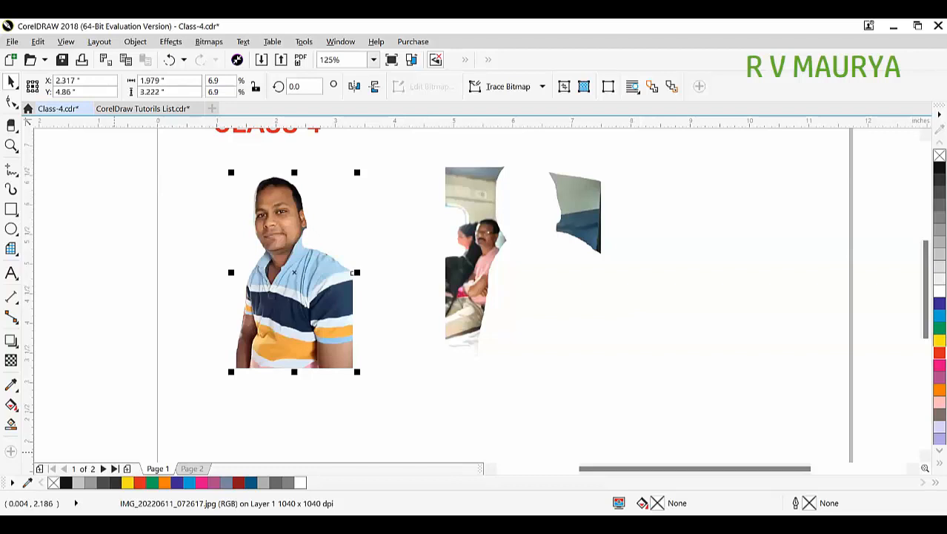
Delete both leftover background pieces and the man's cut-out from the page.
left_click(546, 284)
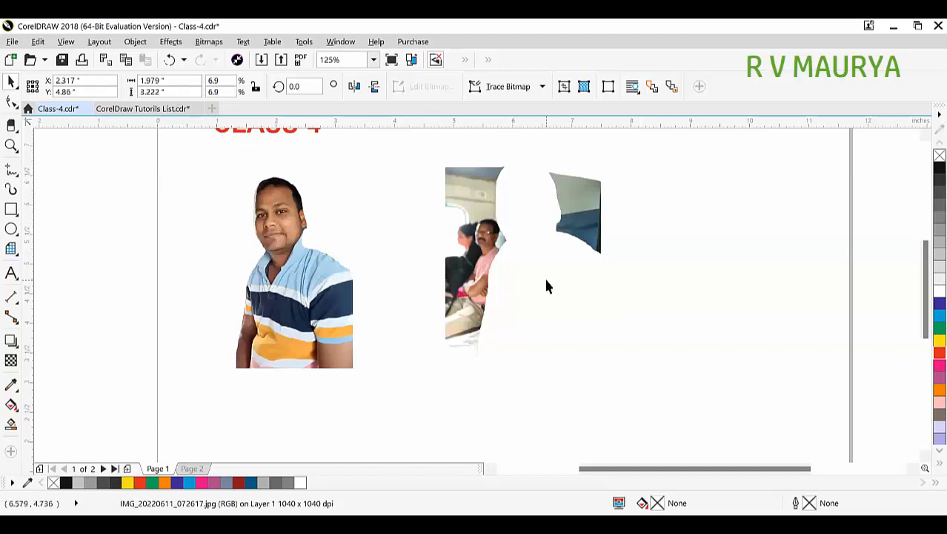
key("Delete")
left_click(601, 211)
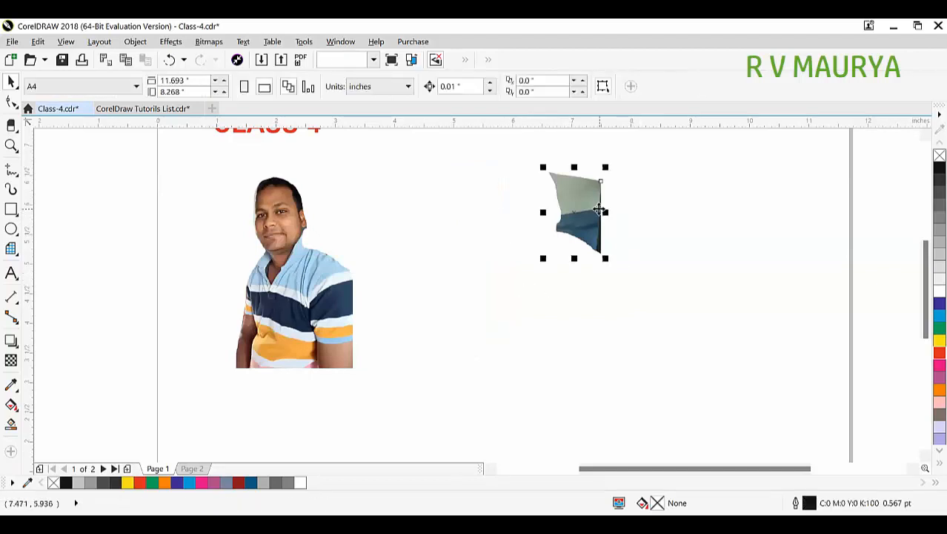
key("Delete")
left_click(278, 264)
key("Delete")
scroll(495, 280, "down", 2)
key("z")
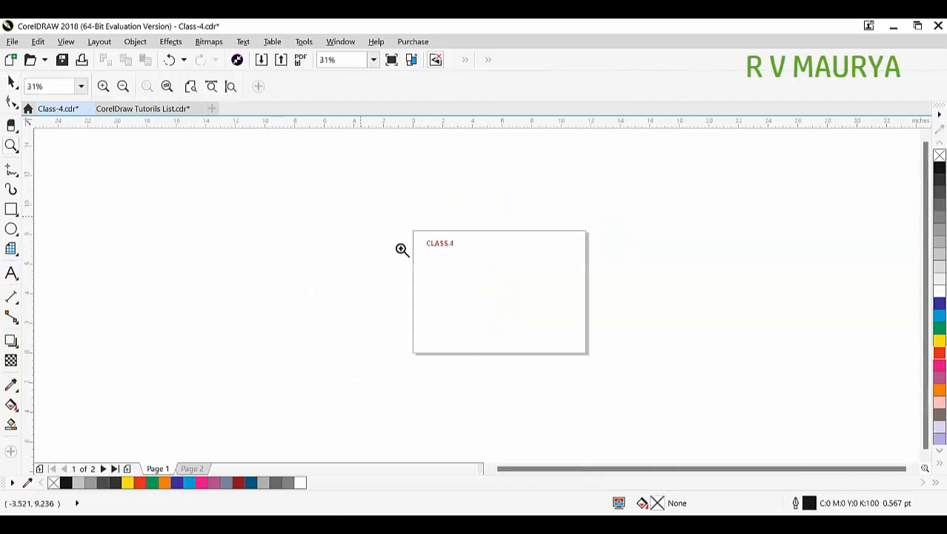
left_click_drag(396, 231, 641, 377)
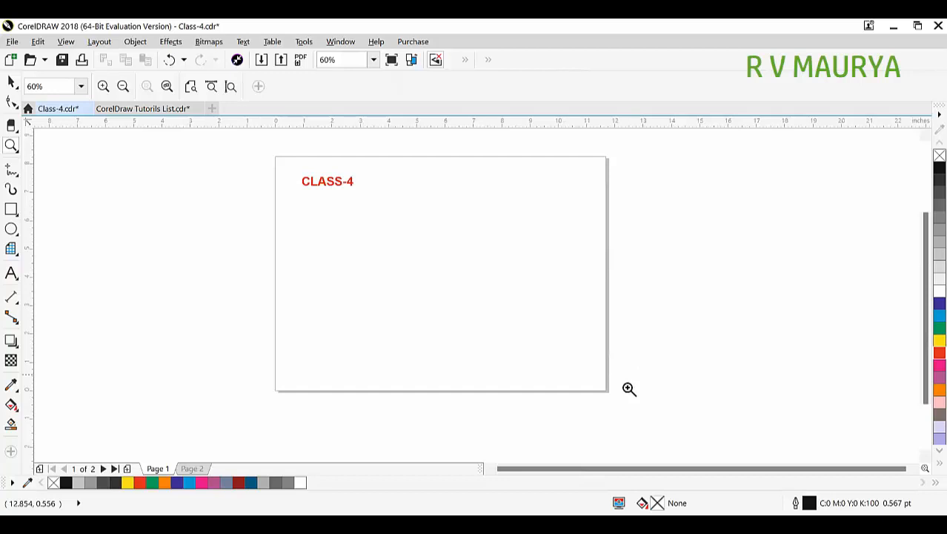
left_click_drag(242, 159, 618, 282)
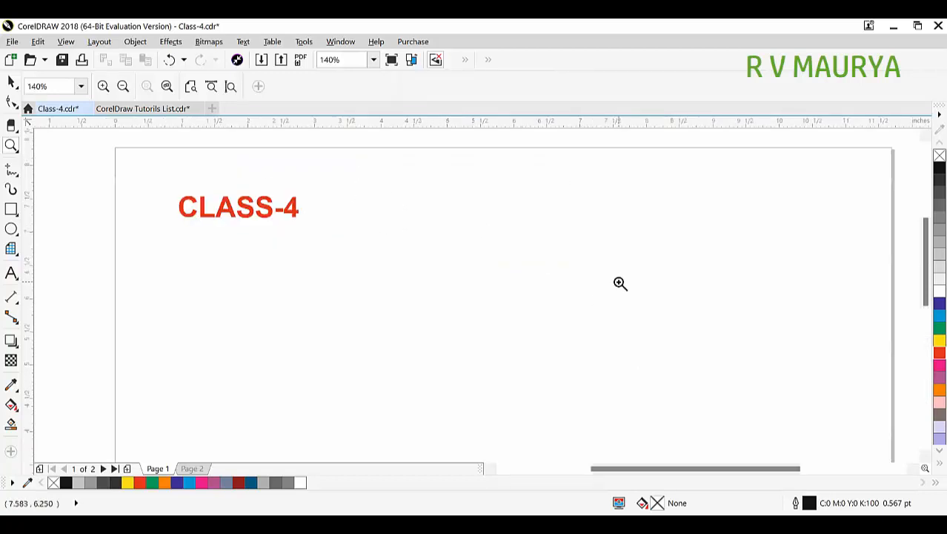